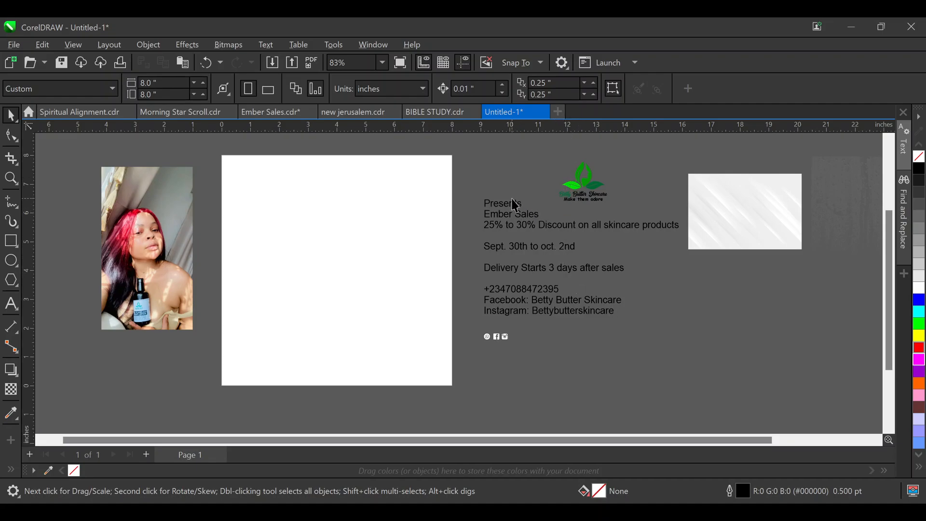
# Shift the woman's photo slightly down and to the right
pyautogui.click(135, 225)
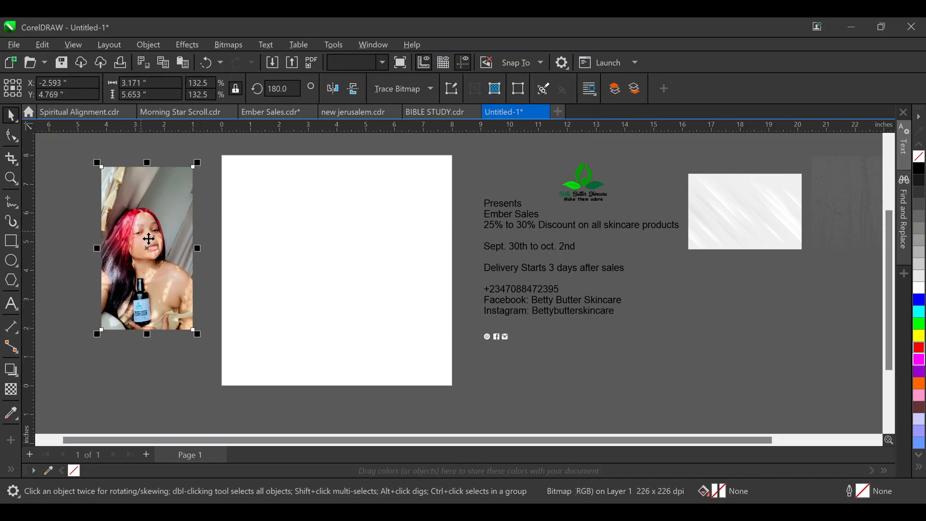
pyautogui.moveTo(159, 223); pyautogui.dragTo(175, 245)
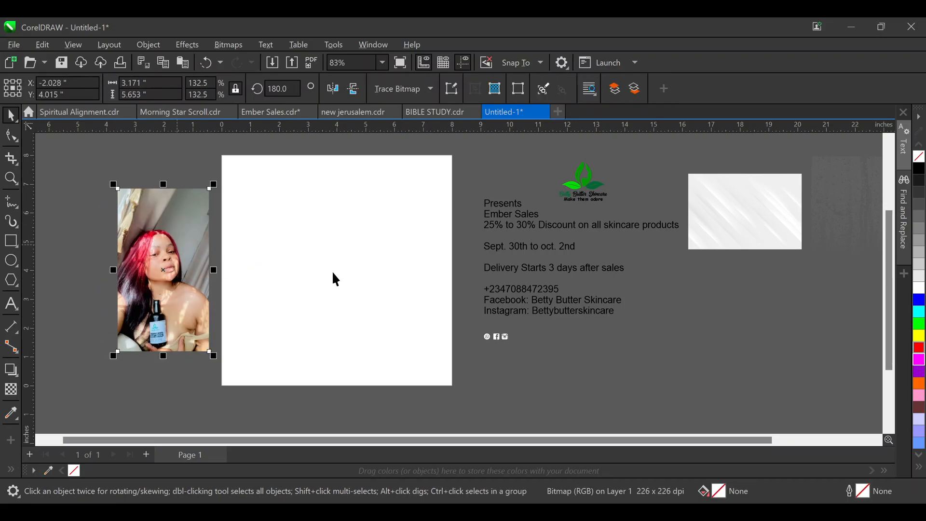
pyautogui.click(160, 163)
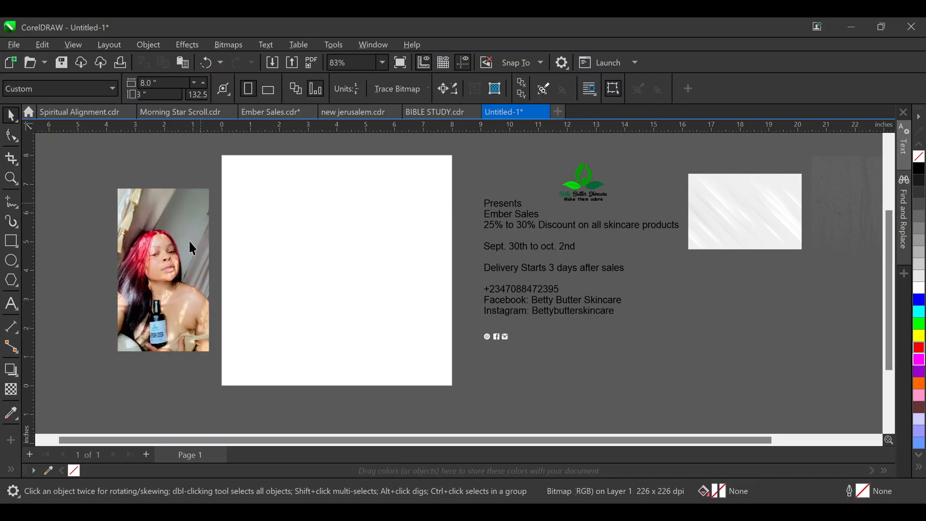
pyautogui.click(145, 267)
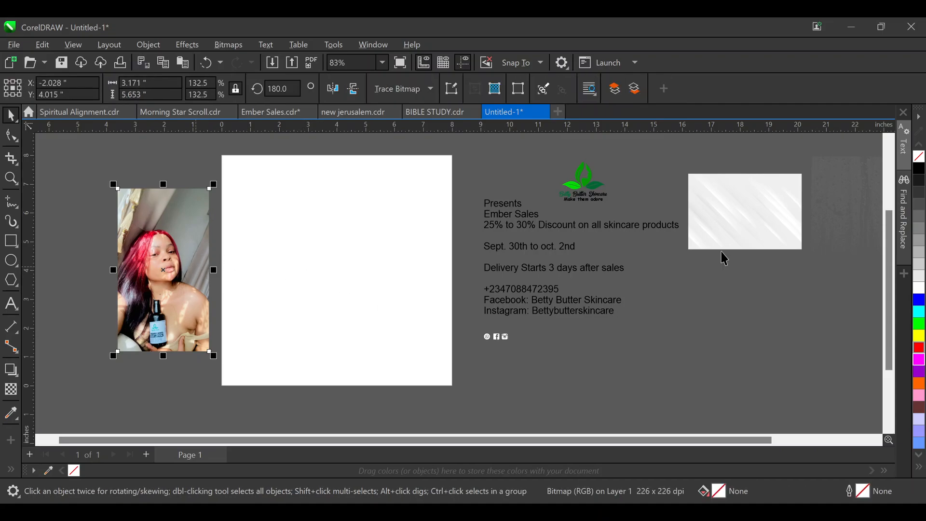
# Move the grey-white and faint grey textured images closer to the text block
pyautogui.click(749, 225)
pyautogui.moveTo(748, 226); pyautogui.dragTo(747, 306)
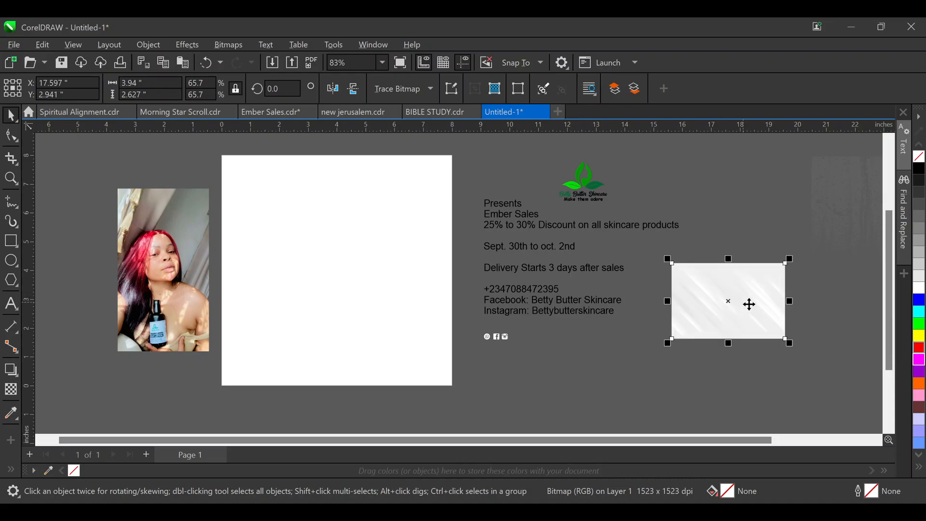
pyautogui.moveTo(826, 217); pyautogui.dragTo(736, 207)
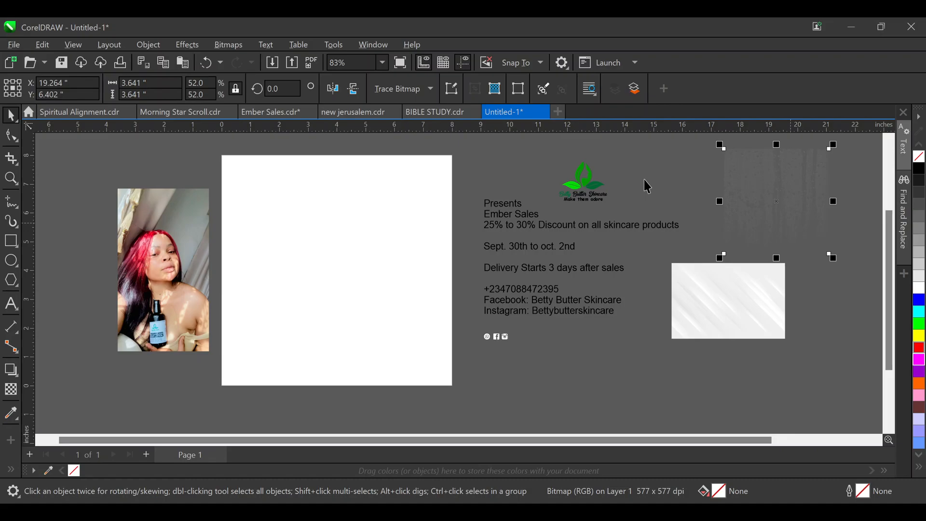
pyautogui.click(634, 263)
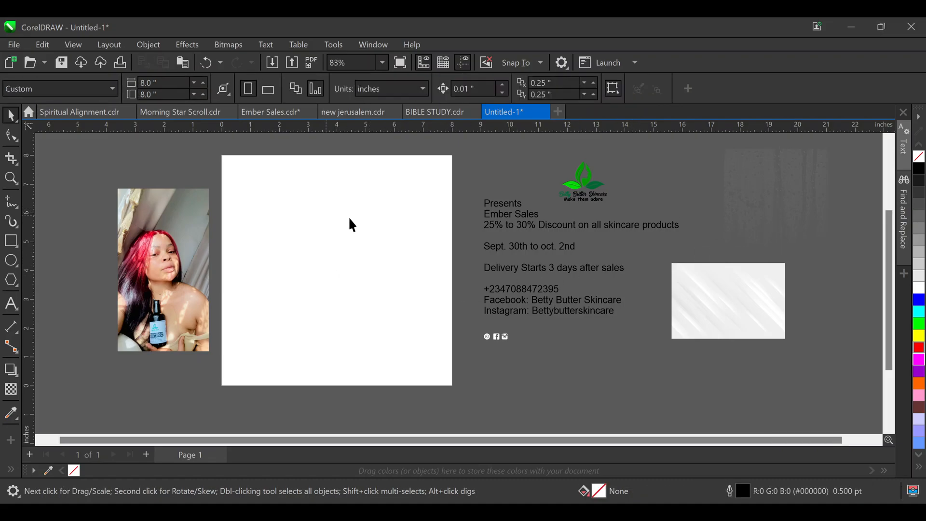
# Create a rectangle matching the 8 x 8 inch page and snap it onto the page
pyautogui.click(192, 226)
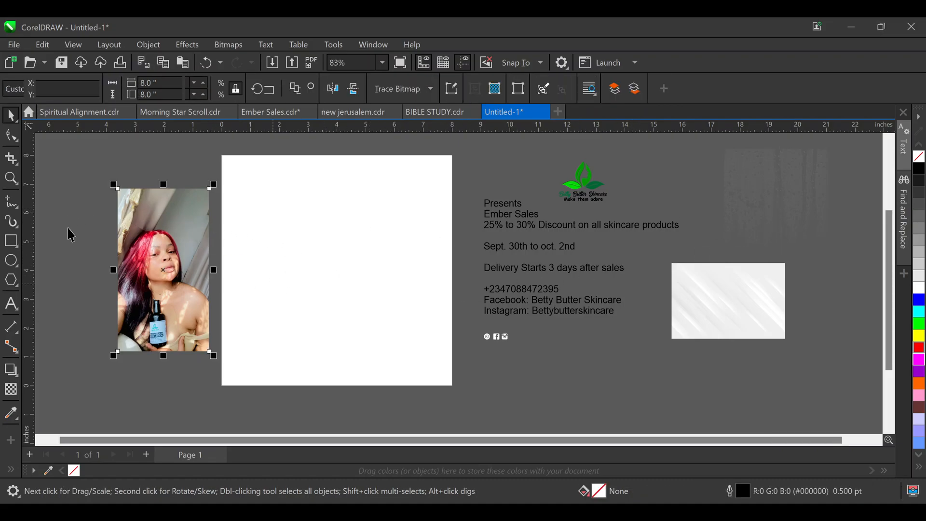
pyautogui.click(13, 242)
pyautogui.doubleClick(13, 242)
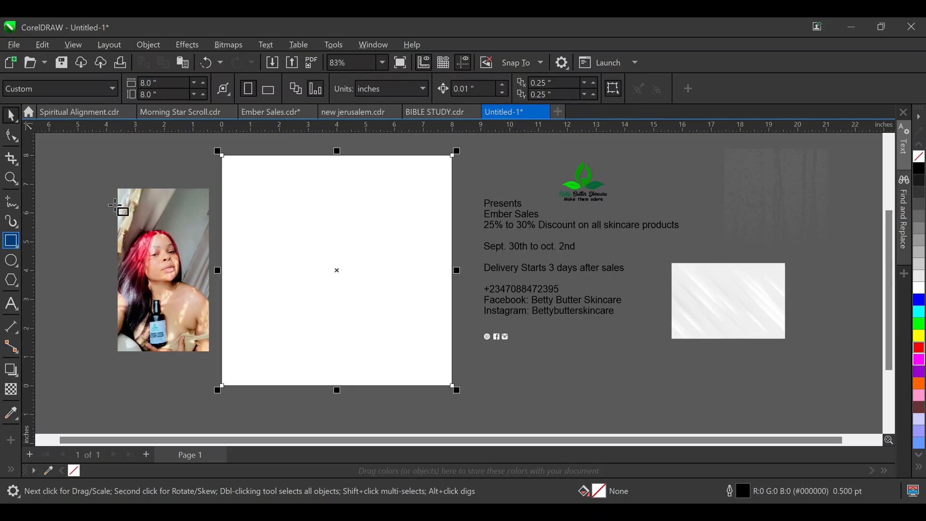
pyautogui.click(11, 136)
pyautogui.press('F6')
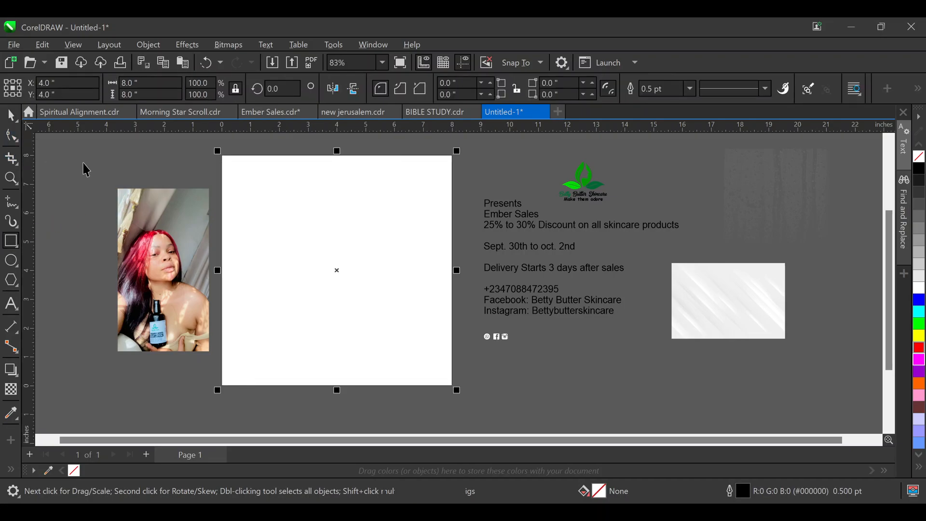
pyautogui.press('space')
pyautogui.moveTo(310, 197)
pyautogui.mouseDown()
pyautogui.moveTo(337, 250)
pyautogui.moveTo(320, 209)
pyautogui.moveTo(299, 217)
pyautogui.moveTo(312, 205)
pyautogui.mouseUp()
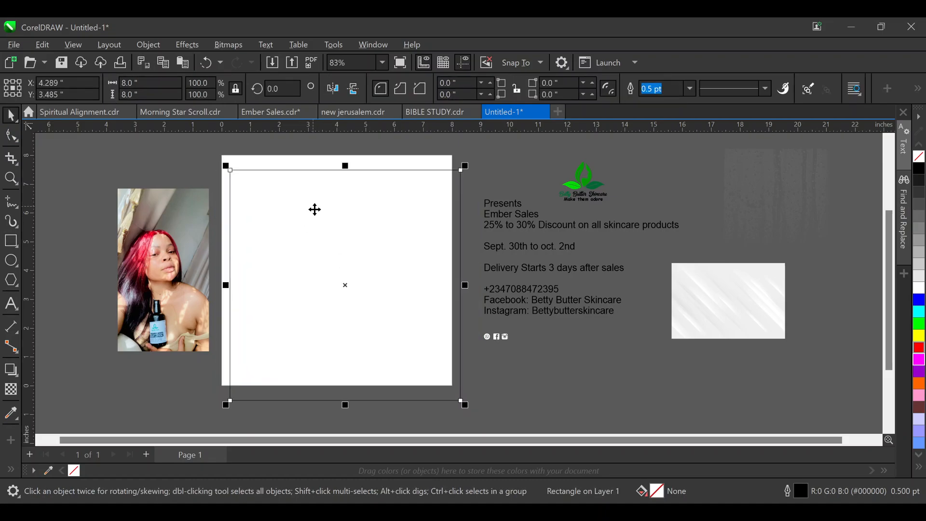
pyautogui.moveTo(353, 249); pyautogui.dragTo(367, 254)
pyautogui.click(417, 254)
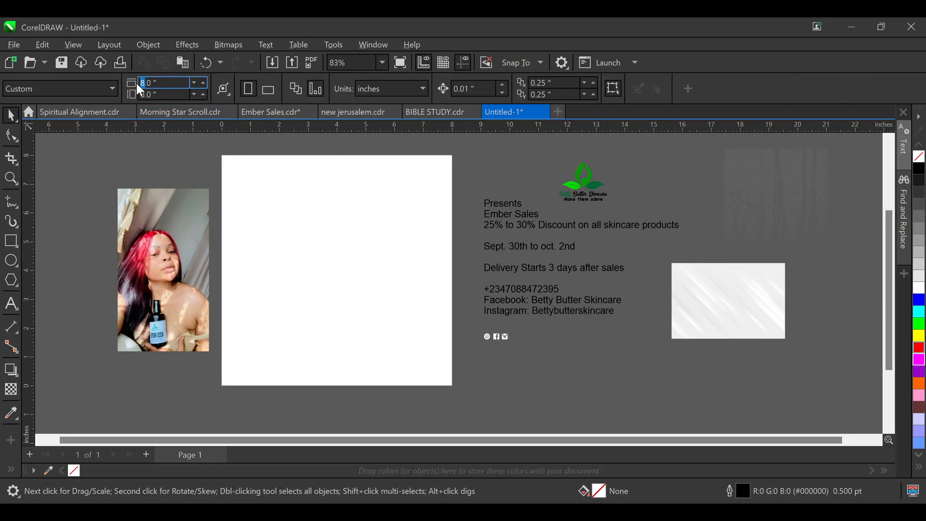
# Try a 10 x 10 inch page, then undo back to the 8 x 8 inch page
pyautogui.moveTo(166, 82); pyautogui.dragTo(58, 101)
pyautogui.write('10')
pyautogui.press('Tab')
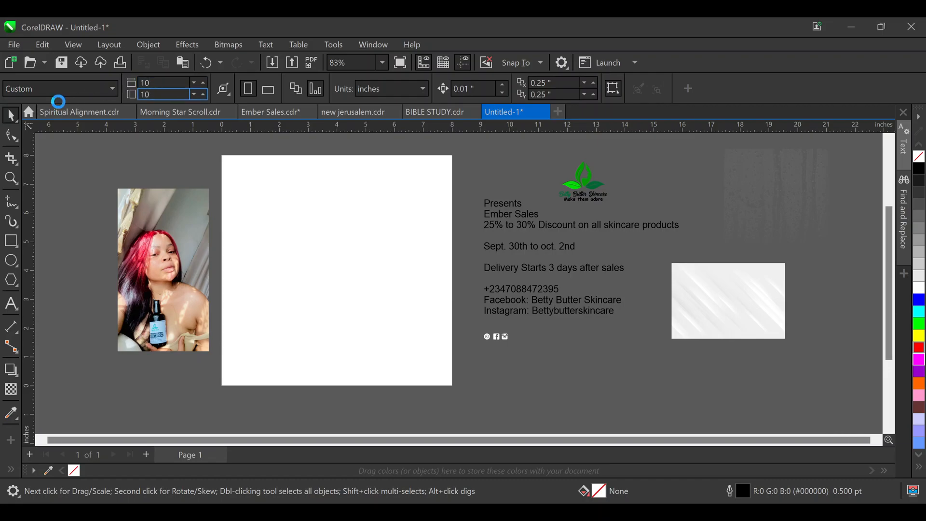
pyautogui.press('Return')
pyautogui.doubleClick(9, 244)
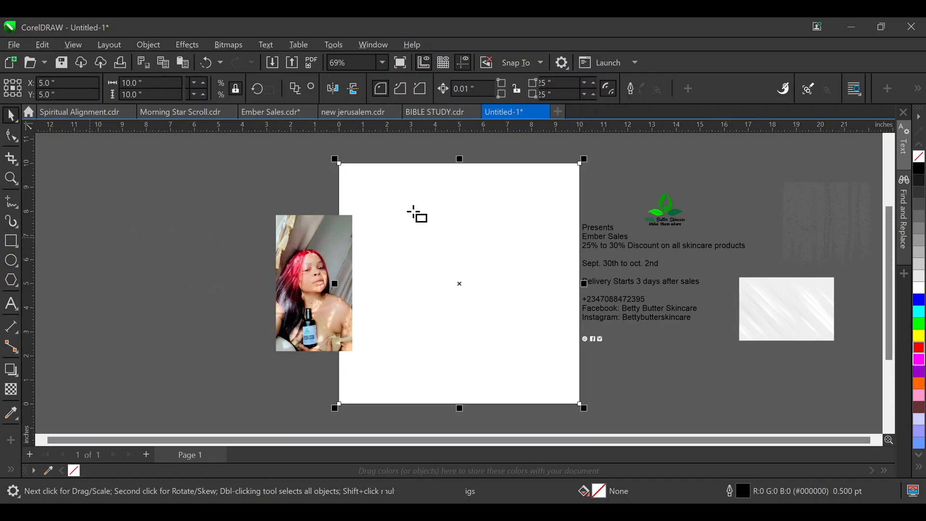
pyautogui.click(10, 114)
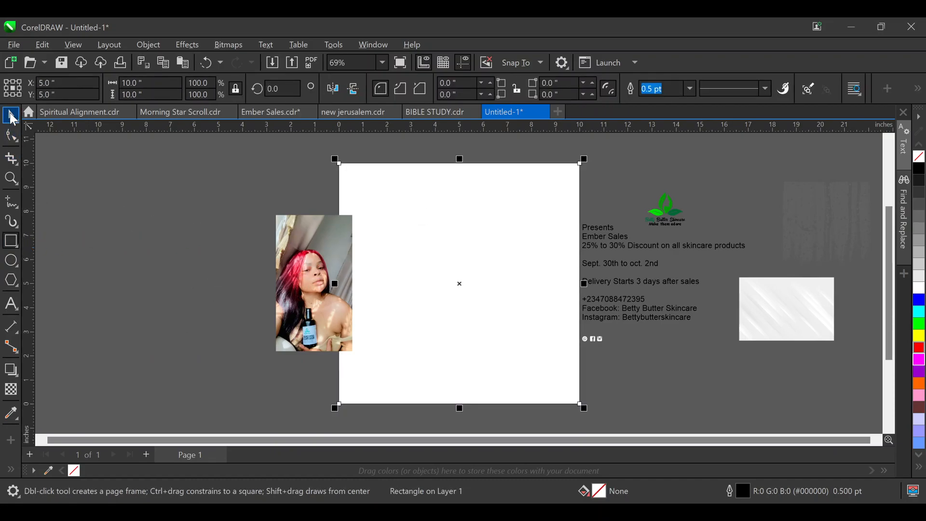
pyautogui.click(103, 255)
pyautogui.moveTo(311, 239); pyautogui.dragTo(261, 239)
pyautogui.click(386, 303)
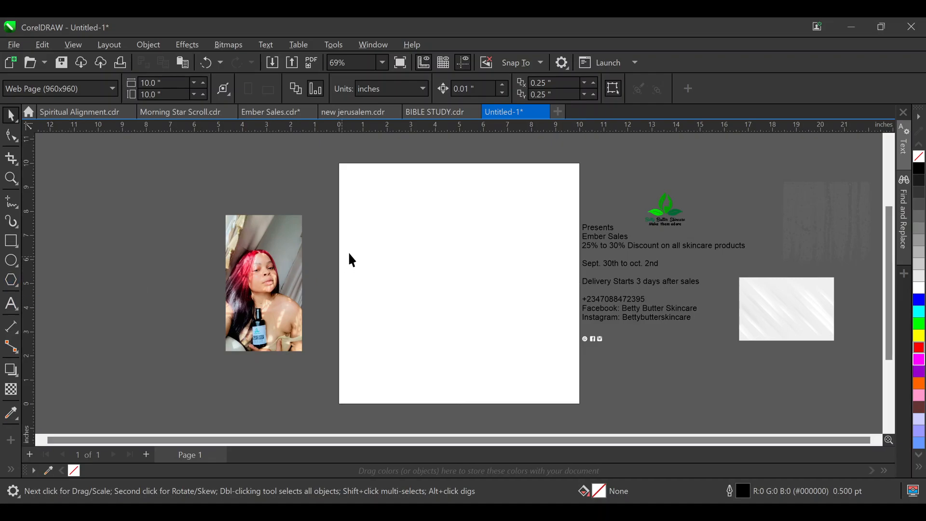
pyautogui.hotkey('ctrl', 'z')
pyautogui.hotkey('ctrl', 'z')
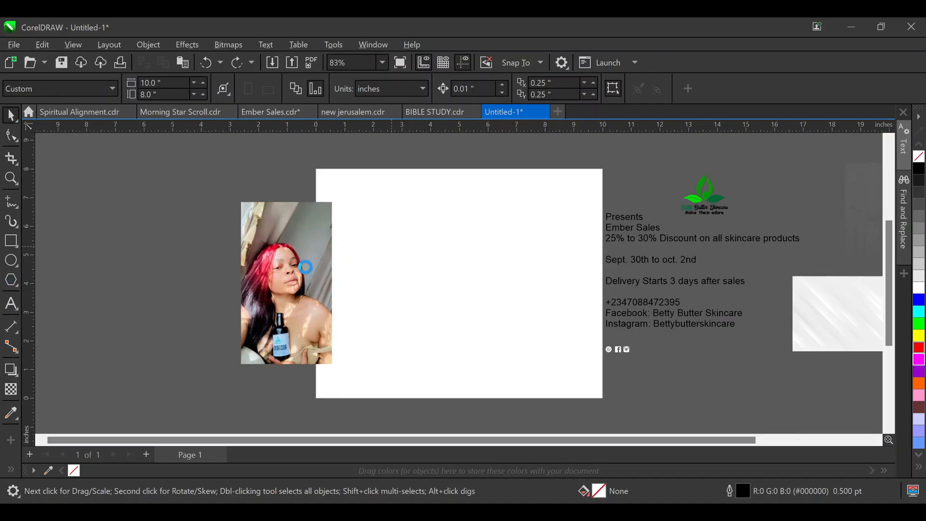
pyautogui.hotkey('ctrl', 'z')
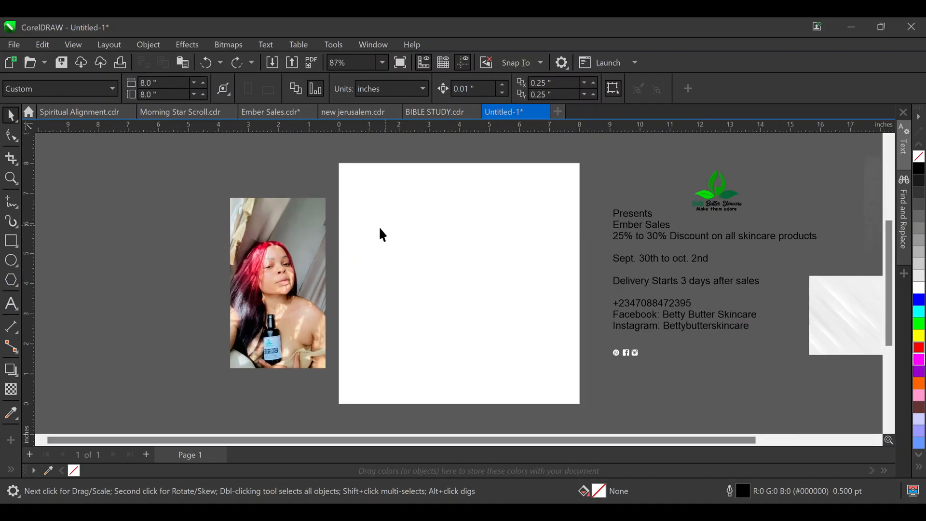
pyautogui.click(16, 116)
# Align the photo to the page's left and top edges and enlarge it to the bottom
pyautogui.click(303, 266)
pyautogui.keyDown('shift'); pyautogui.click(395, 274); pyautogui.keyUp('shift')
pyautogui.press('l')
pyautogui.press('t')
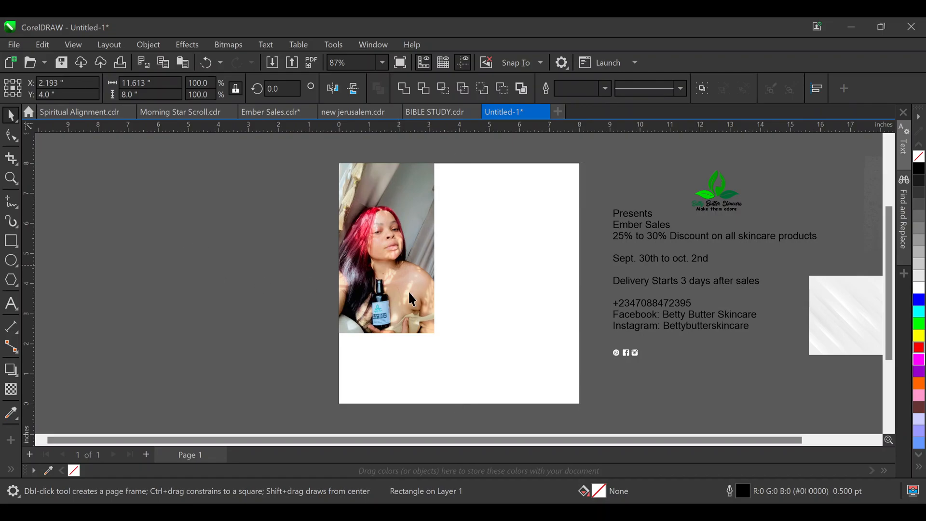
pyautogui.click(402, 274)
pyautogui.moveTo(439, 337); pyautogui.dragTo(492, 401)
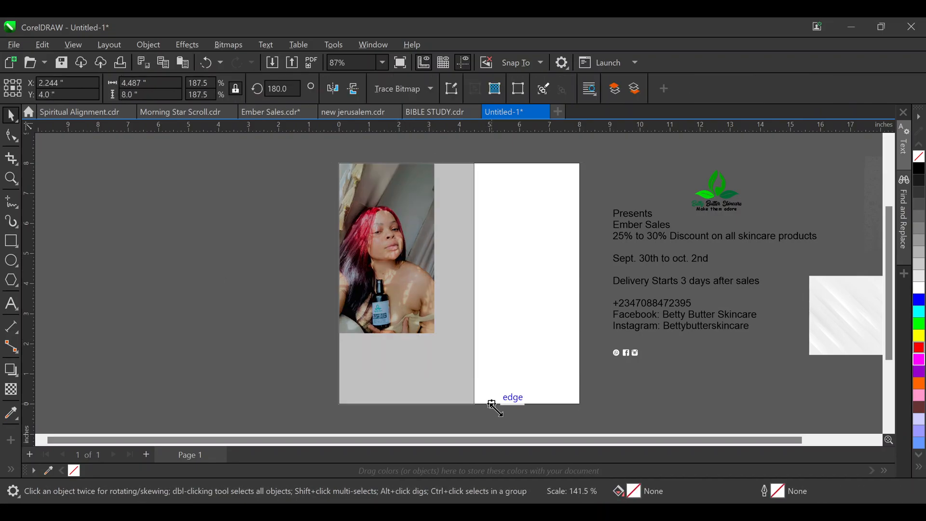
pyautogui.click(277, 266)
pyautogui.moveTo(387, 261); pyautogui.dragTo(366, 261)
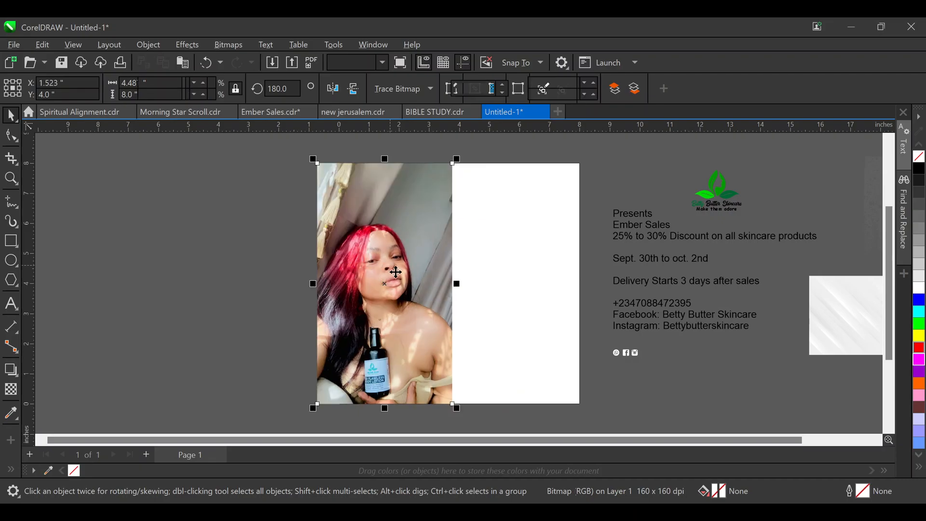
# PowerClip the photo into the page frame and nudge it left inside the frame
pyautogui.click(515, 256)
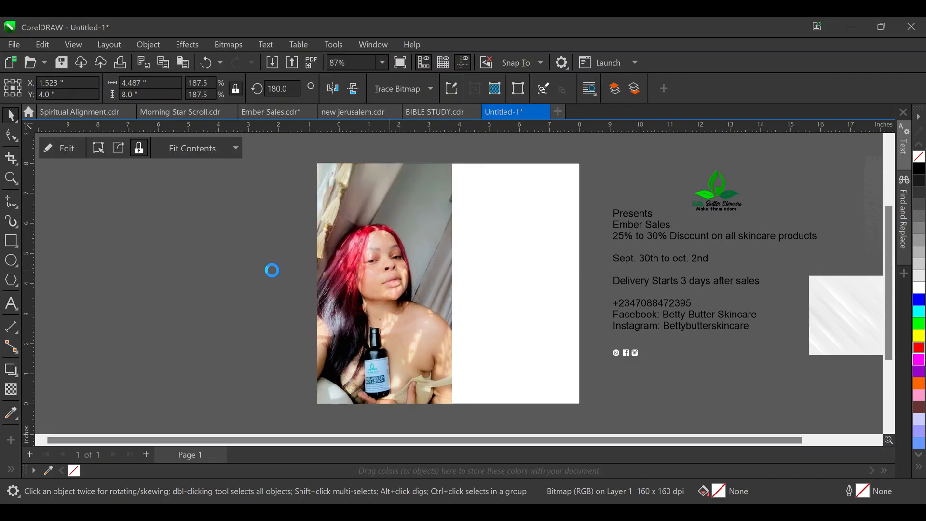
pyautogui.doubleClick(395, 239)
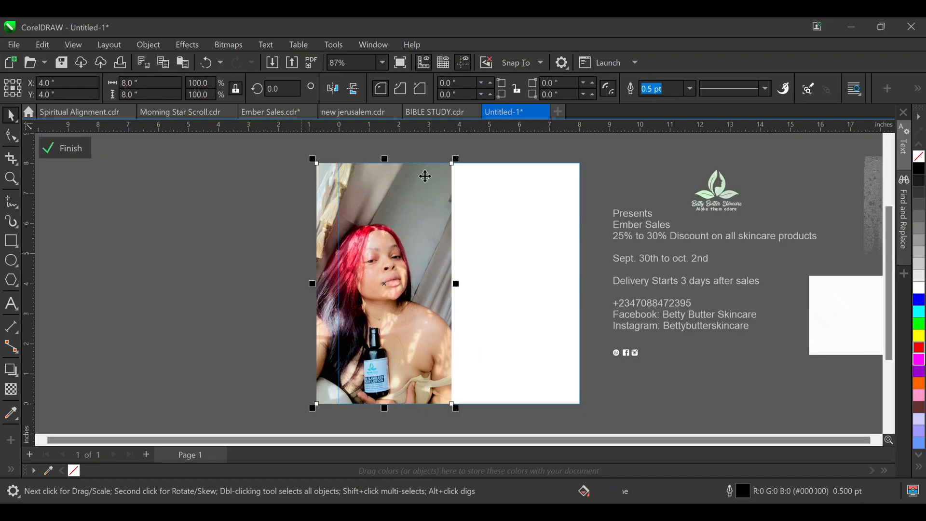
pyautogui.moveTo(456, 160); pyautogui.dragTo(461, 155)
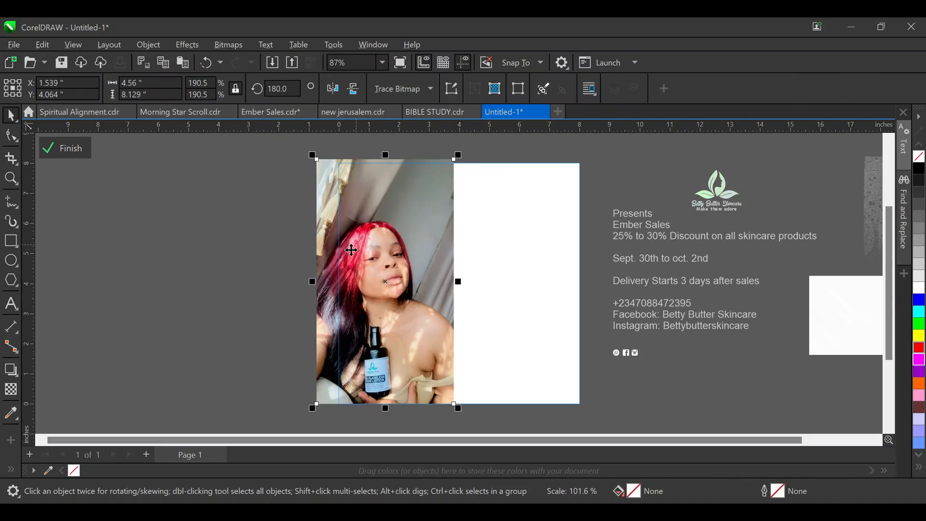
pyautogui.press('Down')
pyautogui.press('Left')
pyautogui.press('Left')
pyautogui.press('Left')
pyautogui.press('Left')
pyautogui.press('Left')
pyautogui.press('Left')
pyautogui.press('Left')
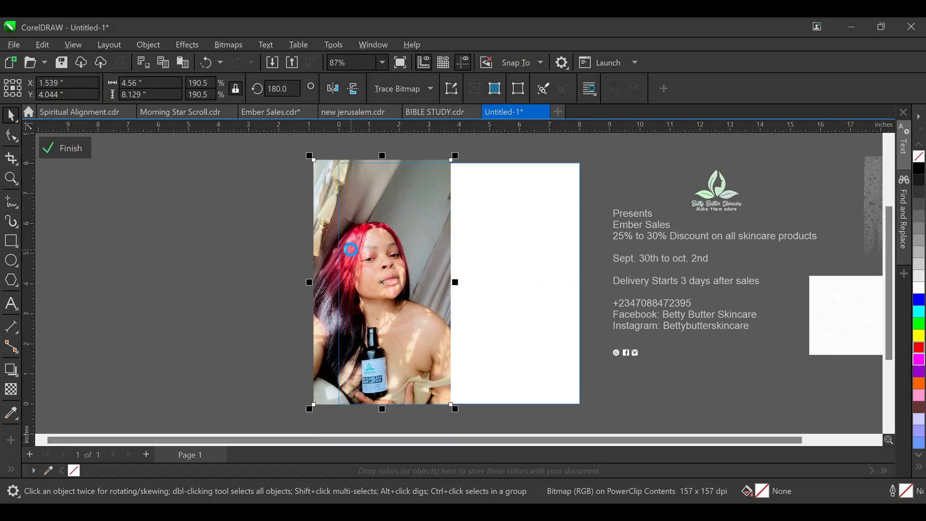
pyautogui.press('Left')
pyautogui.press('Left')
pyautogui.press('Left')
pyautogui.press('Left')
pyautogui.press('Left')
pyautogui.press('Left')
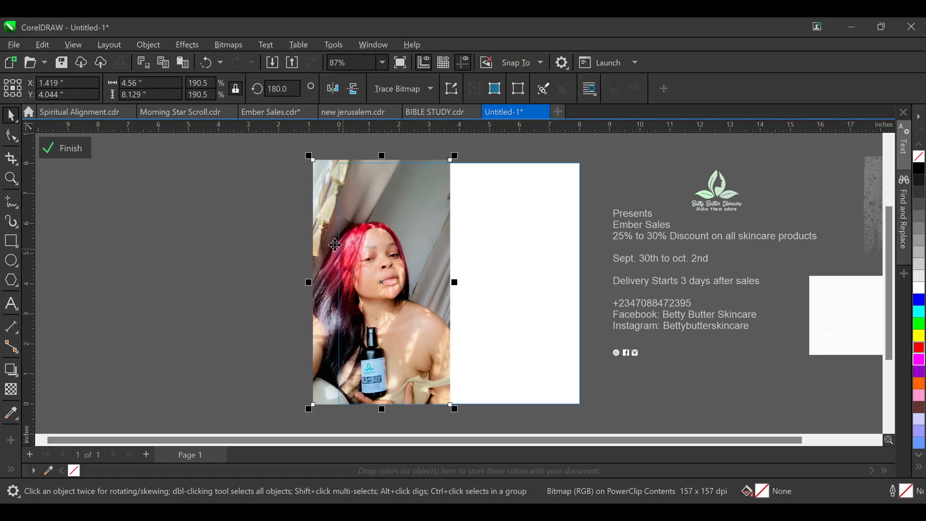
pyautogui.keyDown('ctrl'); pyautogui.click(236, 215); pyautogui.keyUp('ctrl')
pyautogui.click(238, 223)
# Draw a tall narrow divider rectangle beside the photo, about 0.37 inch wide
pyautogui.click(11, 243)
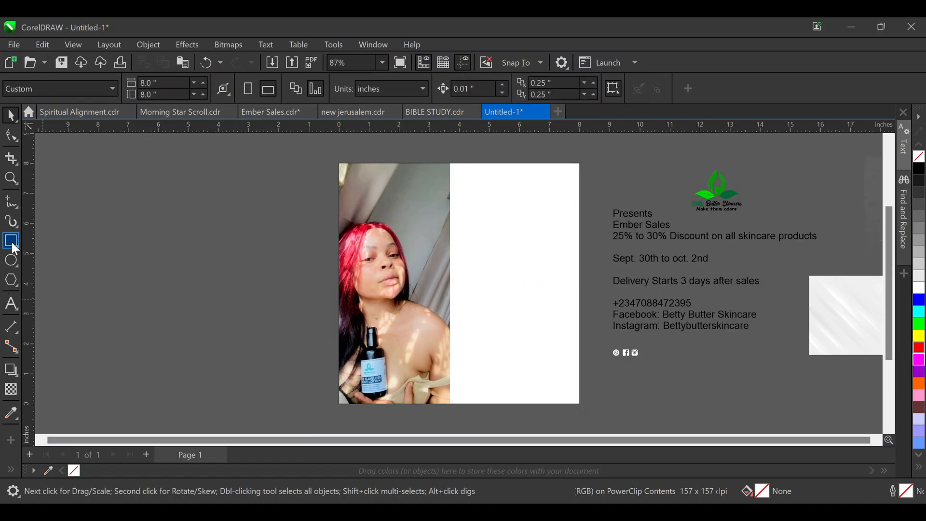
pyautogui.moveTo(441, 160); pyautogui.dragTo(460, 411)
pyautogui.click(11, 116)
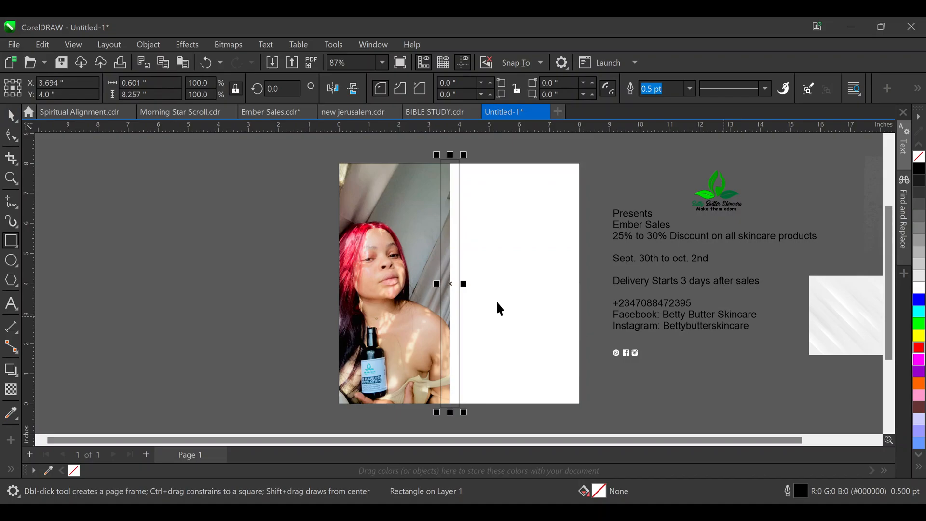
pyautogui.scroll(1, 438, 270)
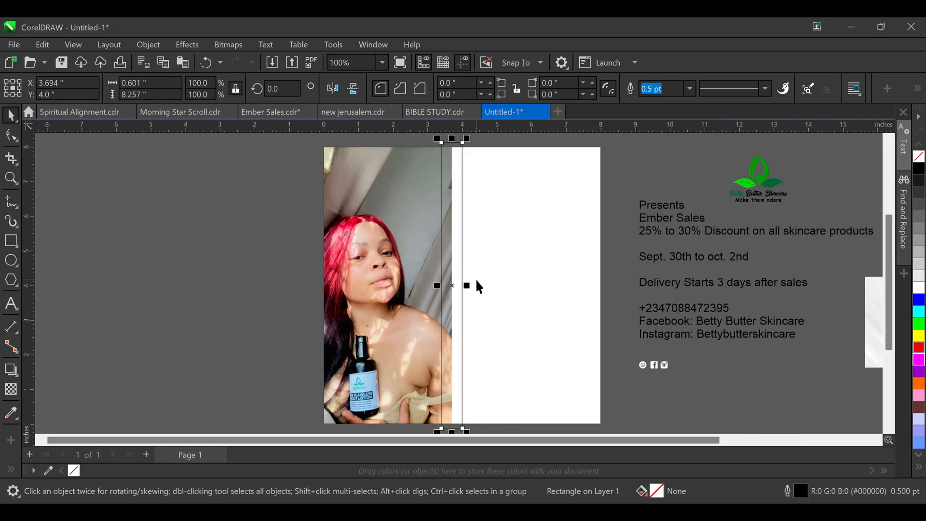
pyautogui.moveTo(467, 286); pyautogui.dragTo(466, 285)
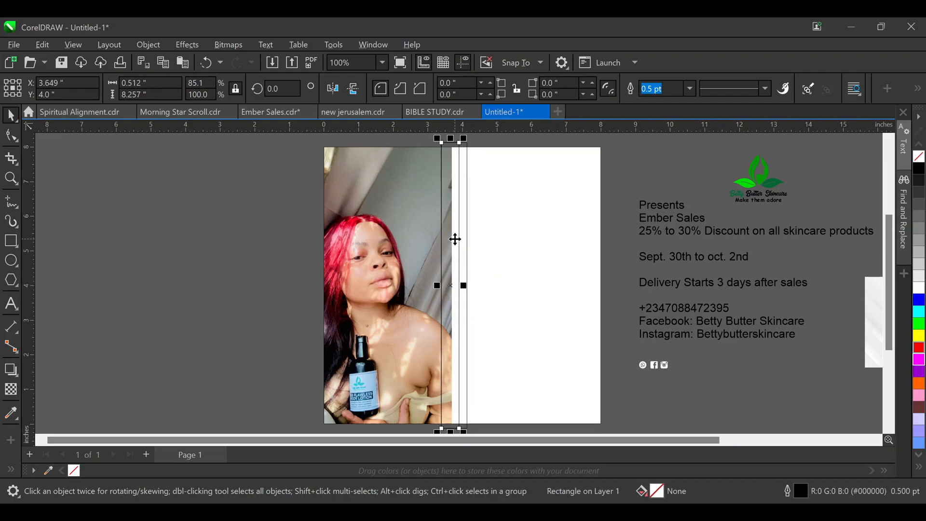
pyautogui.moveTo(465, 287); pyautogui.dragTo(463, 288)
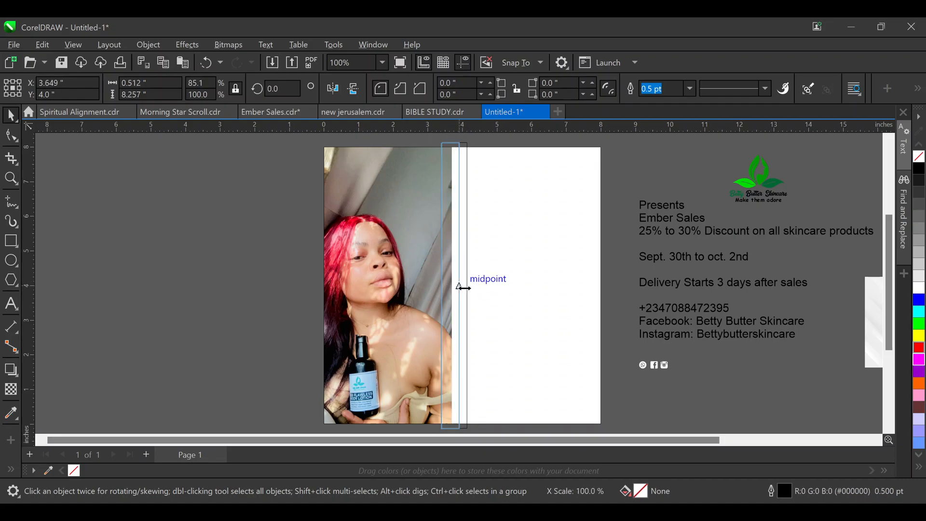
pyautogui.moveTo(462, 288); pyautogui.dragTo(461, 286)
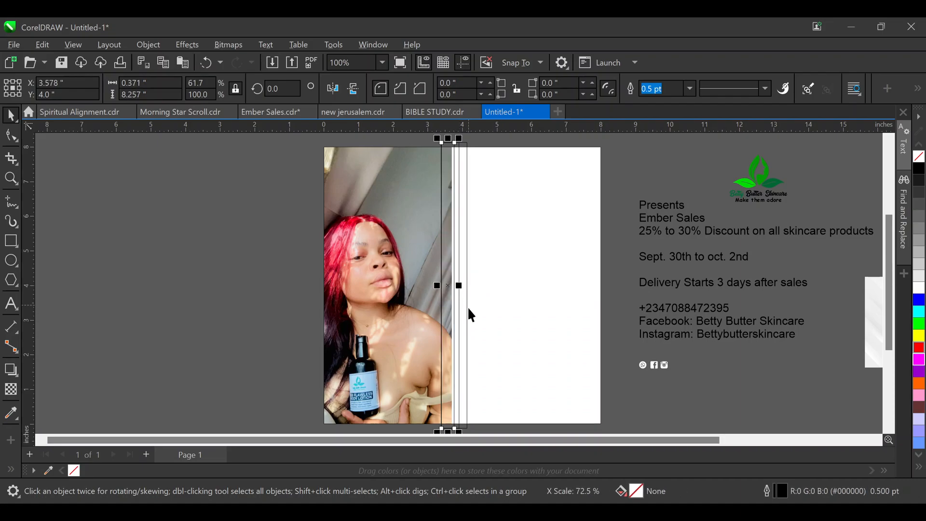
pyautogui.click(474, 321)
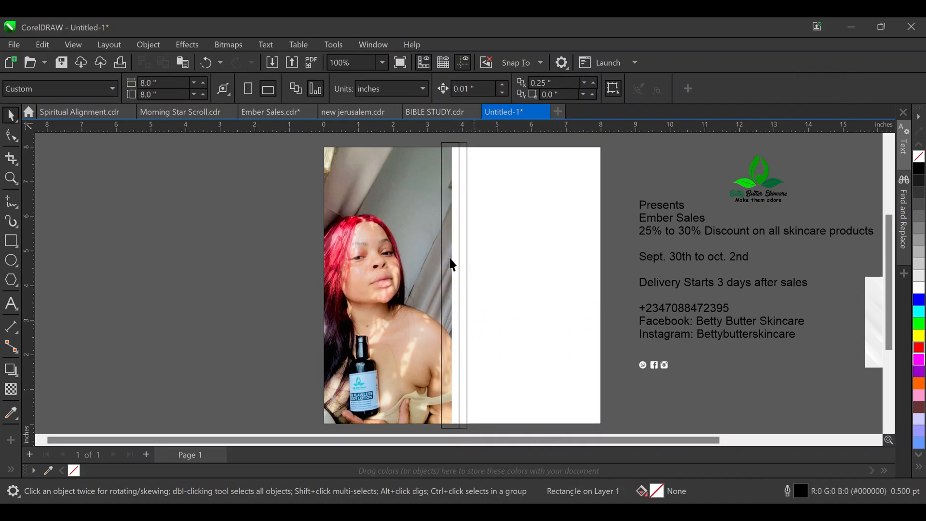
# Fill the narrow divider strip with white
pyautogui.click(455, 150)
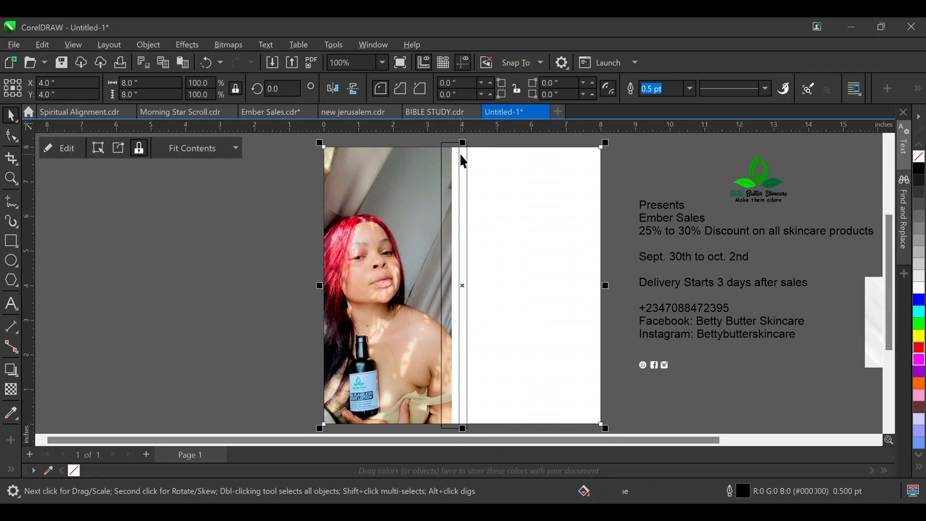
pyautogui.click(463, 153)
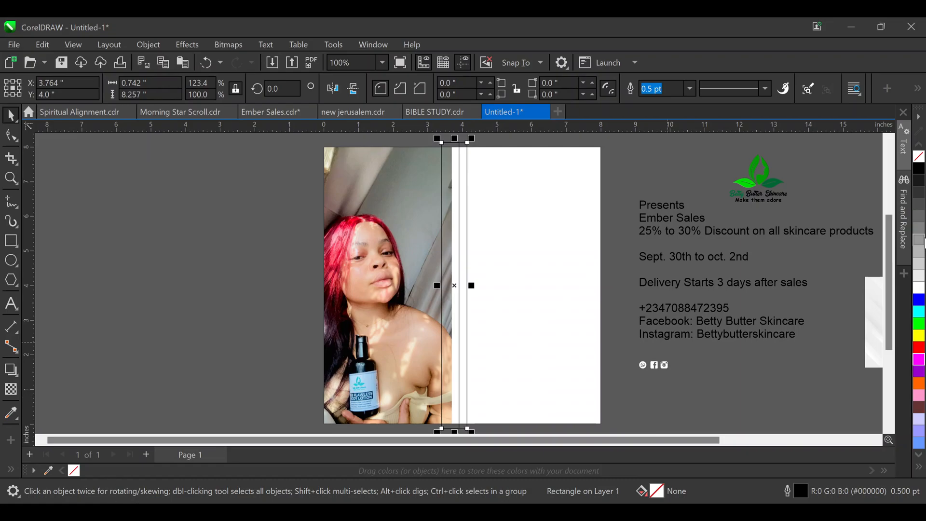
pyautogui.click(919, 288)
pyautogui.click(453, 211)
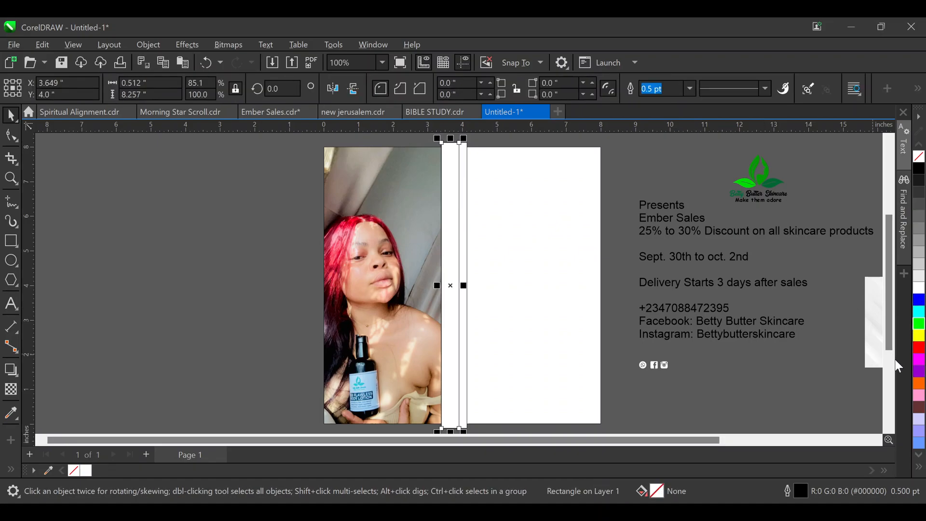
# Give the narrow divider strip a green 2 pt outline
pyautogui.rightClick(908, 343)
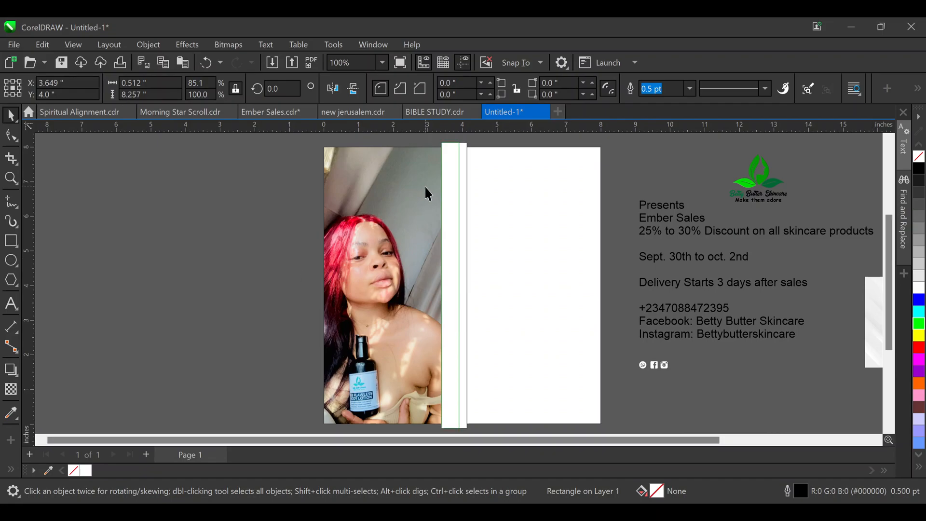
pyautogui.click(670, 90)
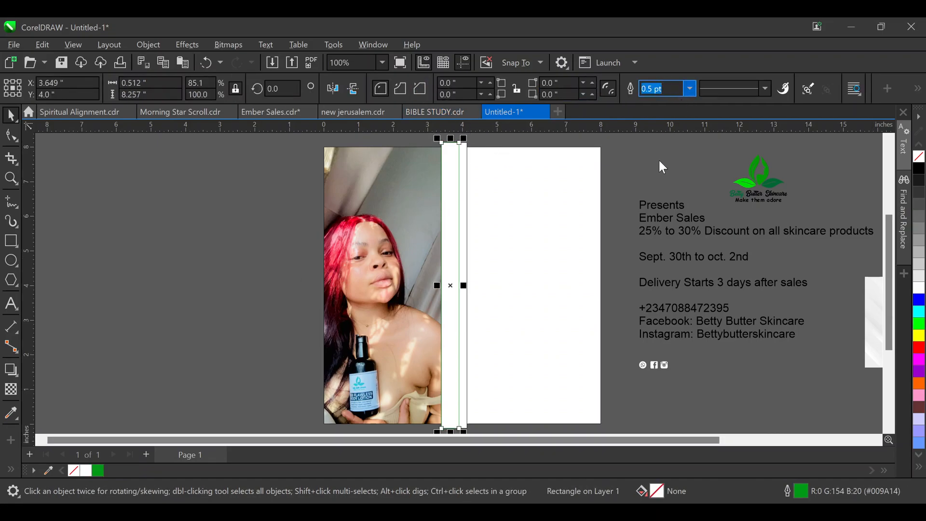
pyautogui.write('2')
pyautogui.press('Return')
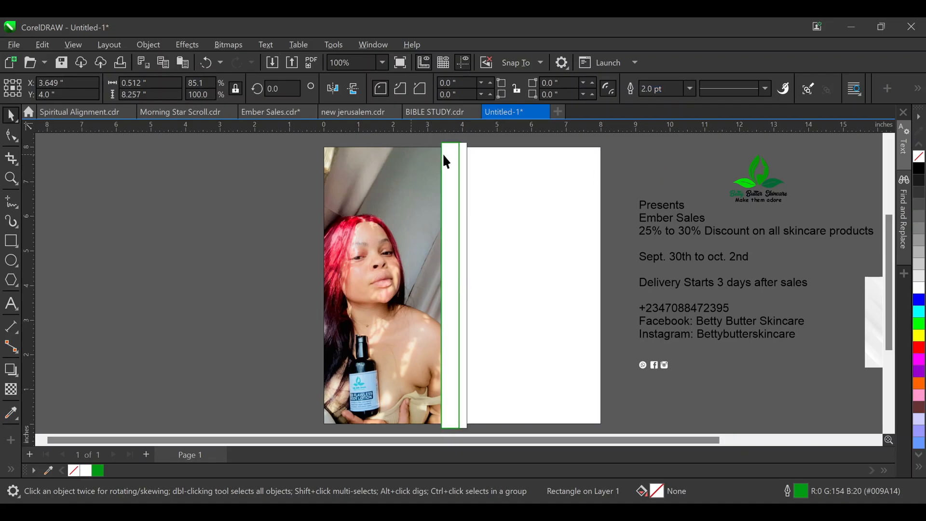
# Remove the black outline from the wider white strip
pyautogui.click(467, 150)
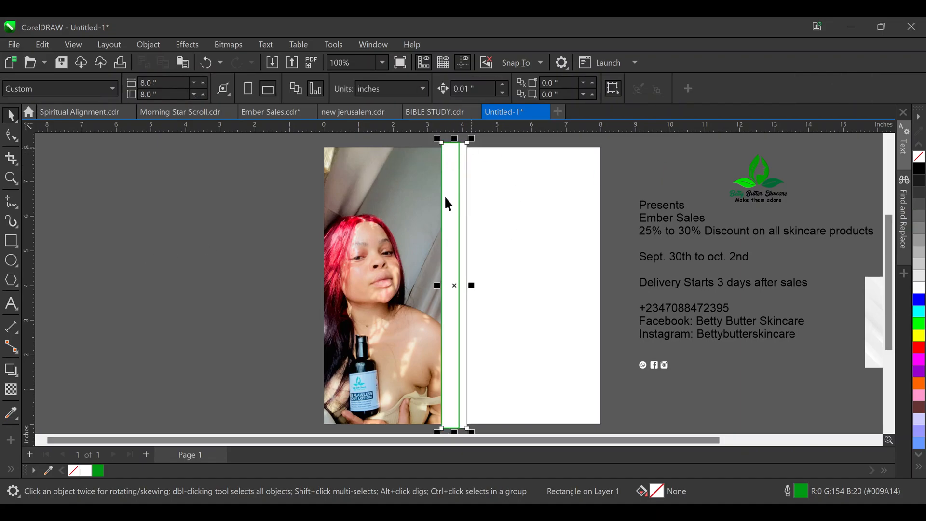
pyautogui.rightClick(74, 469)
pyautogui.scroll(-1, 396, 189)
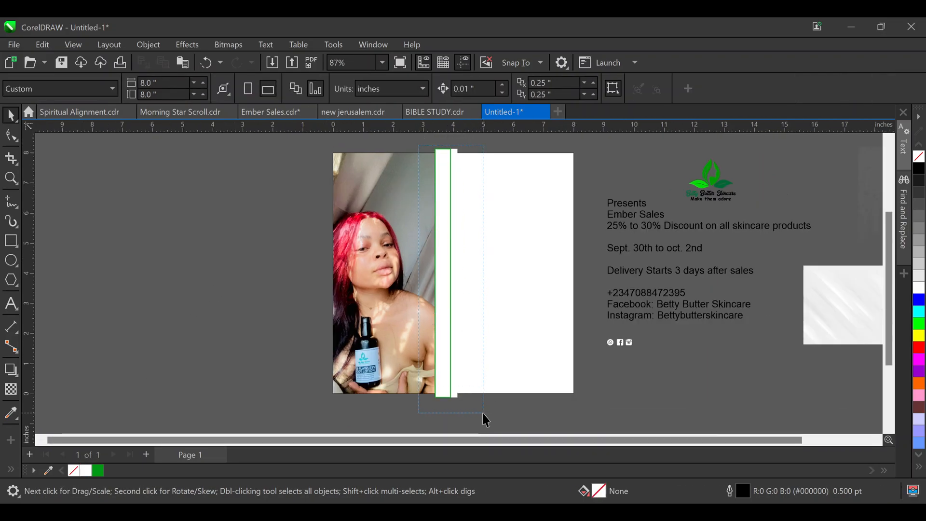
pyautogui.click(444, 260)
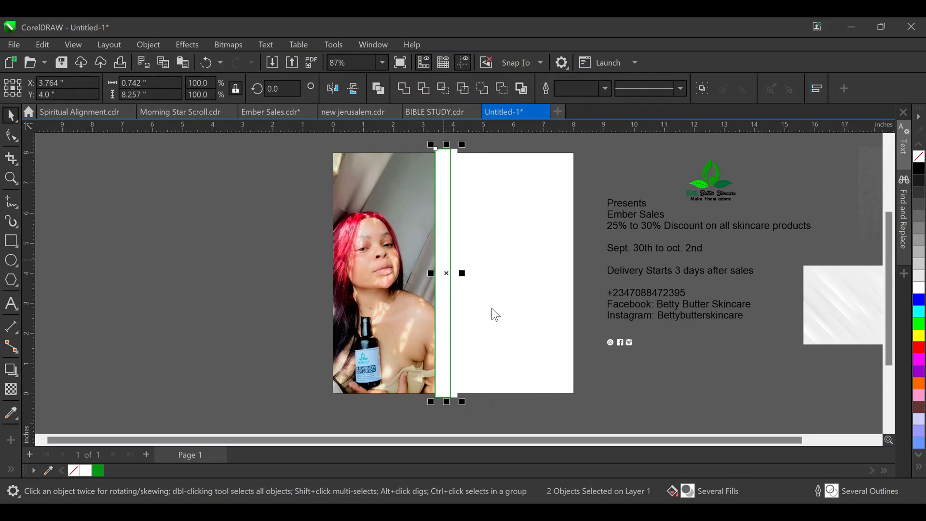
pyautogui.click(527, 270)
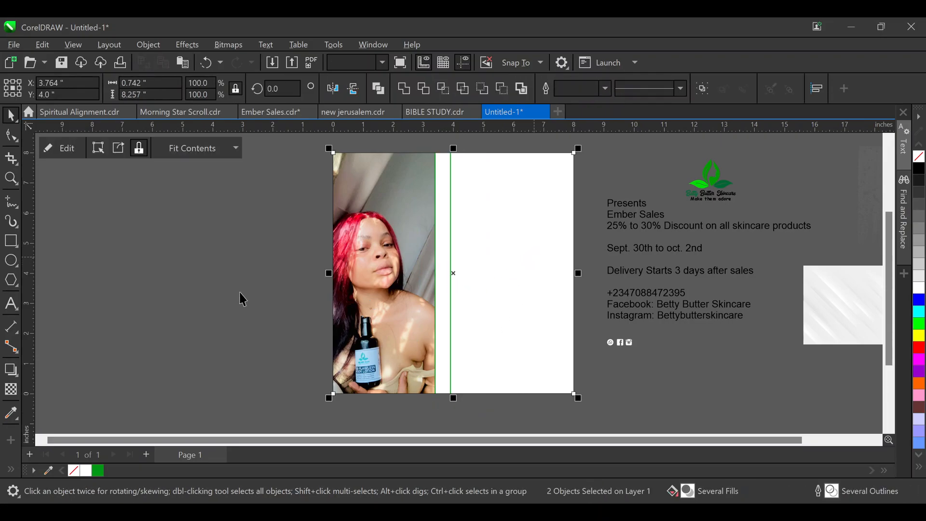
# Re-edit the photo's PowerClip contents so the photo reaches the green divider line
pyautogui.doubleClick(396, 244)
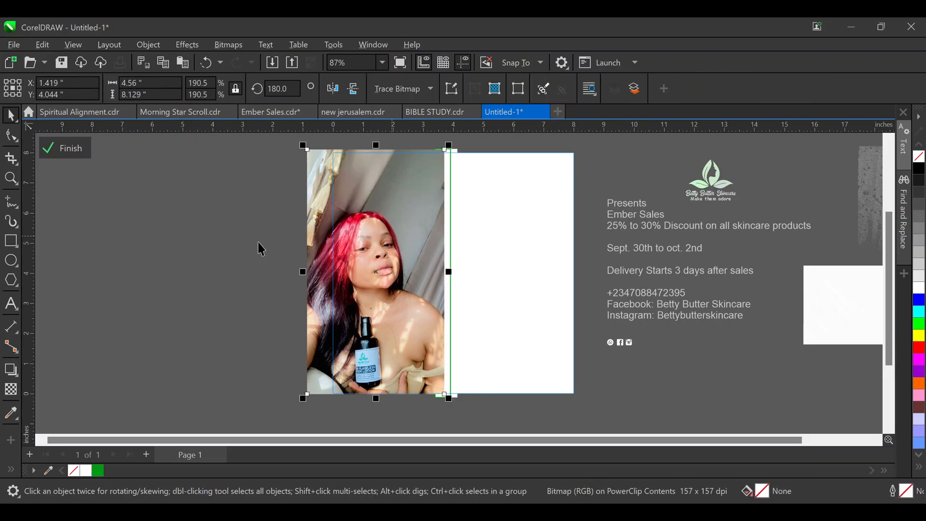
pyautogui.keyDown('ctrl'); pyautogui.click(238, 236); pyautogui.keyUp('ctrl')
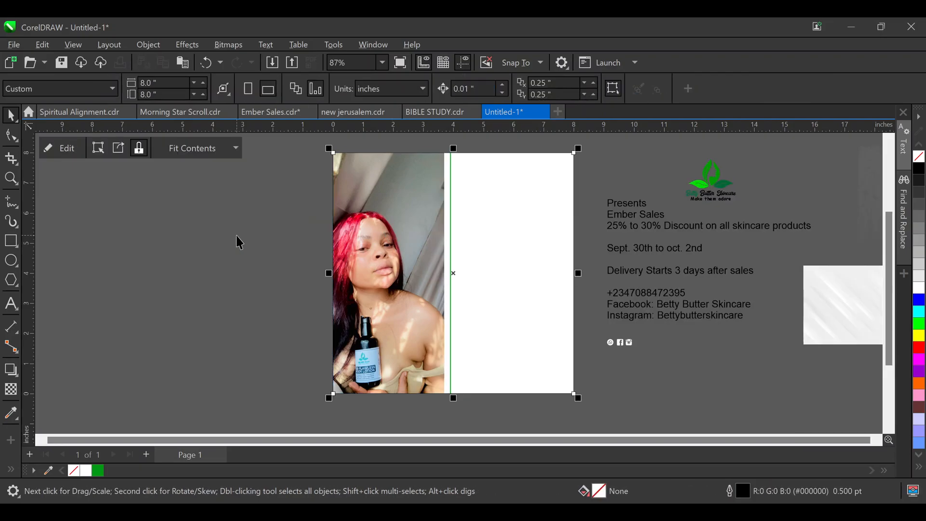
pyautogui.click(11, 241)
# Draw a square left of the page, trying green and yellow outlines before removing it
pyautogui.moveTo(156, 247); pyautogui.dragTo(248, 338)
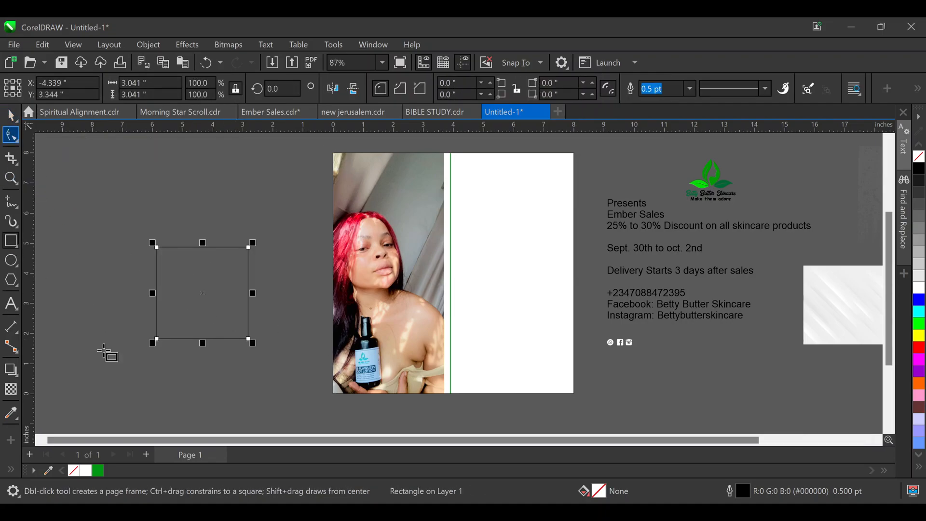
pyautogui.rightClick(98, 470)
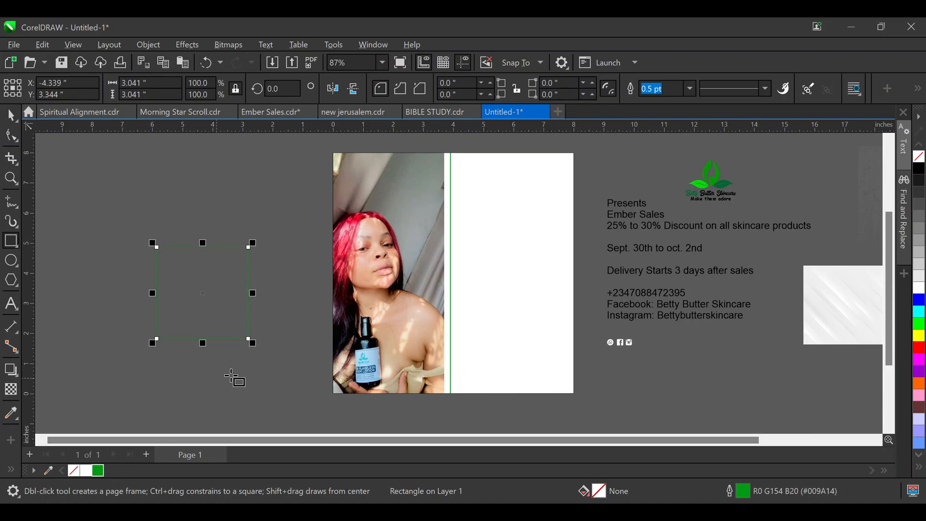
pyautogui.rightClick(918, 336)
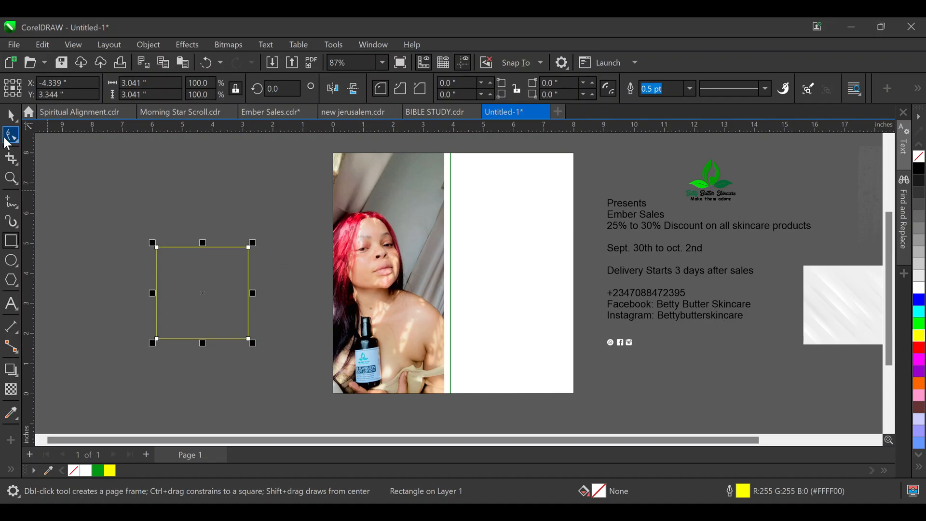
pyautogui.rightClick(74, 470)
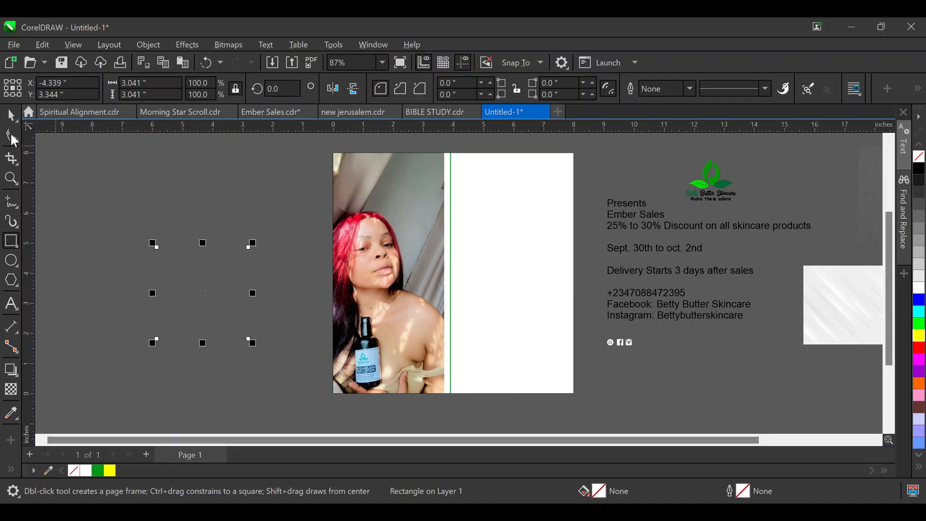
pyautogui.press('space')
pyautogui.click(196, 340)
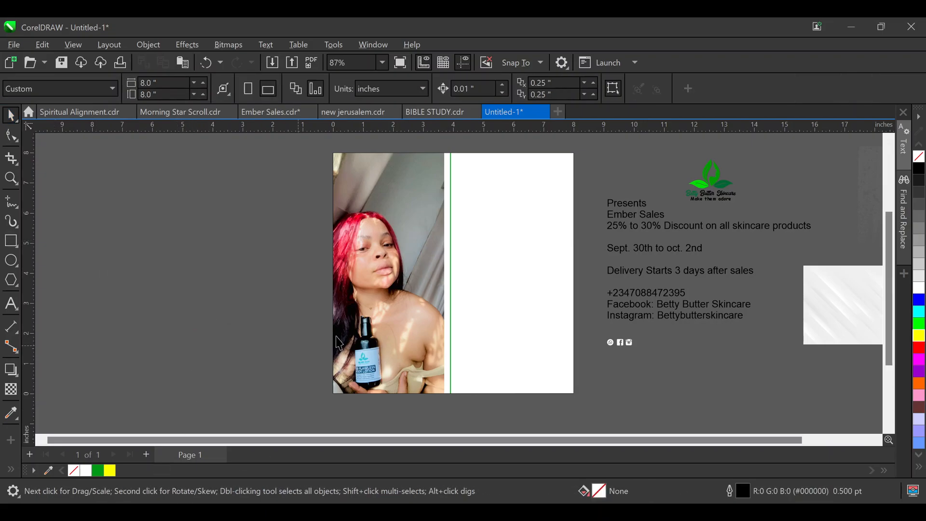
# PowerClip the glossy white textured image into the page rectangle
pyautogui.click(375, 189)
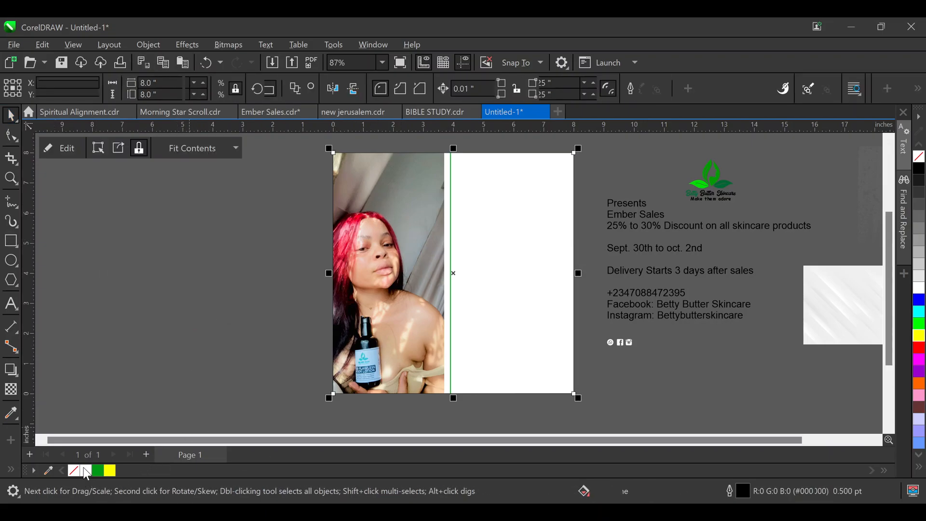
pyautogui.click(137, 341)
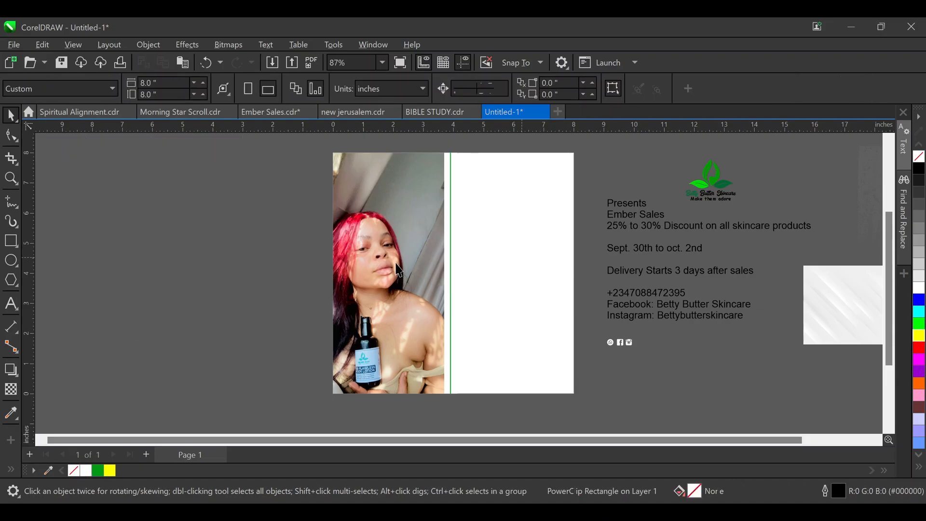
pyautogui.scroll(1, 414, 241)
pyautogui.scroll(-1, 244, 271)
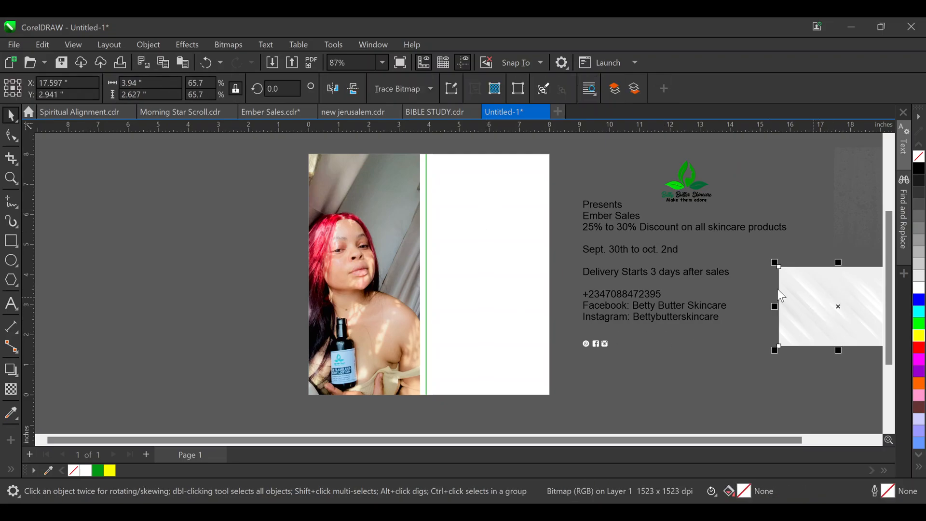
pyautogui.hotkey('ctrl', '1')
pyautogui.click(528, 177)
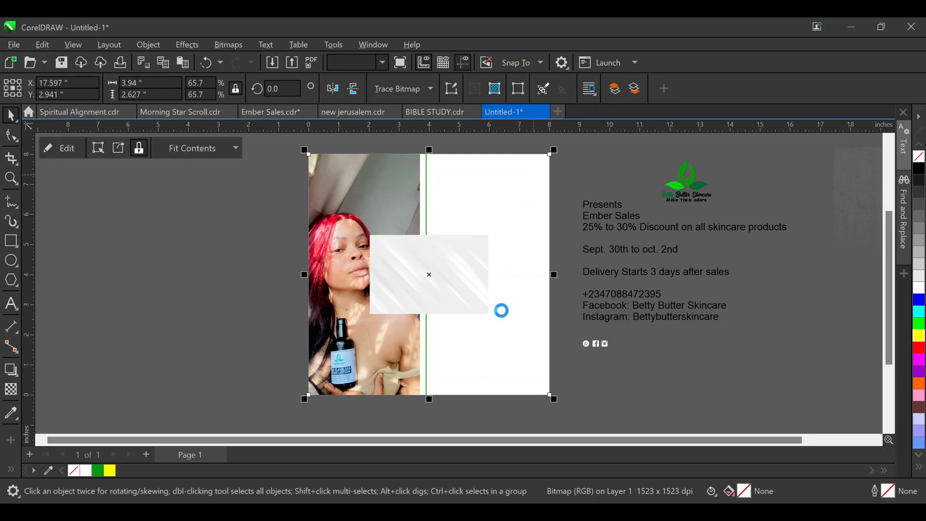
# Enlarge the texture inside the frame to cover the page and send it behind the photo
pyautogui.doubleClick(450, 261)
pyautogui.click(448, 262)
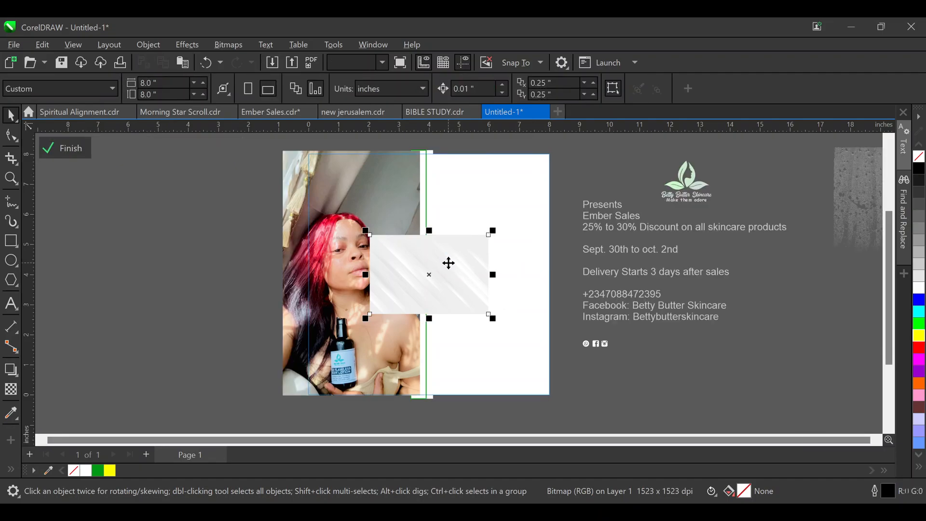
pyautogui.moveTo(497, 233); pyautogui.dragTo(642, 146)
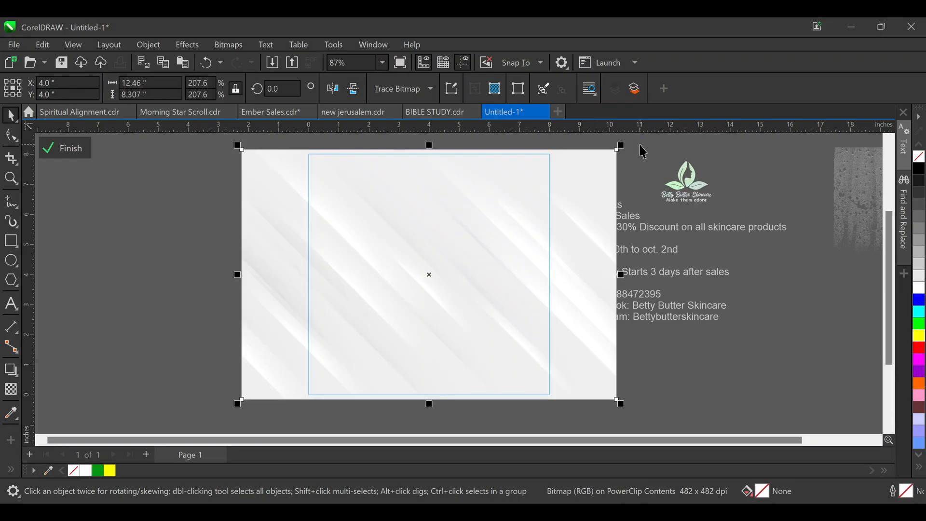
pyautogui.hotkey('shift', 'pagedown')
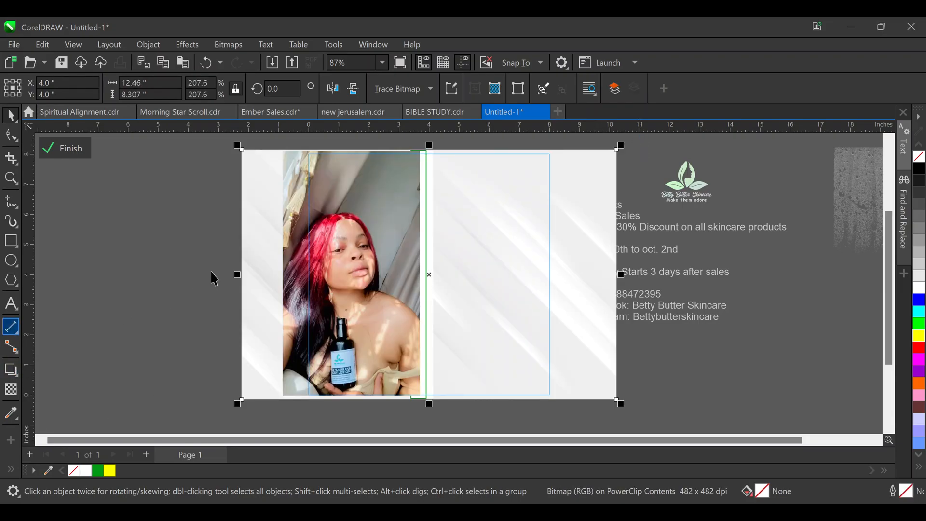
pyautogui.click(121, 228)
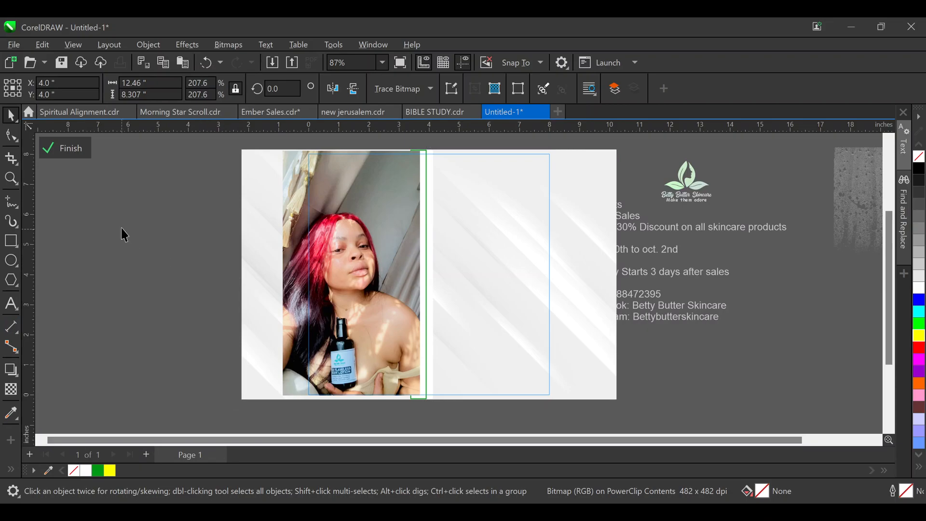
pyautogui.keyDown('ctrl'); pyautogui.click(144, 224); pyautogui.keyUp('ctrl')
pyautogui.click(143, 227)
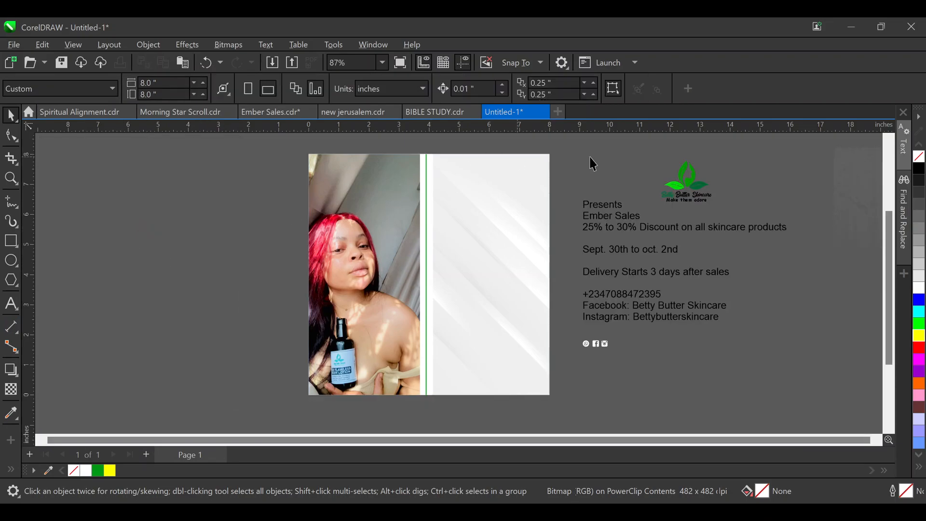
# Move the Betty Butter Skincare logo to the top of the white panel
pyautogui.click(699, 188)
pyautogui.moveTo(698, 188); pyautogui.dragTo(516, 218)
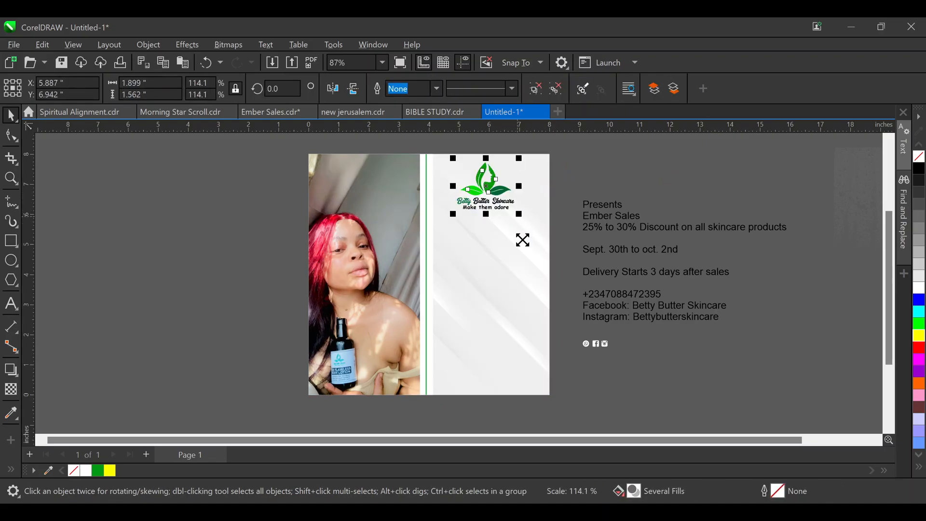
pyautogui.moveTo(582, 153); pyautogui.dragTo(414, 236)
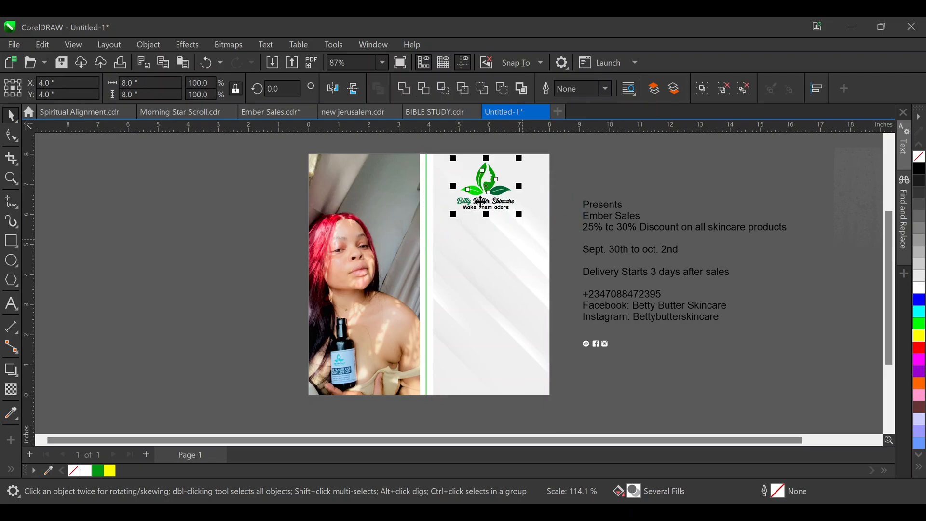
pyautogui.click(491, 194)
pyautogui.moveTo(491, 194); pyautogui.dragTo(494, 198)
# Cut 'Presents' from the text block into its own text object set in Montserrat
pyautogui.doubleClick(593, 215)
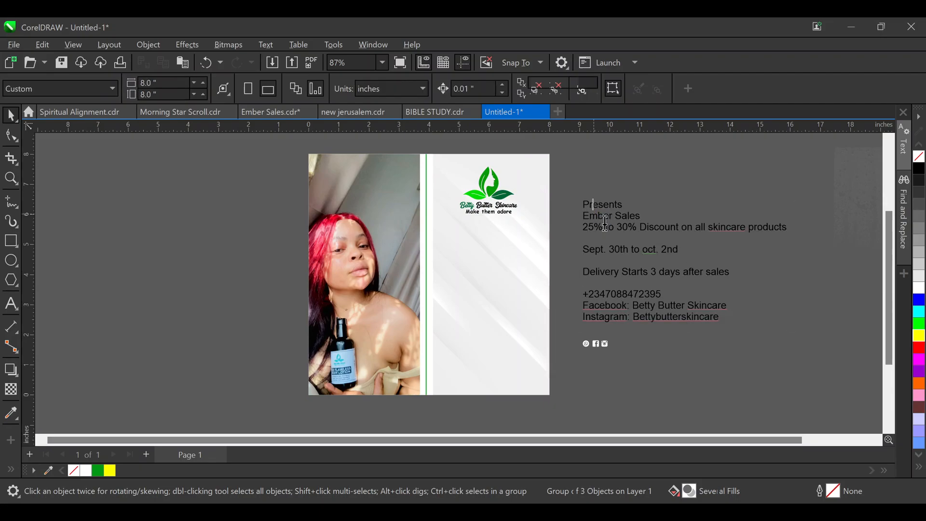
pyautogui.doubleClick(603, 209)
pyautogui.hotkey('ctrl', 'c')
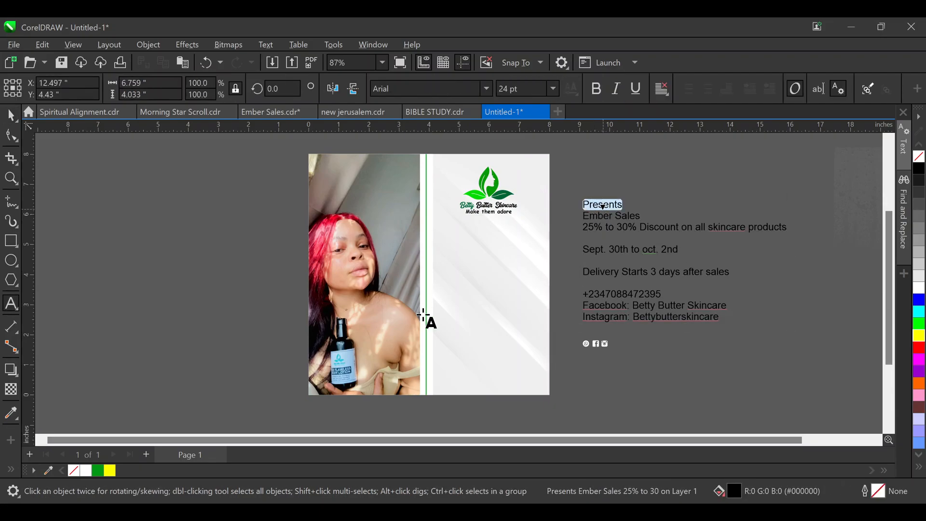
pyautogui.press('Delete')
pyautogui.press('Delete')
pyautogui.click(209, 275)
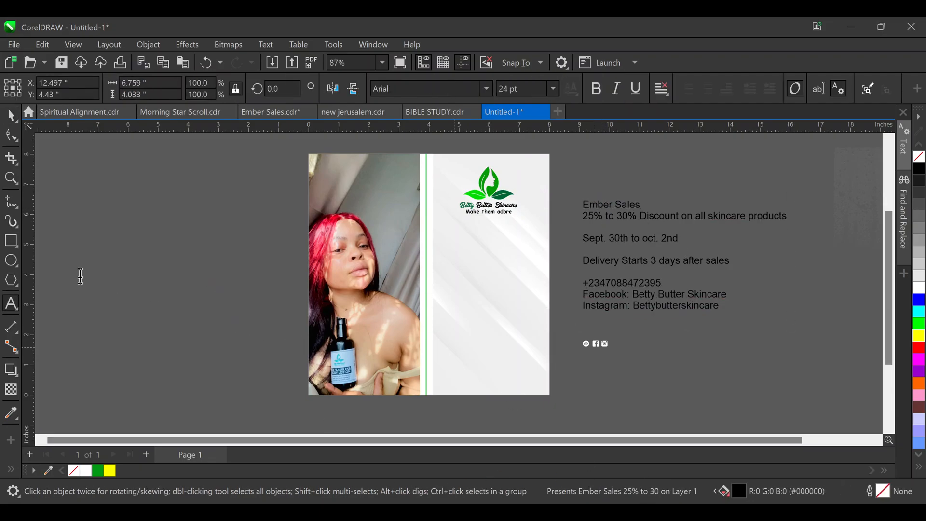
pyautogui.hotkey('ctrl', 'v')
pyautogui.click(11, 115)
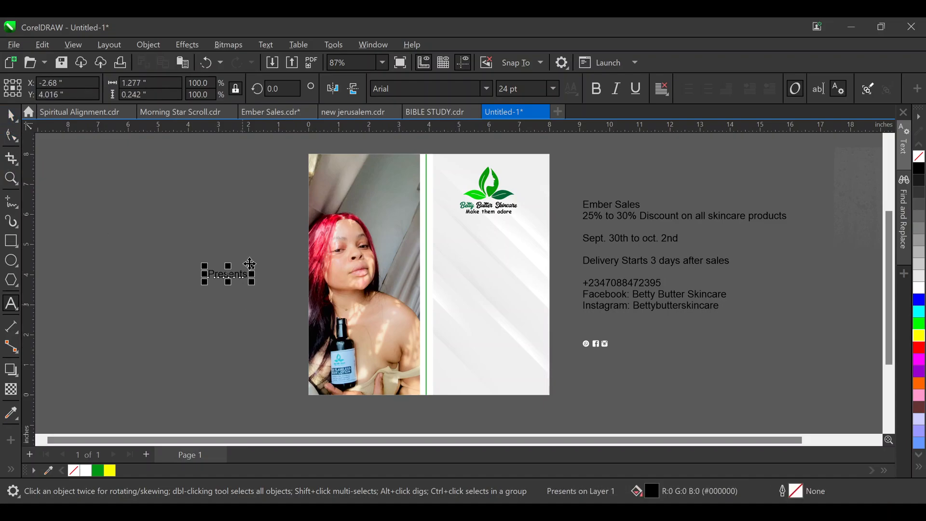
pyautogui.click(436, 87)
pyautogui.write('Mo')
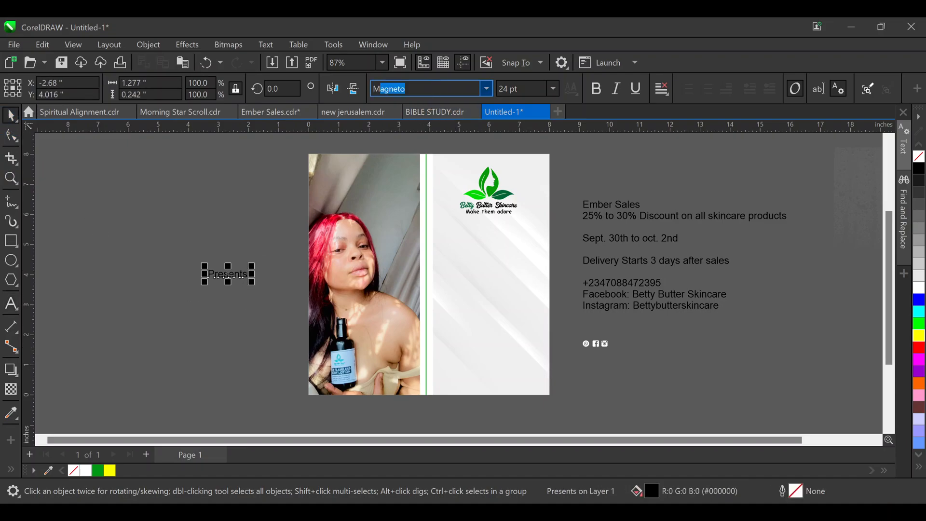
pyautogui.write('nts')
pyautogui.press('Return')
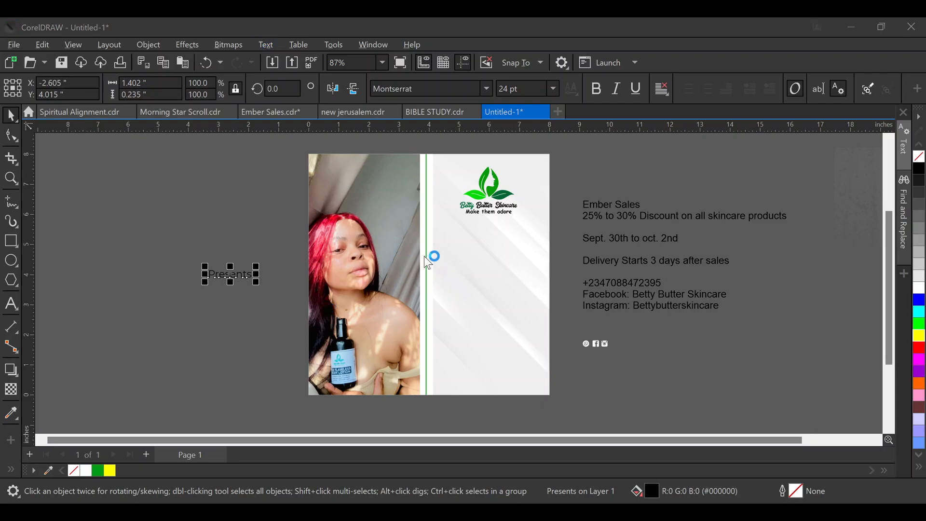
# Make PRESENTS uppercase and bold and move it onto the white panel
pyautogui.click(433, 311)
pyautogui.moveTo(251, 280); pyautogui.dragTo(507, 201)
pyautogui.scroll(3, 497, 238)
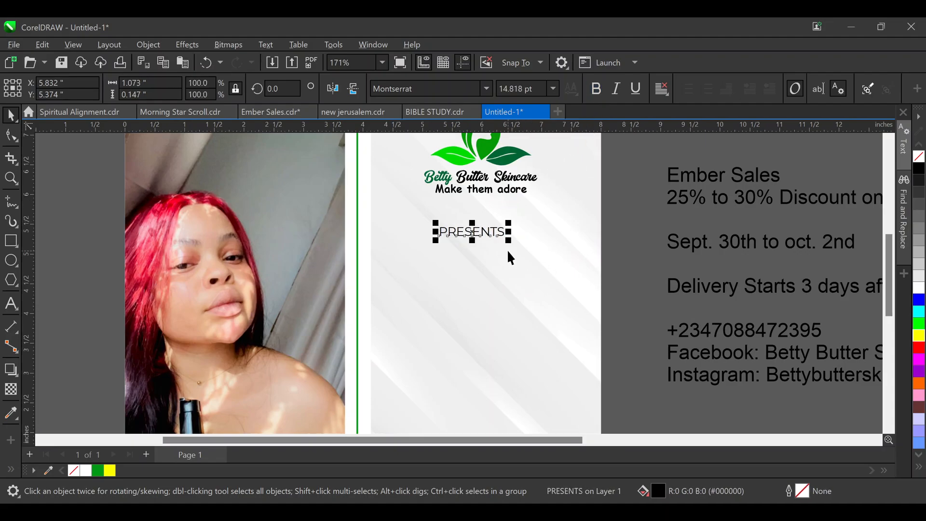
pyautogui.click(598, 88)
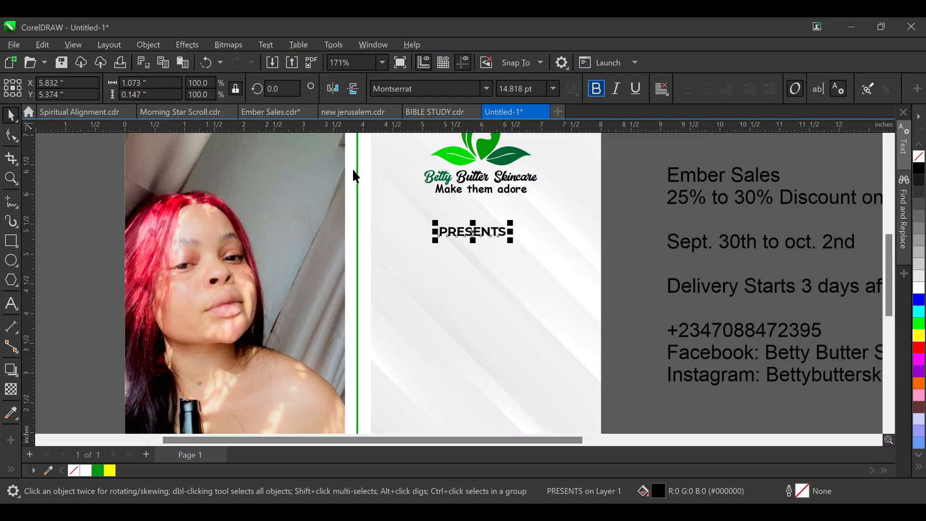
# Widen the letter spacing of PRESENTS and centre it just beneath the logo
pyautogui.click(11, 136)
pyautogui.moveTo(511, 241); pyautogui.dragTo(534, 195)
pyautogui.moveTo(499, 232); pyautogui.dragTo(494, 215)
pyautogui.keyDown('shift'); pyautogui.click(486, 192); pyautogui.keyUp('shift')
pyautogui.press('c')
pyautogui.click(653, 194)
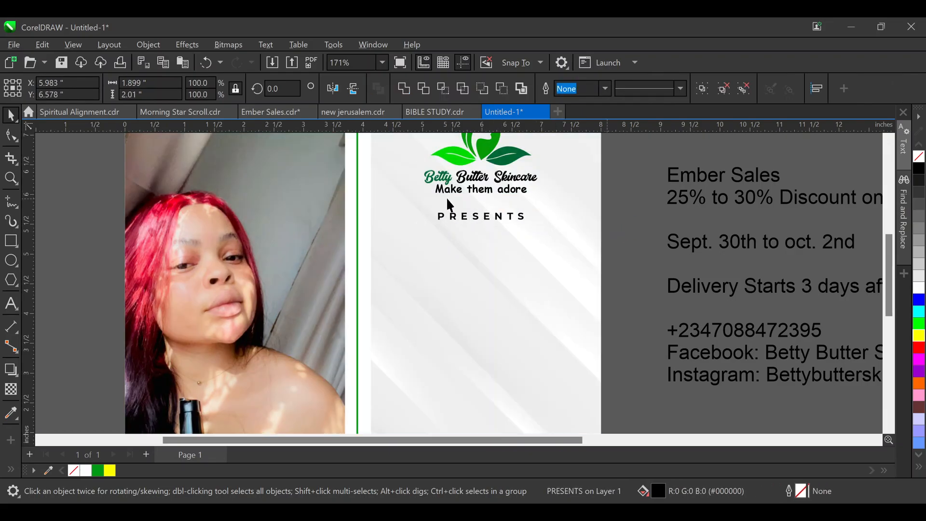
pyautogui.scroll(-1, 447, 198)
# Move 'Ember Sales' out of the text block to below PRESENTS, enlarged to about 36 pt
pyautogui.doubleClick(667, 182)
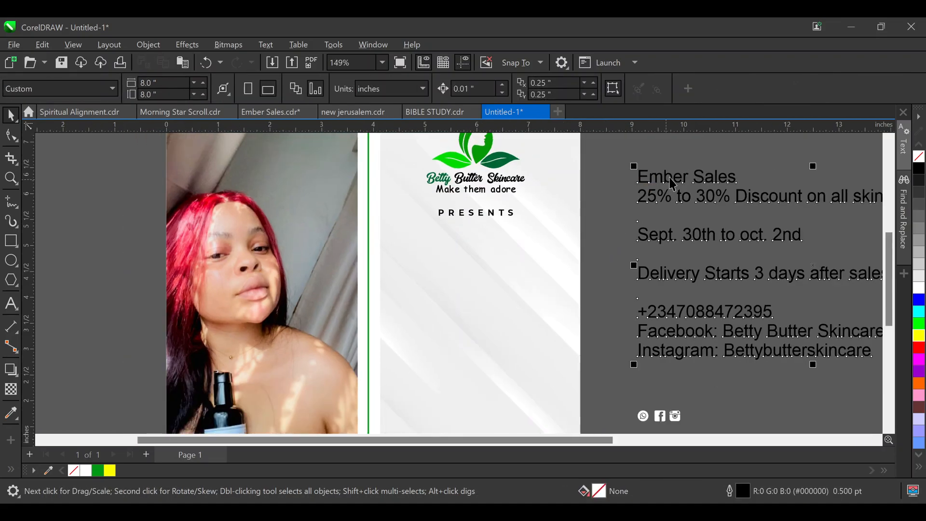
pyautogui.tripleClick(669, 178)
pyautogui.hotkey('ctrl', 'c')
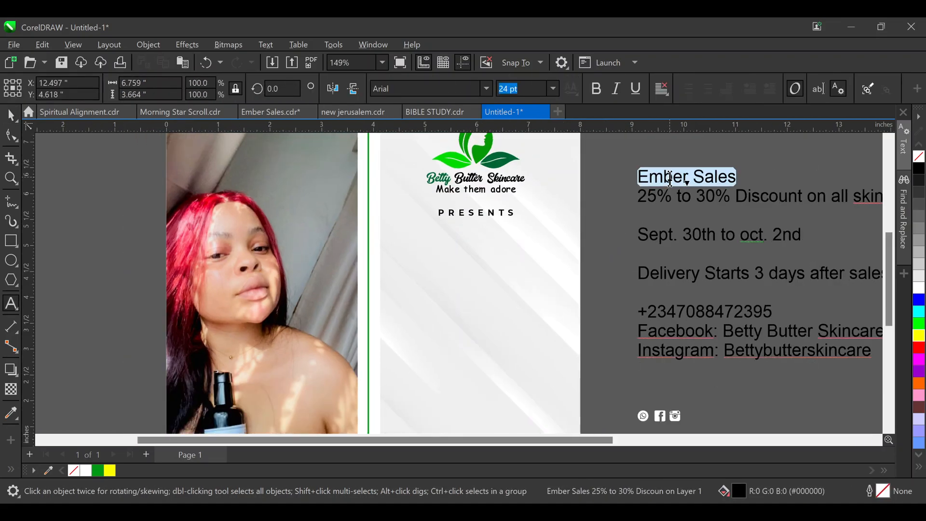
pyautogui.press('Delete')
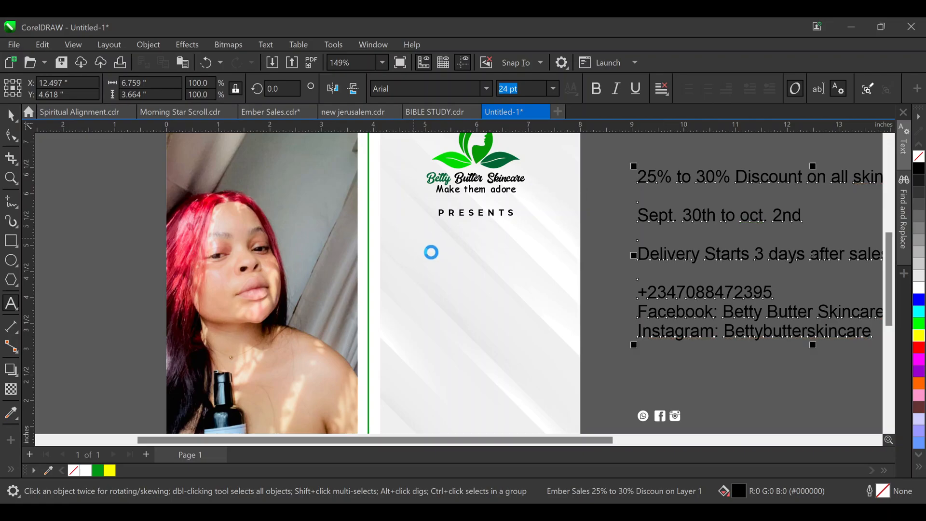
pyautogui.click(413, 238)
pyautogui.hotkey('ctrl', 'v')
pyautogui.click(11, 116)
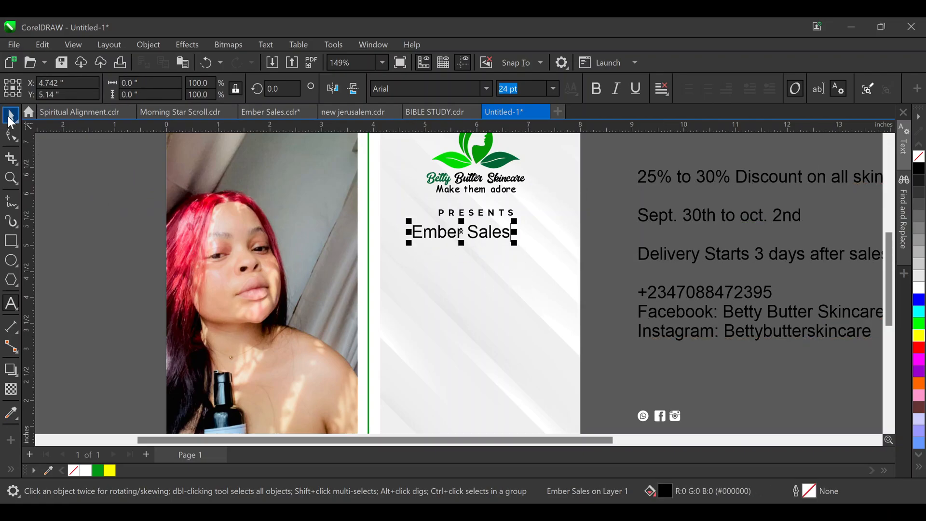
pyautogui.moveTo(514, 242); pyautogui.dragTo(568, 296)
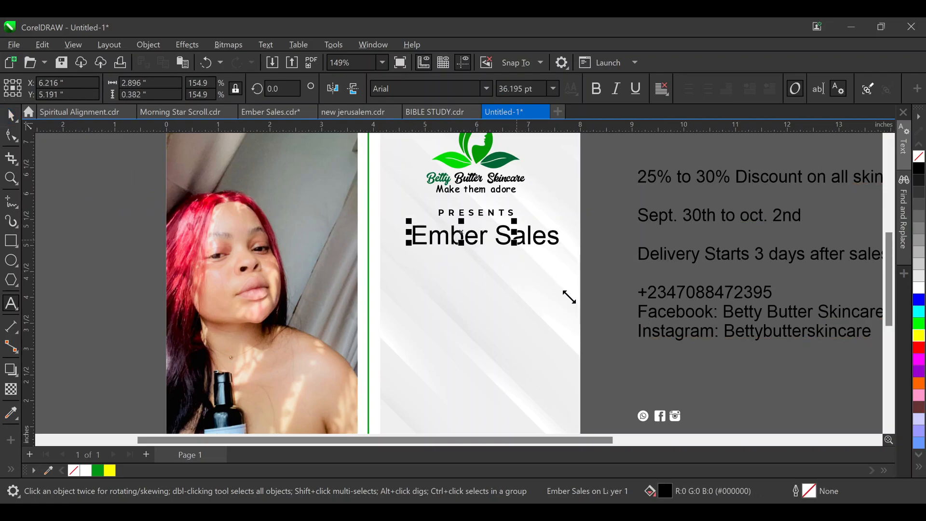
# Put Sales on its own line, break Ember and Sales apart with Ctrl+K, and move Sales lower
pyautogui.doubleClick(496, 233)
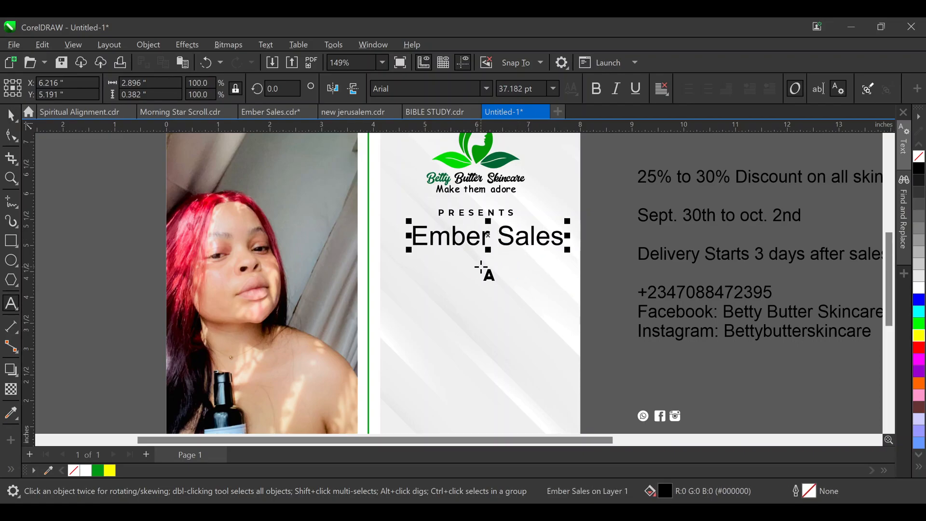
pyautogui.press('BackSpace')
pyautogui.press('Return')
pyautogui.click(10, 116)
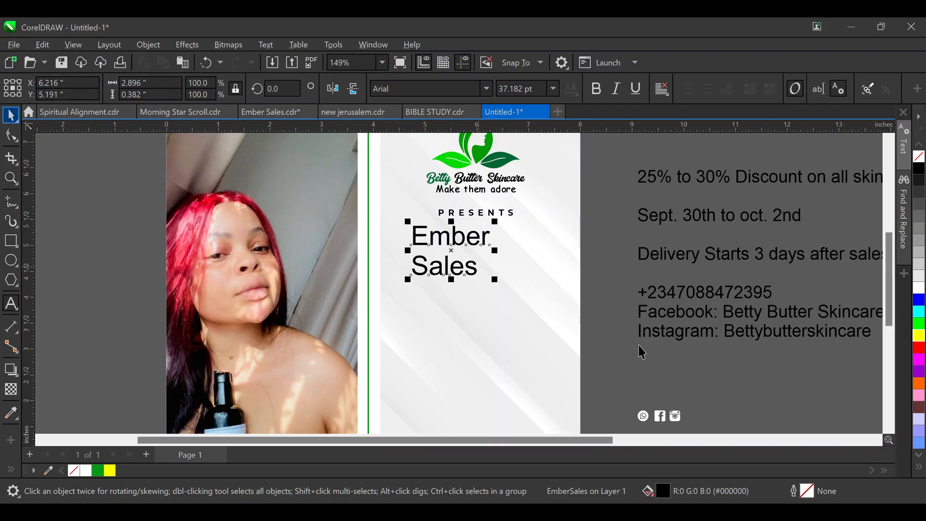
pyautogui.hotkey('ctrl', 'k')
pyautogui.doubleClick(449, 270)
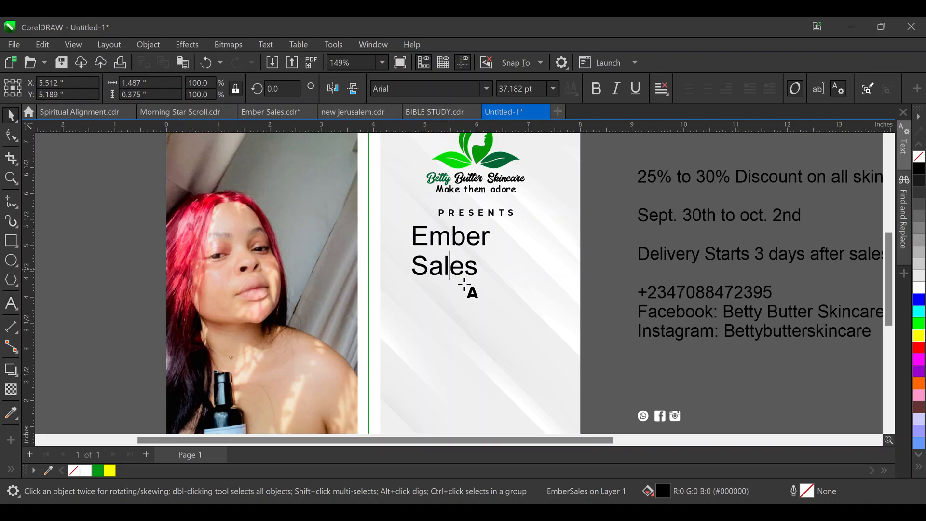
pyautogui.moveTo(448, 268); pyautogui.dragTo(450, 318)
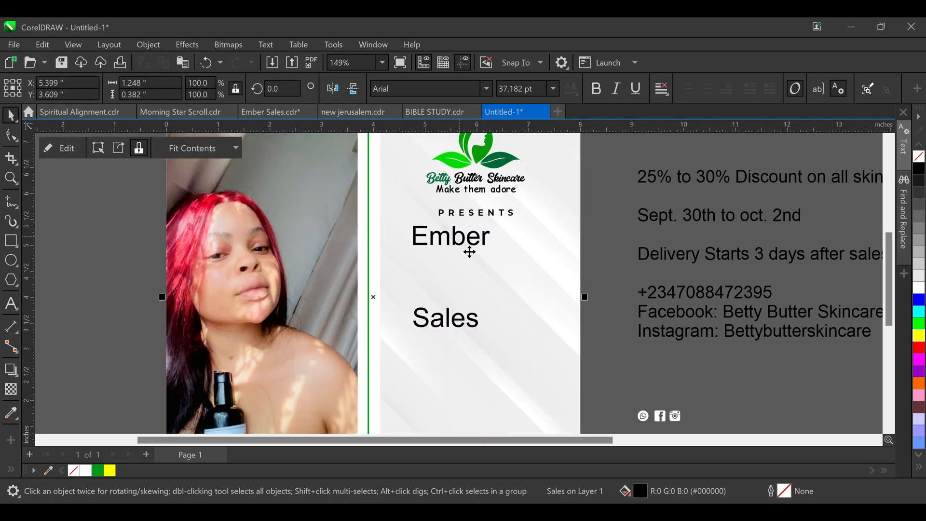
# Make the Ember word uppercase and set it in the Among Personal Use font
pyautogui.click(471, 245)
pyautogui.keyDown('shift'); pyautogui.click(467, 318); pyautogui.keyUp('shift')
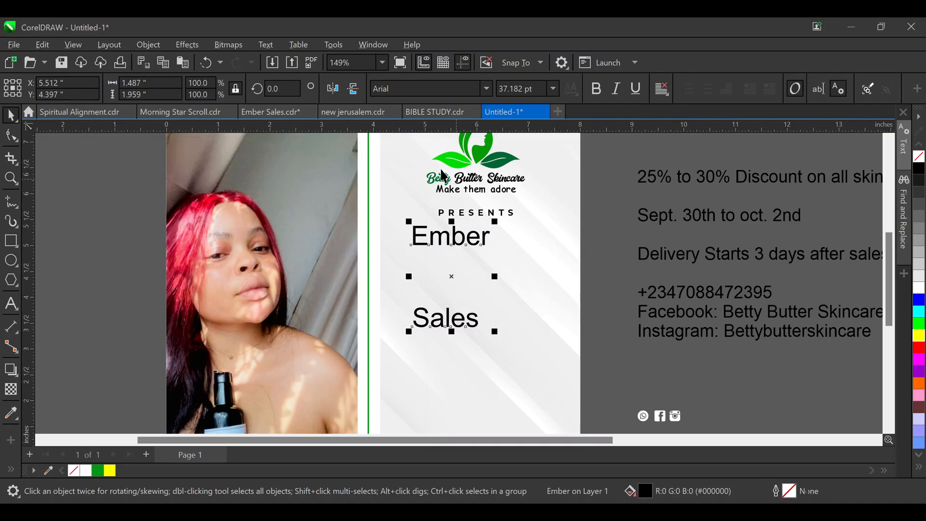
pyautogui.moveTo(599, 263); pyautogui.dragTo(384, 214)
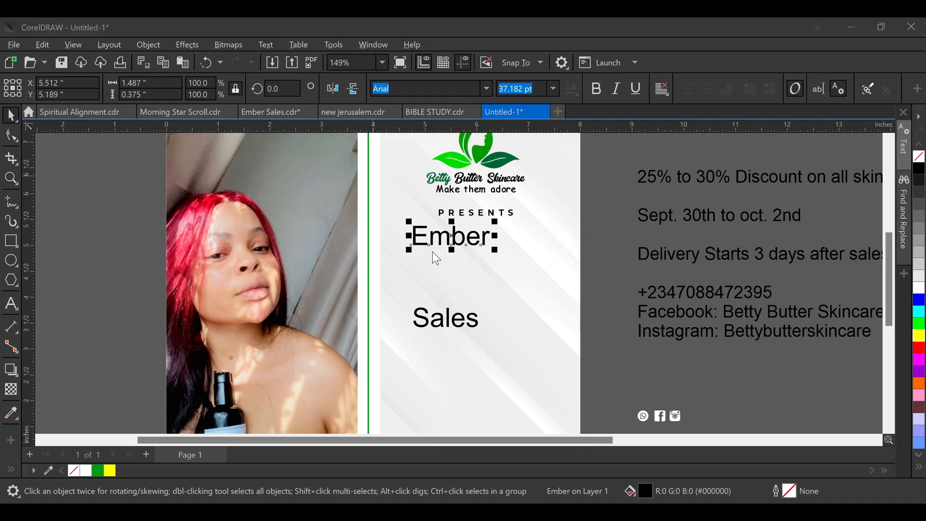
pyautogui.hotkey('shift', 'F3')
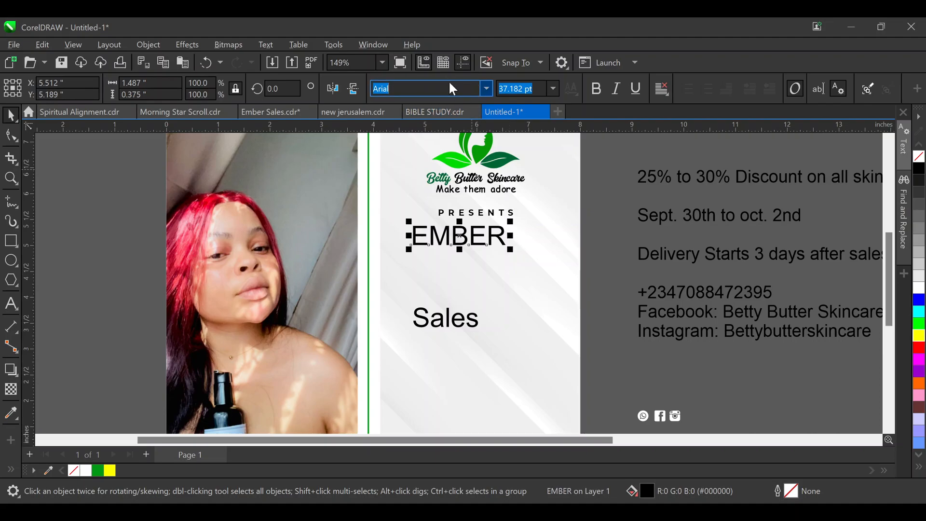
pyautogui.write('Among Personal Use')
pyautogui.press('Return')
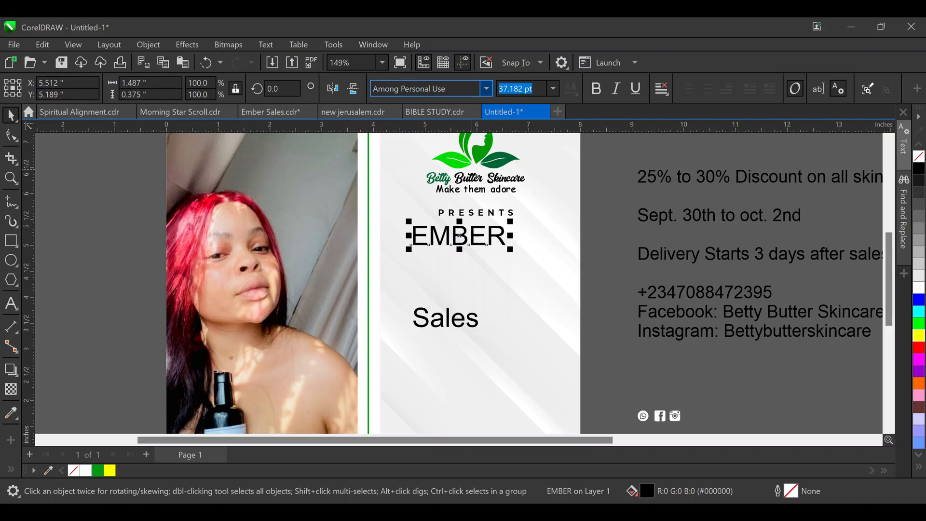
# Enlarge EMBER to about 84.6 pt, centred and sitting just under PRESENTS
pyautogui.moveTo(473, 260); pyautogui.dragTo(492, 270)
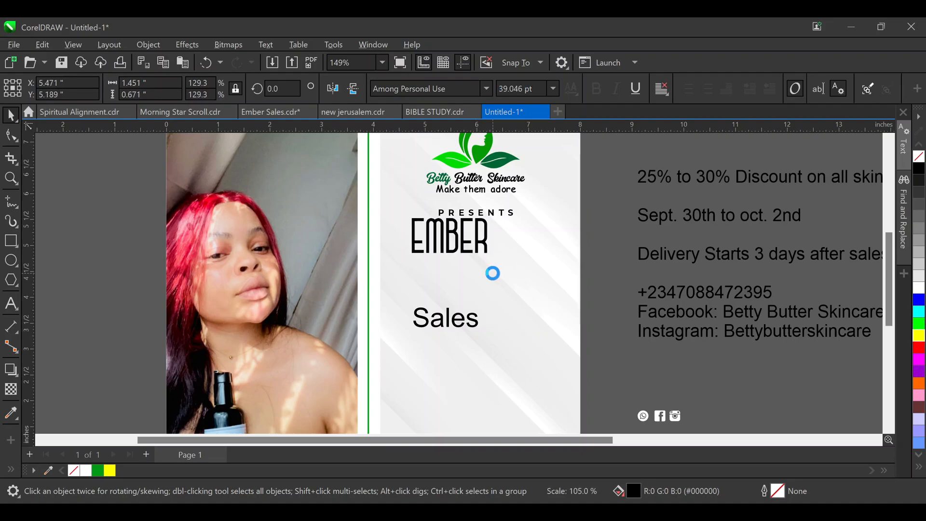
pyautogui.keyDown('shift'); pyautogui.click(482, 214); pyautogui.keyUp('shift')
pyautogui.press('c')
pyautogui.click(603, 220)
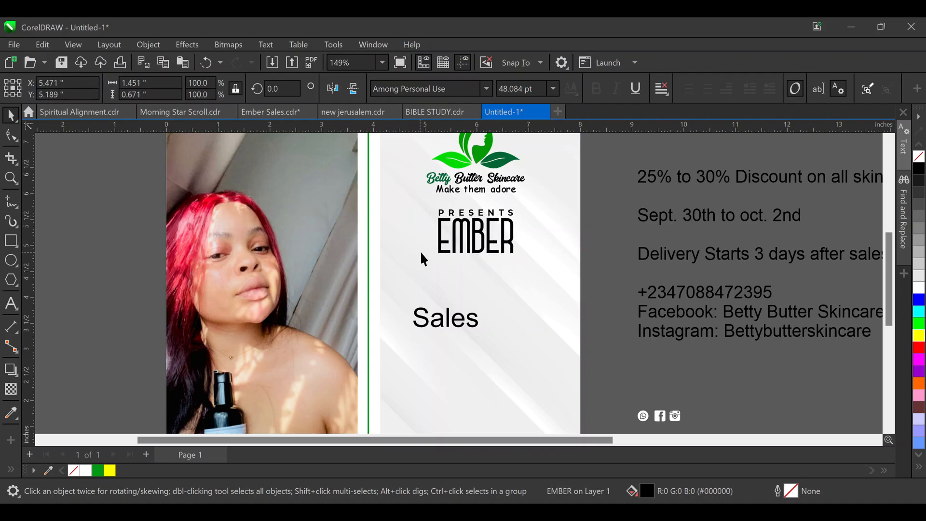
pyautogui.moveTo(470, 236); pyautogui.dragTo(475, 251)
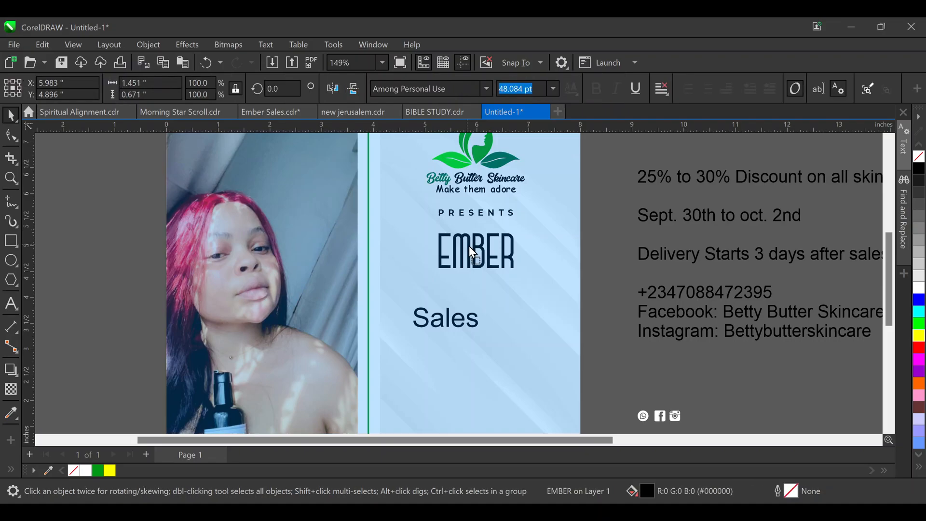
pyautogui.moveTo(518, 229); pyautogui.dragTo(545, 203)
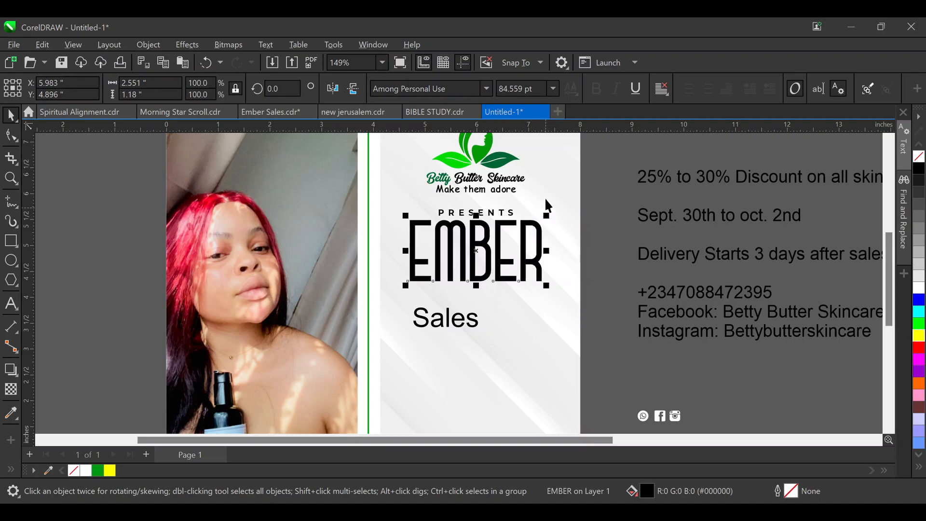
pyautogui.press('Down')
pyautogui.press('Down')
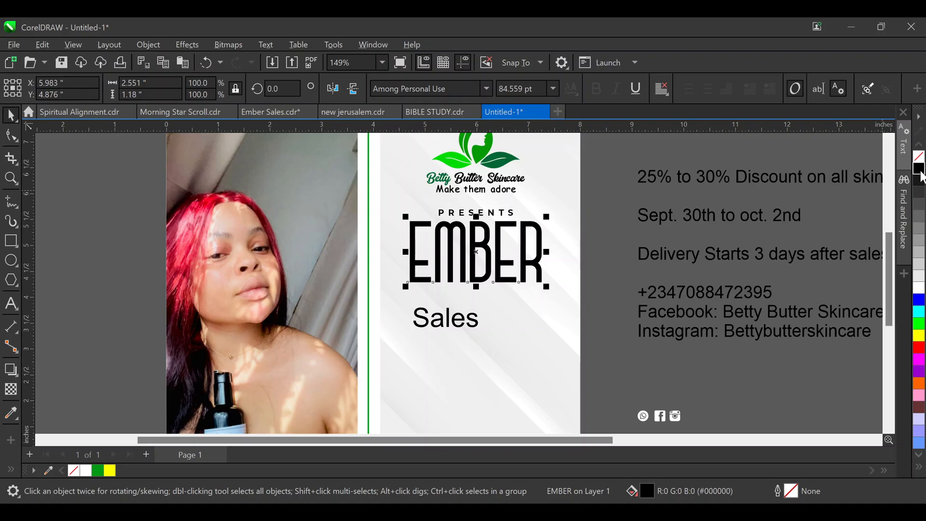
# Add a black outline to the EMBER title from the colour palette
pyautogui.click(860, 158)
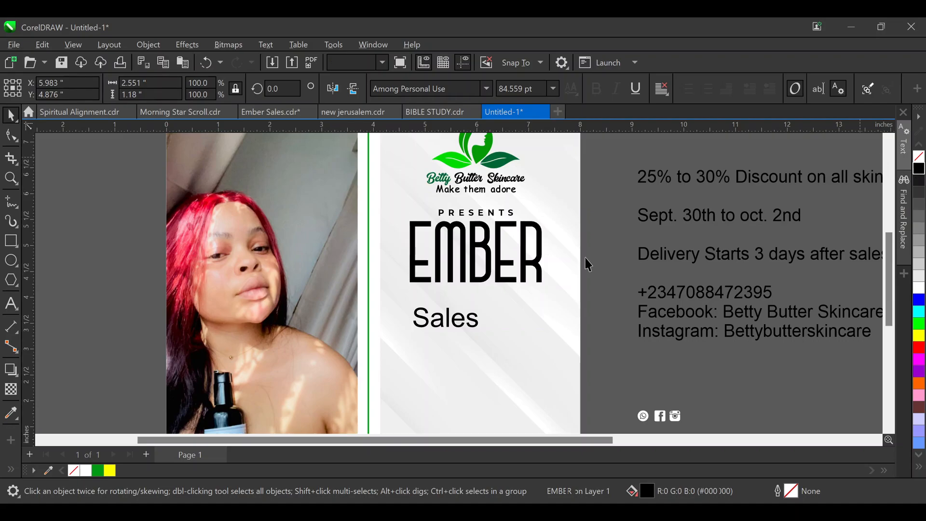
pyautogui.click(485, 248)
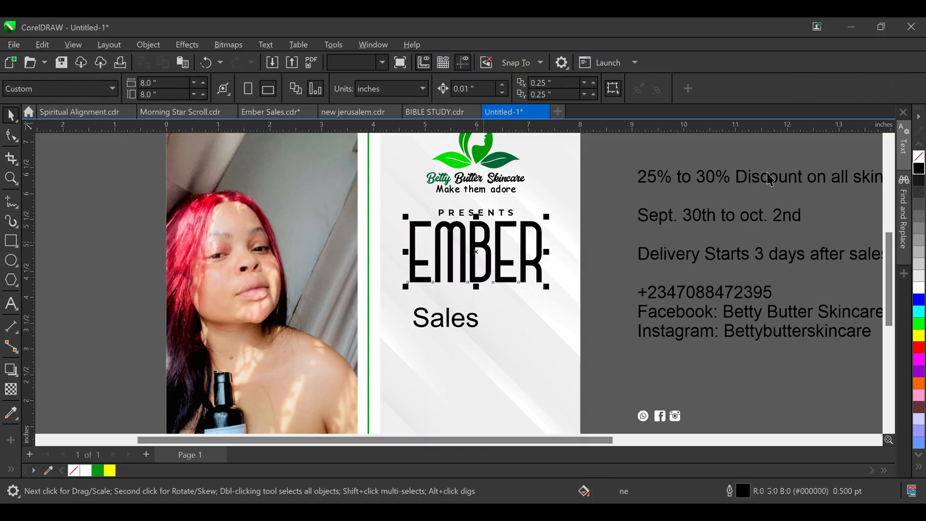
pyautogui.rightClick(920, 169)
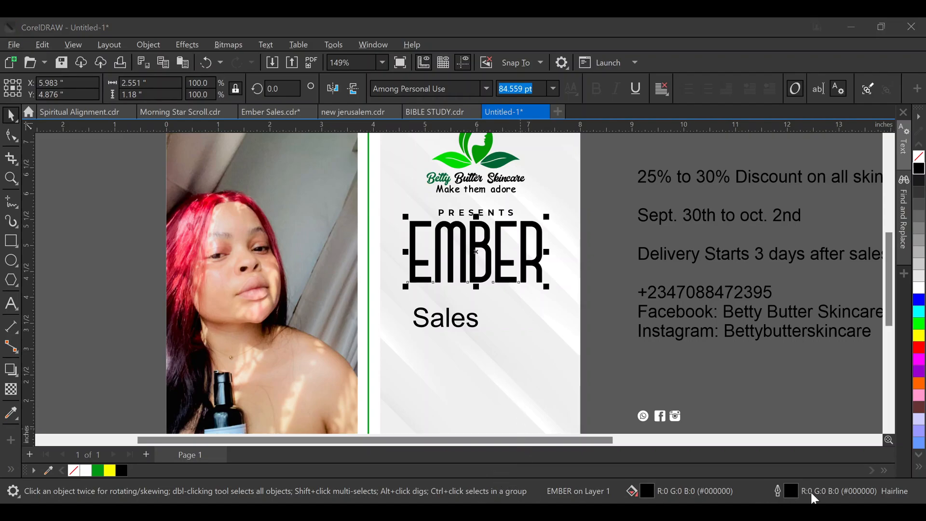
pyautogui.click(661, 116)
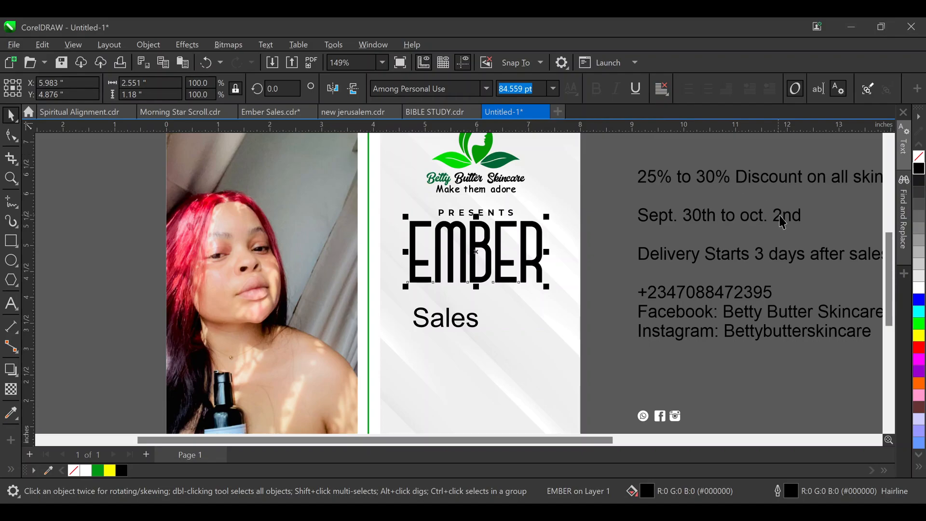
pyautogui.hotkey('alt', 'Tab')
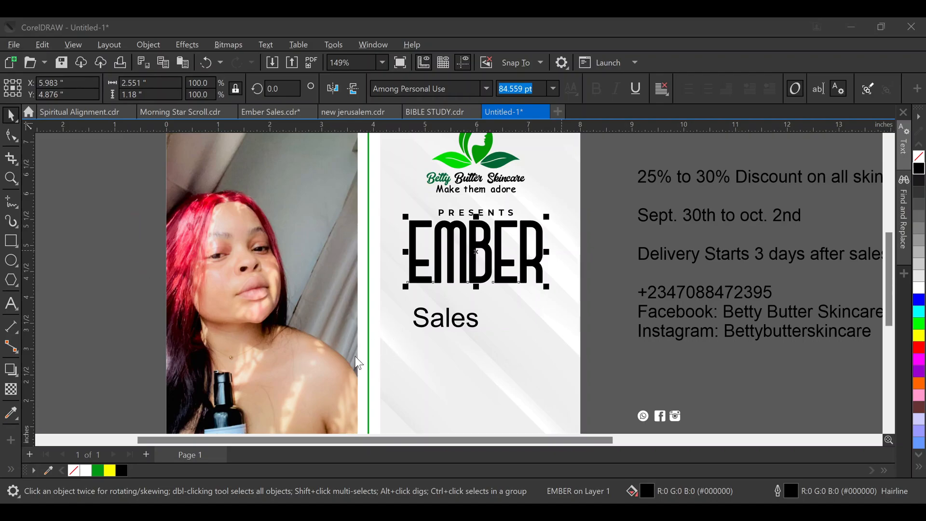
# Look at EMBER's character nodes with F10, then select the Sales text
pyautogui.press('F10')
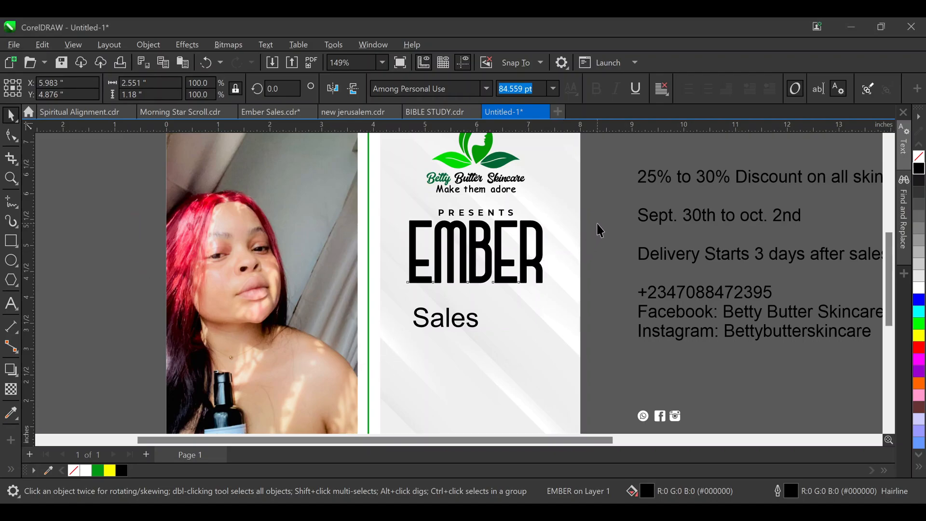
pyautogui.click(499, 234)
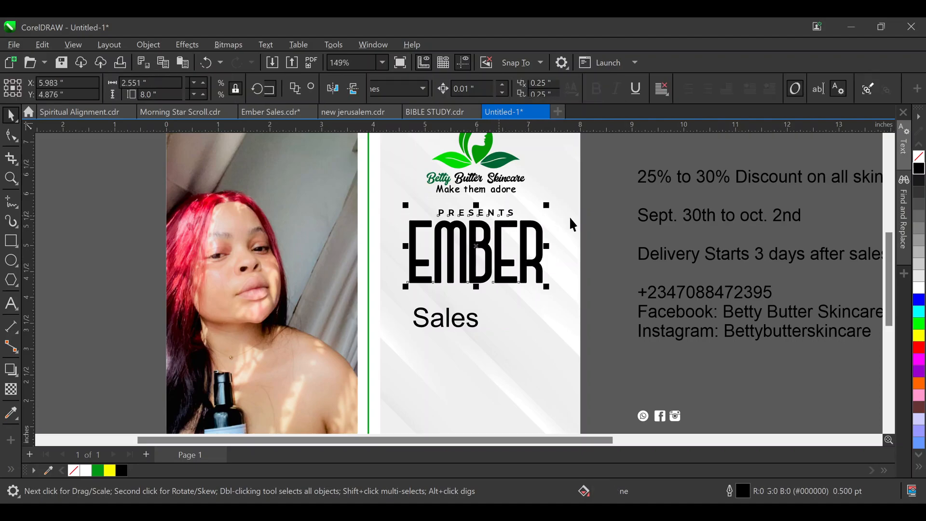
pyautogui.click(480, 380)
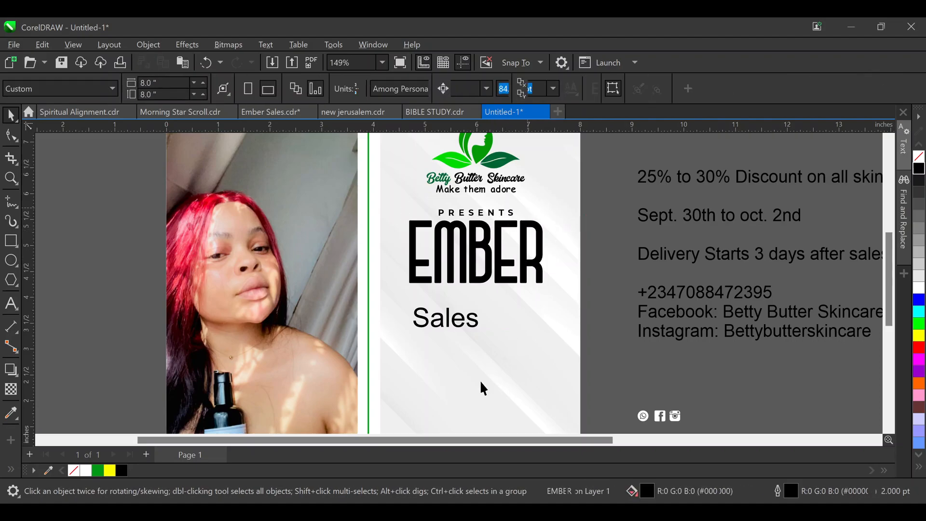
pyautogui.click(471, 328)
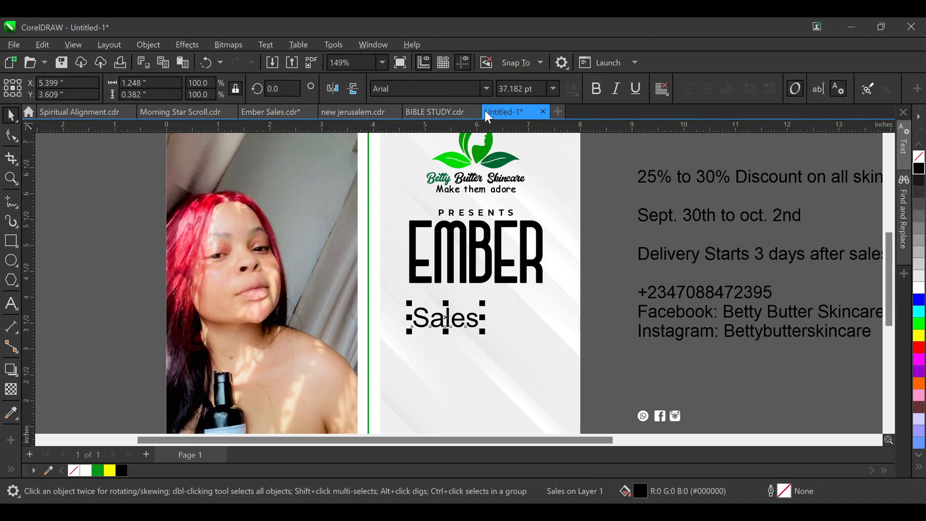
# Set the Sales text in the Samantha script font
pyautogui.click(479, 89)
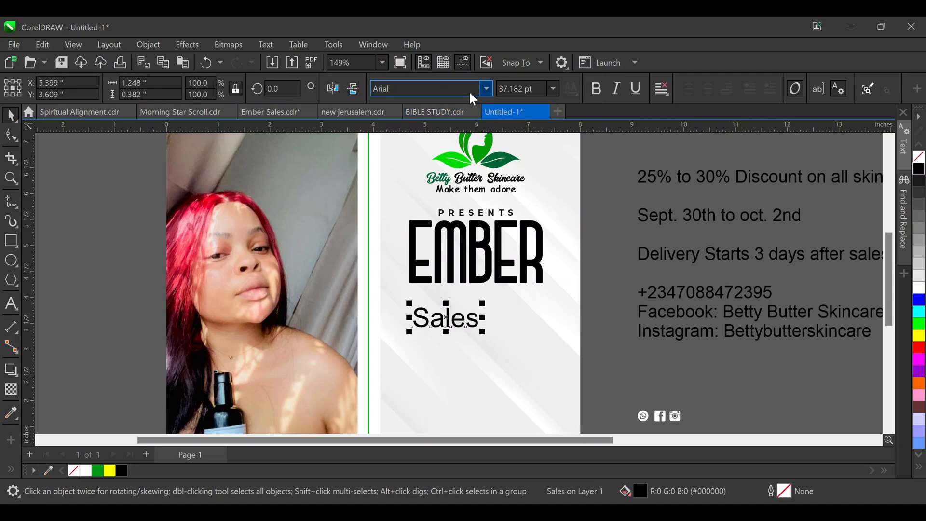
pyautogui.click(424, 89)
pyautogui.doubleClick(424, 88)
pyautogui.write('Sam')
pyautogui.press('Return')
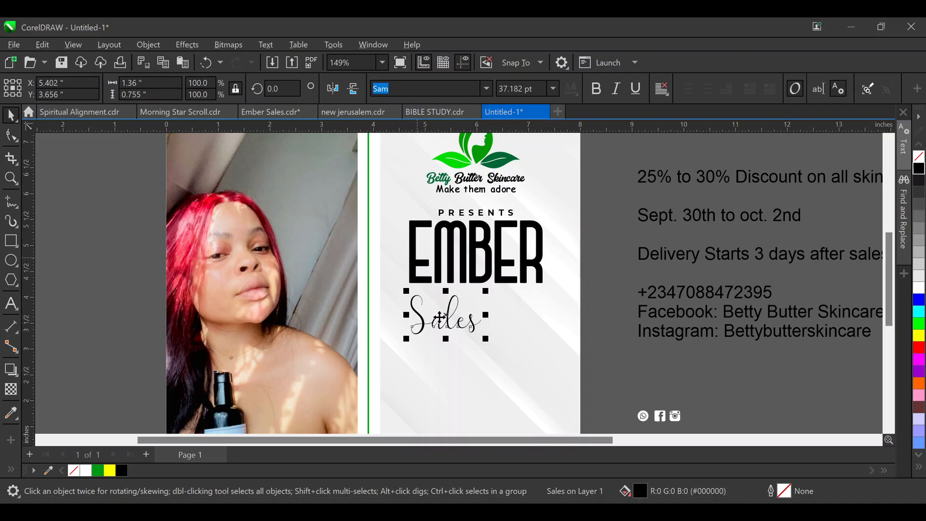
# Scale Sales up to about 55 pt and centre it just under EMBER
pyautogui.moveTo(441, 321); pyautogui.dragTo(544, 371)
pyautogui.moveTo(485, 316); pyautogui.dragTo(478, 303)
pyautogui.keyDown('shift'); pyautogui.click(499, 239); pyautogui.keyUp('shift')
pyautogui.press('c')
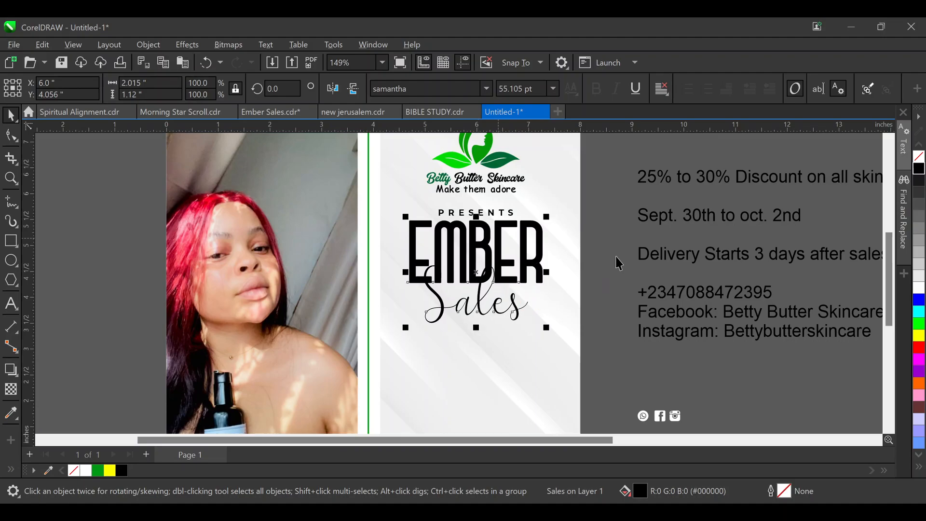
pyautogui.click(615, 256)
pyautogui.scroll(-1, 529, 217)
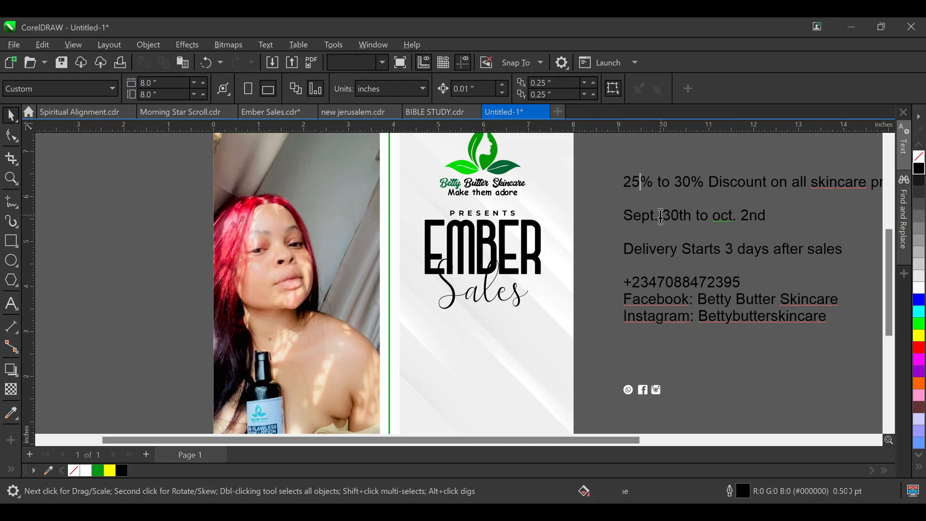
# Move '25% to 30% Discount' from the right text block to below Sales
pyautogui.press('Home')
pyautogui.hotkey('shift', 'Right')
pyautogui.hotkey('shift', 'Right')
pyautogui.hotkey('shift', 'Right')
pyautogui.hotkey('shift', 'Right')
pyautogui.hotkey('shift', 'Right')
pyautogui.hotkey('shift', 'Right')
pyautogui.hotkey('shift', 'Right')
pyautogui.hotkey('shift', 'Right')
pyautogui.hotkey('shift', 'Right')
pyautogui.hotkey('shift', 'Right')
pyautogui.hotkey('shift', 'Right')
pyautogui.hotkey('shift', 'Right')
pyautogui.hotkey('shift', 'Right')
pyautogui.hotkey('shift', 'Right')
pyautogui.hotkey('shift', 'Right')
pyautogui.hotkey('shift', 'Right')
pyautogui.hotkey('shift', 'Right')
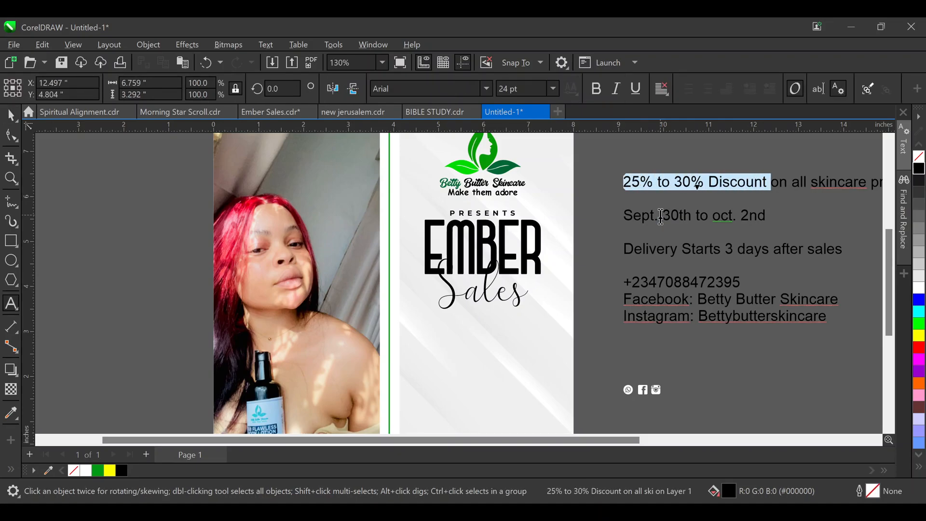
pyautogui.press('Delete')
pyautogui.press('Escape')
pyautogui.click(414, 335)
pyautogui.hotkey('ctrl', 'v')
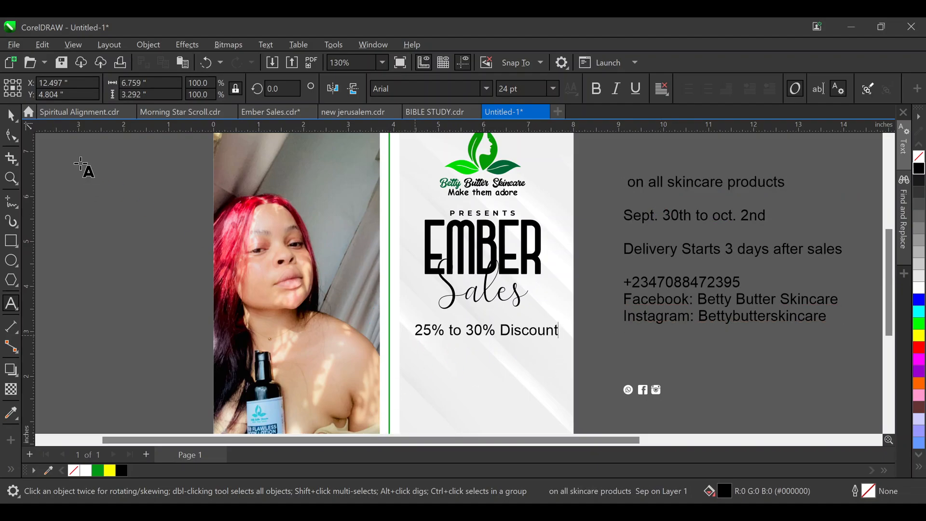
pyautogui.click(11, 116)
pyautogui.click(119, 236)
pyautogui.click(519, 324)
pyautogui.click(524, 334)
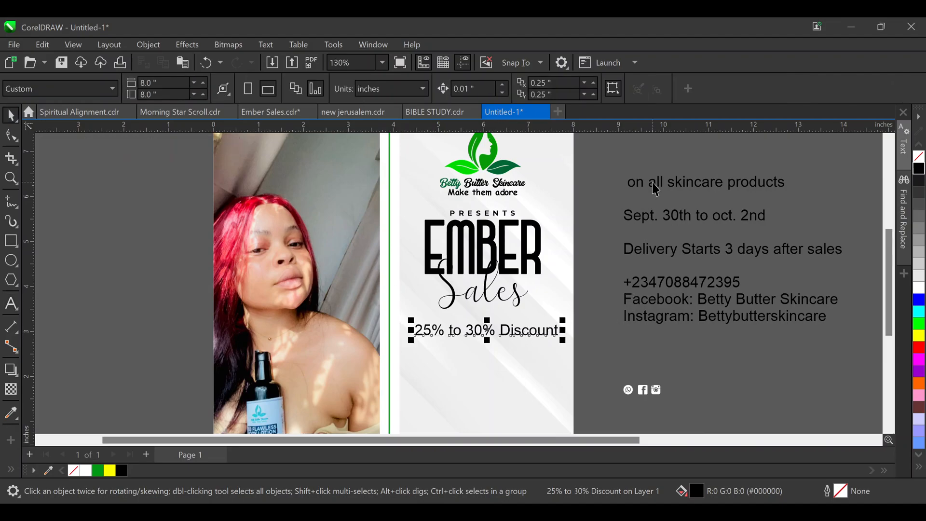
# Move 'on all skincare products' beneath the discount line and make the discount line uppercase
pyautogui.doubleClick(660, 228)
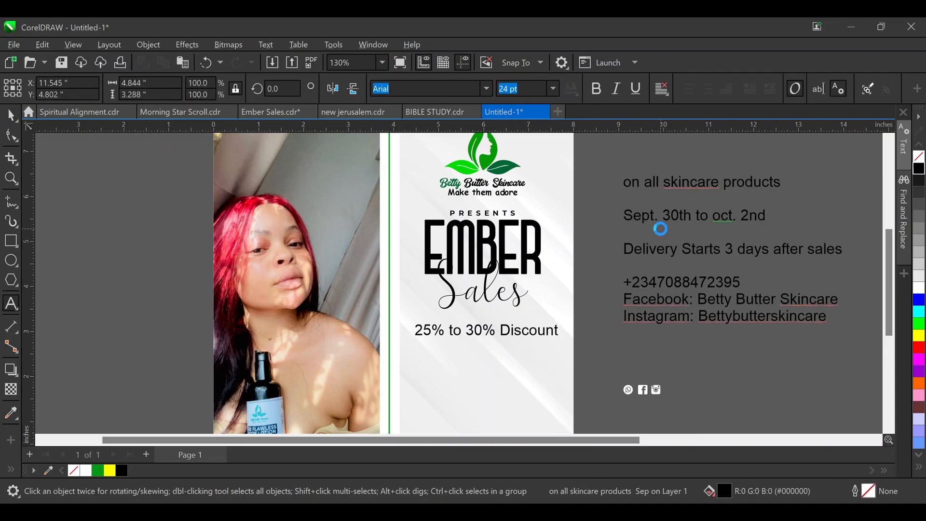
pyautogui.hotkey('shift', 'Down')
pyautogui.hotkey('shift', 'Down')
pyautogui.hotkey('ctrl', 'c')
pyautogui.press('Delete')
pyautogui.press('Escape')
pyautogui.hotkey('ctrl', 'v')
pyautogui.press('Escape')
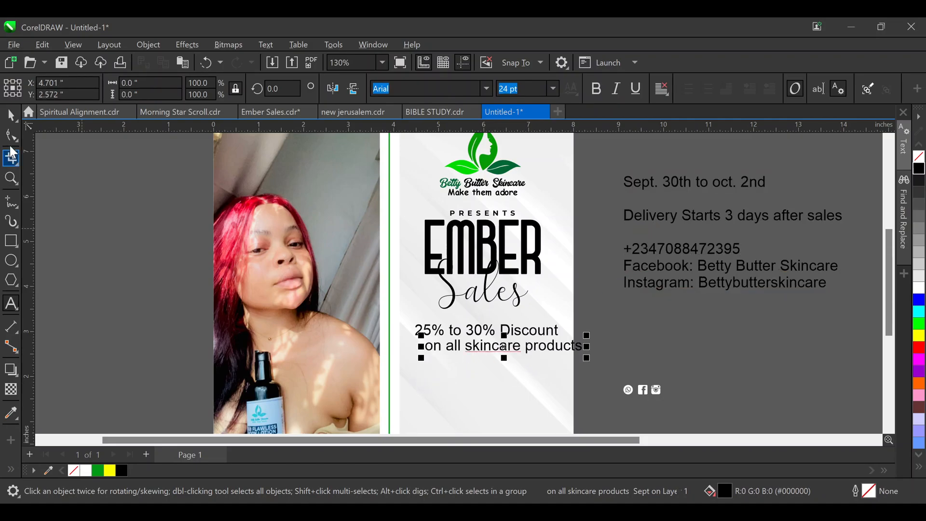
pyautogui.click(532, 325)
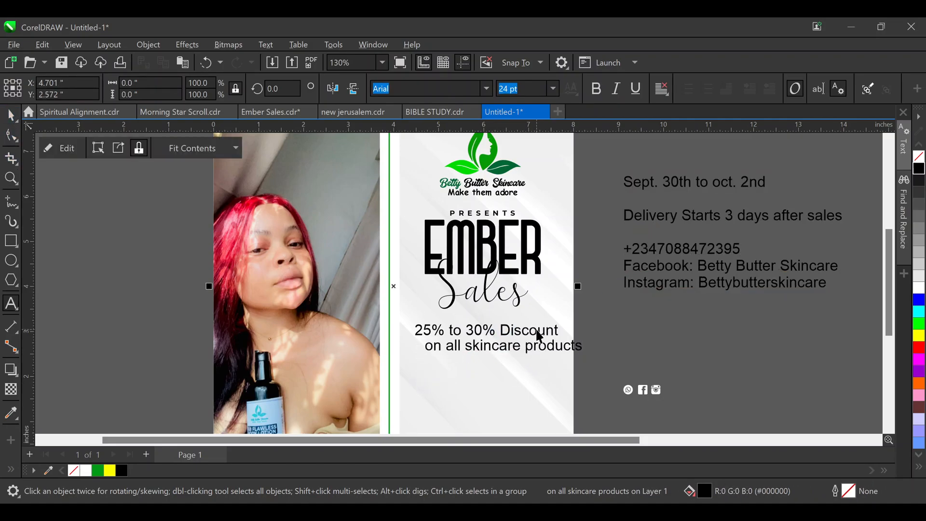
pyautogui.click(536, 331)
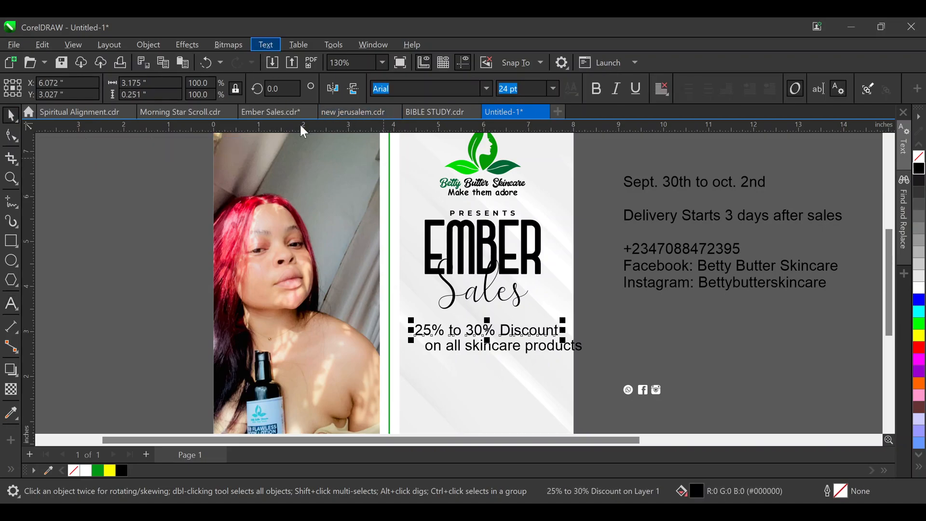
pyautogui.click(309, 317)
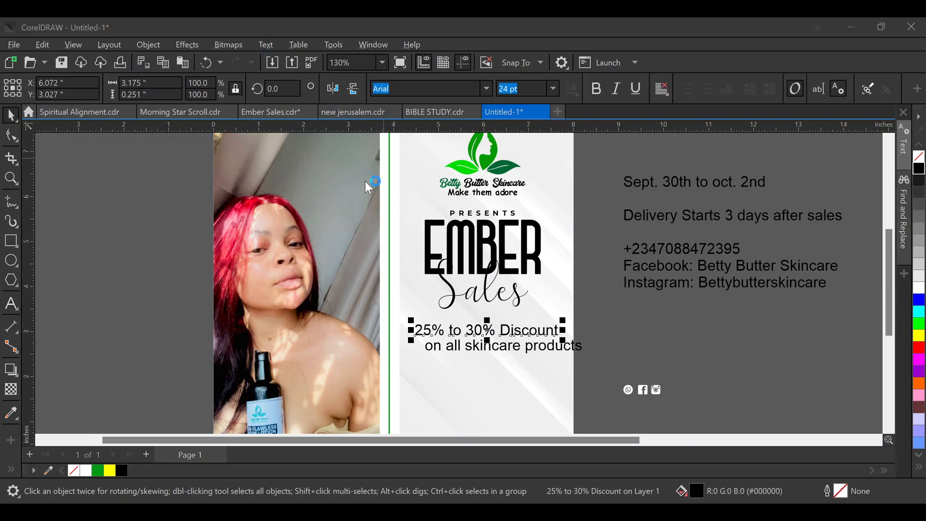
pyautogui.click(438, 249)
# Shrink the 25% TO 30% DISCOUNT line slightly and set it in Montserrat
pyautogui.click(438, 311)
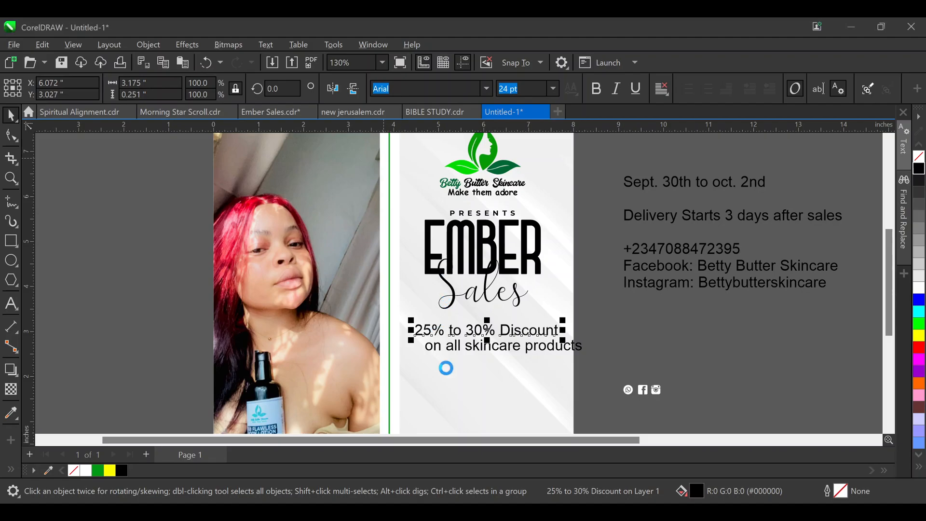
pyautogui.moveTo(590, 315); pyautogui.dragTo(554, 275)
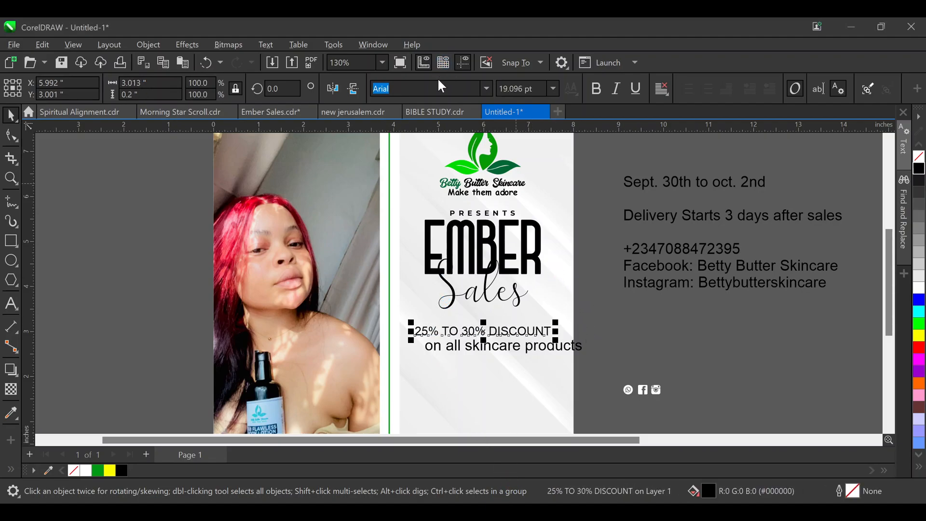
pyautogui.write('Mont Light')
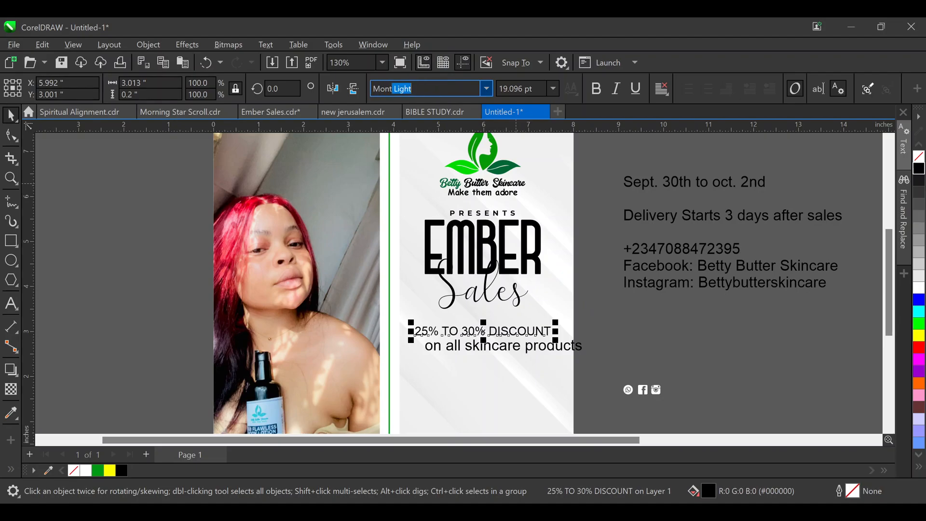
pyautogui.press('Return')
pyautogui.click(500, 92)
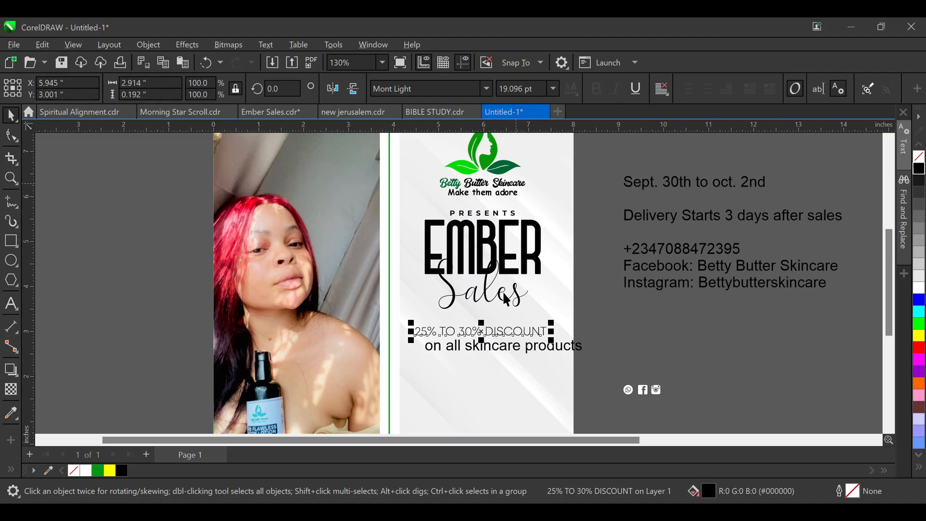
pyautogui.click(444, 90)
pyautogui.write('Montserra')
pyautogui.press('Return')
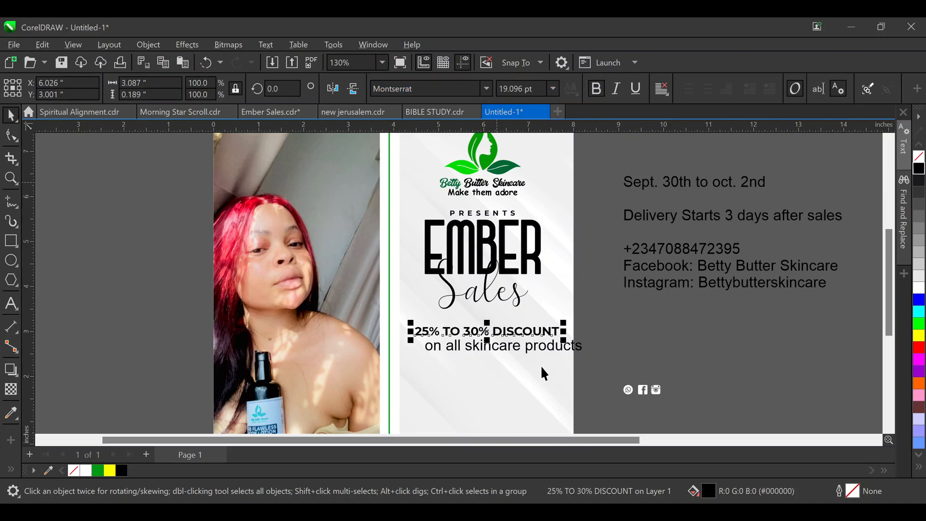
# Set 'on all skincare products' in Montserrat and shrink it to about 66%
pyautogui.click(543, 351)
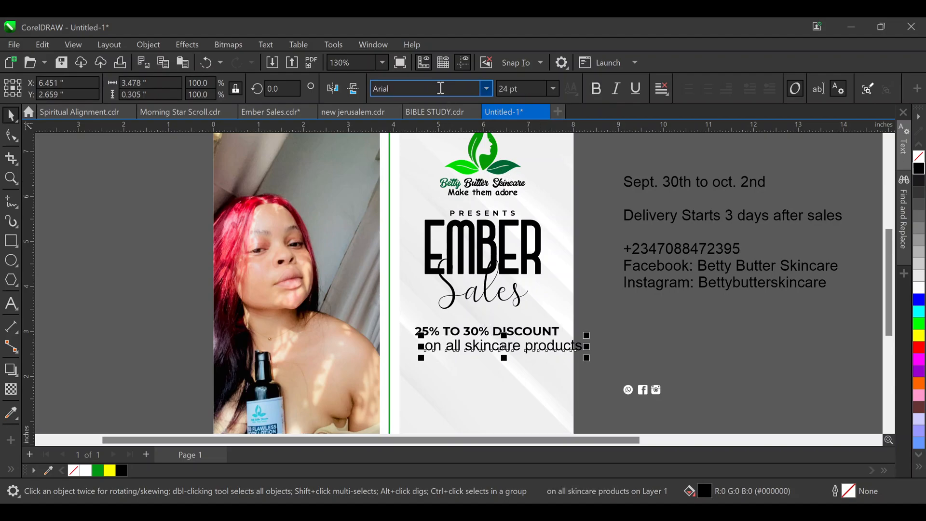
pyautogui.write('Montserrat')
pyautogui.press('Return')
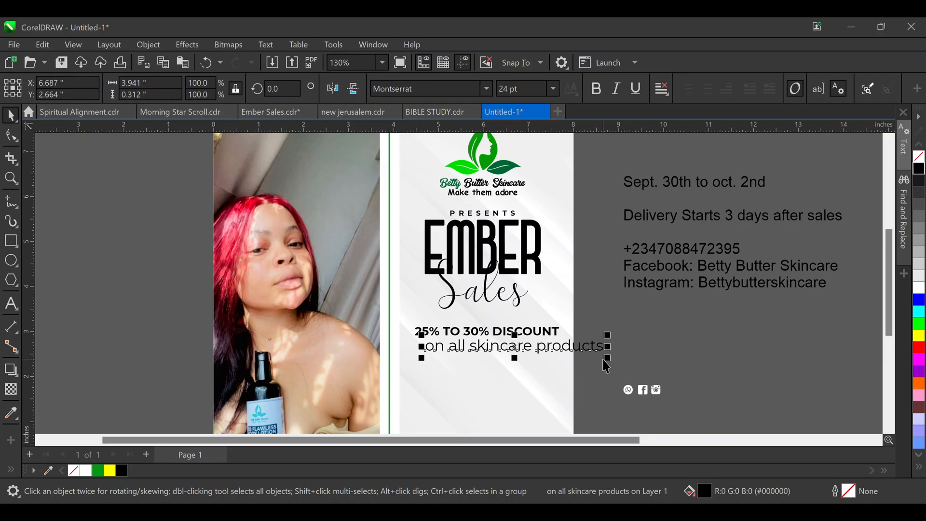
pyautogui.moveTo(608, 360); pyautogui.dragTo(553, 387)
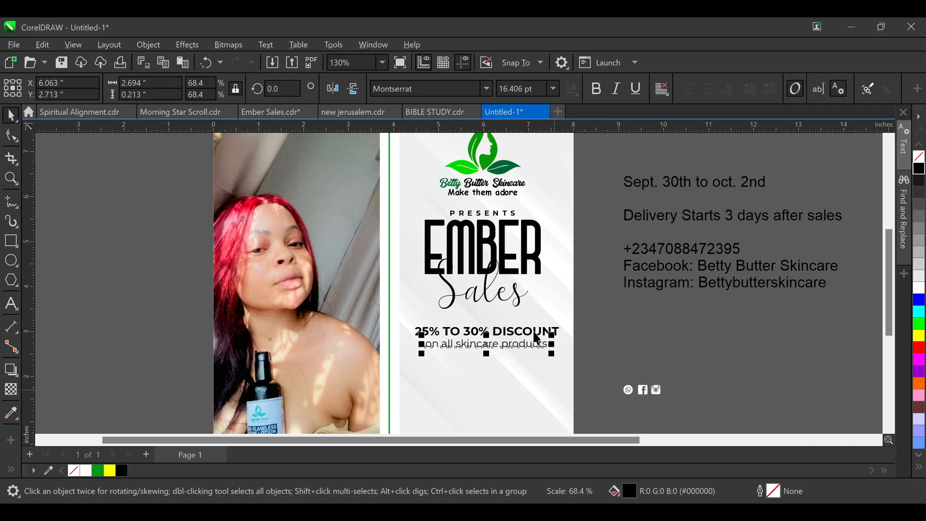
# Centre the two discount lines on the Sales title and move them slightly up
pyautogui.press('x')
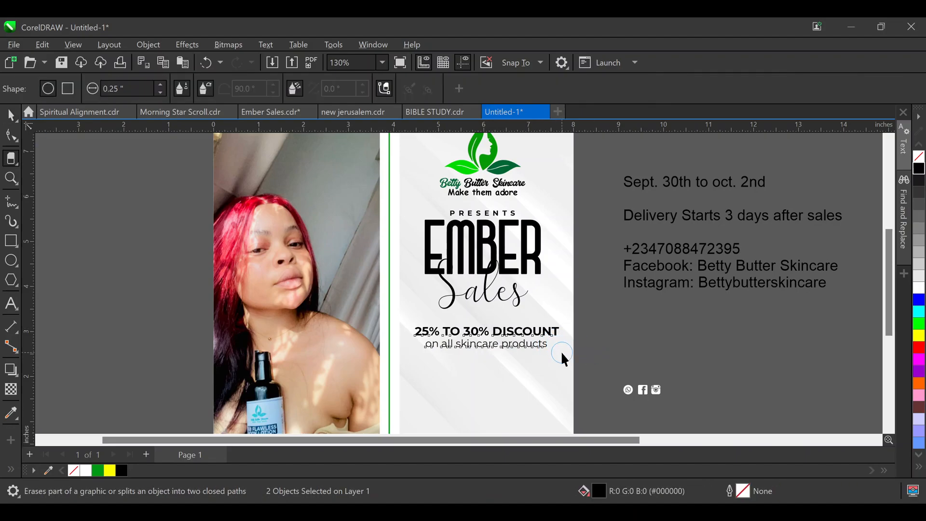
pyautogui.press('space')
pyautogui.keyDown('shift'); pyautogui.click(484, 293); pyautogui.keyUp('shift')
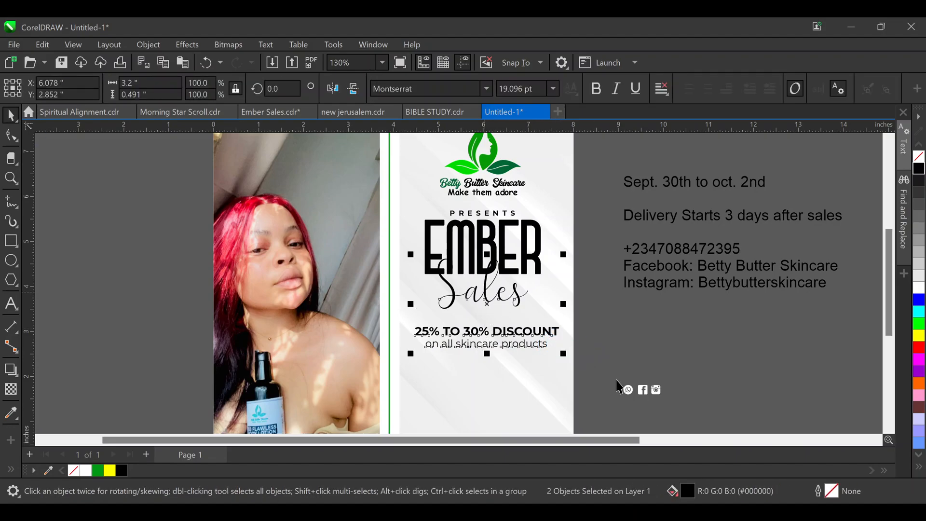
pyautogui.press('c')
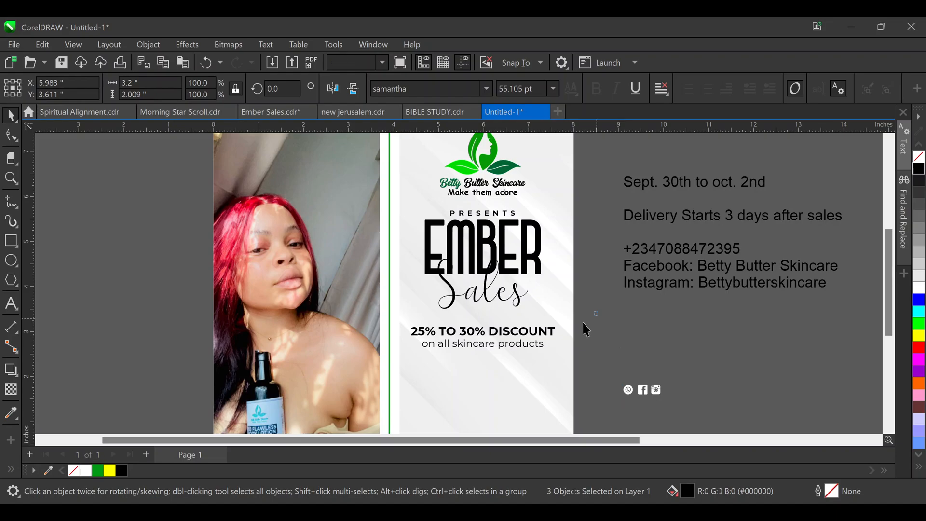
pyautogui.moveTo(414, 352); pyautogui.dragTo(406, 357)
pyautogui.moveTo(502, 335); pyautogui.dragTo(500, 334)
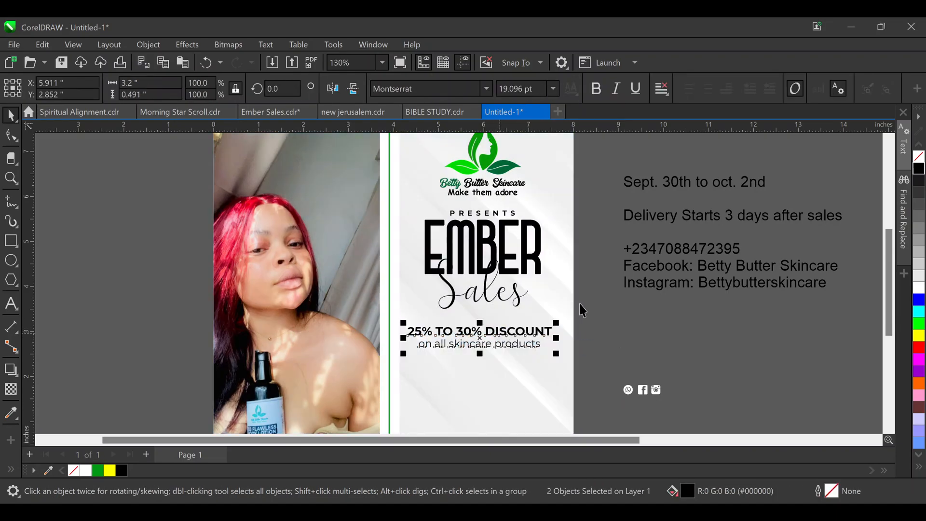
pyautogui.click(575, 337)
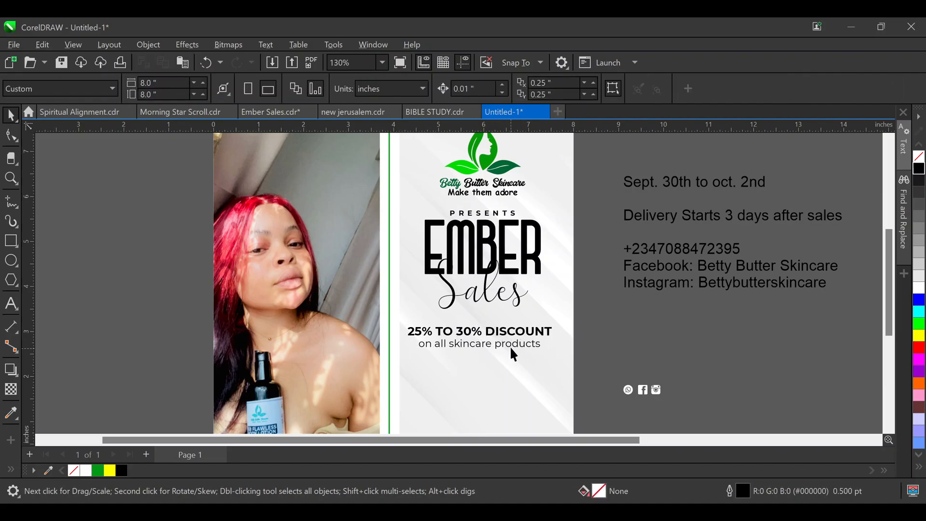
pyautogui.moveTo(514, 347); pyautogui.dragTo(608, 348)
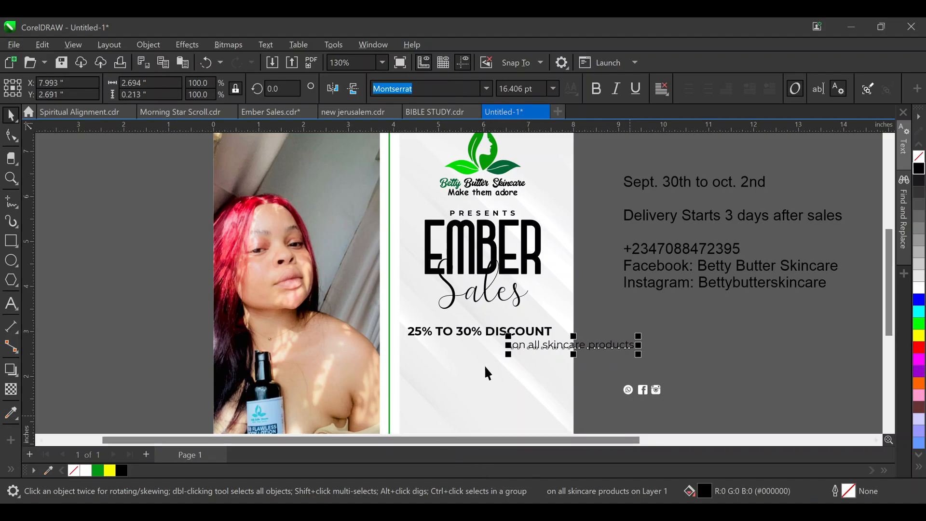
# Centre the 'on all skincare products' subline under the discount heading and nudge it up
pyautogui.click(446, 339)
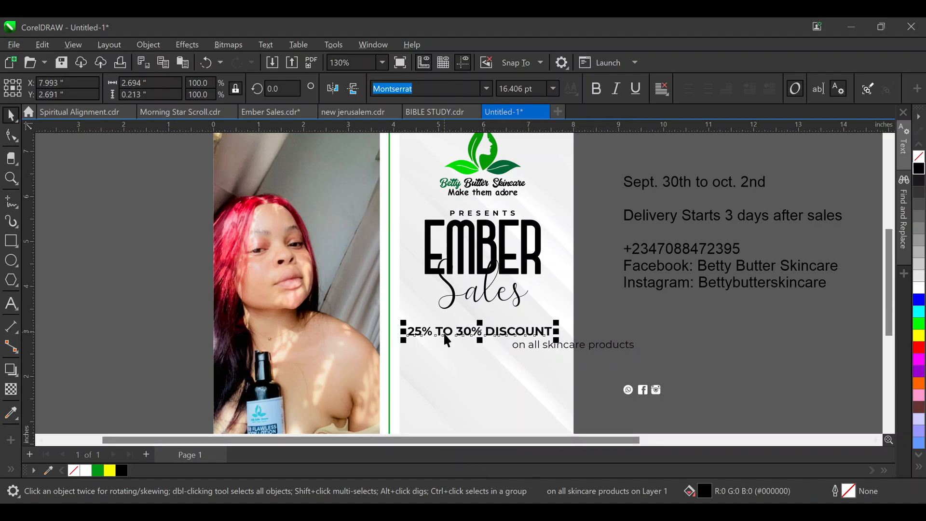
pyautogui.click(590, 349)
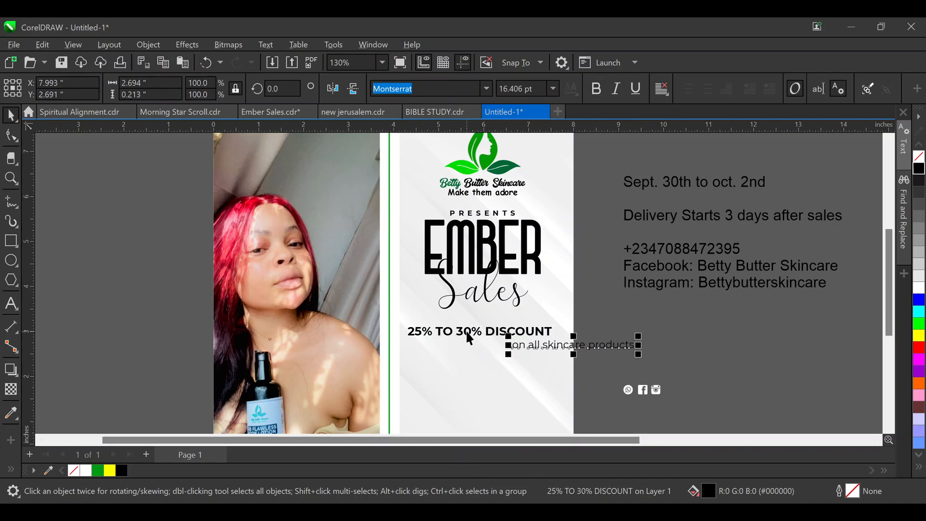
pyautogui.keyDown('shift'); pyautogui.click(476, 338); pyautogui.keyUp('shift')
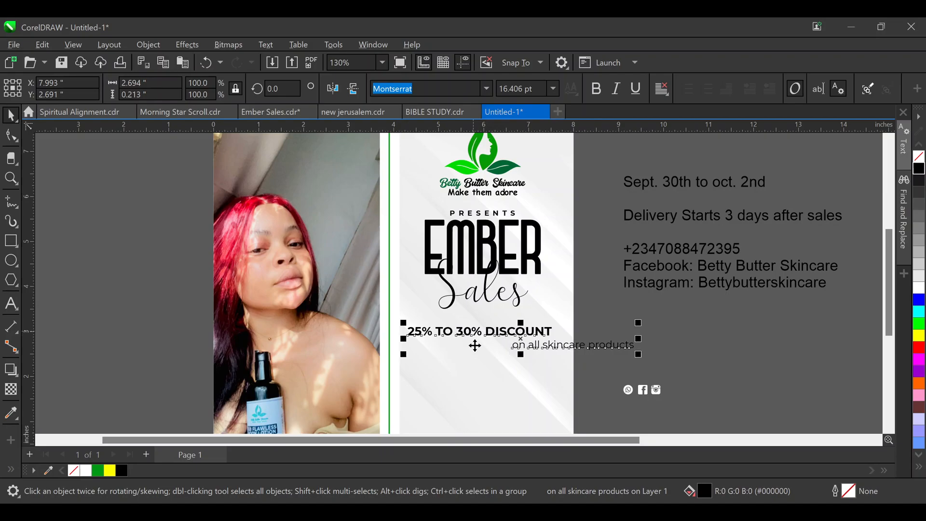
pyautogui.press('c')
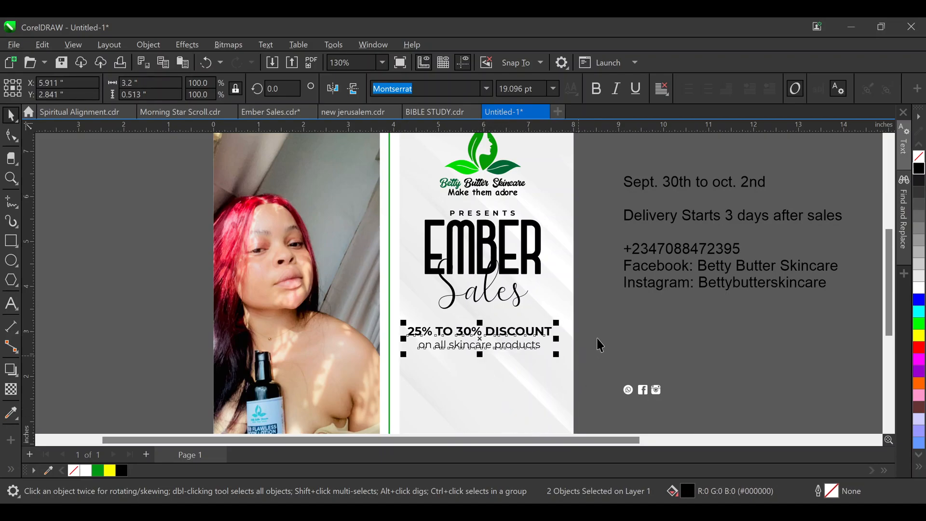
pyautogui.click(467, 362)
pyautogui.click(515, 347)
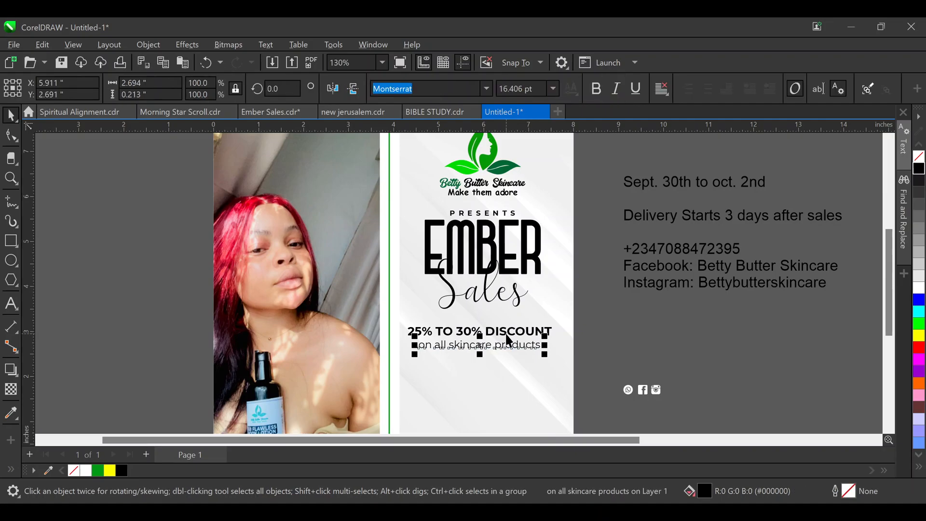
pyautogui.press('Up')
pyautogui.press('Up')
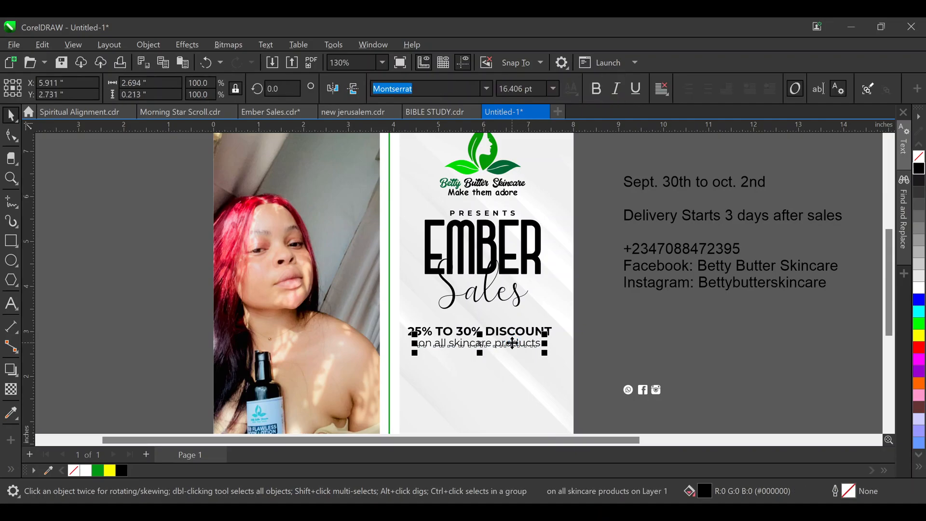
# Centre the discount lines together with the title under EMBER, then zoom out
pyautogui.click(609, 337)
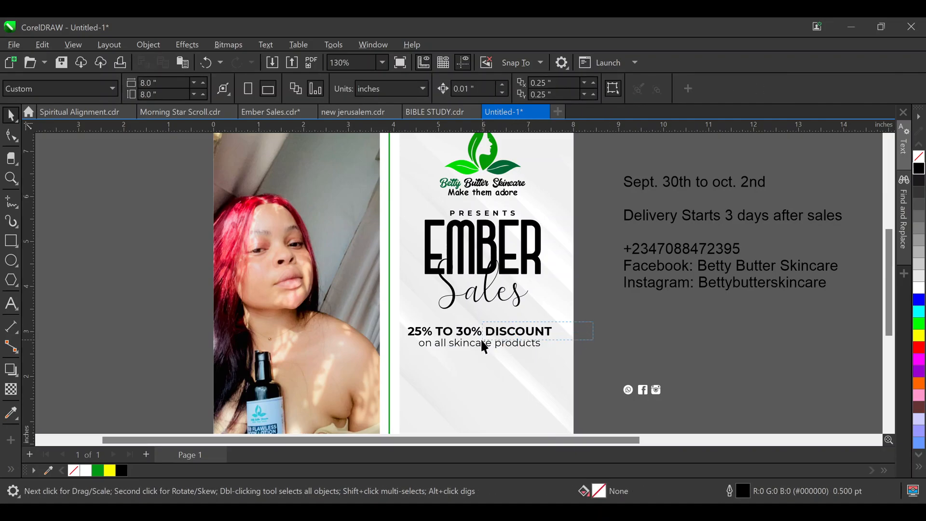
pyautogui.moveTo(593, 364); pyautogui.dragTo(413, 236)
pyautogui.moveTo(393, 203); pyautogui.dragTo(393, 203)
pyautogui.press('c')
pyautogui.press('Escape')
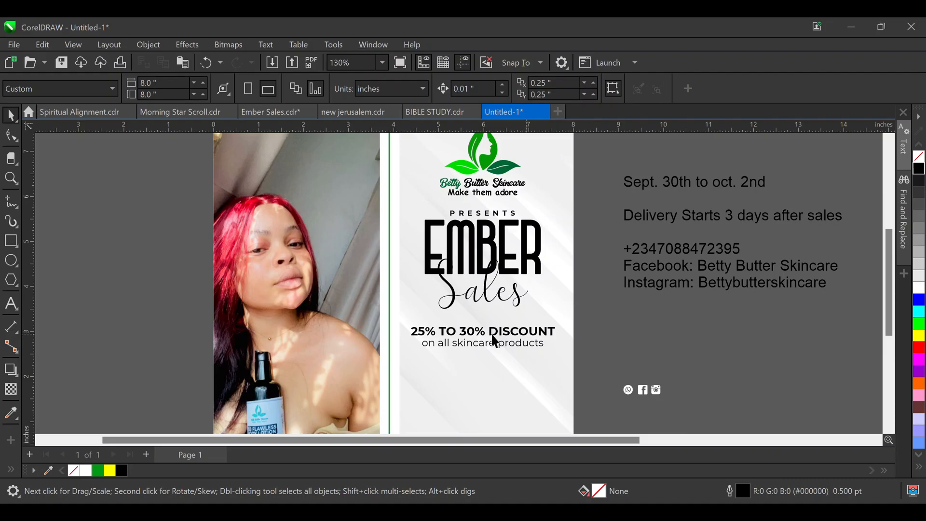
pyautogui.scroll(-1, 435, 282)
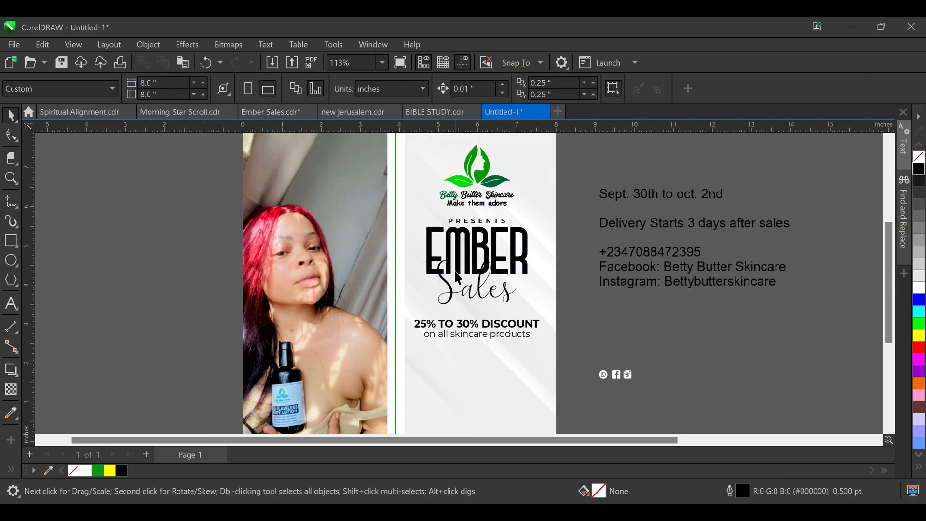
pyautogui.scroll(-1, 509, 332)
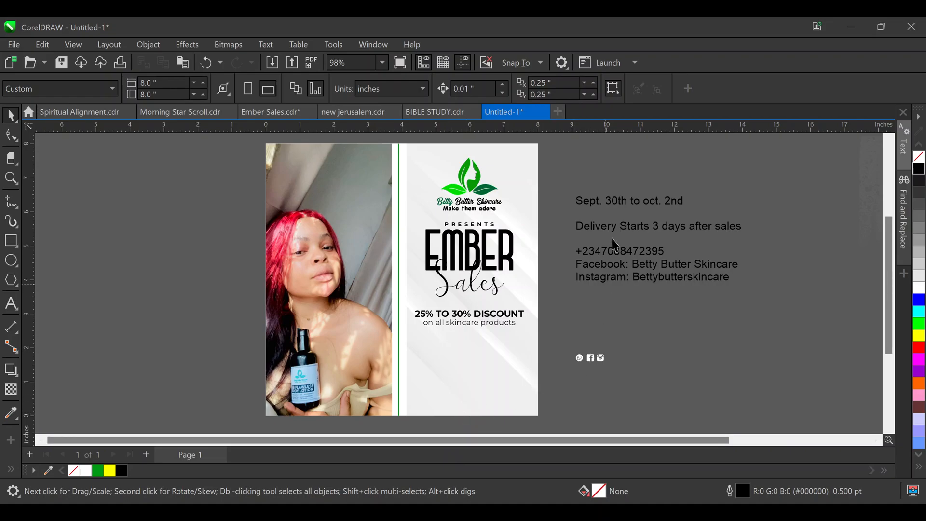
# Move the date line from the contact details block onto the panel, split after '30th'
pyautogui.doubleClick(607, 200)
pyautogui.press('Home')
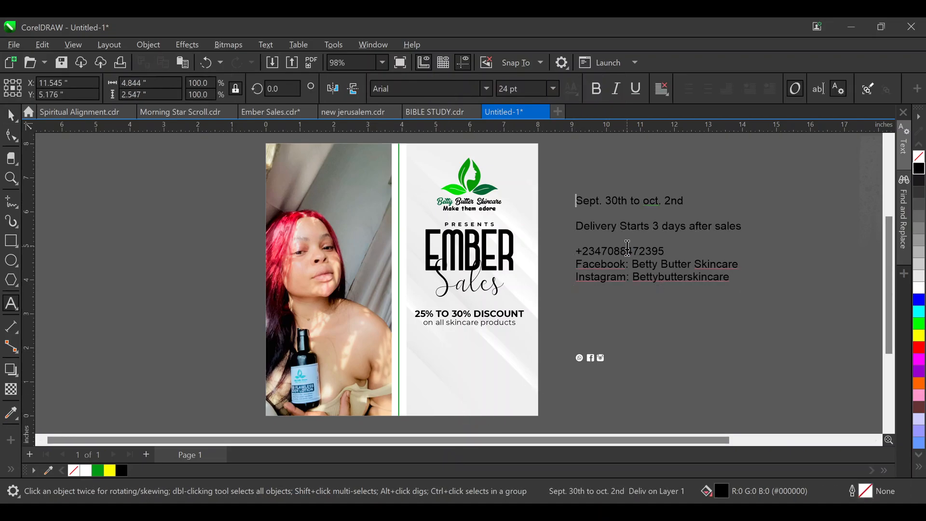
pyautogui.hotkey('shift', 'End')
pyautogui.hotkey('ctrl', 'c')
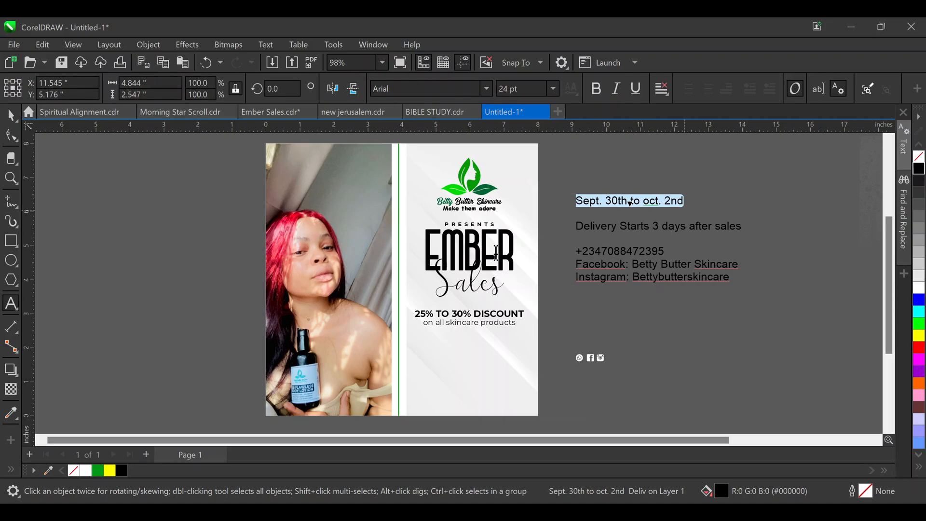
pyautogui.press('Delete')
pyautogui.press('Delete')
pyautogui.press('Delete')
pyautogui.click(428, 350)
pyautogui.hotkey('ctrl', 'v')
pyautogui.click(482, 350)
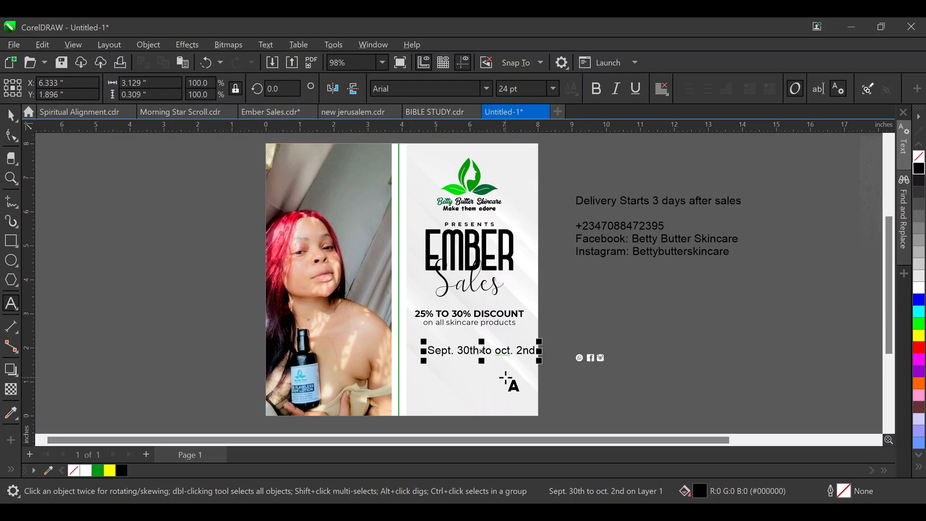
pyautogui.press('Return')
pyautogui.click(10, 115)
# Centre the date text under the discount subline and set it in Montserrat
pyautogui.moveTo(455, 358); pyautogui.dragTo(455, 352)
pyautogui.keyDown('shift'); pyautogui.click(489, 324); pyautogui.keyUp('shift')
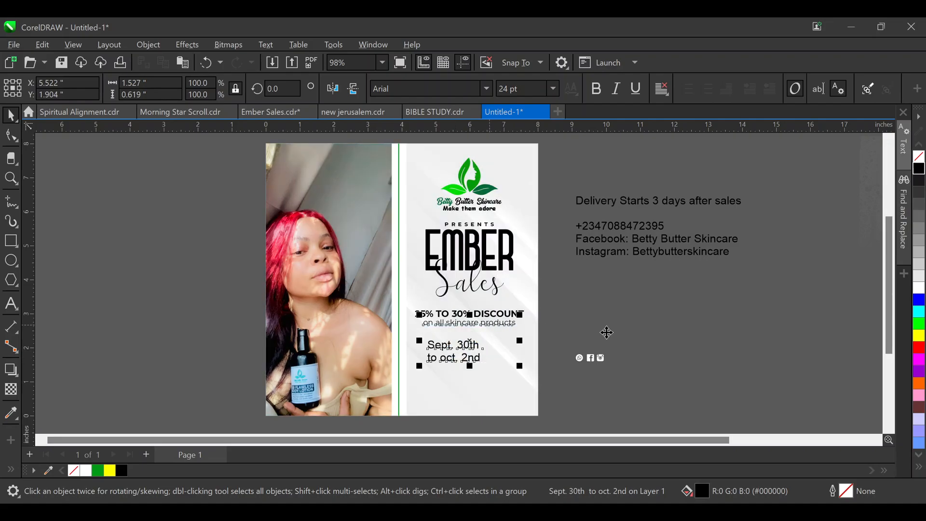
pyautogui.press('c')
pyautogui.click(602, 336)
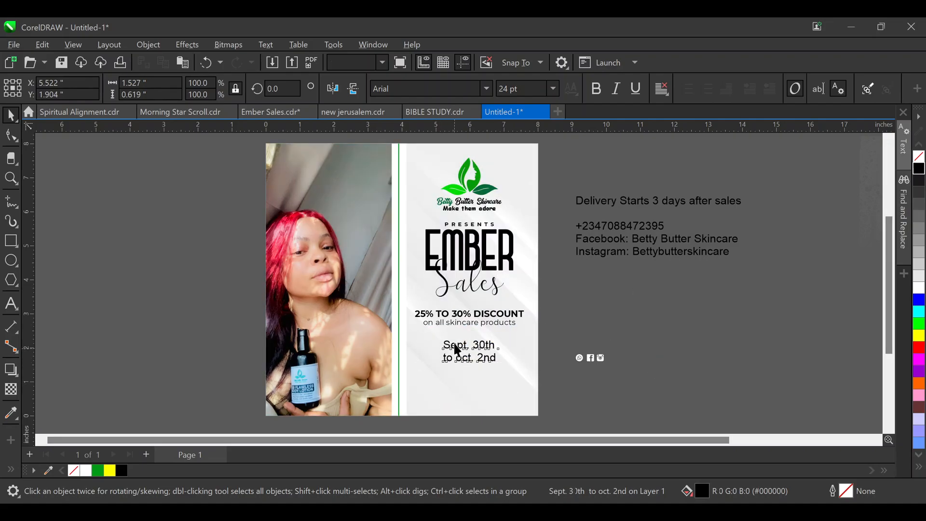
pyautogui.click(457, 350)
pyautogui.write('Monts')
pyautogui.press('Return')
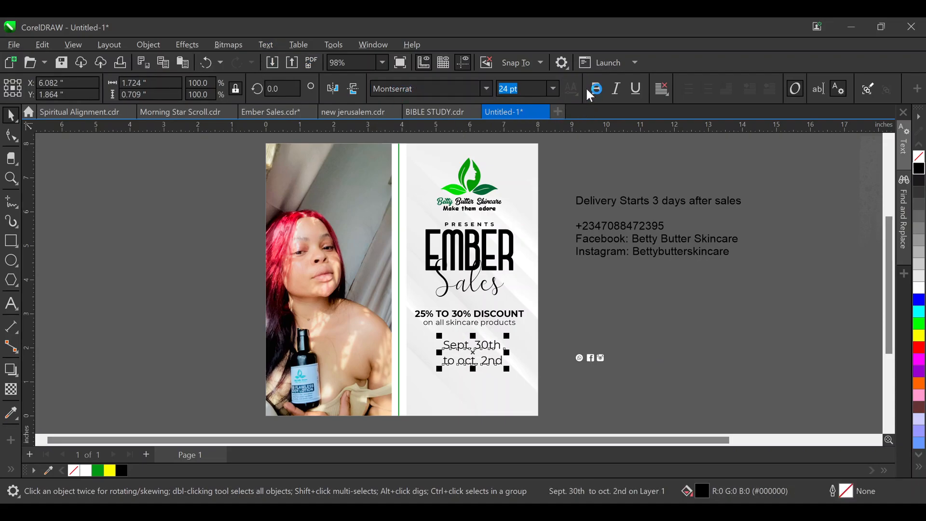
# Make the date bold uppercase 'SEPT. 30TH / TO OCT. 2ND', tighten line spacing, and recentre it
pyautogui.click(597, 88)
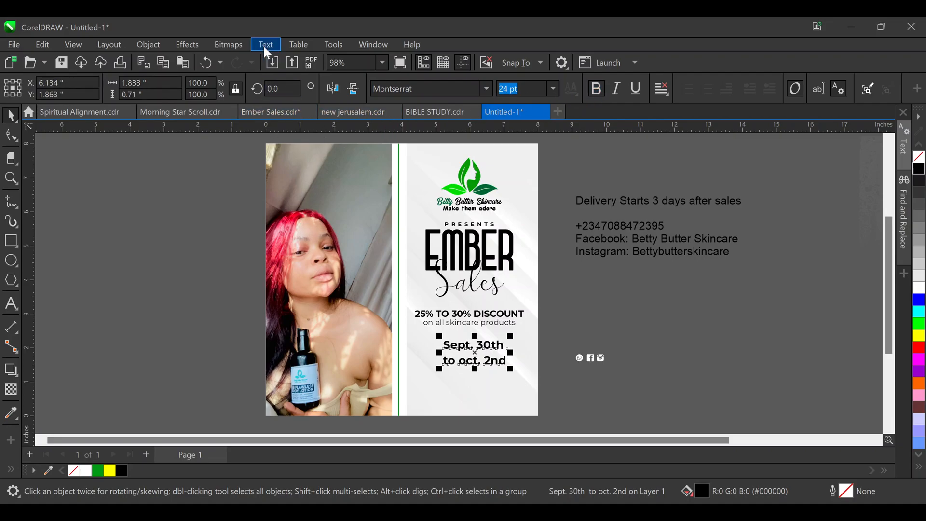
pyautogui.click(310, 325)
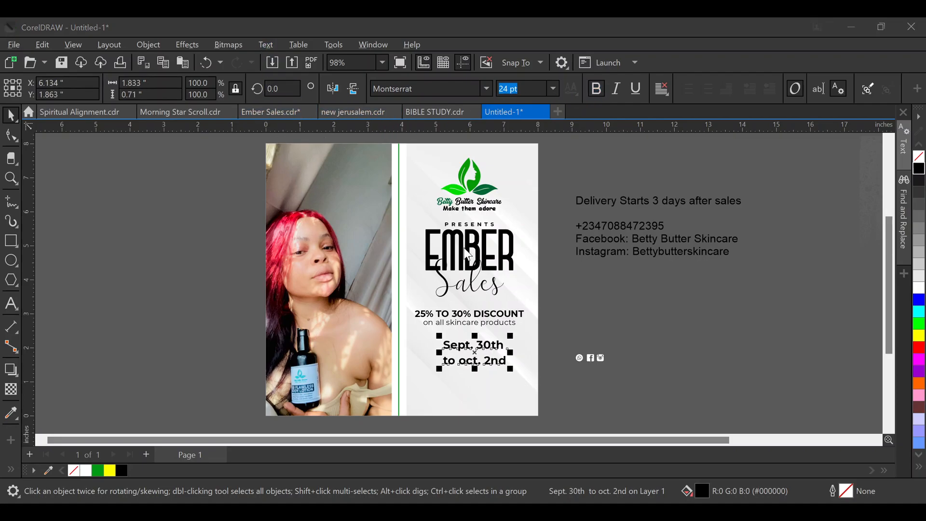
pyautogui.click(451, 318)
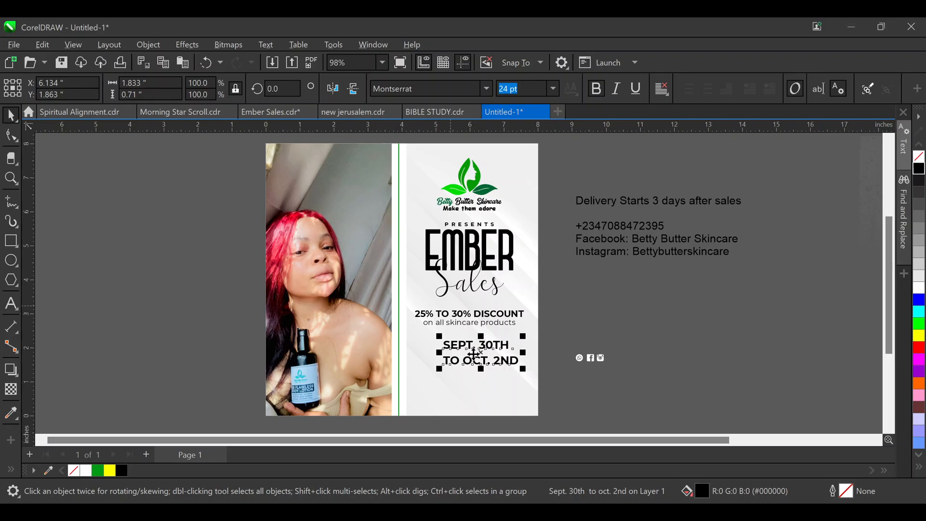
pyautogui.click(11, 135)
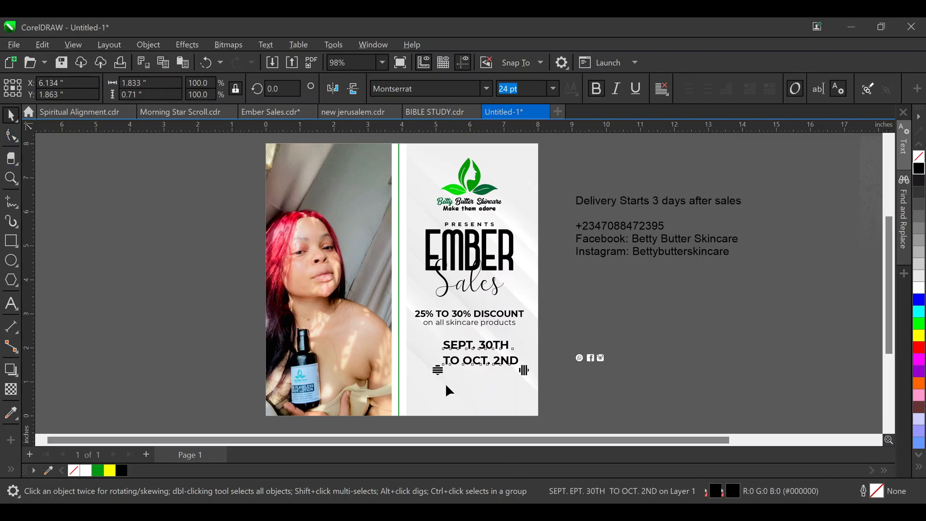
pyautogui.moveTo(438, 369); pyautogui.dragTo(435, 358)
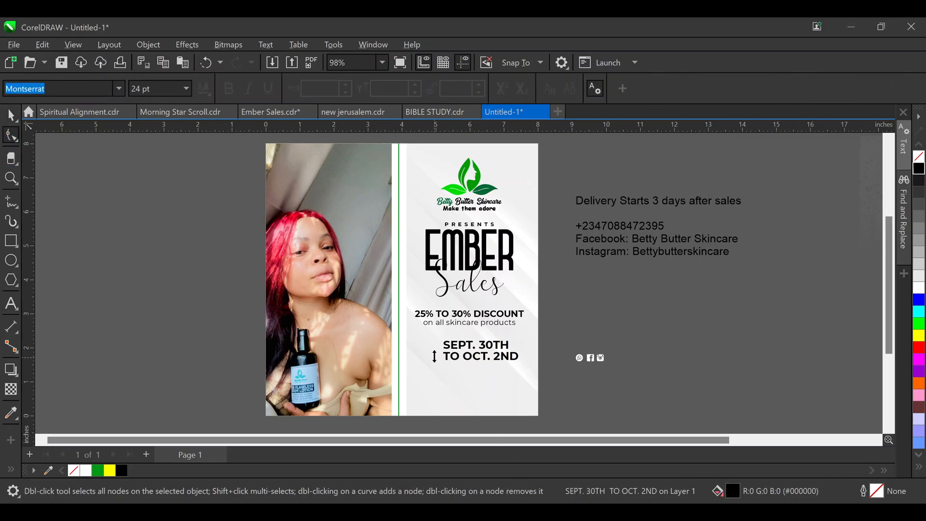
pyautogui.press('space')
pyautogui.keyDown('shift'); pyautogui.click(484, 317); pyautogui.keyUp('shift')
pyautogui.press('c')
pyautogui.click(484, 347)
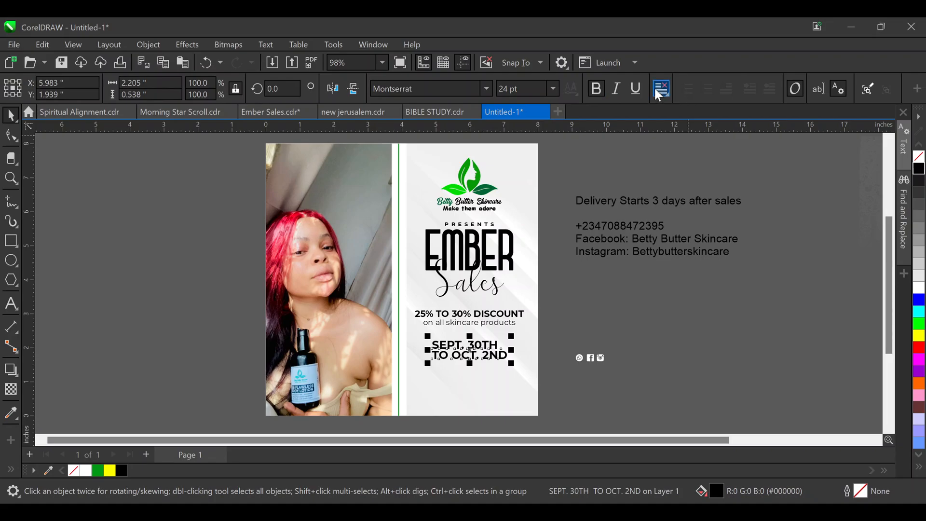
pyautogui.click(606, 310)
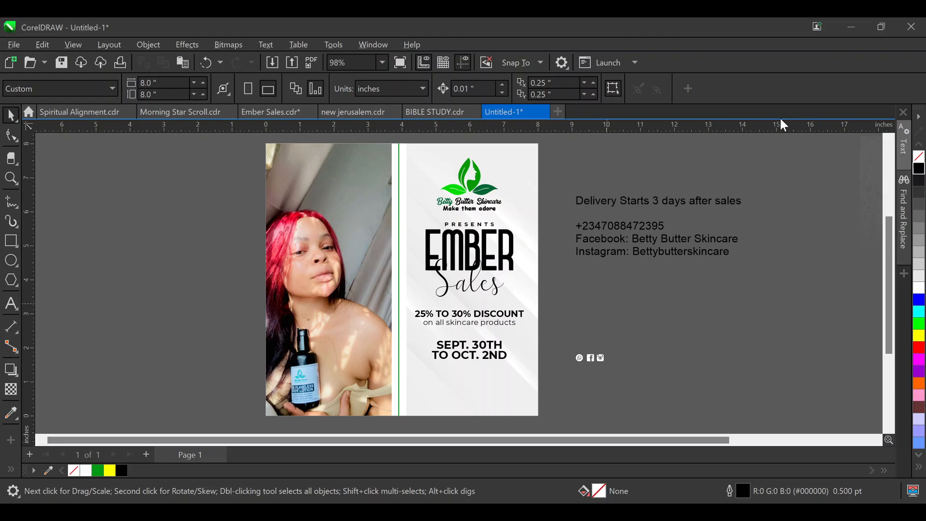
# Break the date text into separate lines and enlarge SEPT. 30TH slightly
pyautogui.scroll(3, 465, 355)
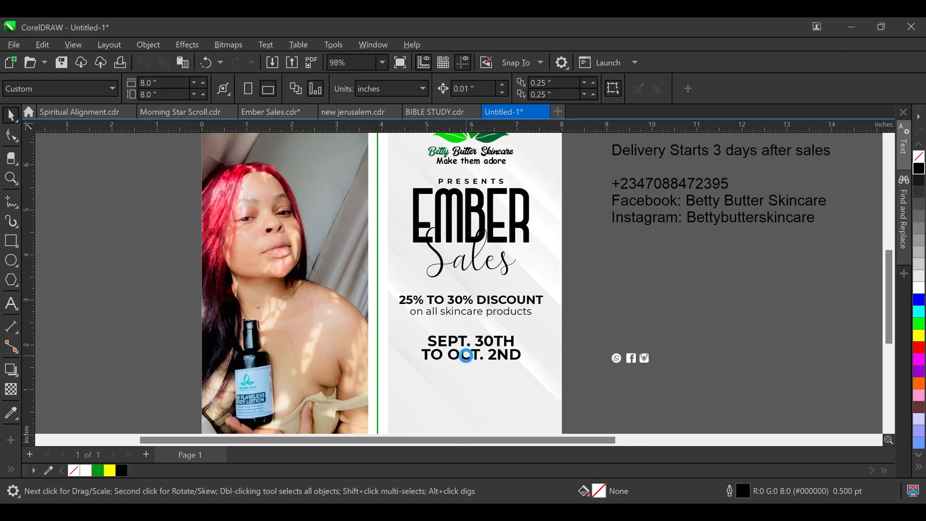
pyautogui.click(489, 341)
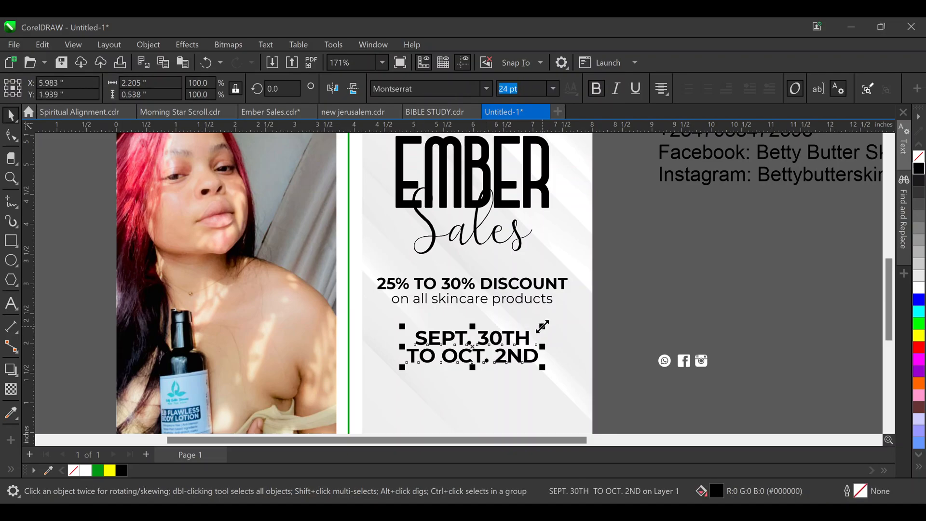
pyautogui.hotkey('ctrl', 'k')
pyautogui.moveTo(532, 322); pyautogui.dragTo(542, 312)
pyautogui.click(659, 317)
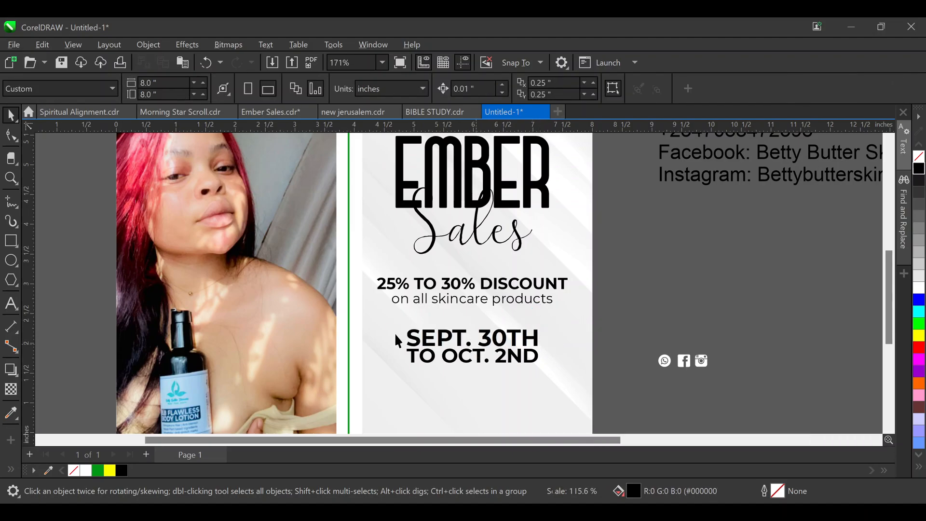
# Shrink both date lines together by a corner handle
pyautogui.scroll(-1, 399, 338)
pyautogui.moveTo(384, 375); pyautogui.dragTo(382, 375)
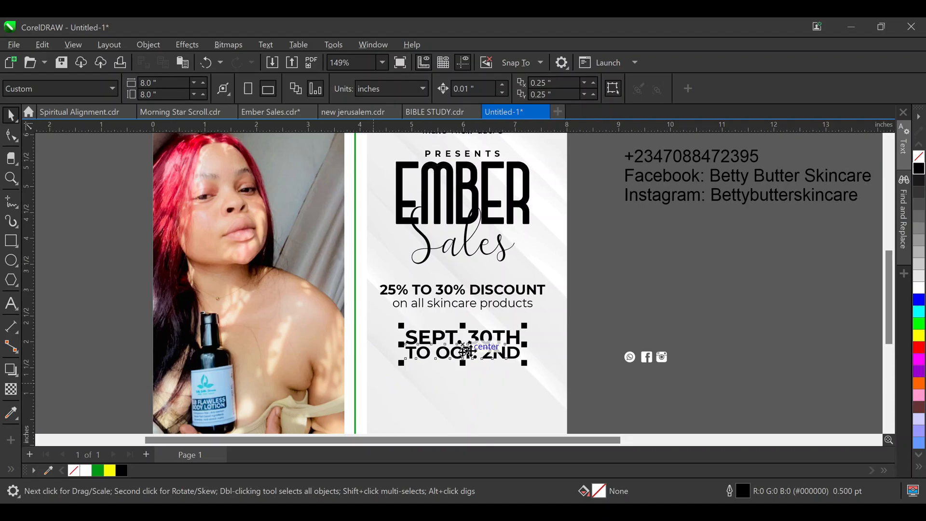
pyautogui.moveTo(525, 326); pyautogui.dragTo(515, 314)
pyautogui.click(606, 348)
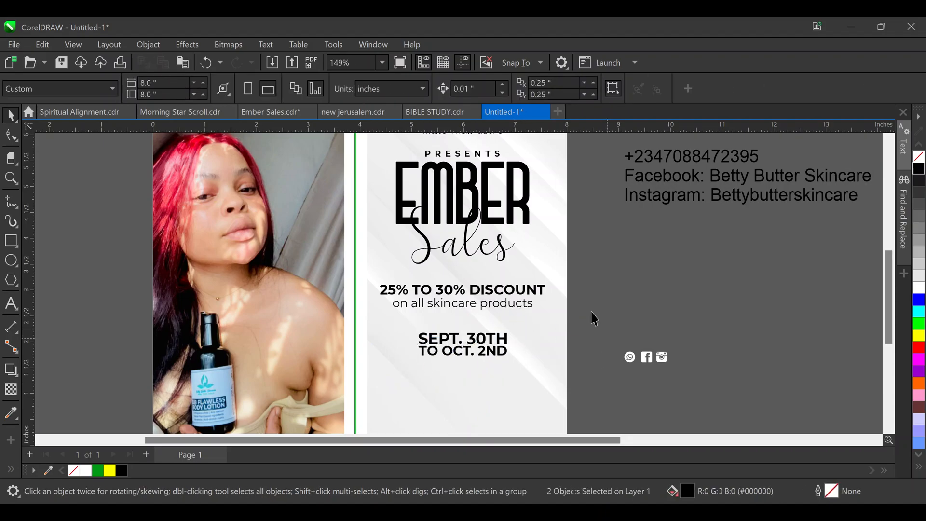
pyautogui.scroll(-2, 641, 231)
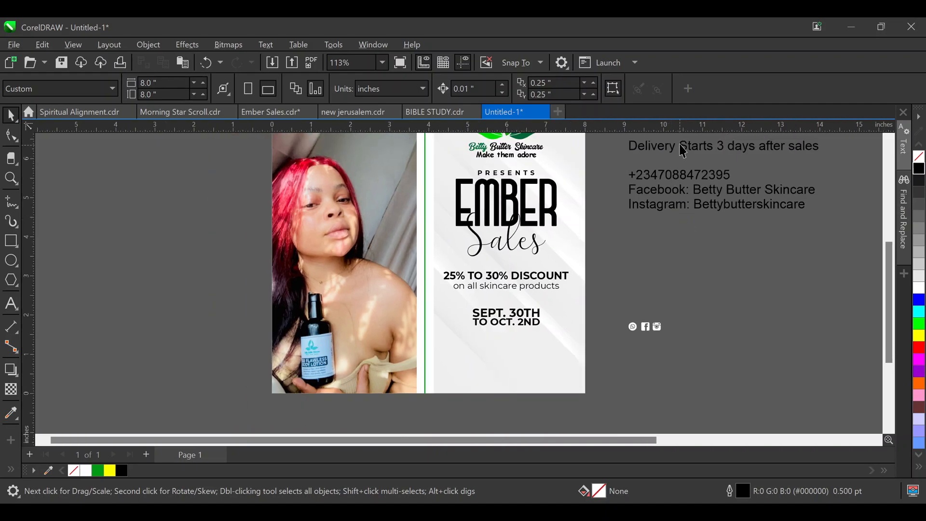
# Cut the delivery sentence out of the contact text and paste it as separate text
pyautogui.doubleClick(680, 150)
pyautogui.press('Home')
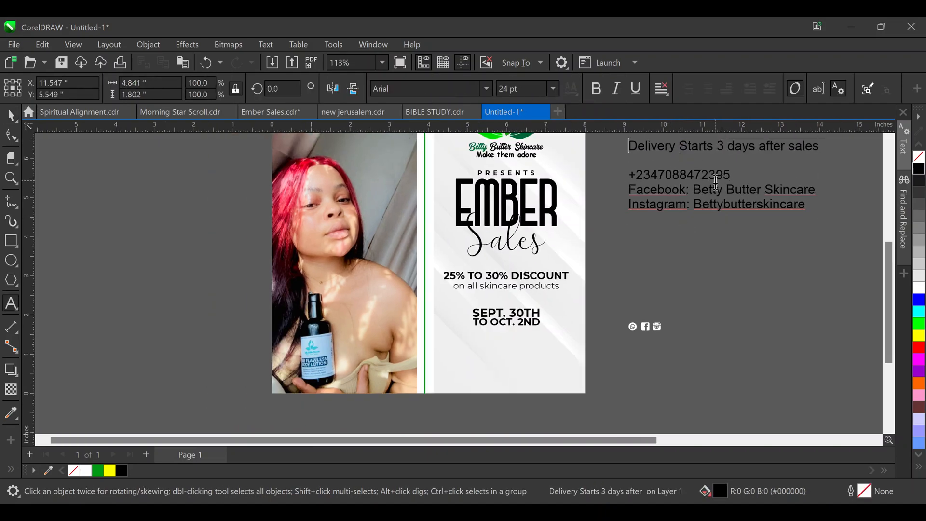
pyautogui.hotkey('shift', 'End')
pyautogui.hotkey('ctrl', 'x')
pyautogui.click(610, 373)
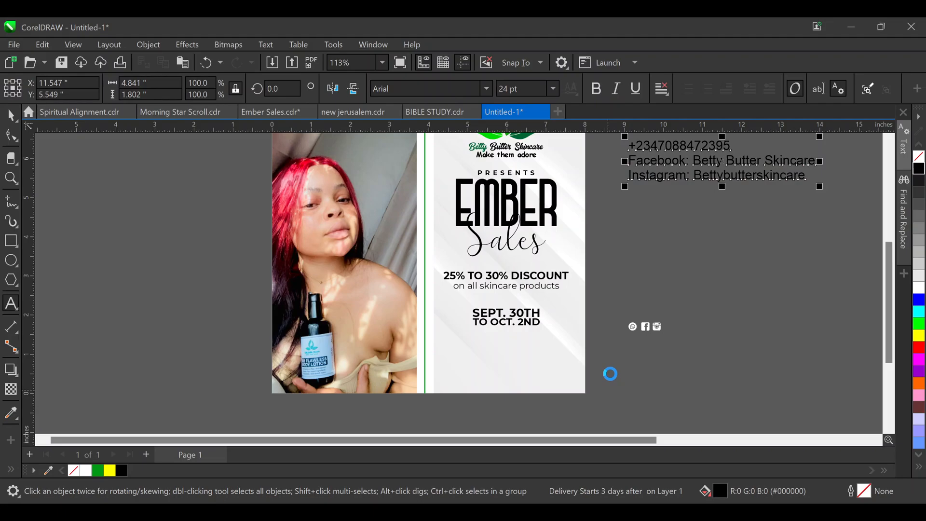
pyautogui.hotkey('ctrl', 'v')
pyautogui.click(11, 116)
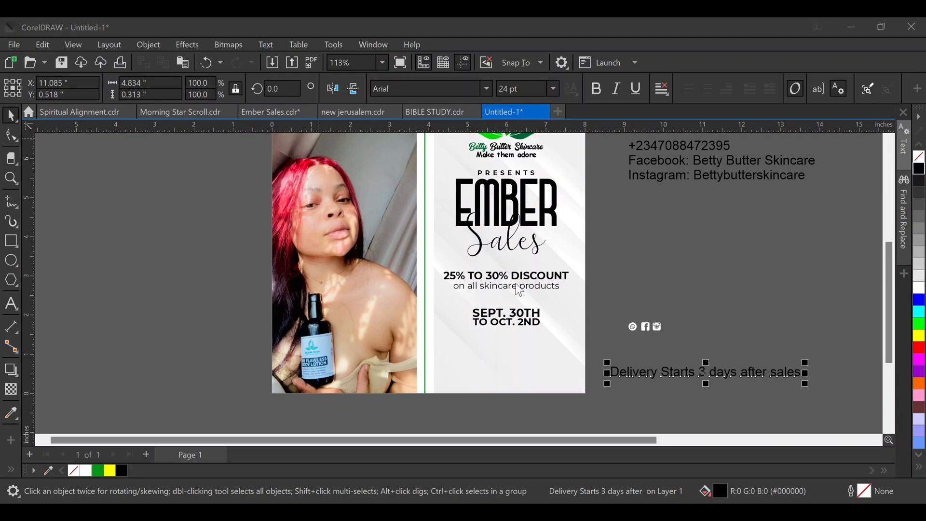
# Make the delivery text uppercase and bold, in the Montserrat font
pyautogui.click(446, 310)
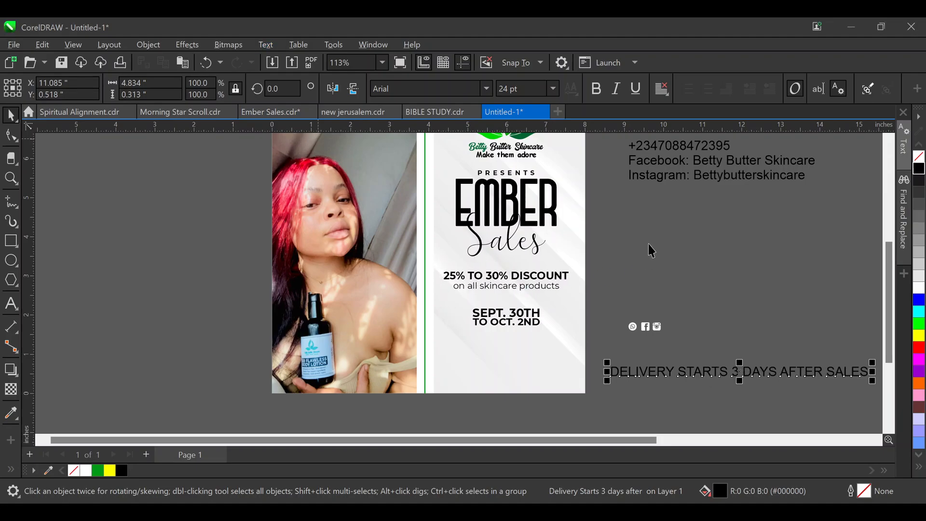
pyautogui.click(596, 92)
pyautogui.click(432, 89)
pyautogui.write('m')
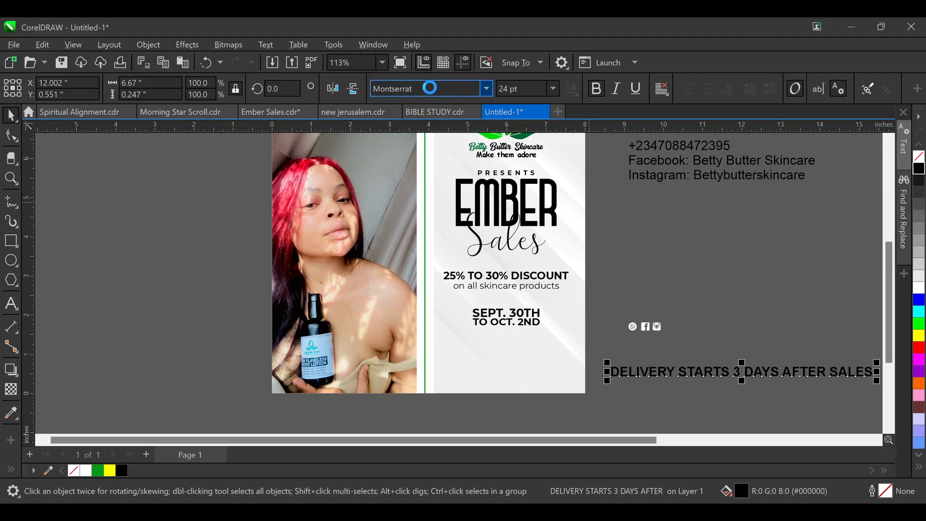
# Move and shrink the delivery line to about 11.2 pt, centred beneath the dates
pyautogui.moveTo(731, 370); pyautogui.dragTo(561, 353)
pyautogui.moveTo(719, 336); pyautogui.dragTo(578, 311)
pyautogui.scroll(3, 540, 351)
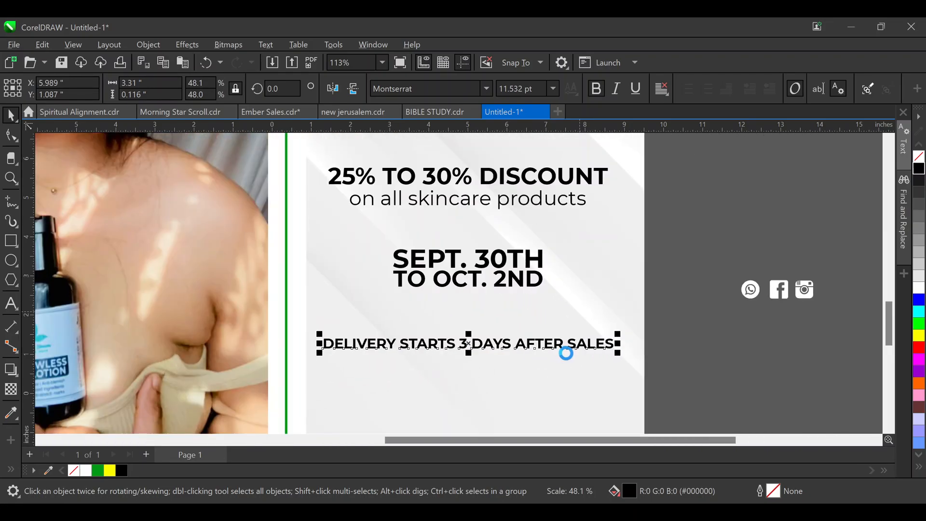
pyautogui.moveTo(633, 330); pyautogui.dragTo(625, 308)
pyautogui.keyDown('shift'); pyautogui.click(452, 251); pyautogui.keyUp('shift')
pyautogui.press('c')
pyautogui.click(742, 290)
pyautogui.scroll(-2, 423, 265)
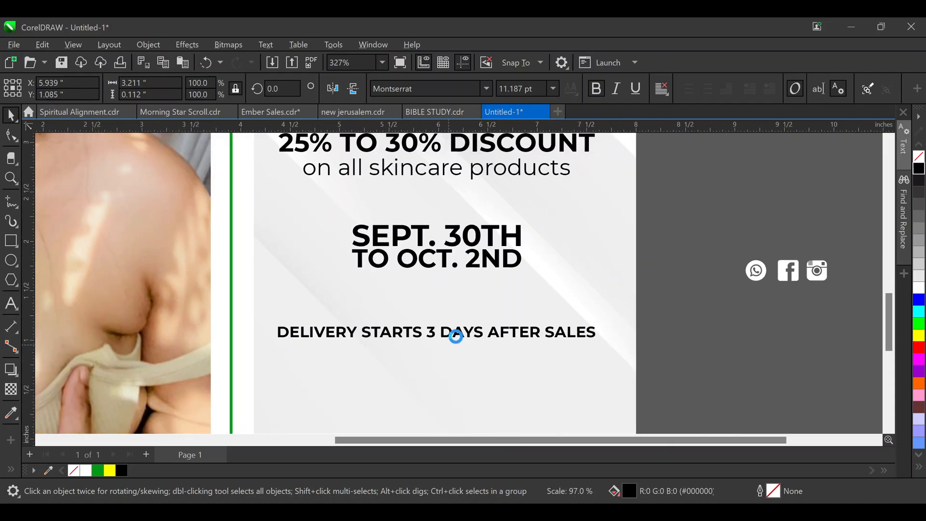
pyautogui.scroll(-2, 455, 338)
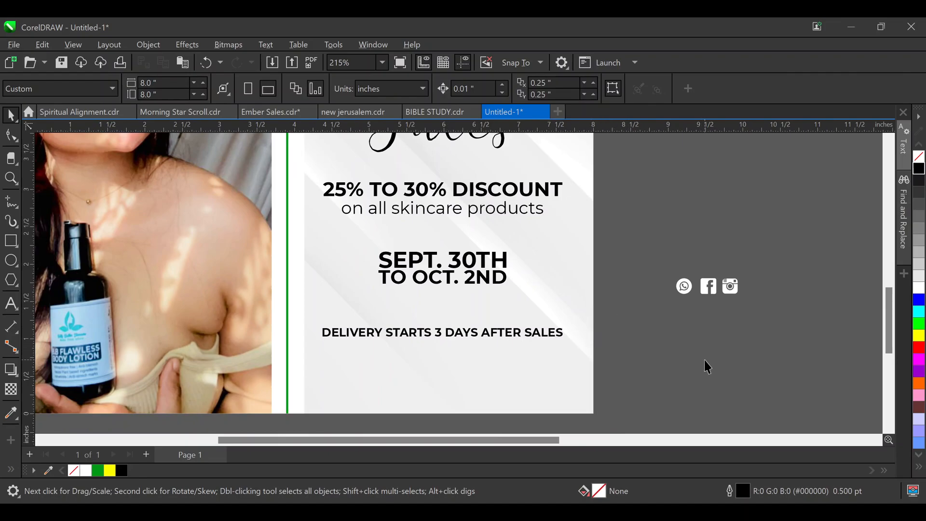
# Drag the contact text block down below the social icons beside the poster
pyautogui.scroll(-1, 581, 285)
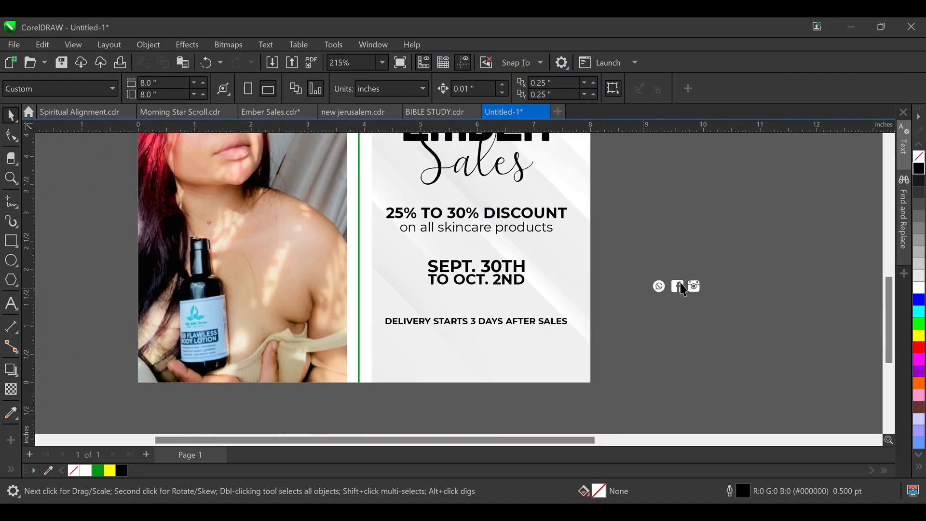
pyautogui.scroll(-1, 679, 264)
pyautogui.scroll(-3, 695, 246)
pyautogui.scroll(9, 694, 246)
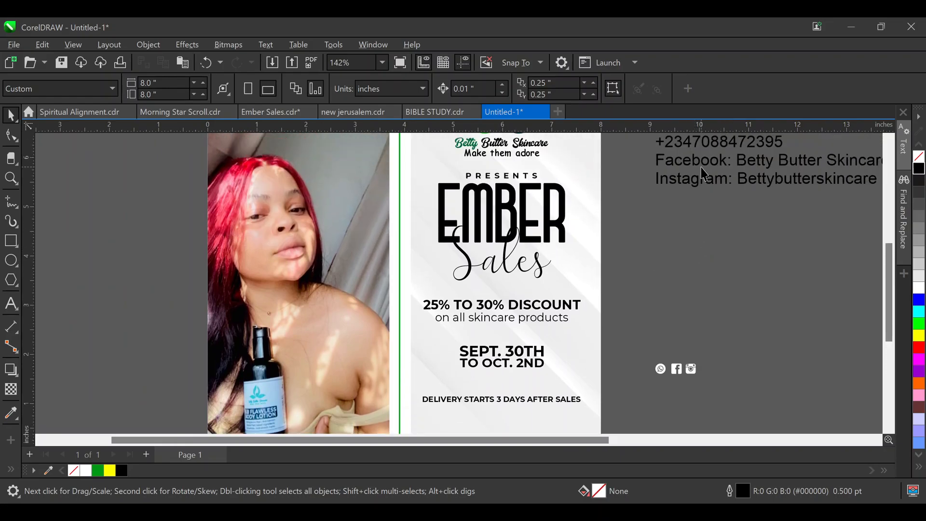
pyautogui.moveTo(701, 162); pyautogui.dragTo(684, 413)
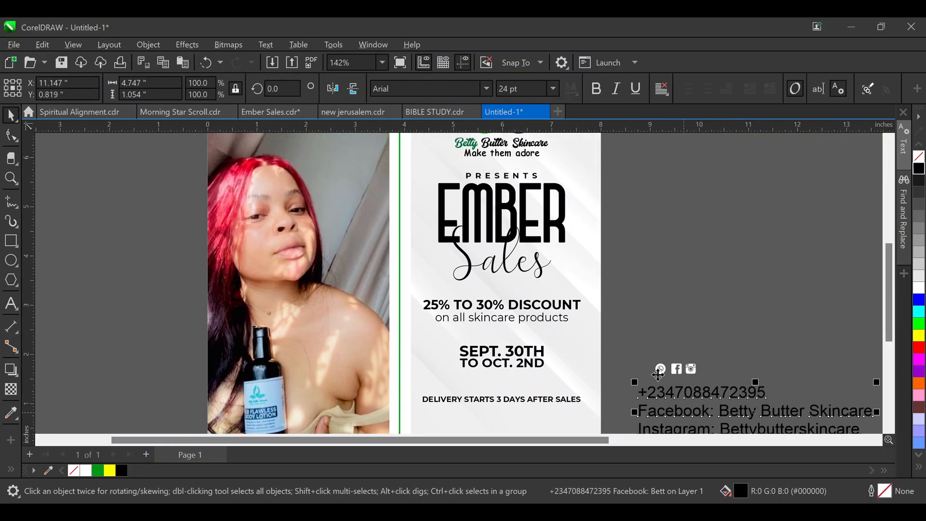
pyautogui.scroll(-5, 646, 333)
pyautogui.scroll(-1, 638, 374)
pyautogui.scroll(2, 643, 383)
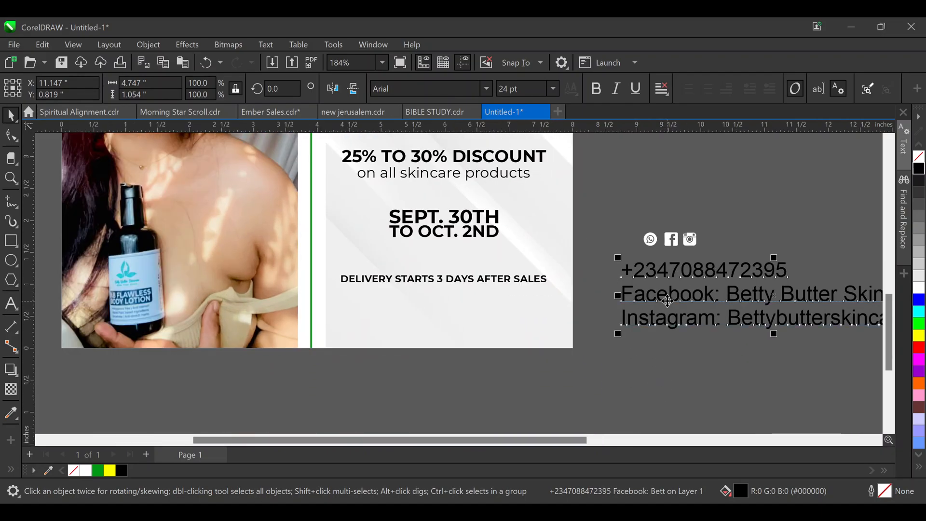
pyautogui.moveTo(647, 348); pyautogui.dragTo(654, 399)
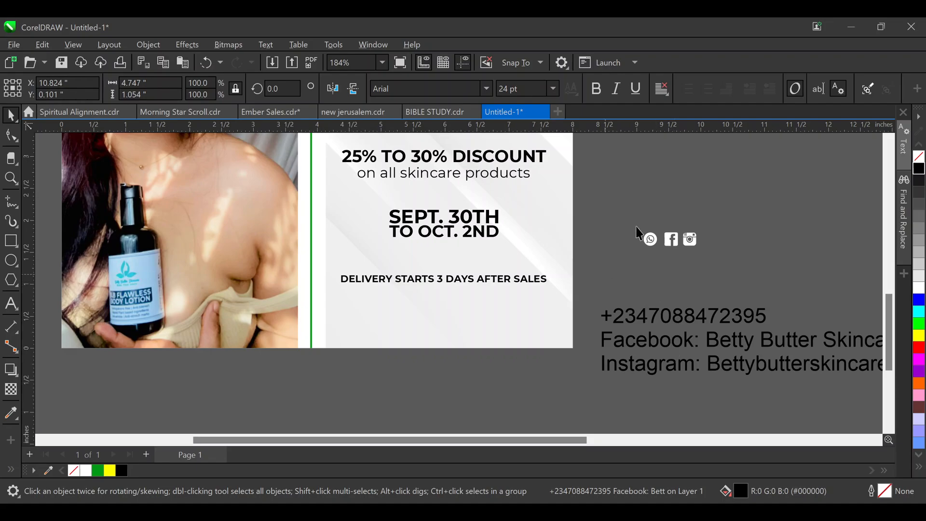
pyautogui.click(719, 246)
pyautogui.click(708, 345)
# Delete the 'Facebook:' and 'Instagram:' labels, leaving the phone number and two handles
pyautogui.doubleClick(707, 344)
pyautogui.hotkey('shift', 'Home')
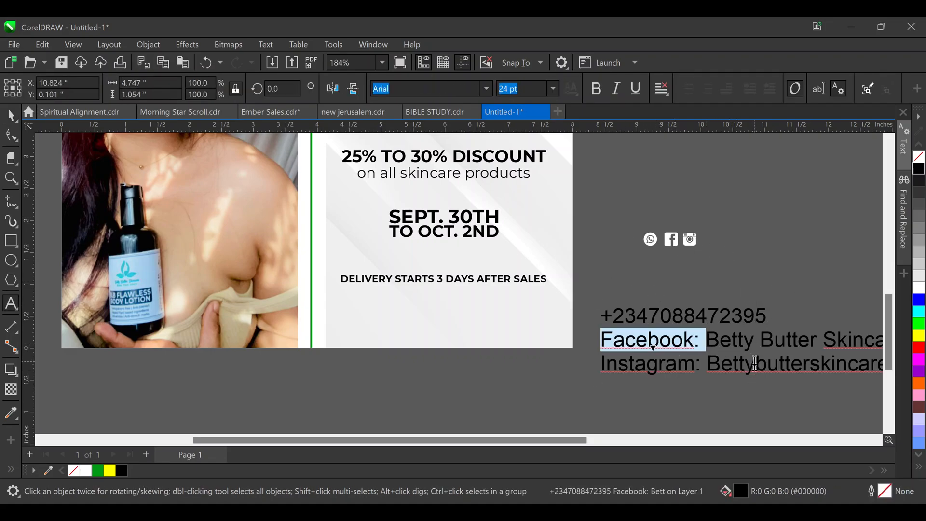
pyautogui.press('Delete')
pyautogui.press('Escape')
pyautogui.click(712, 368)
pyautogui.hotkey('shift', 'Home')
pyautogui.press('Delete')
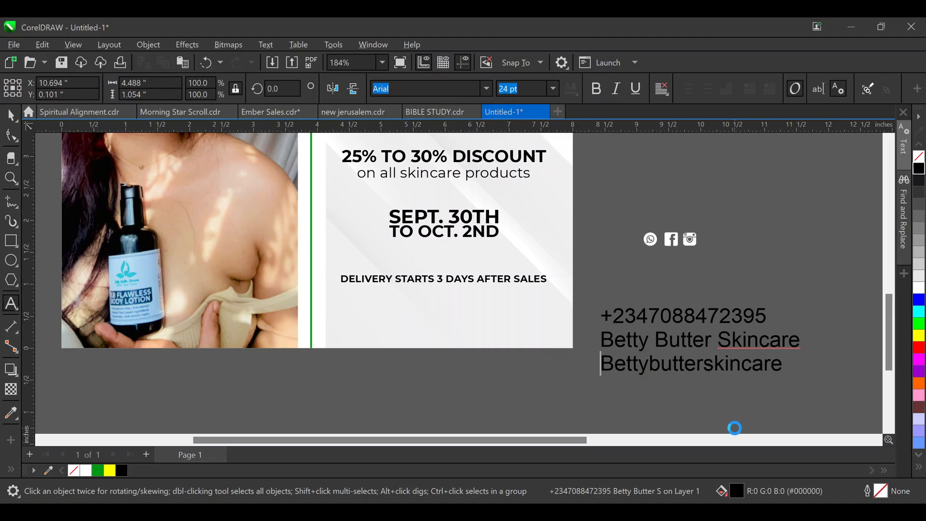
pyautogui.press('Escape')
pyautogui.click(12, 116)
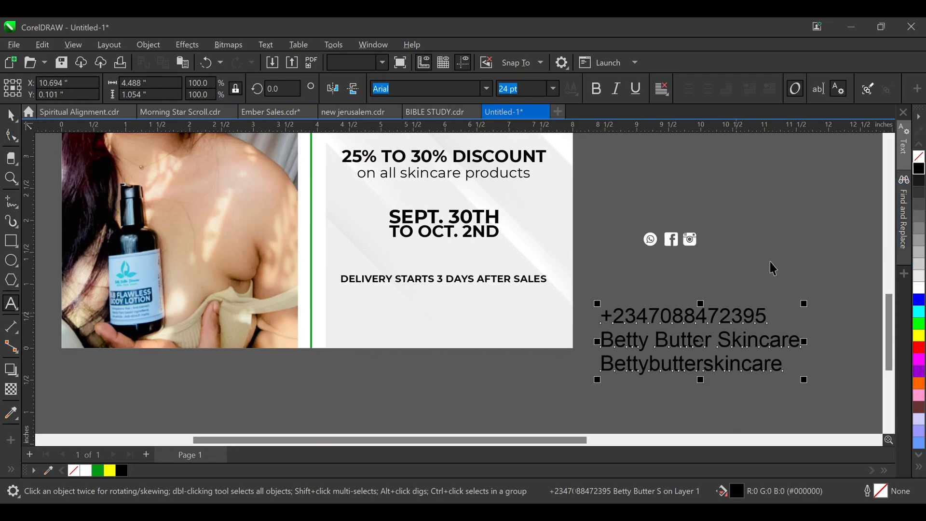
pyautogui.click(679, 293)
# Draw a rectangle under the delivery line and fill it with green
pyautogui.click(11, 240)
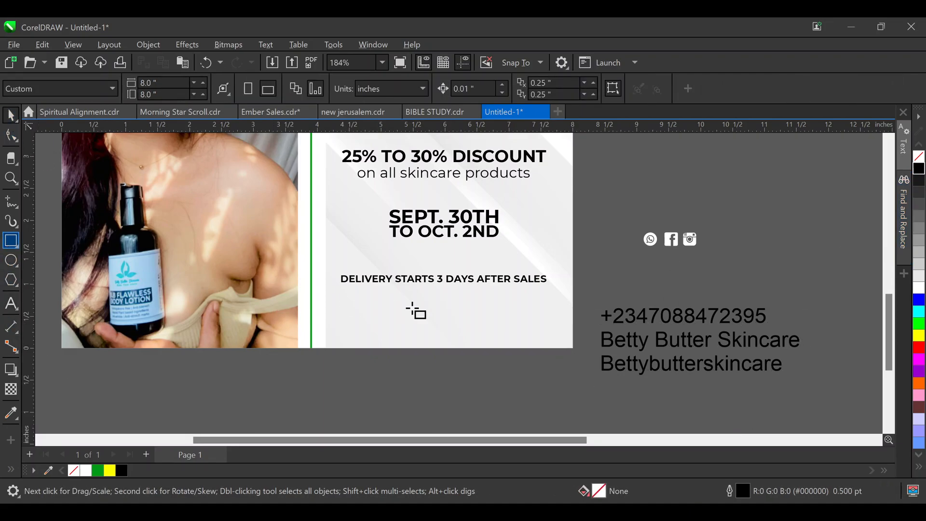
pyautogui.moveTo(355, 289); pyautogui.dragTo(520, 332)
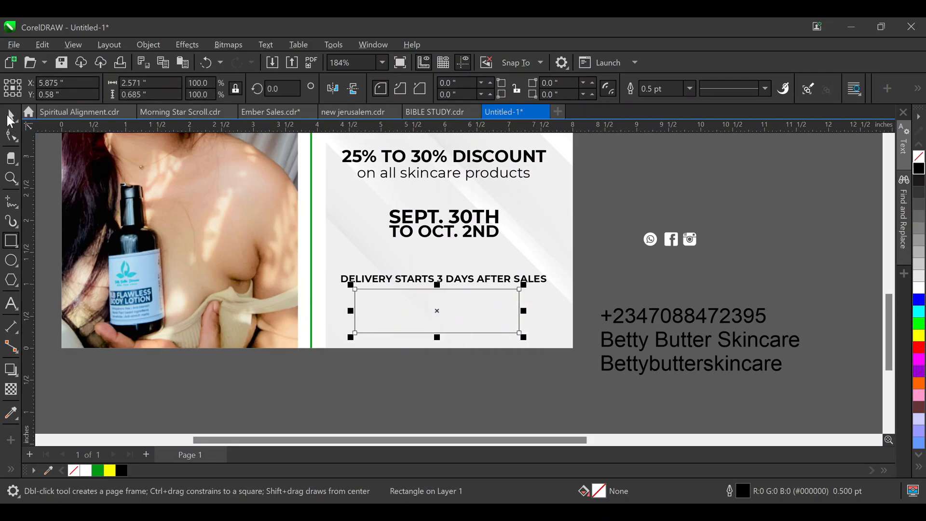
pyautogui.press('space')
pyautogui.click(97, 471)
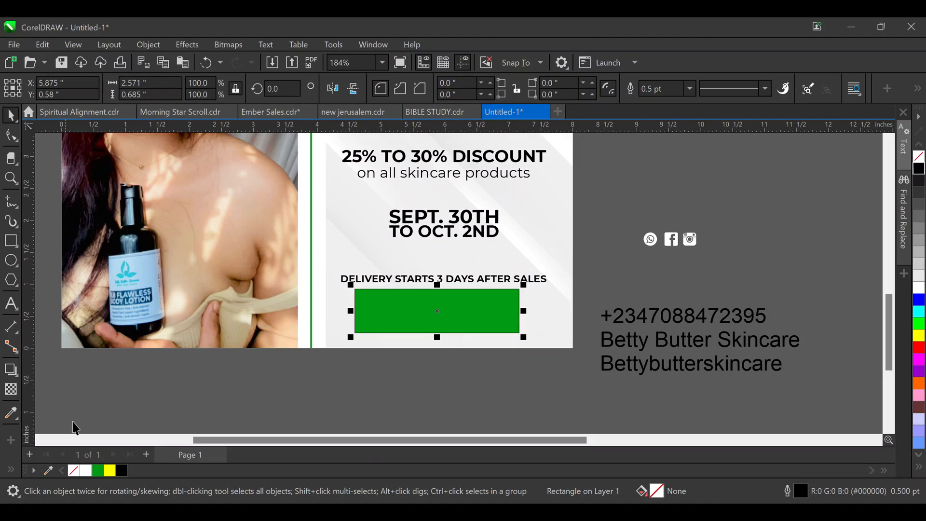
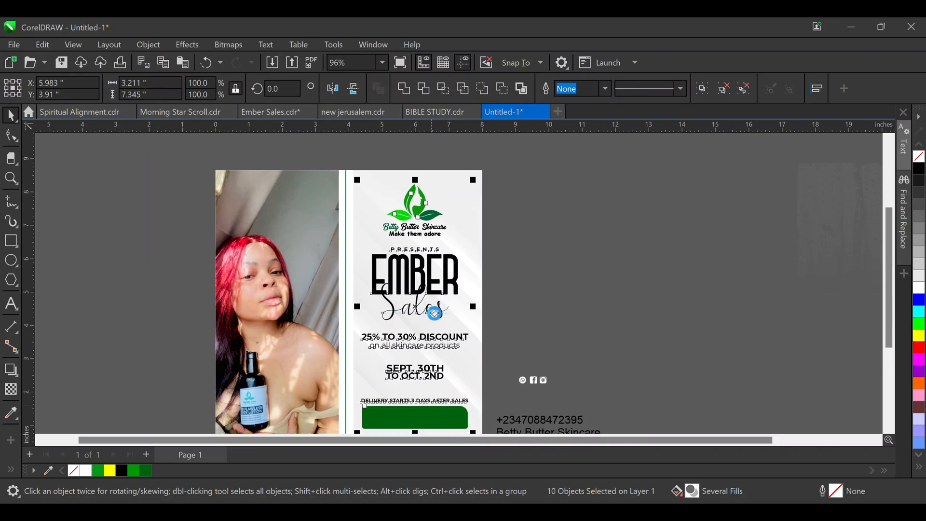
# Nudge the flyer's text-and-button group slightly right: three steps right, one back left
pyautogui.scroll(1, 421, 366)
pyautogui.scroll(3, 422, 365)
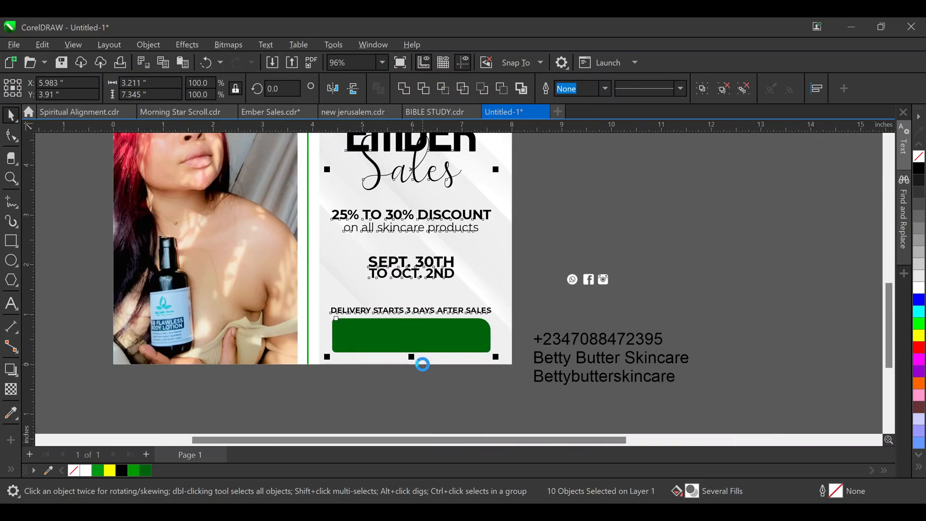
pyautogui.press('Right')
pyautogui.press('Right')
pyautogui.press('Right')
pyautogui.press('Right')
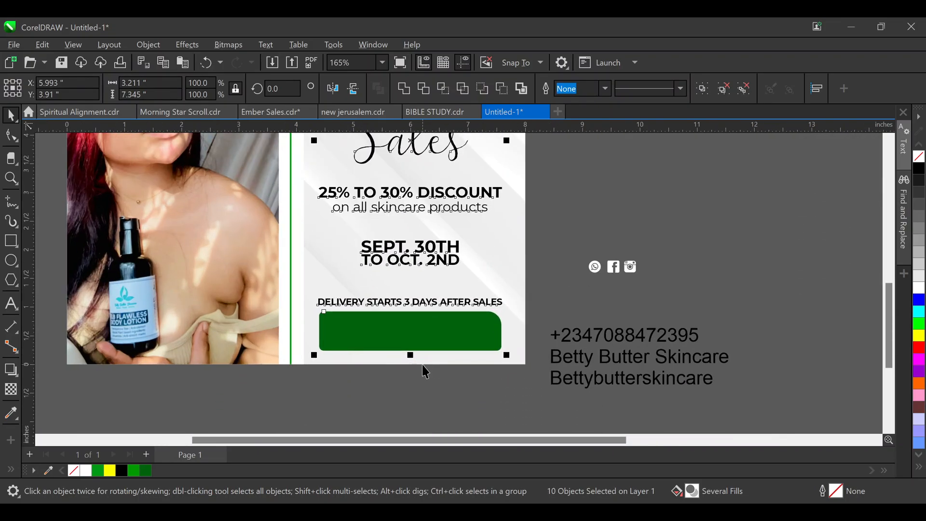
pyautogui.press('Right')
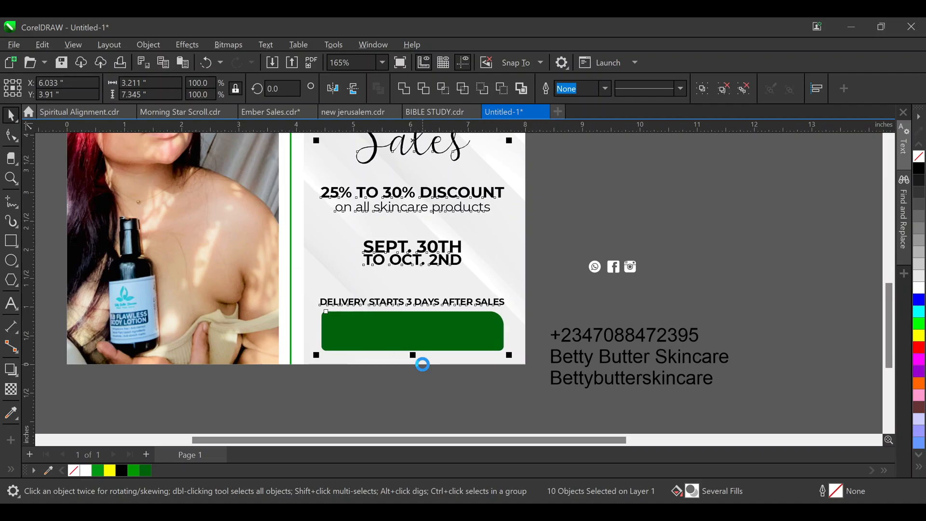
pyautogui.press('Right')
pyautogui.press('Right')
pyautogui.press('Right')
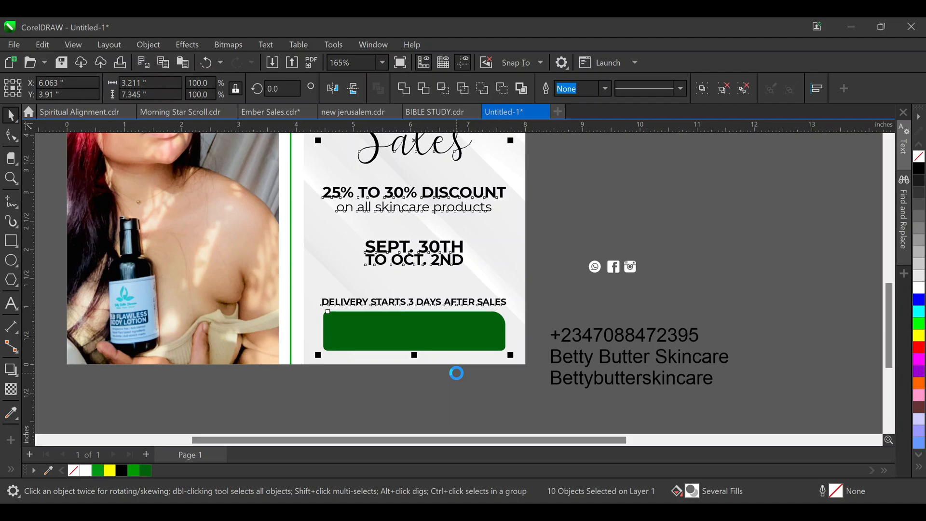
pyautogui.press('Left')
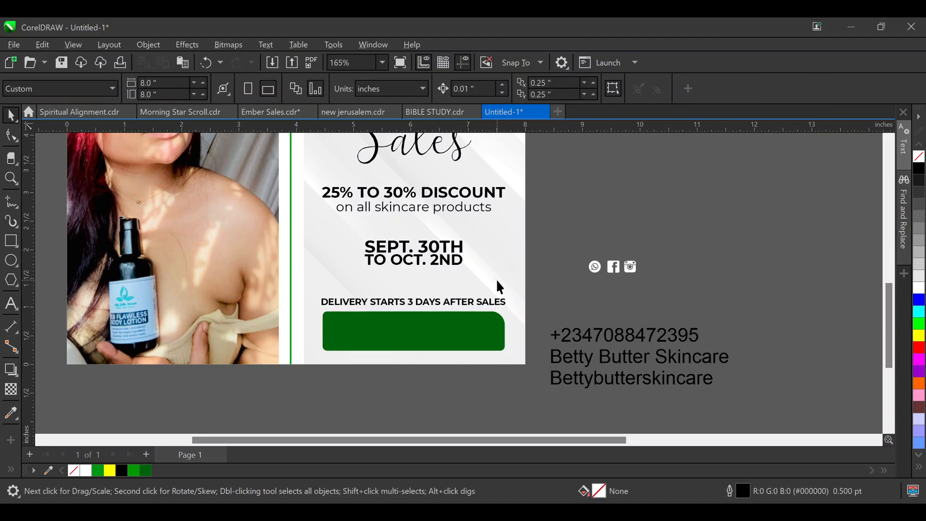
# Shorten the green banner slightly from its top edge
pyautogui.click(418, 316)
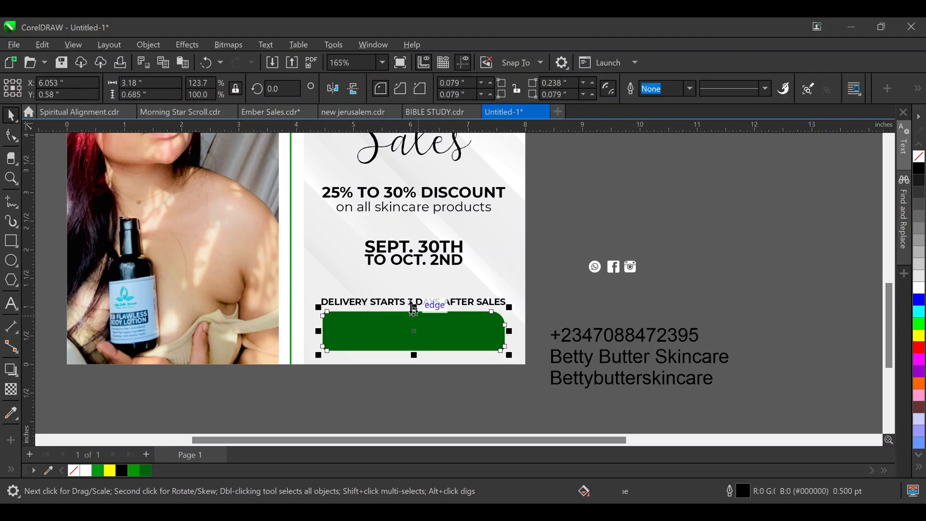
pyautogui.moveTo(413, 308); pyautogui.dragTo(413, 310)
pyautogui.click(579, 258)
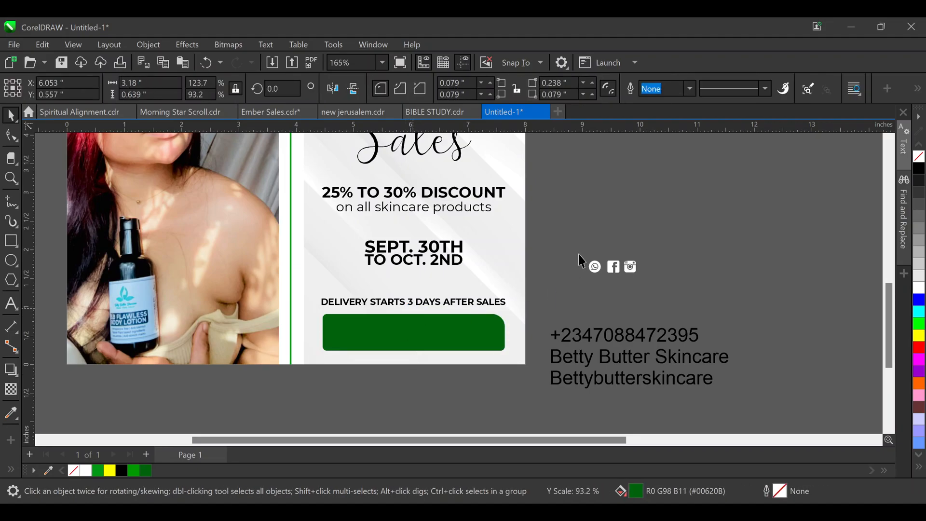
pyautogui.scroll(-1, 570, 222)
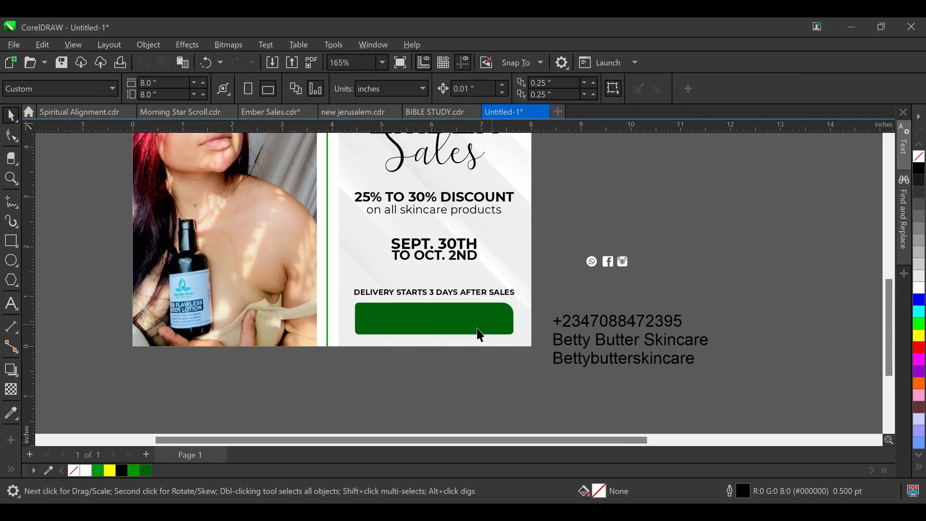
pyautogui.scroll(1, 452, 327)
pyautogui.scroll(-1, 446, 327)
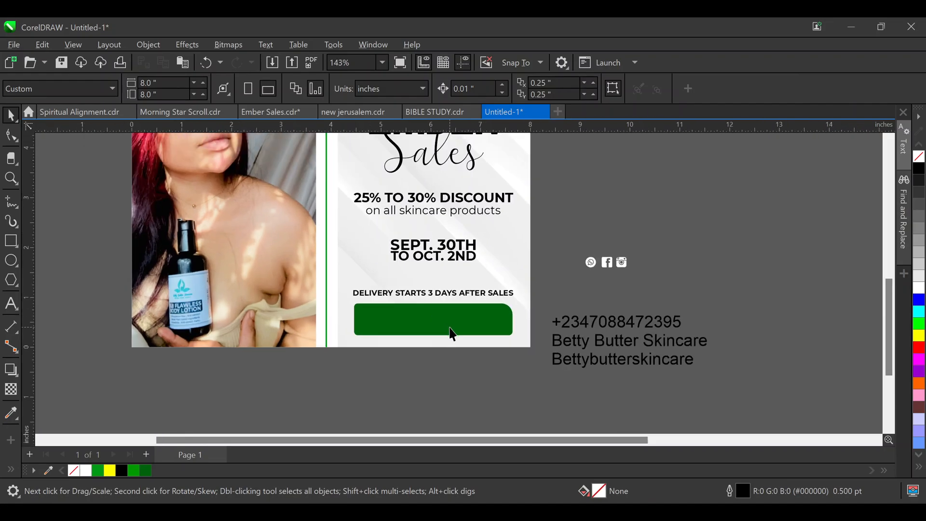
# Draw an empty helper rectangle below the page and select it with the lower texts
pyautogui.click(11, 241)
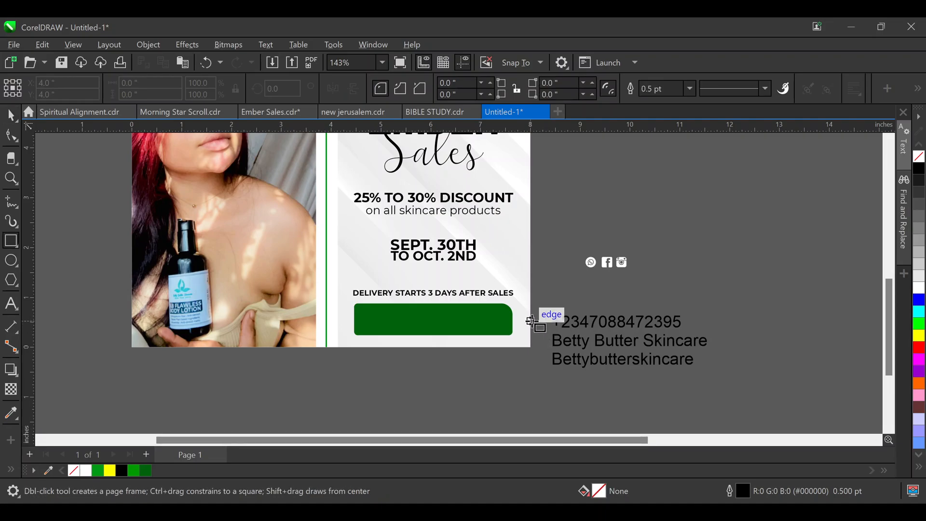
pyautogui.moveTo(531, 322); pyautogui.dragTo(337, 429)
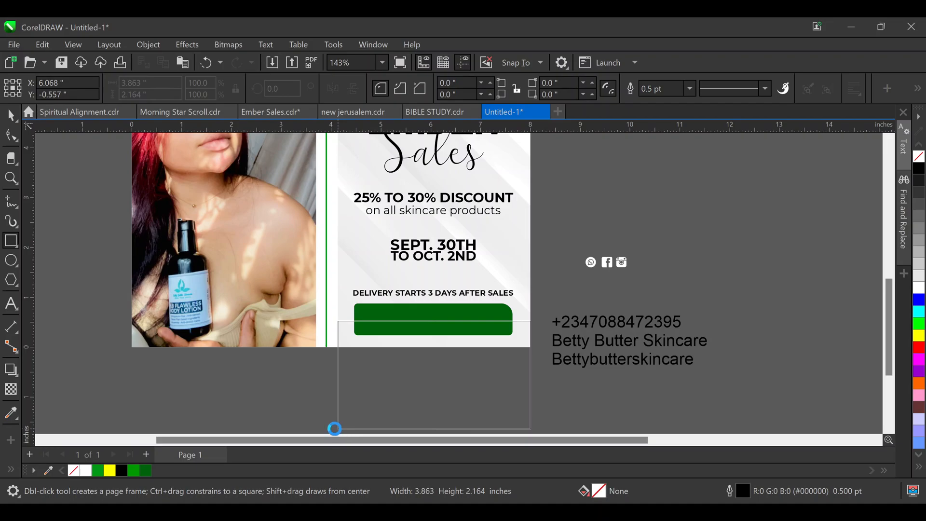
pyautogui.click(12, 116)
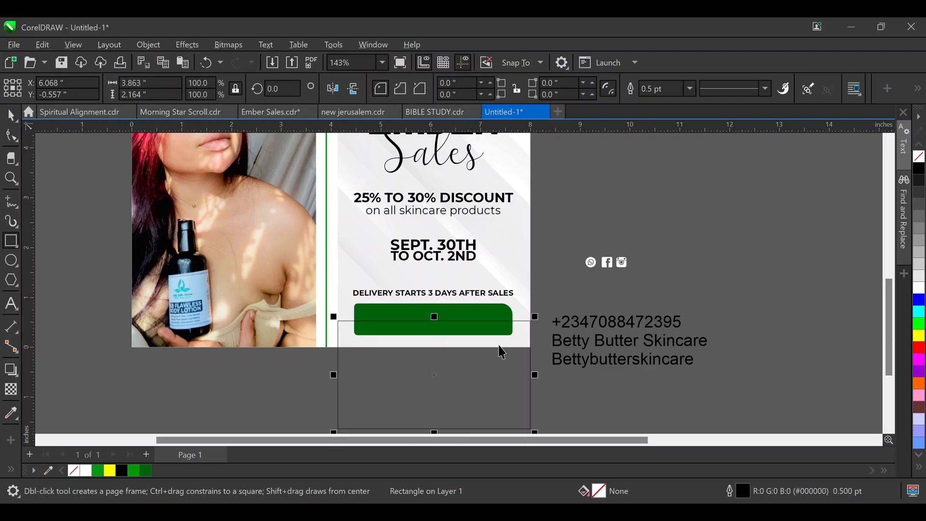
pyautogui.moveTo(498, 352); pyautogui.dragTo(477, 407)
pyautogui.click(482, 328)
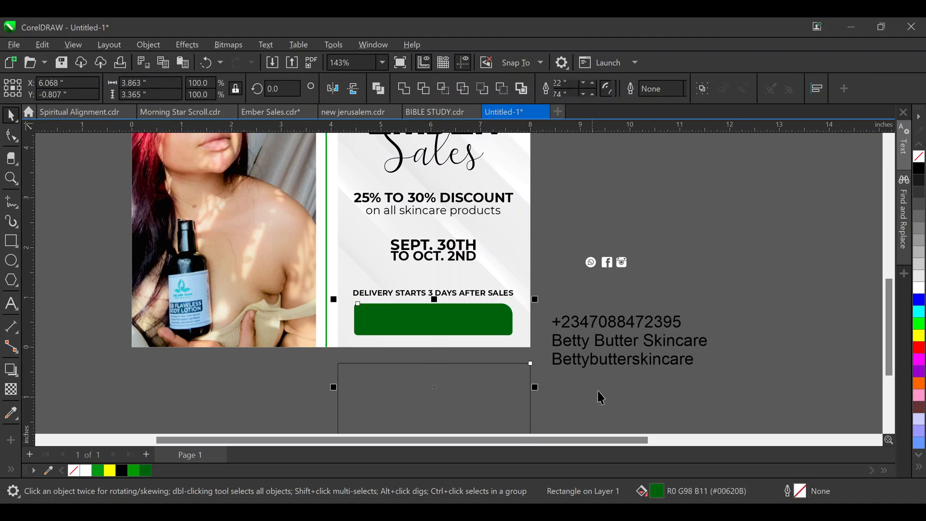
pyautogui.click(451, 319)
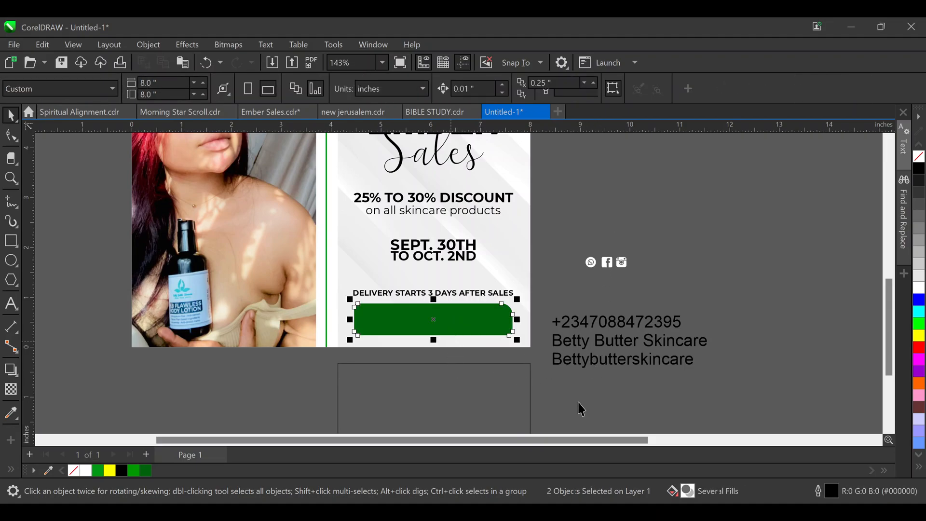
pyautogui.click(531, 401)
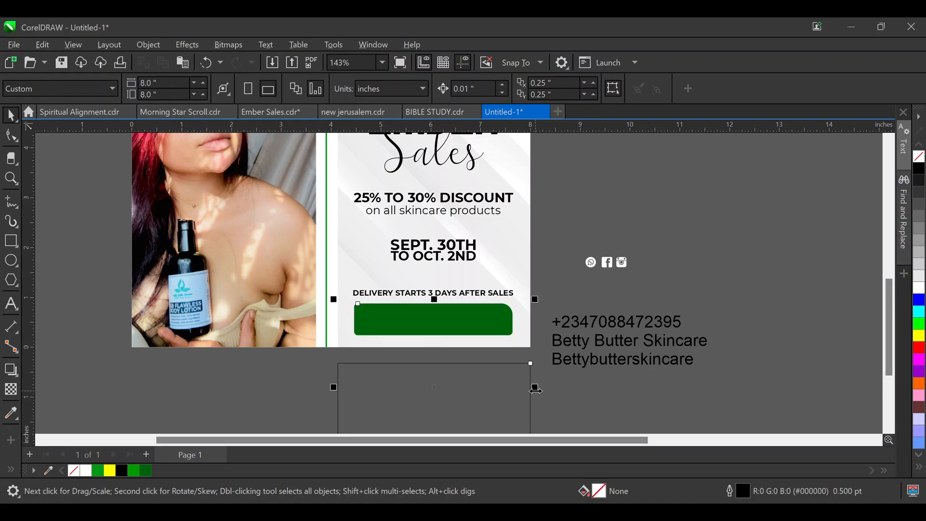
pyautogui.moveTo(535, 389); pyautogui.dragTo(307, 181)
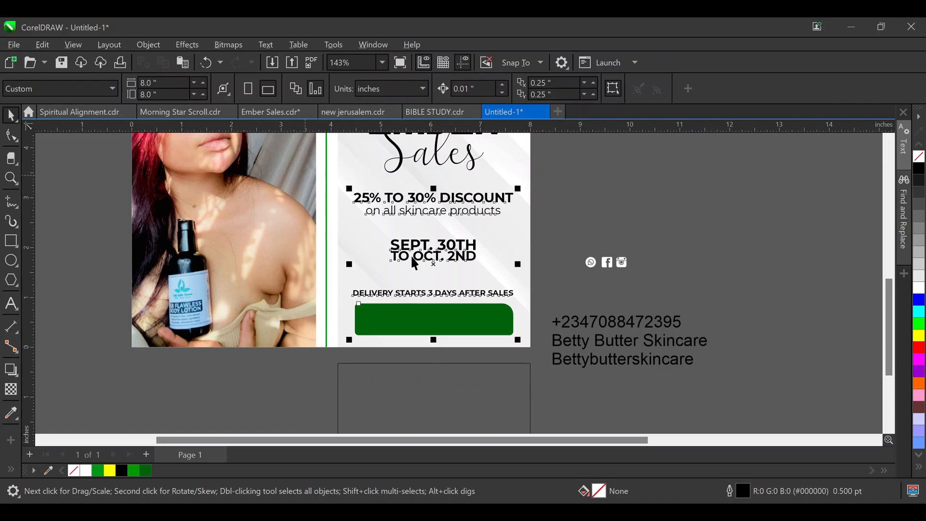
pyautogui.keyDown('shift'); pyautogui.click(478, 385); pyautogui.keyUp('shift')
# Centre the lower texts and green banner on the helper rectangle
pyautogui.press('c')
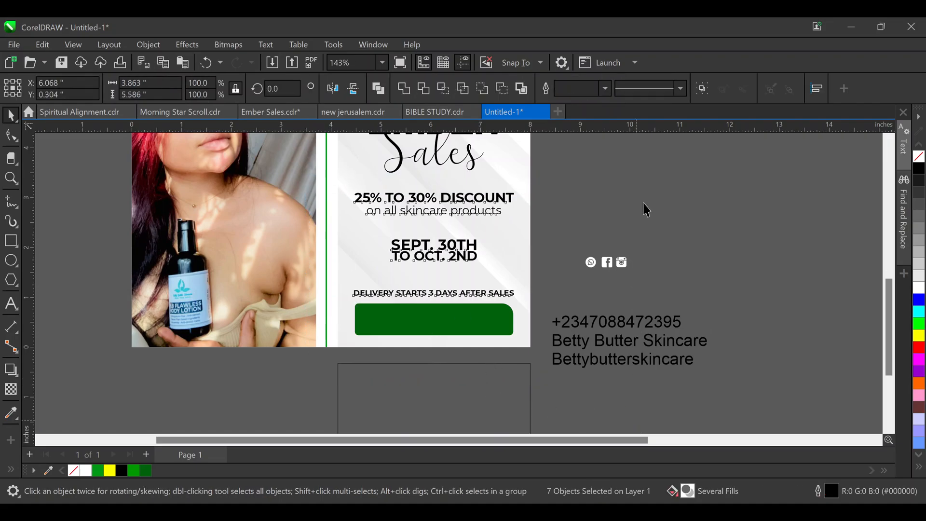
pyautogui.press('Escape')
pyautogui.scroll(-2, 488, 269)
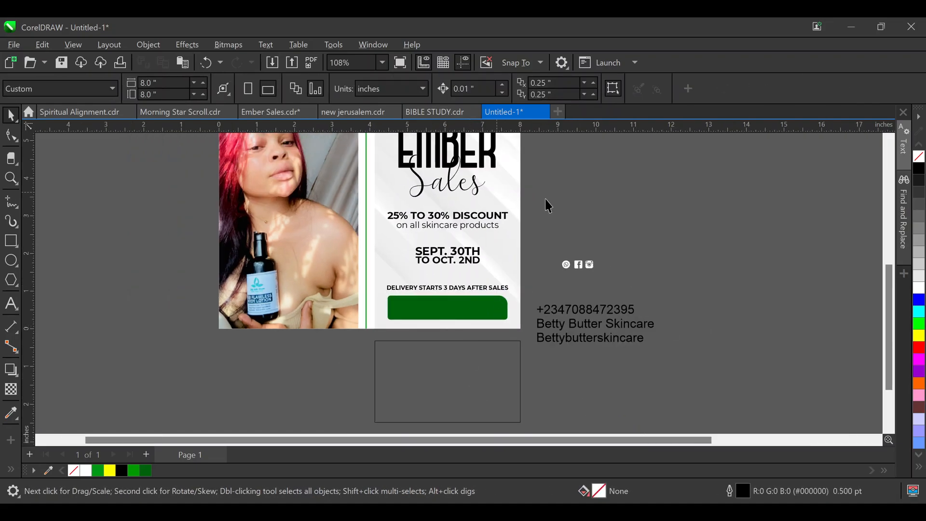
pyautogui.scroll(3, 422, 150)
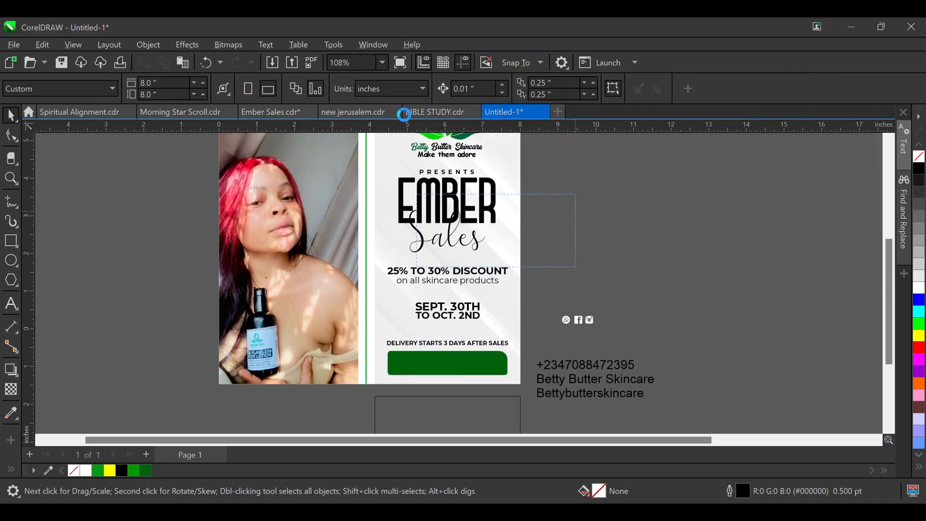
pyautogui.moveTo(369, 128); pyautogui.dragTo(366, 148)
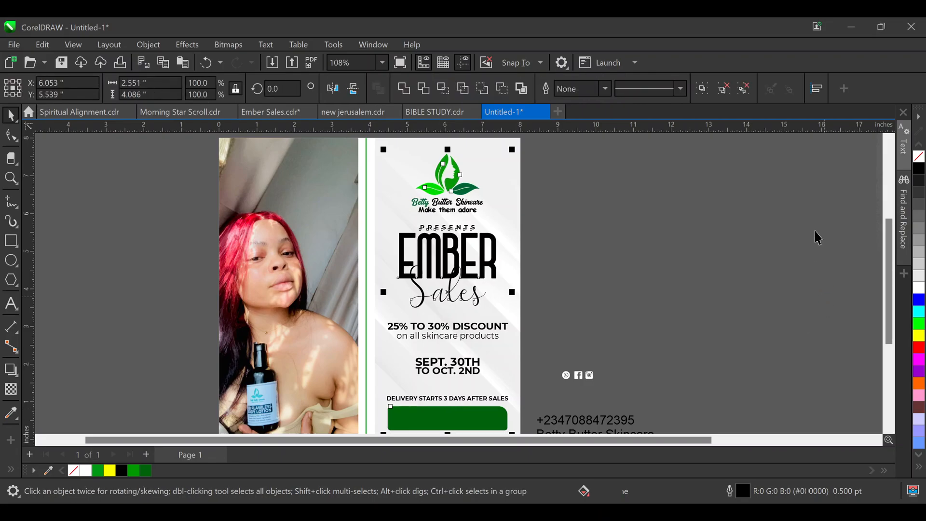
pyautogui.click(533, 374)
pyautogui.scroll(-1, 517, 296)
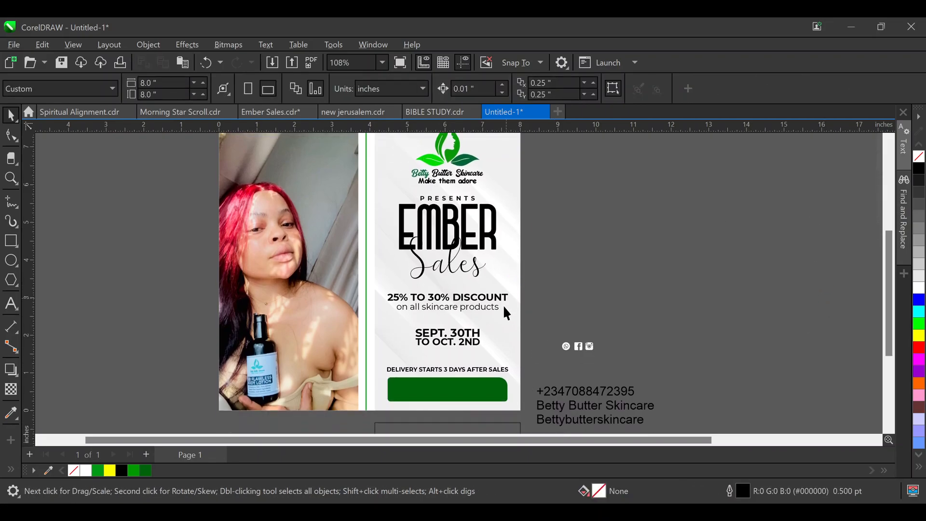
pyautogui.click(472, 432)
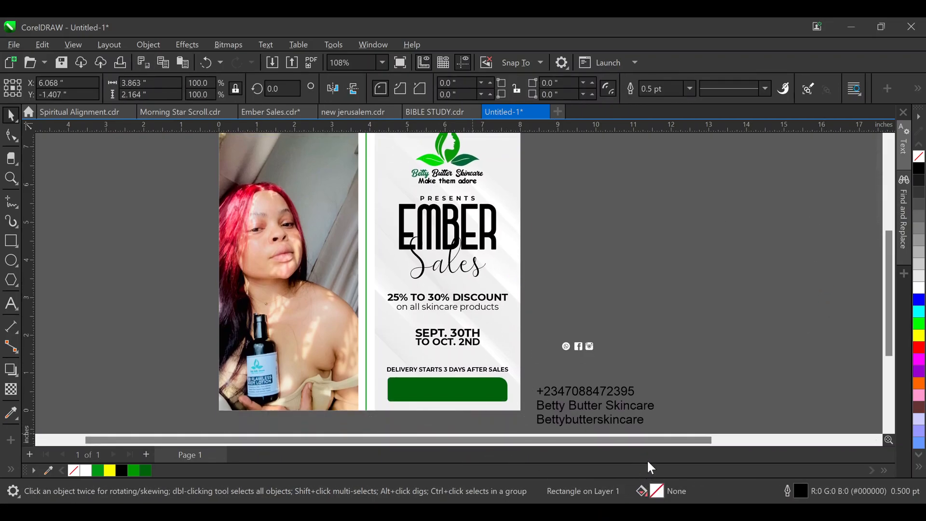
pyautogui.scroll(1, 482, 328)
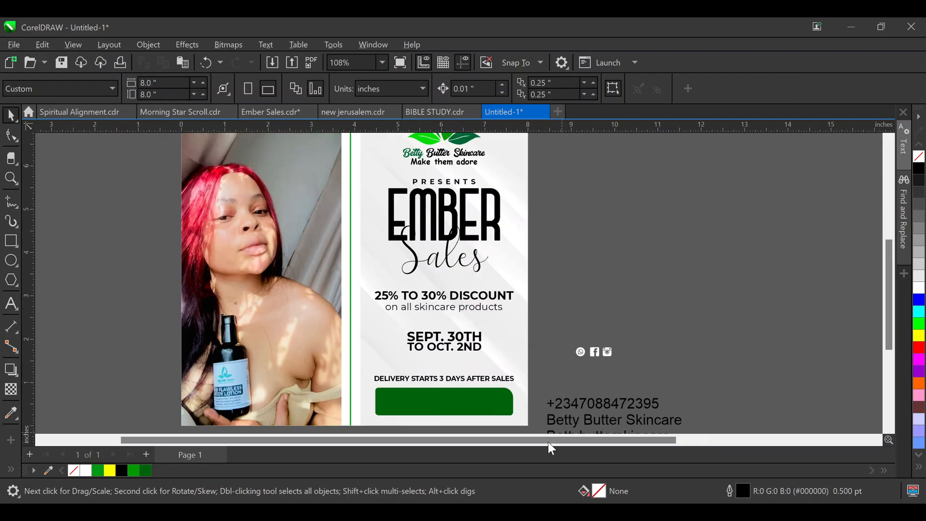
# Nudge the DELIVERY STARTS 3 DAYS AFTER SALES line up, away from the banner
pyautogui.click(484, 380)
pyautogui.press('Up')
pyautogui.press('Up')
pyautogui.press('Up')
pyautogui.press('Up')
pyautogui.press('Up')
pyautogui.press('Up')
pyautogui.press('Up')
pyautogui.press('Up')
pyautogui.press('Up')
pyautogui.press('Up')
pyautogui.press('Up')
pyautogui.press('Up')
pyautogui.press('Up')
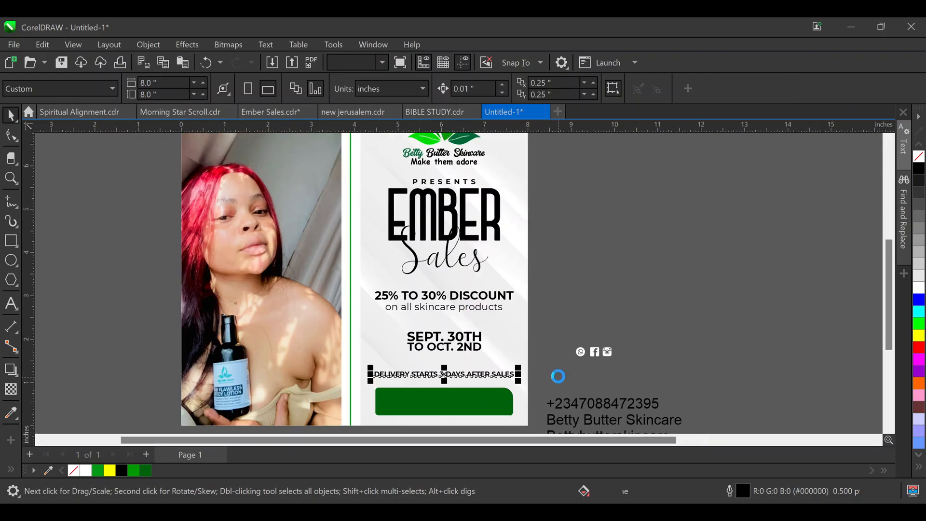
pyautogui.scroll(-1, 663, 410)
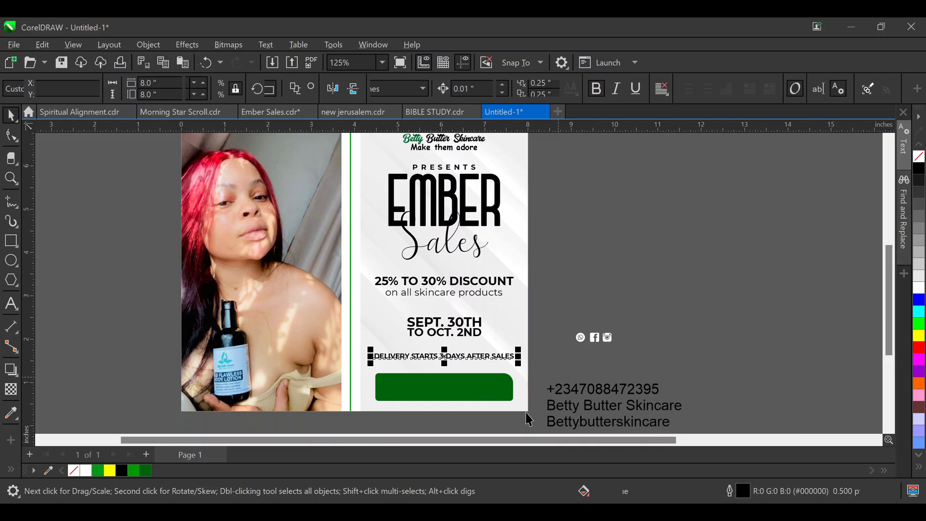
pyautogui.scroll(-1, 540, 424)
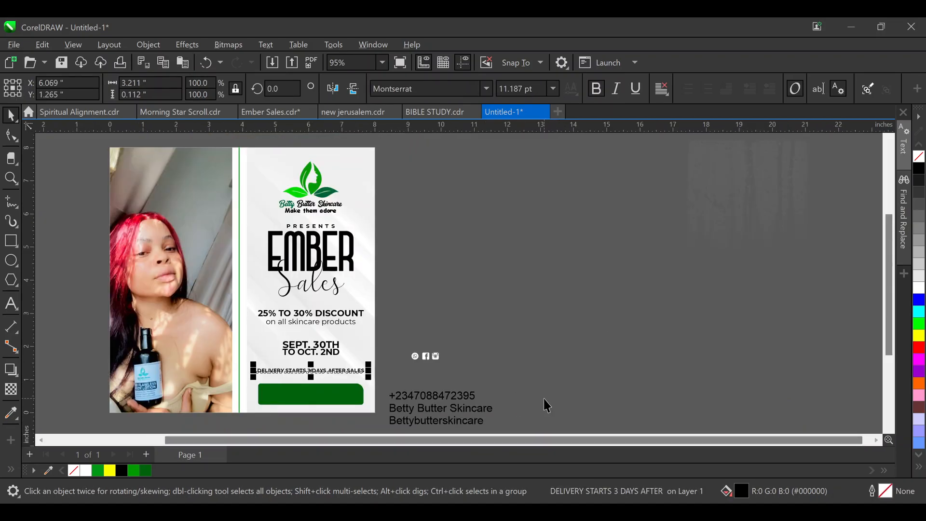
pyautogui.scroll(1, 255, 408)
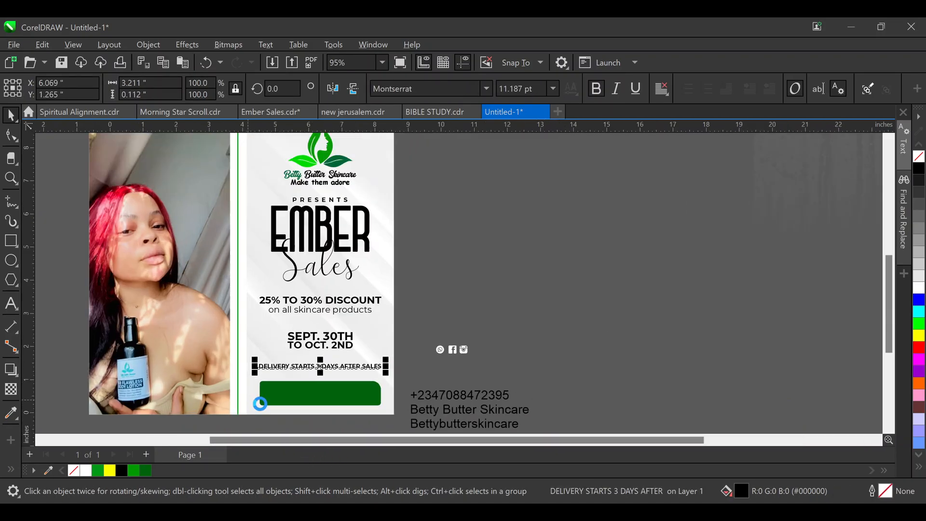
pyautogui.scroll(2, 260, 404)
pyautogui.scroll(-2, 346, 329)
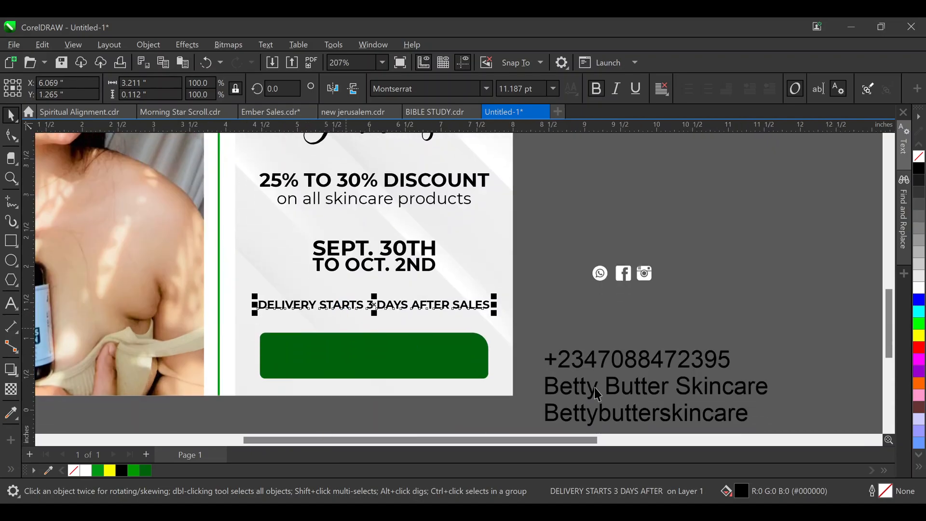
# Change the contact block font to Montserrat, break it apart with Ctrl+K, and bold the phone line
pyautogui.click(668, 363)
pyautogui.doubleClick(676, 360)
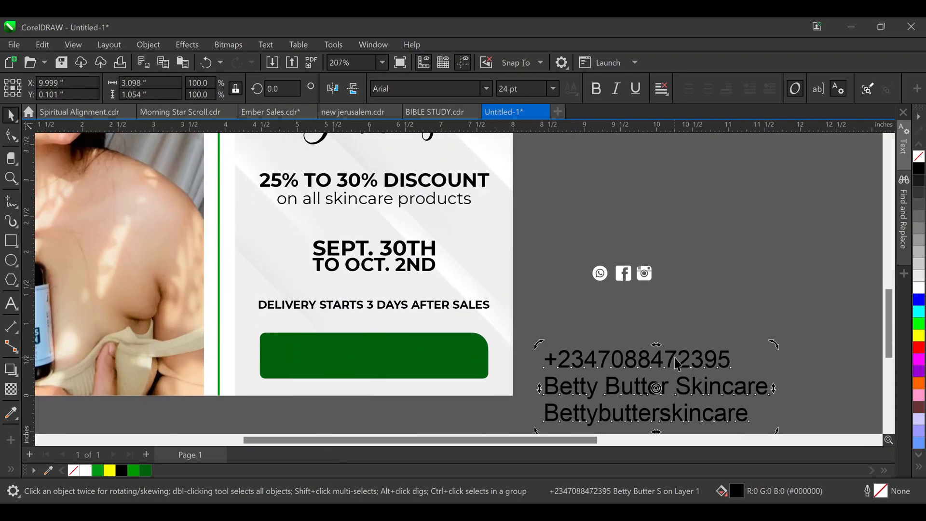
pyautogui.click(12, 115)
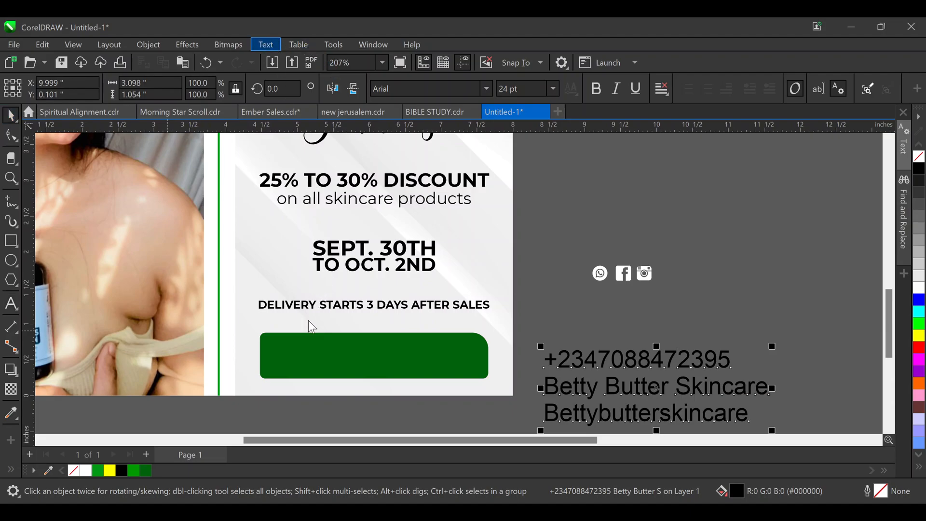
pyautogui.hotkey('alt', 'Tab')
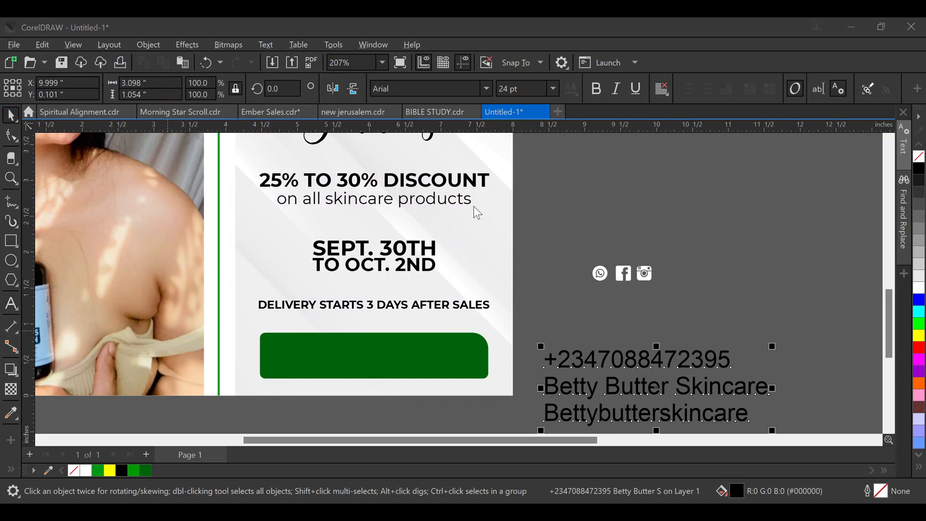
pyautogui.click(444, 319)
pyautogui.click(414, 93)
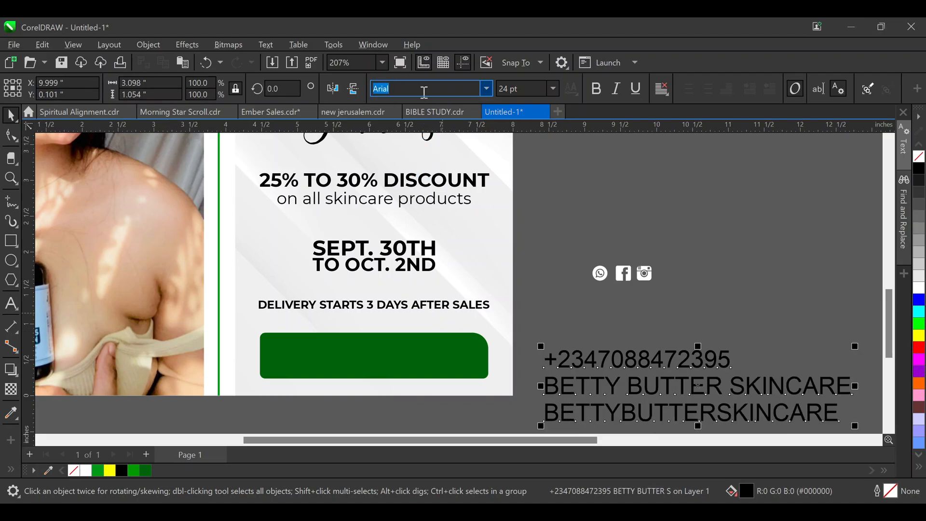
pyautogui.write('Montserrat')
pyautogui.press('Return')
pyautogui.hotkey('ctrl', 'k')
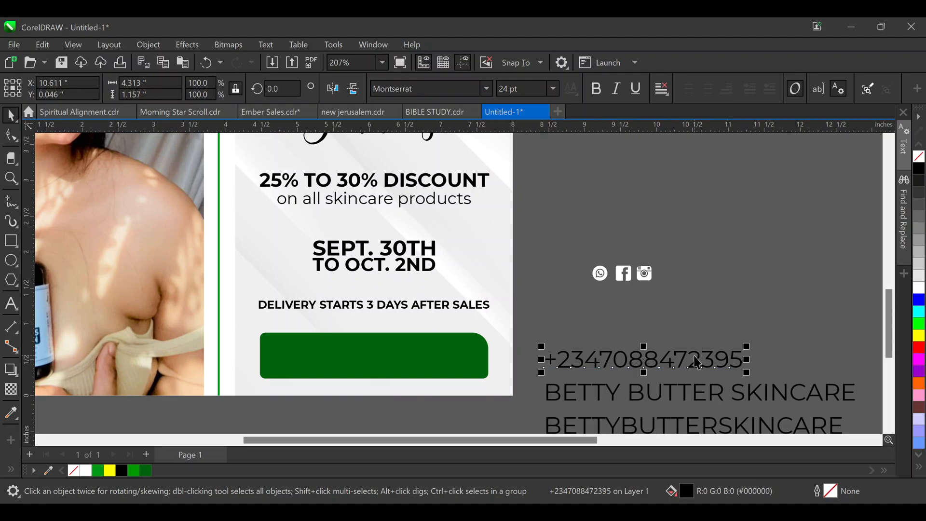
pyautogui.click(597, 89)
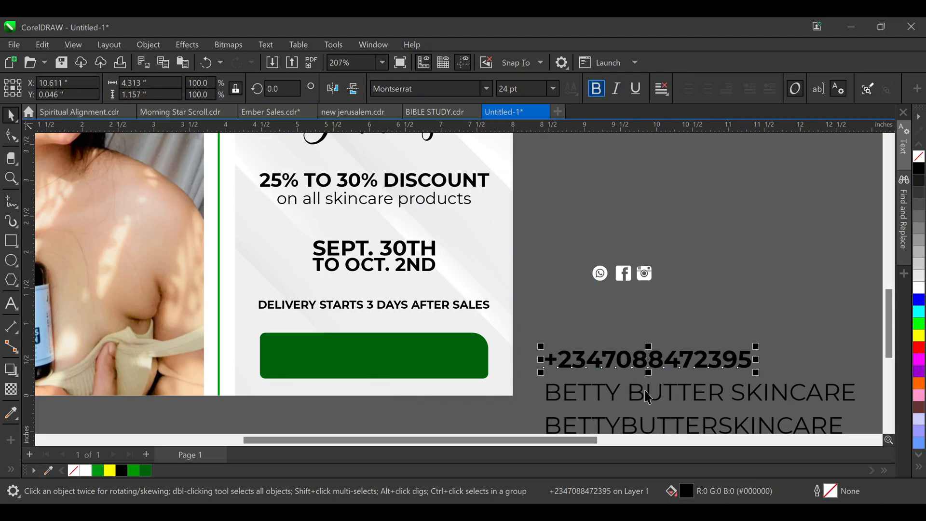
# Raise the Facebook and Instagram icons, and type the new phone number after the +234 prefix
pyautogui.click(628, 275)
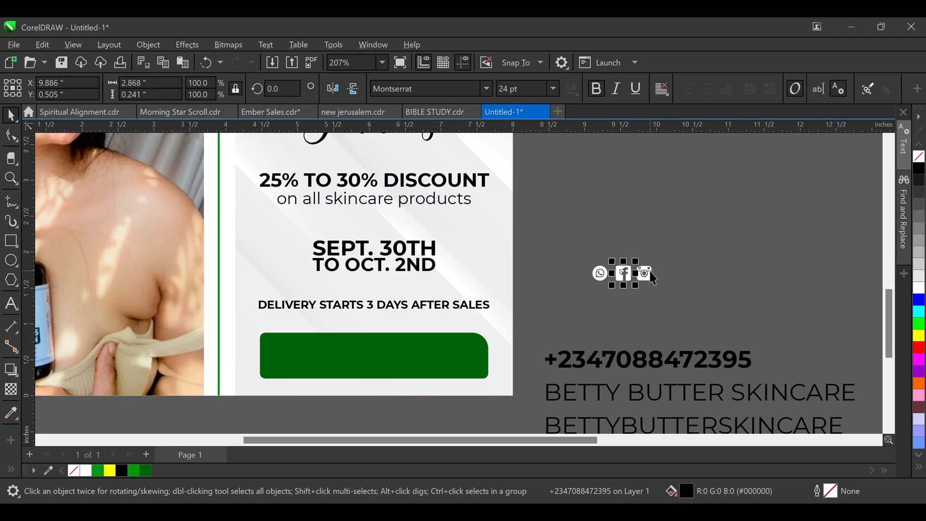
pyautogui.moveTo(622, 272); pyautogui.dragTo(631, 248)
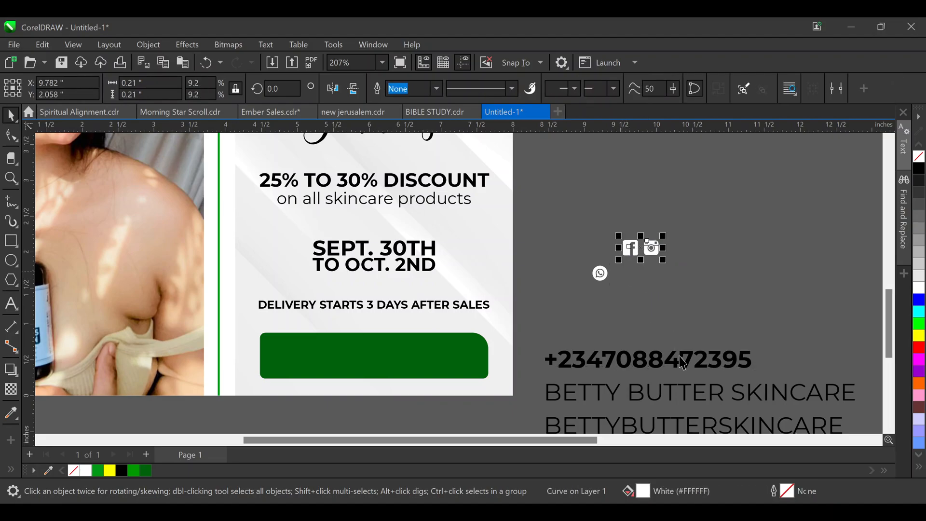
pyautogui.click(682, 363)
pyautogui.doubleClick(620, 362)
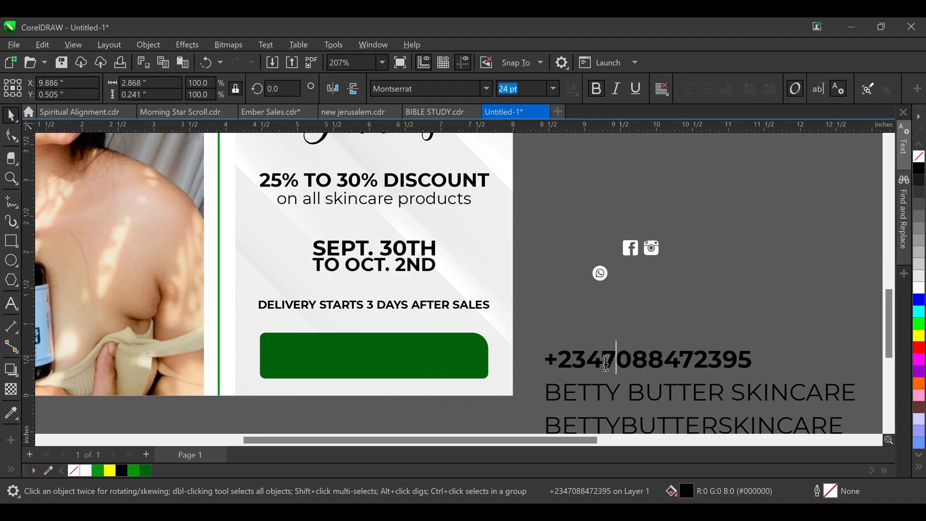
pyautogui.click(604, 361)
pyautogui.hotkey('shift', 'End')
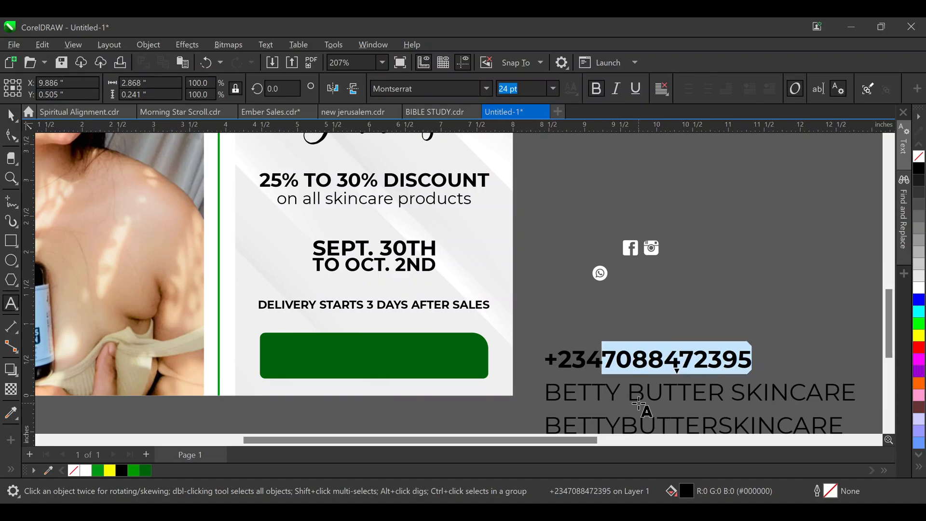
pyautogui.write('8120')
pyautogui.press('BackSpace')
pyautogui.press('BackSpace')
pyautogui.press('BackSpace')
pyautogui.press('BackSpace')
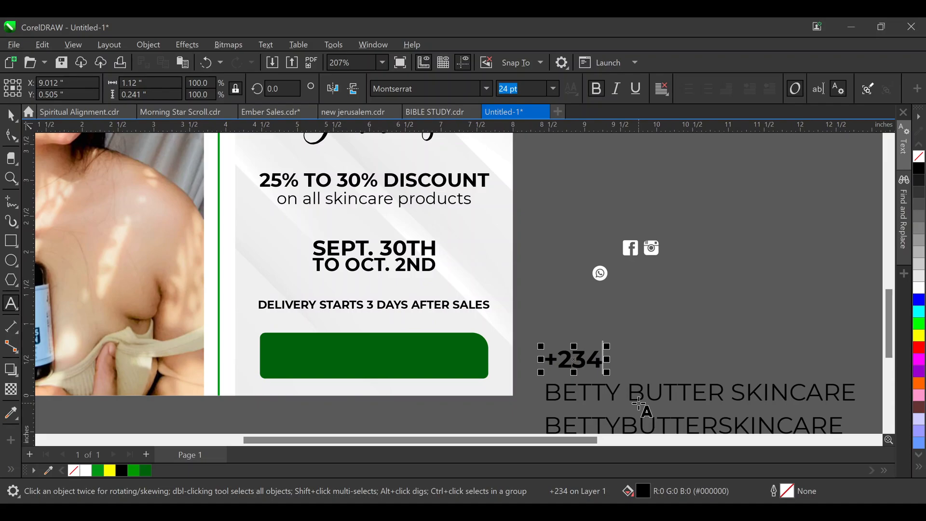
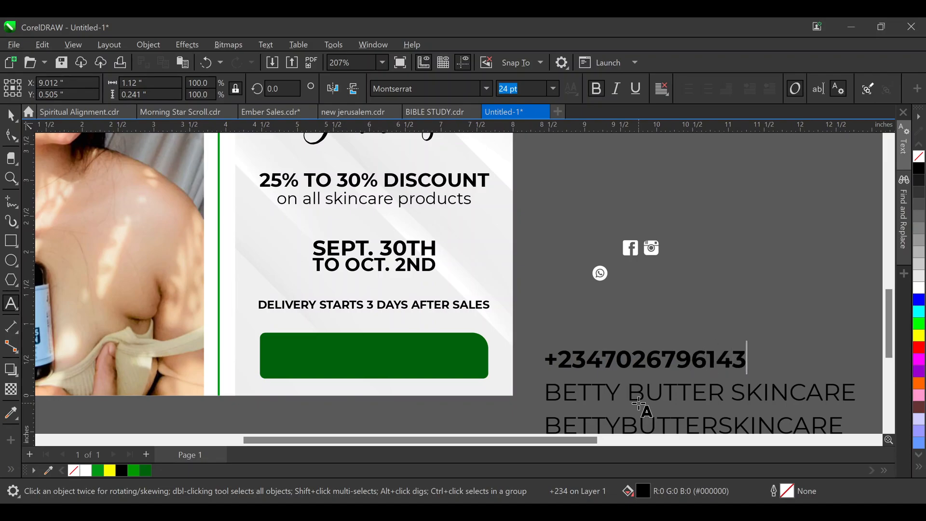
pyautogui.press('Escape')
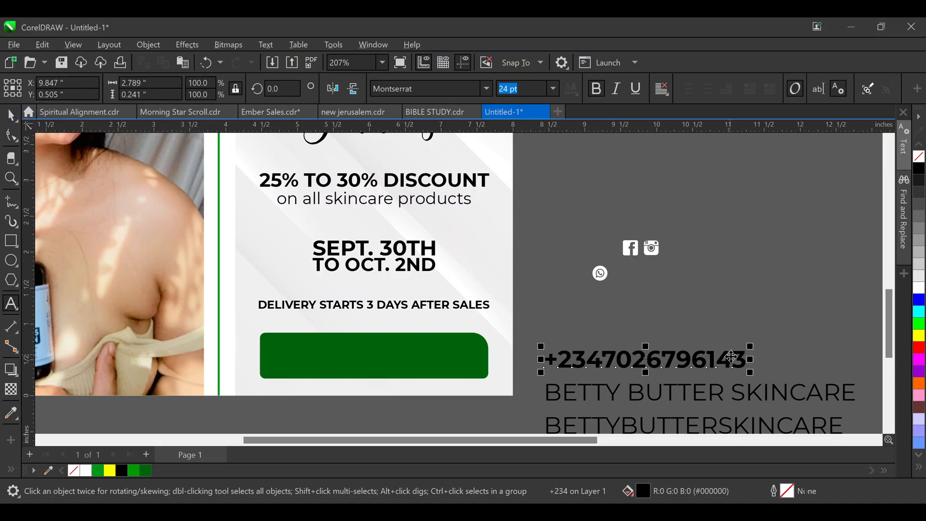
# Move the phone number onto the green button, shrink it, and place the WhatsApp icon beside it
pyautogui.moveTo(712, 361); pyautogui.dragTo(476, 358)
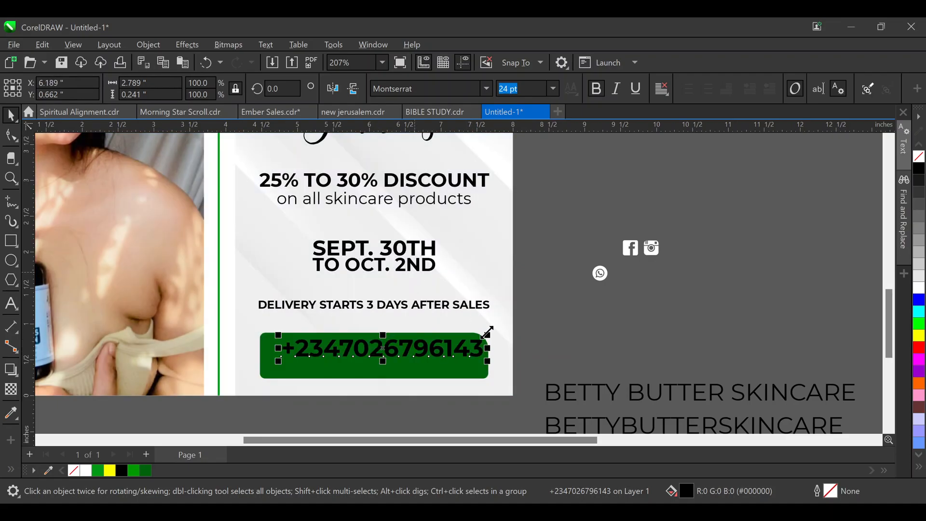
pyautogui.click(484, 317)
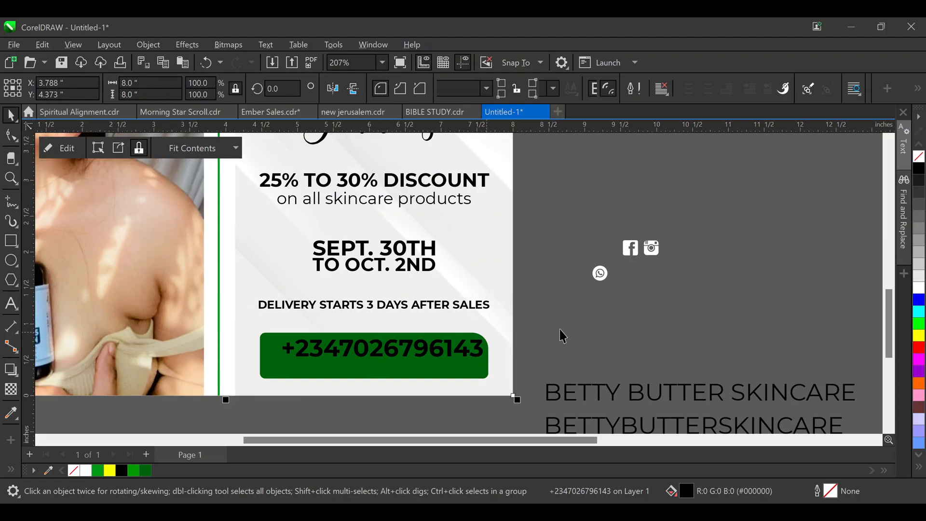
pyautogui.click(475, 355)
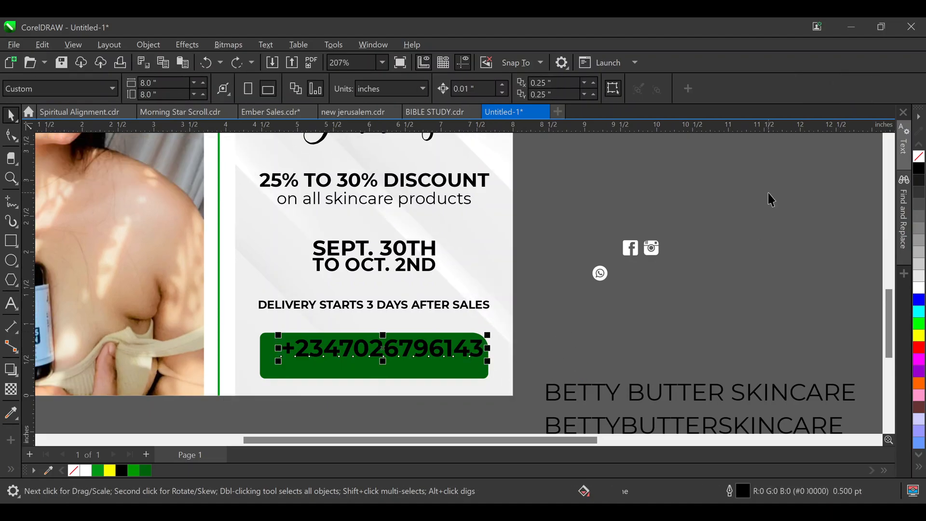
pyautogui.moveTo(490, 332); pyautogui.dragTo(479, 319)
pyautogui.moveTo(600, 274); pyautogui.dragTo(266, 347)
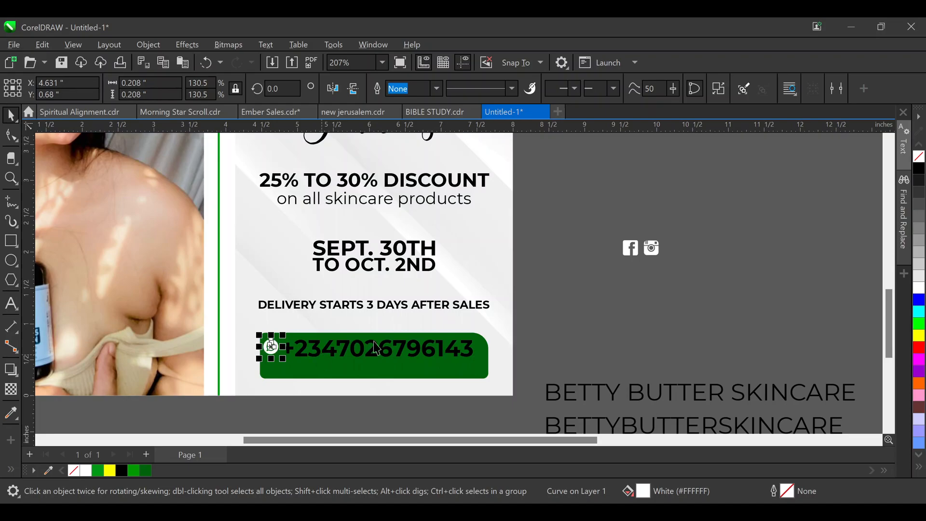
# Make the phone number white, group it with the WhatsApp icon, and centre it on the banner
pyautogui.moveTo(588, 215); pyautogui.dragTo(705, 290)
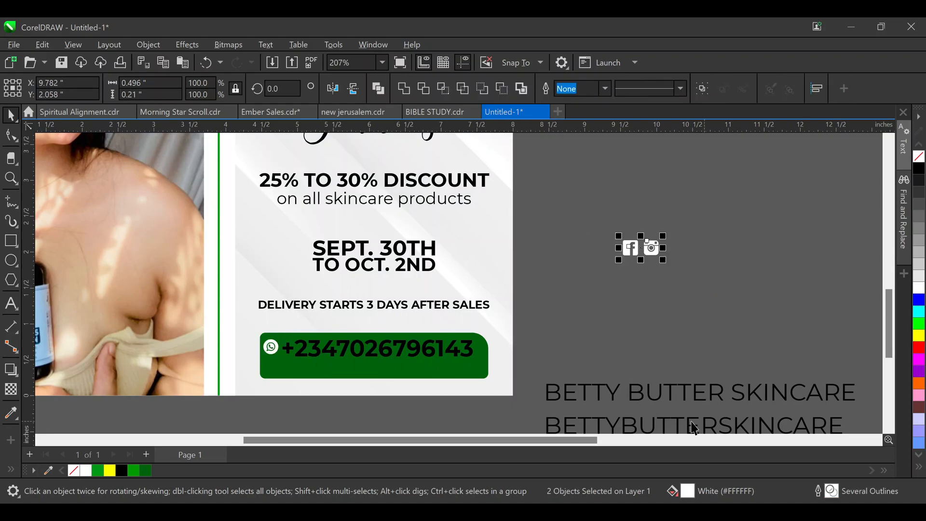
pyautogui.click(699, 406)
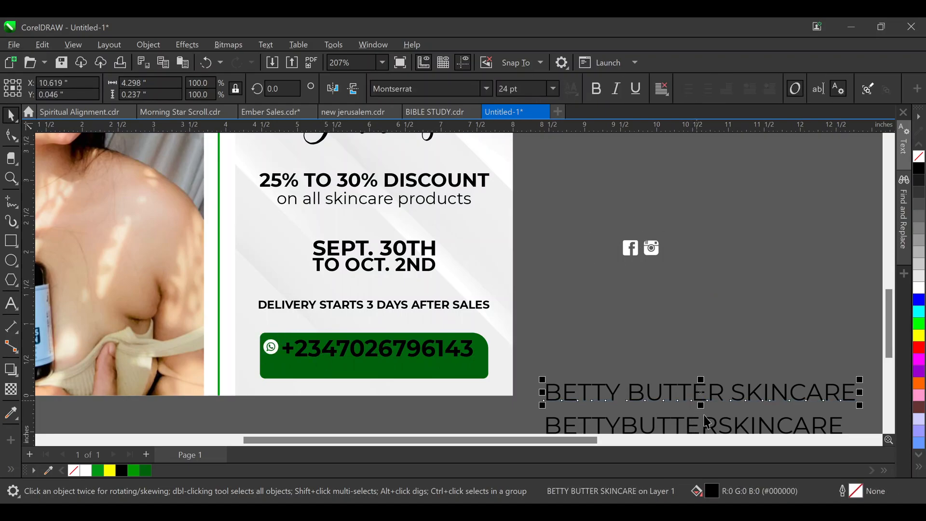
pyautogui.click(706, 420)
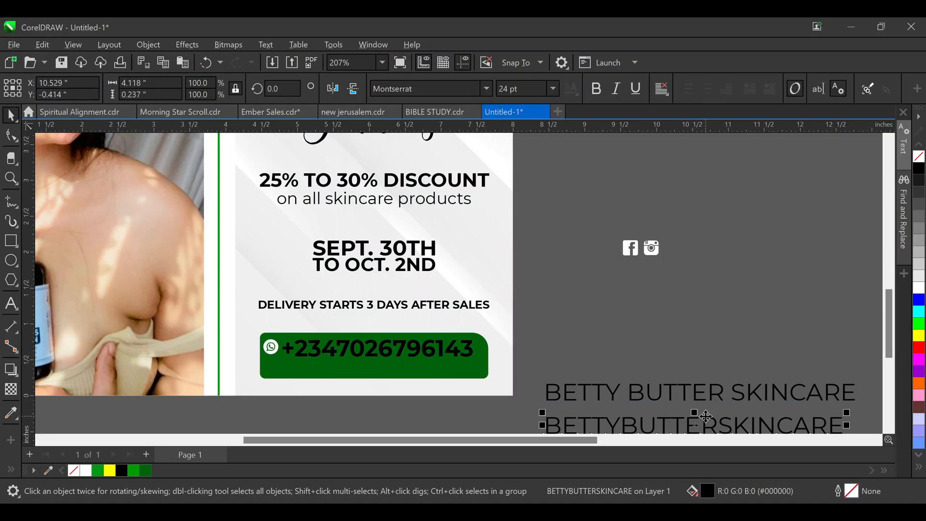
pyautogui.click(437, 354)
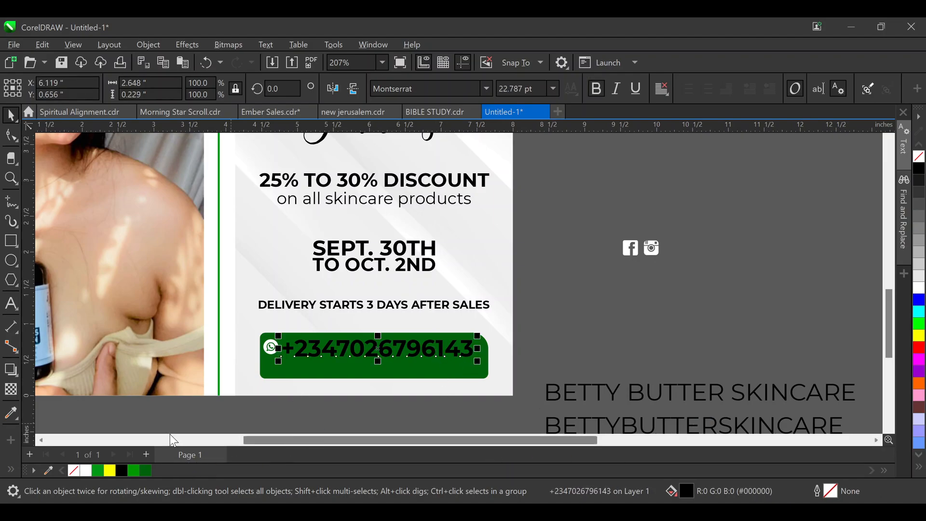
pyautogui.click(86, 470)
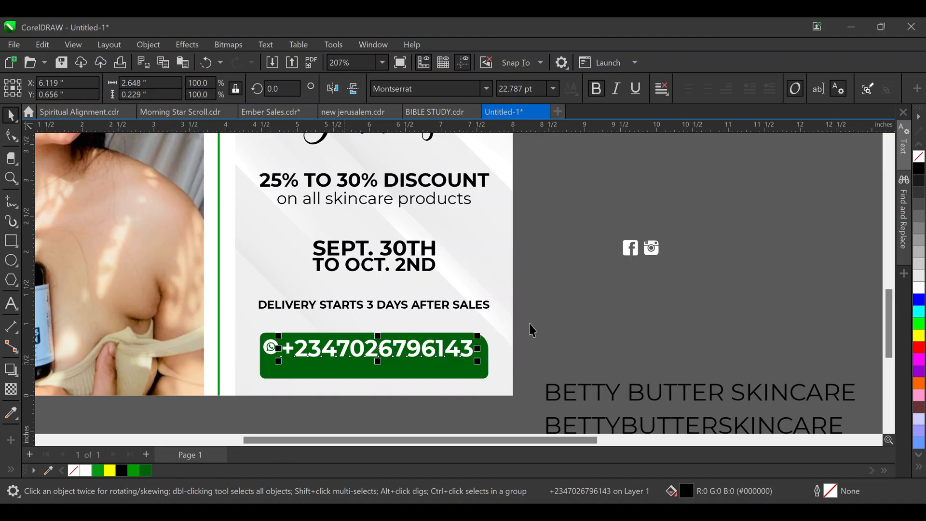
pyautogui.moveTo(530, 323); pyautogui.dragTo(242, 368)
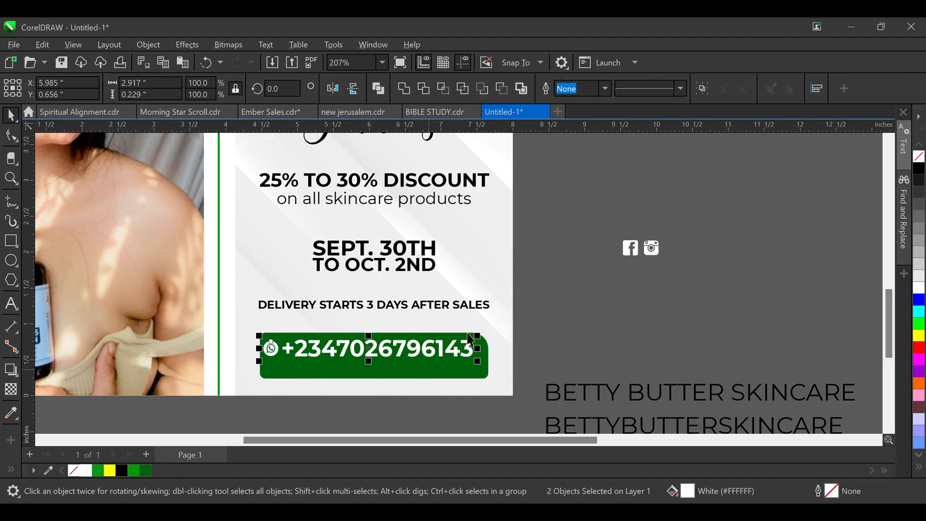
pyautogui.hotkey('ctrl', 'g')
pyautogui.keyDown('shift'); pyautogui.click(466, 368); pyautogui.keyUp('shift')
pyautogui.press('c')
pyautogui.click(563, 319)
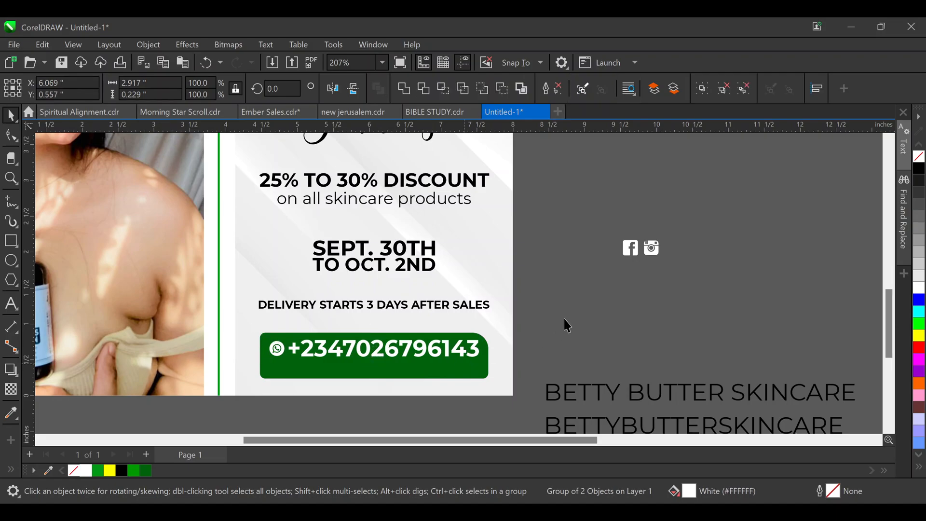
pyautogui.click(462, 349)
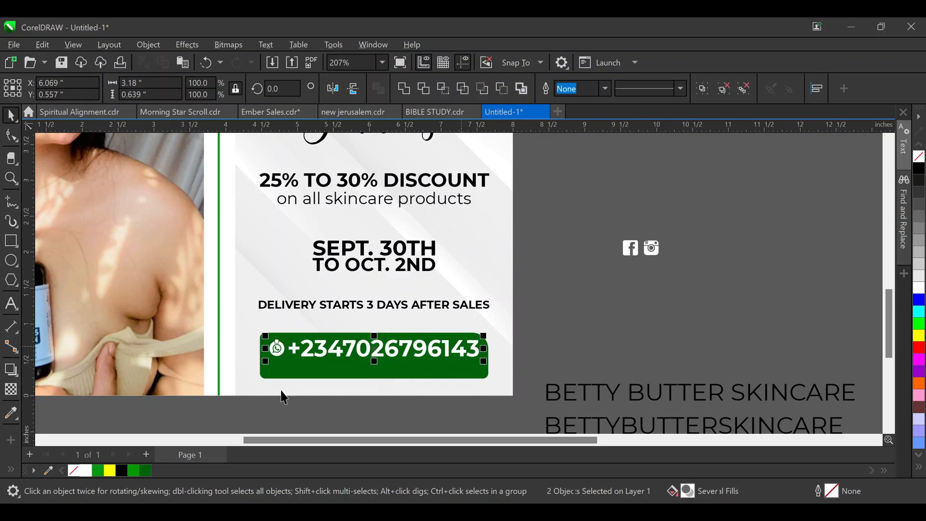
# Shrink the phone number and WhatsApp group slightly within the green banner
pyautogui.click(110, 470)
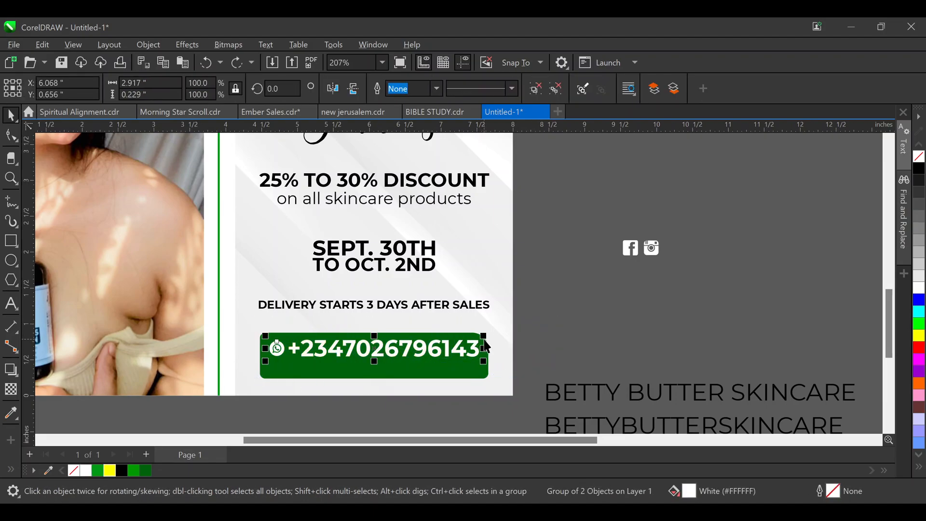
pyautogui.moveTo(484, 335); pyautogui.dragTo(477, 336)
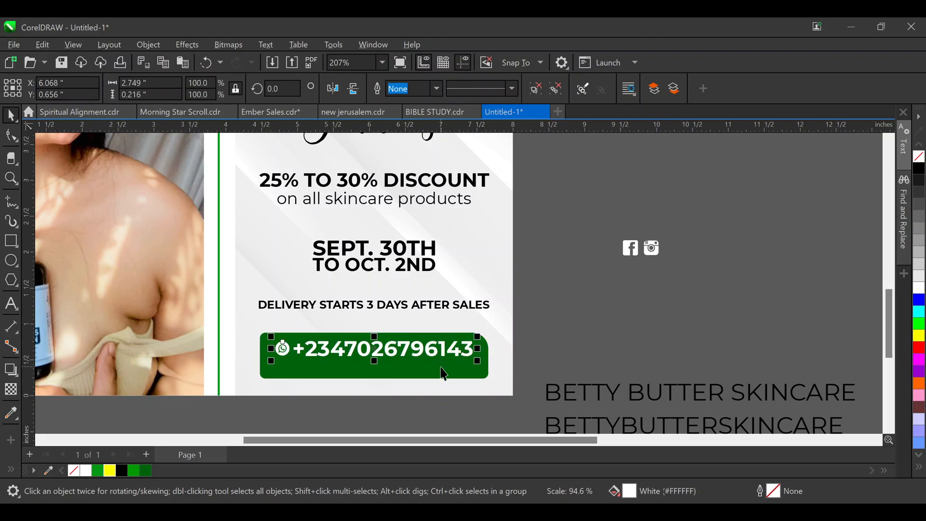
pyautogui.keyDown('shift'); pyautogui.click(461, 372); pyautogui.keyUp('shift')
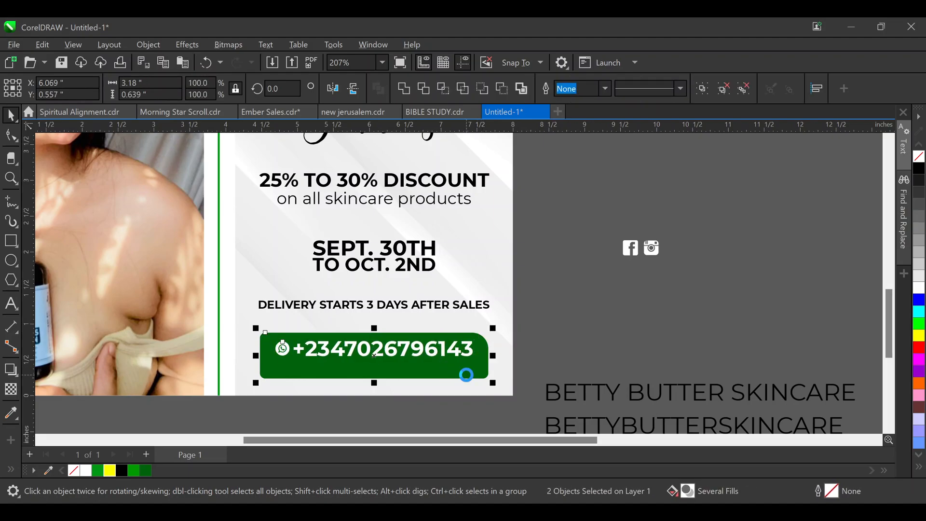
pyautogui.click(550, 329)
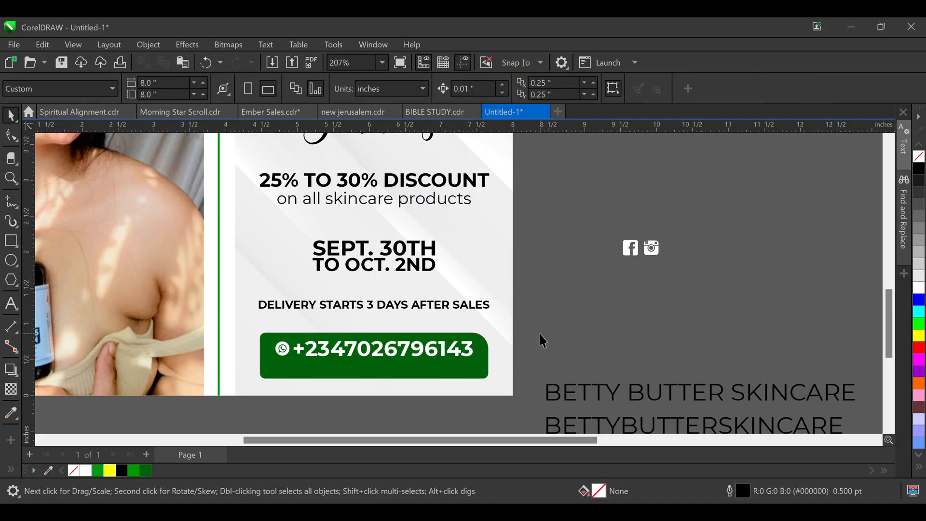
# Try a white fill on the green box, undo it, and move the business name higher
pyautogui.click(484, 344)
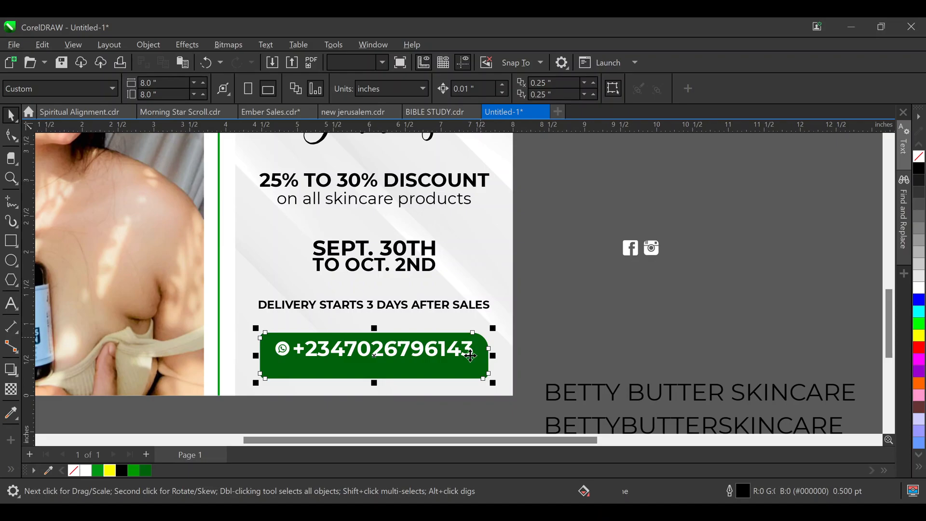
pyautogui.click(86, 471)
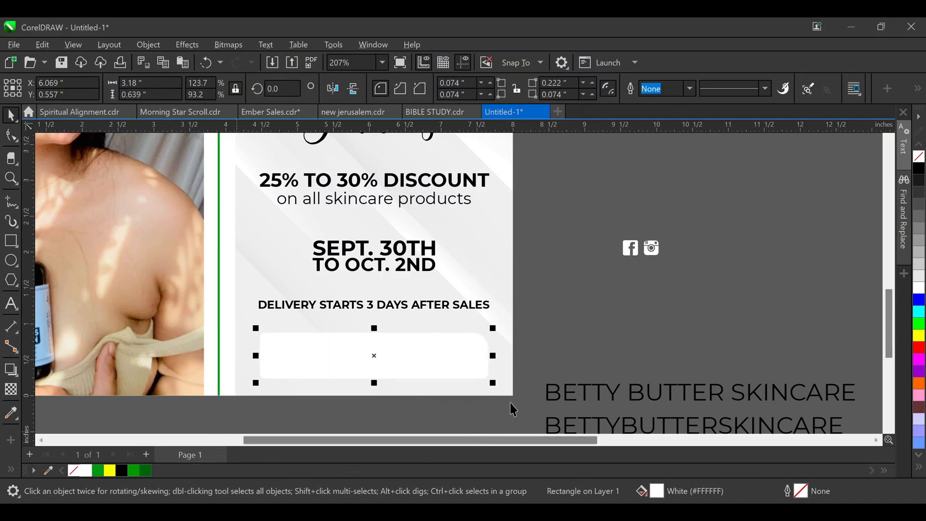
pyautogui.hotkey('ctrl', 'z')
pyautogui.click(554, 346)
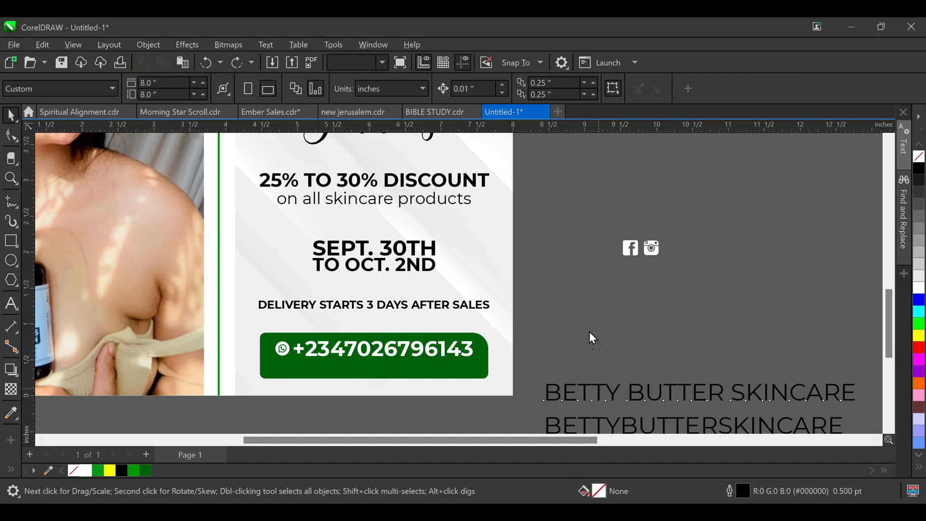
pyautogui.moveTo(592, 338); pyautogui.dragTo(586, 327)
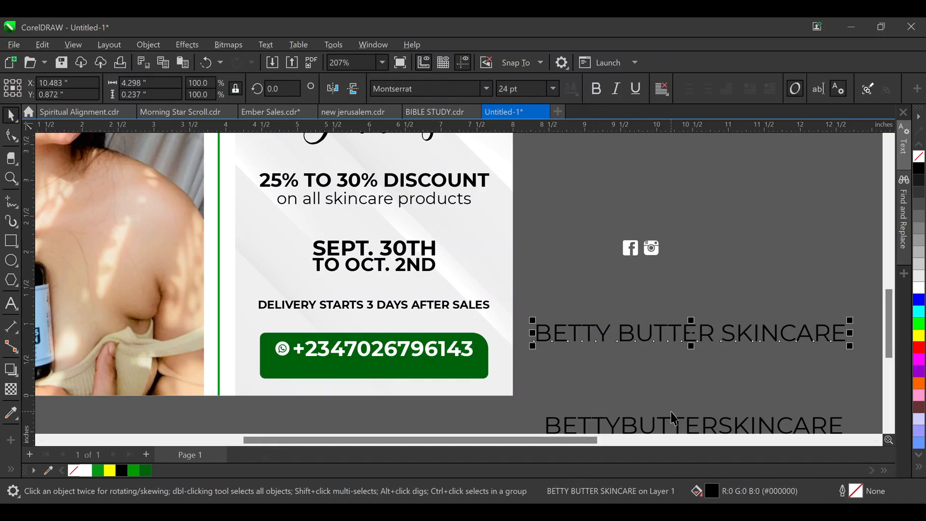
# Move the handle under the business name, make it lowercase, and set the name to title case
pyautogui.moveTo(678, 426); pyautogui.dragTo(668, 358)
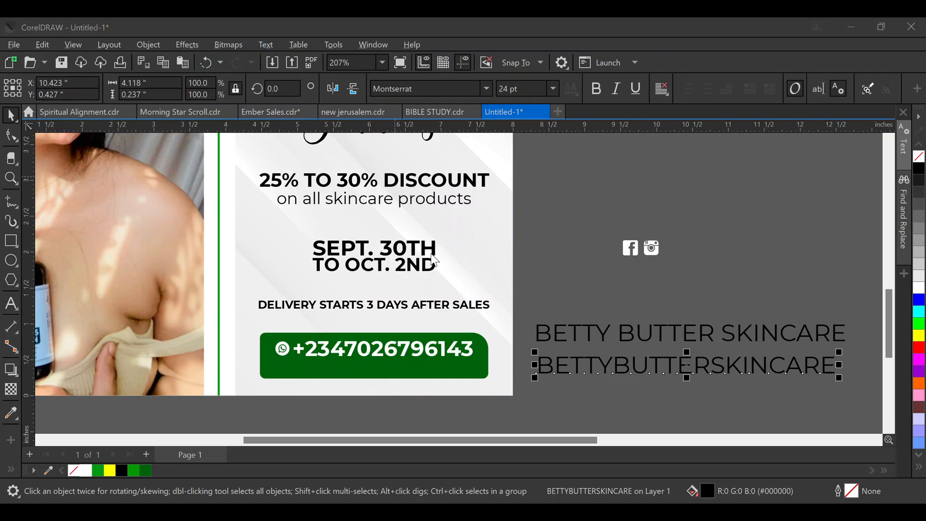
pyautogui.click(452, 310)
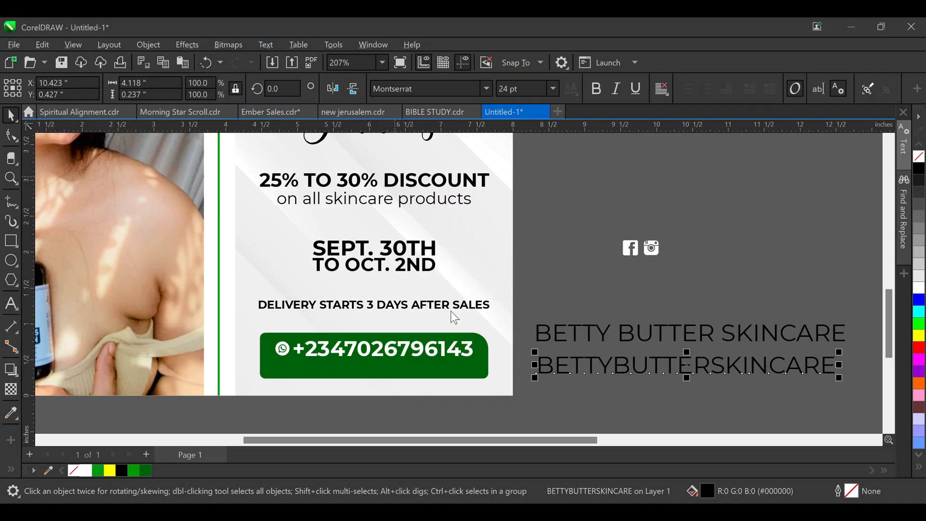
pyautogui.click(593, 326)
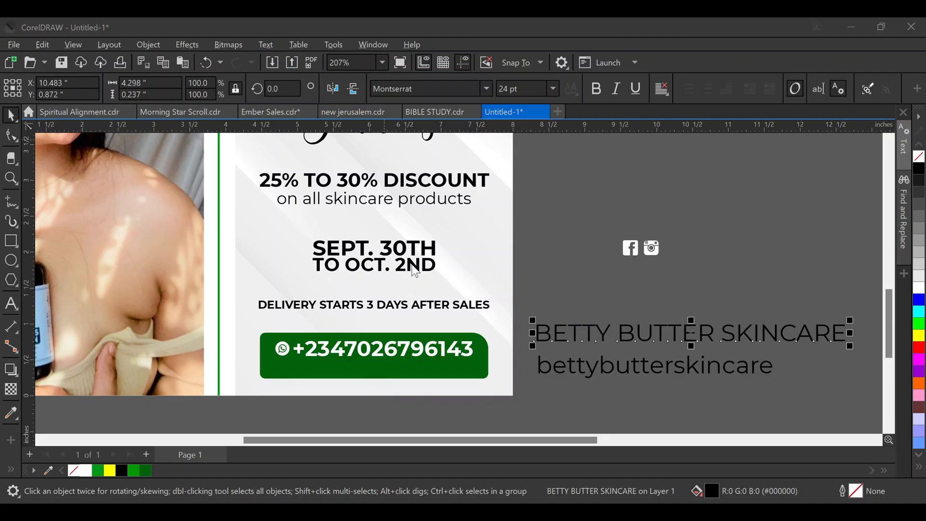
pyautogui.click(437, 313)
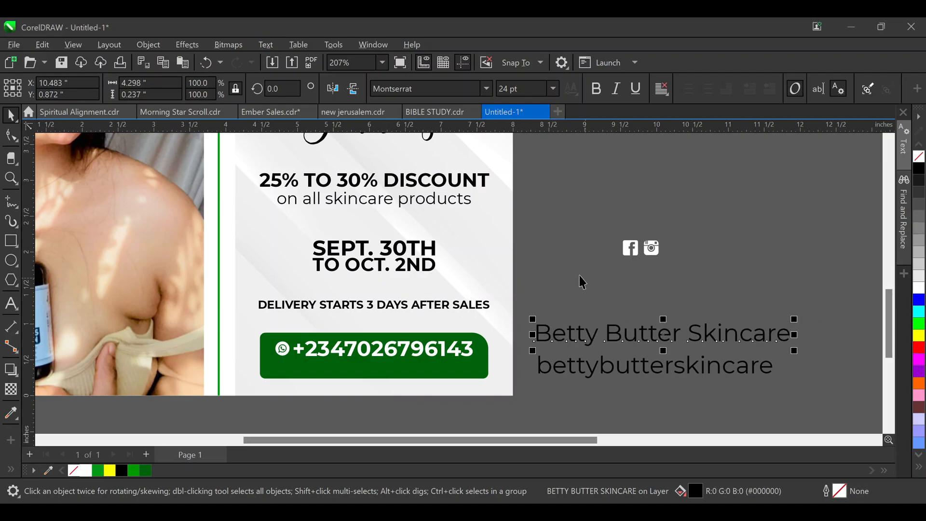
pyautogui.keyDown('shift'); pyautogui.click(626, 365); pyautogui.keyUp('shift')
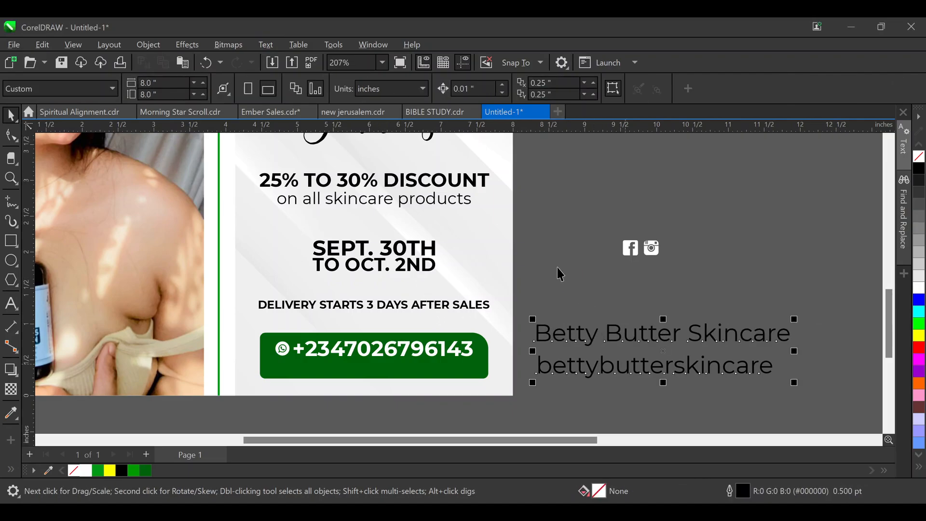
pyautogui.click(504, 89)
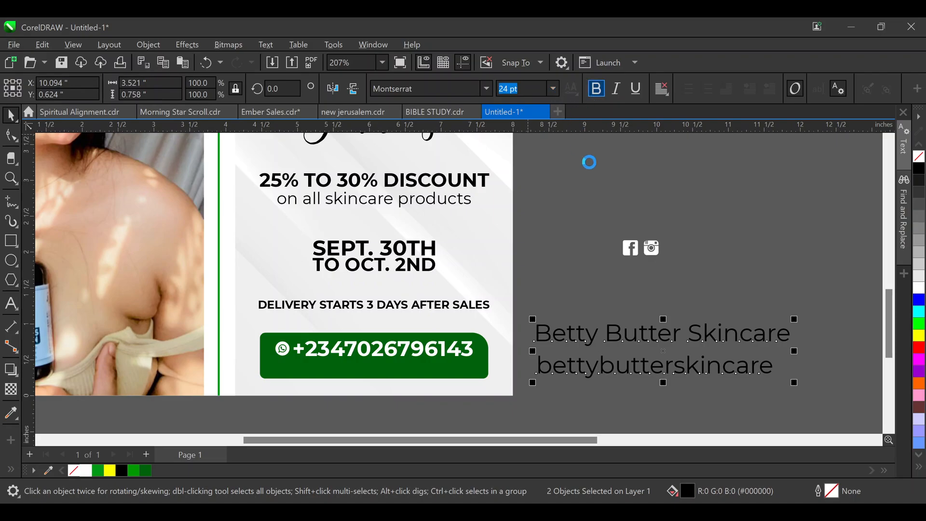
# Scale both name texts to about 41% and set them side by side on the green button
pyautogui.moveTo(849, 286); pyautogui.dragTo(515, 395)
pyautogui.moveTo(808, 317); pyautogui.dragTo(651, 285)
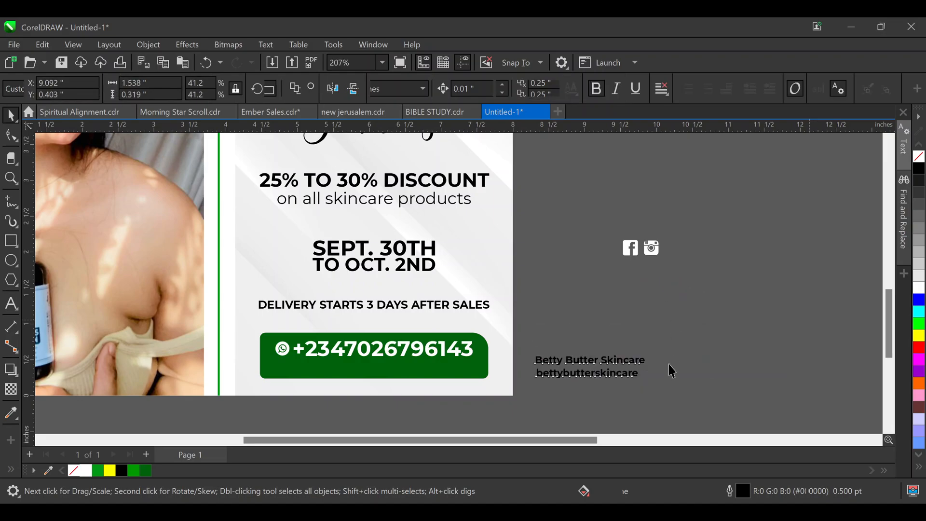
pyautogui.moveTo(366, 364)
pyautogui.mouseDown()
pyautogui.moveTo(342, 366)
pyautogui.moveTo(365, 367)
pyautogui.mouseUp()
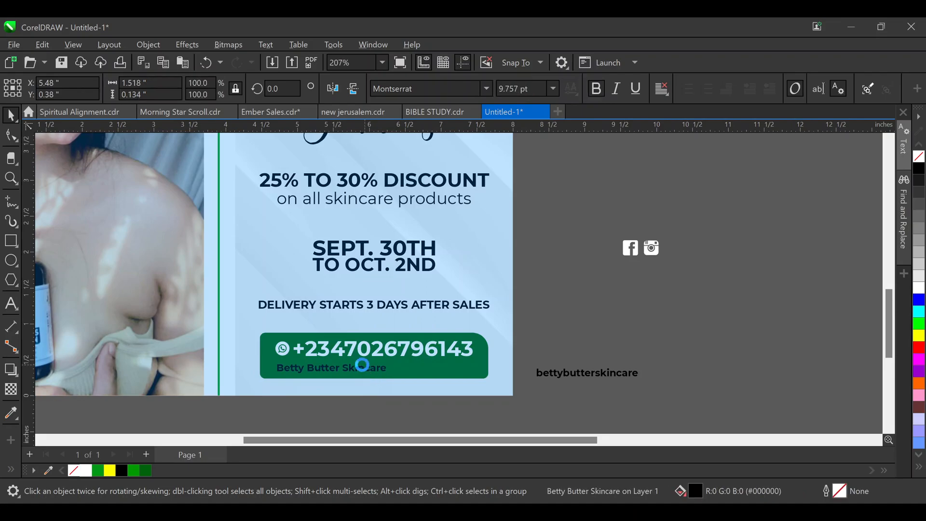
pyautogui.moveTo(573, 377); pyautogui.dragTo(426, 373)
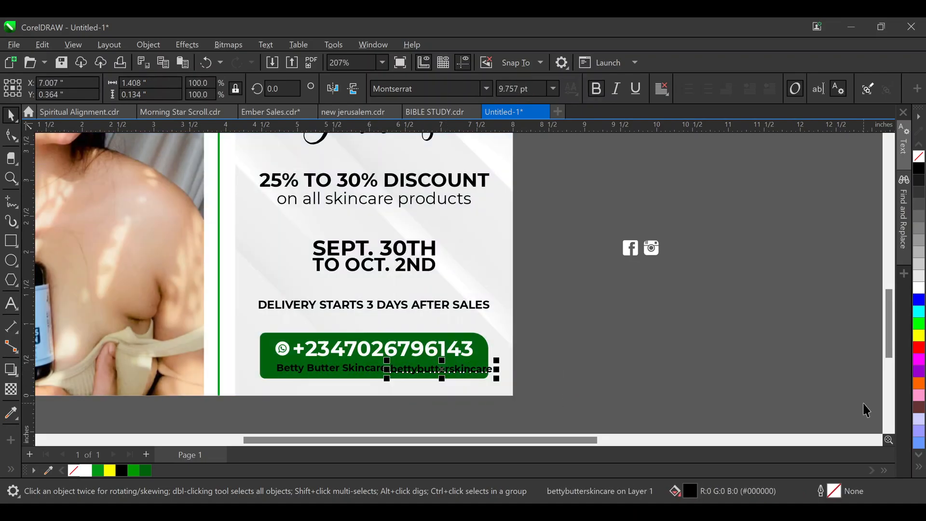
pyautogui.hscroll(-5, 381, 394)
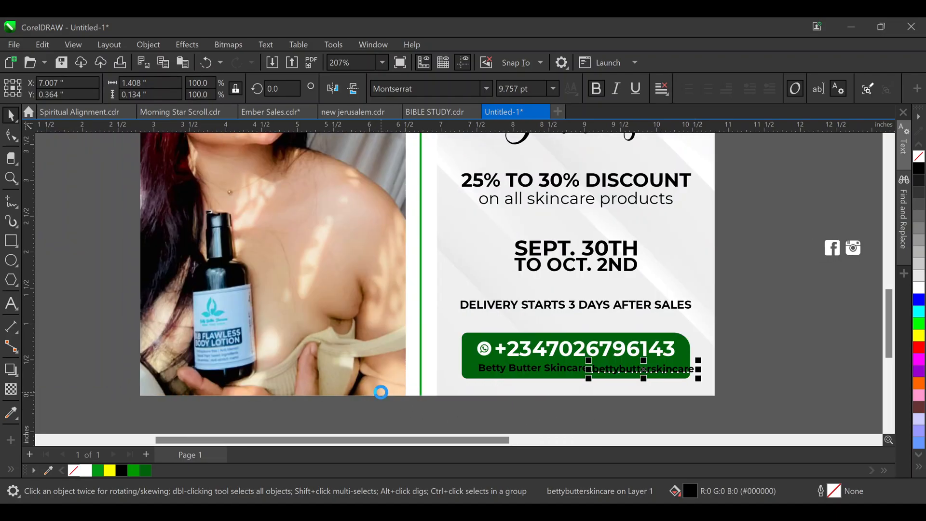
pyautogui.scroll(3, 606, 368)
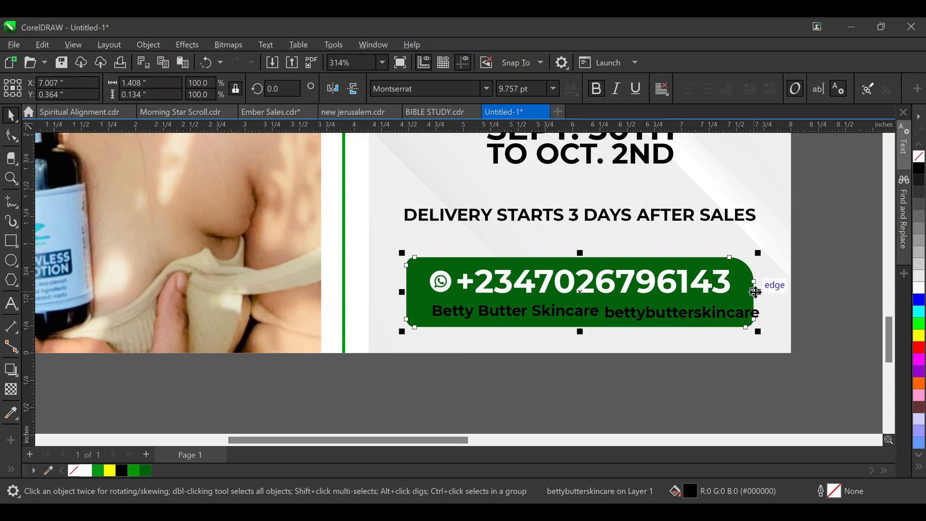
# Widen the green phone button to the right and shift the handle text right
pyautogui.click(749, 293)
pyautogui.moveTo(761, 292); pyautogui.dragTo(781, 292)
pyautogui.click(798, 292)
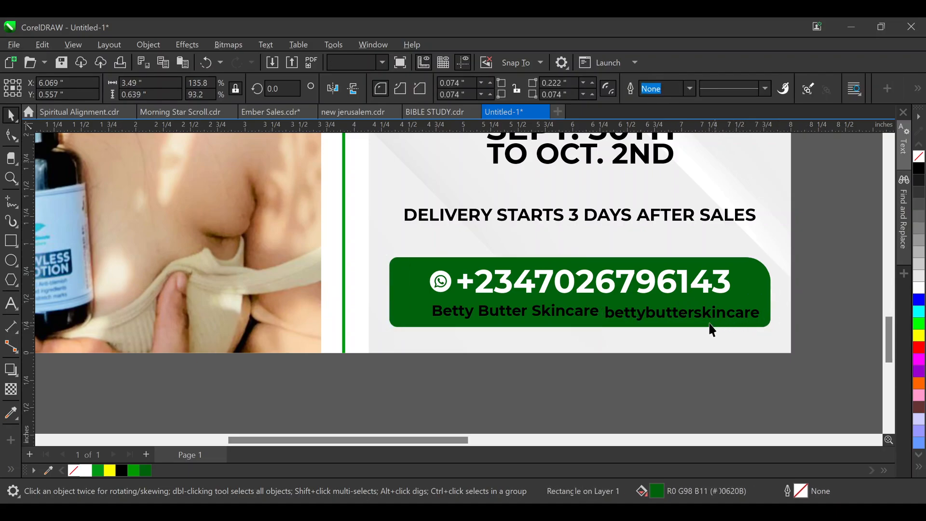
pyautogui.moveTo(641, 319); pyautogui.dragTo(661, 319)
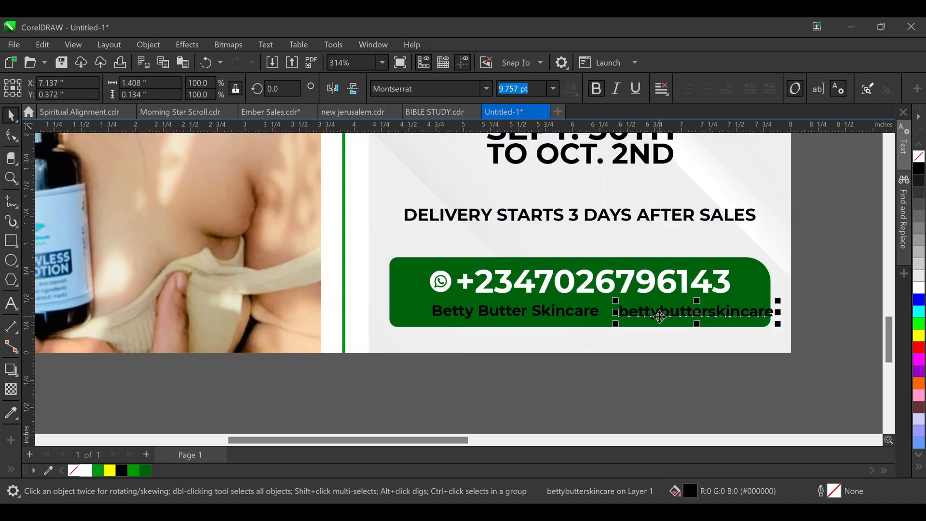
pyautogui.keyDown('shift'); pyautogui.click(584, 317); pyautogui.keyUp('shift')
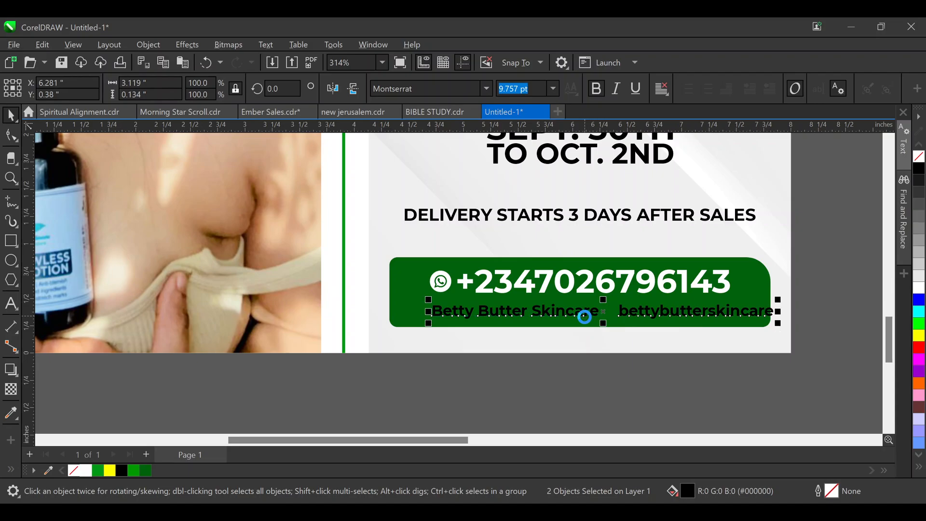
pyautogui.press('Escape')
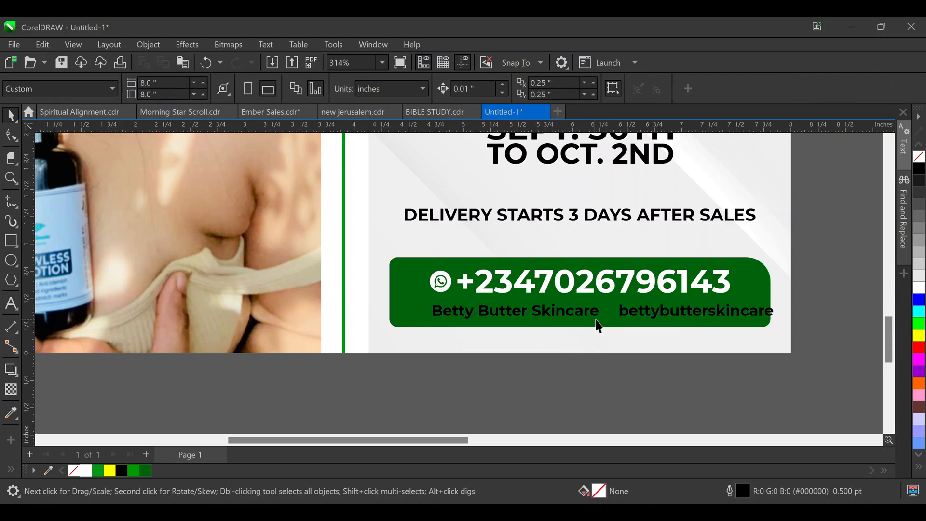
# Nudge the business name and handle left together so they sit evenly on the button
pyautogui.click(588, 321)
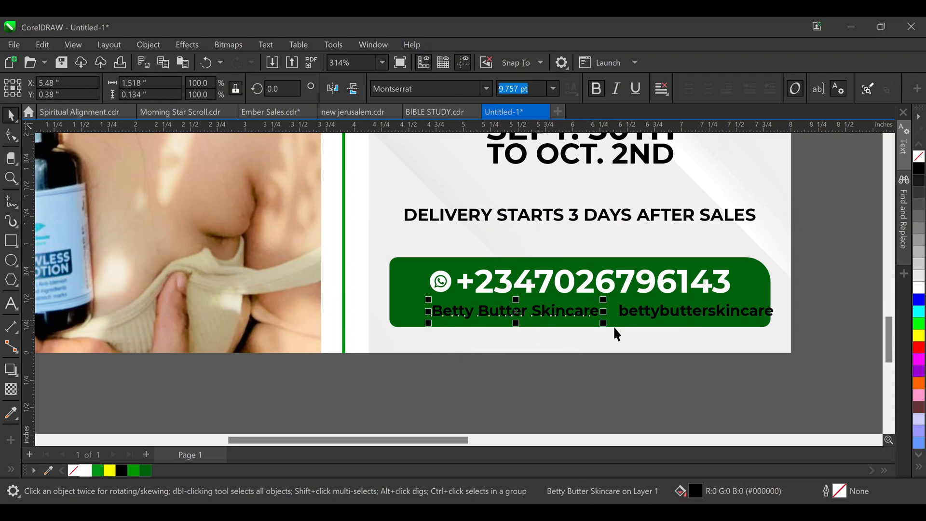
pyautogui.moveTo(777, 362); pyautogui.dragTo(414, 298)
pyautogui.press('Left')
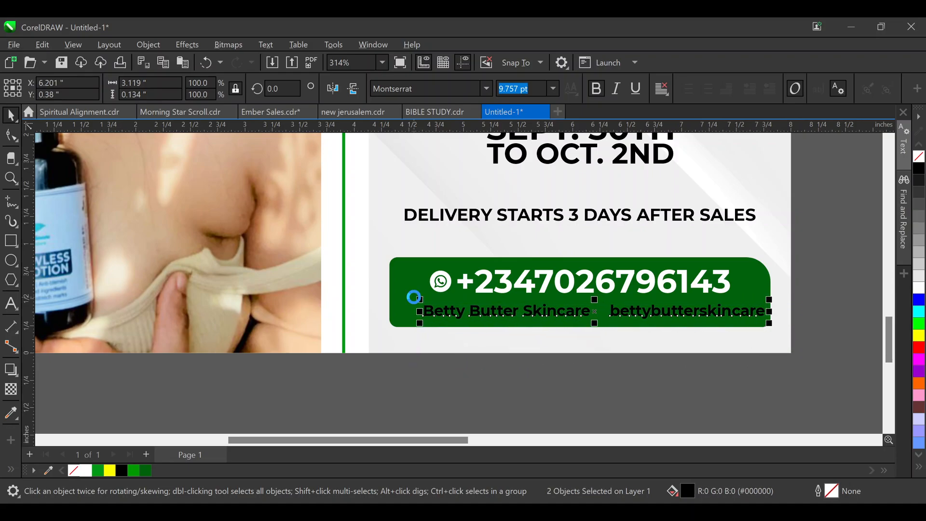
pyautogui.press('Left')
pyautogui.press('Left')
pyautogui.press('Left')
pyautogui.press('Left')
pyautogui.press('Left')
pyautogui.press('Left')
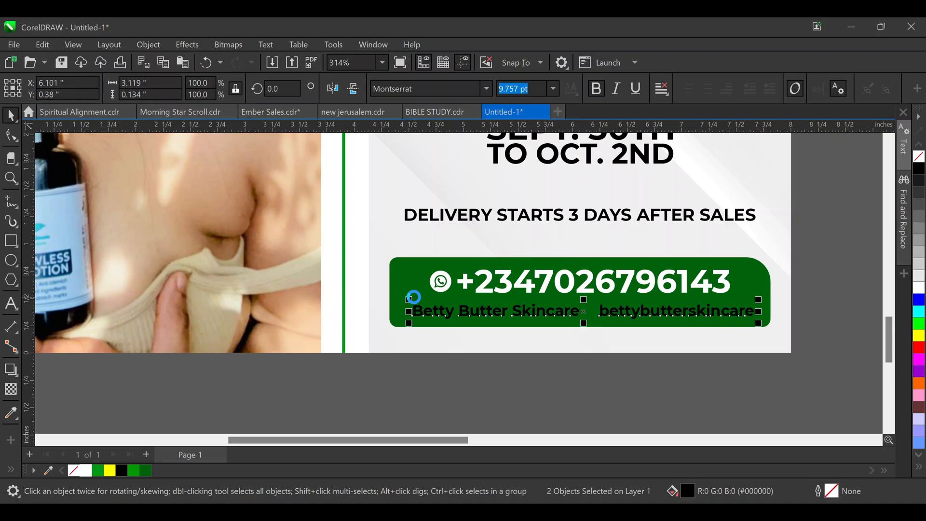
pyautogui.click(635, 324)
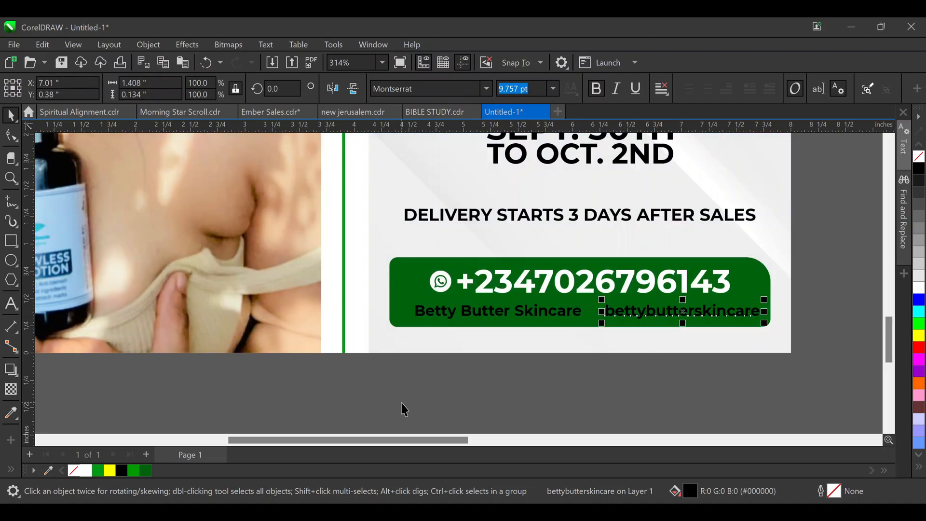
pyautogui.click(227, 373)
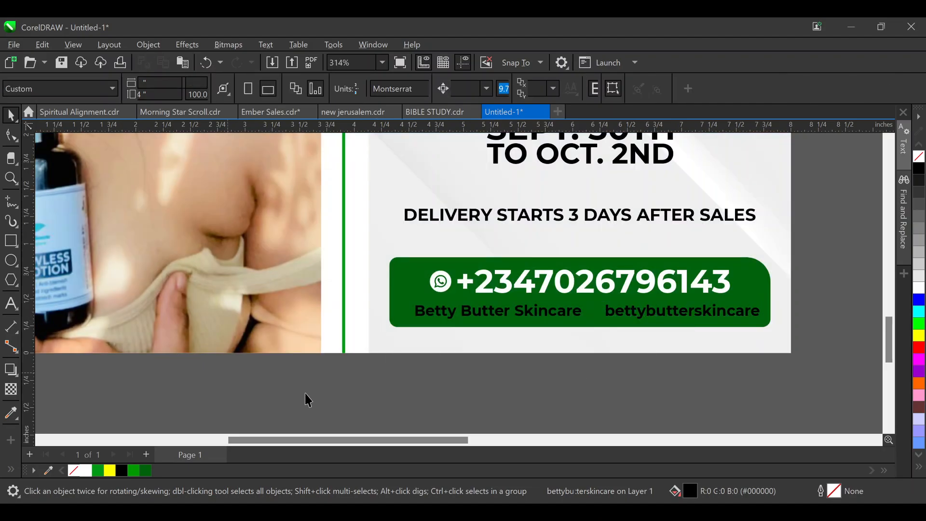
# Zoom in on the contact button area to check the layout
pyautogui.press('z')
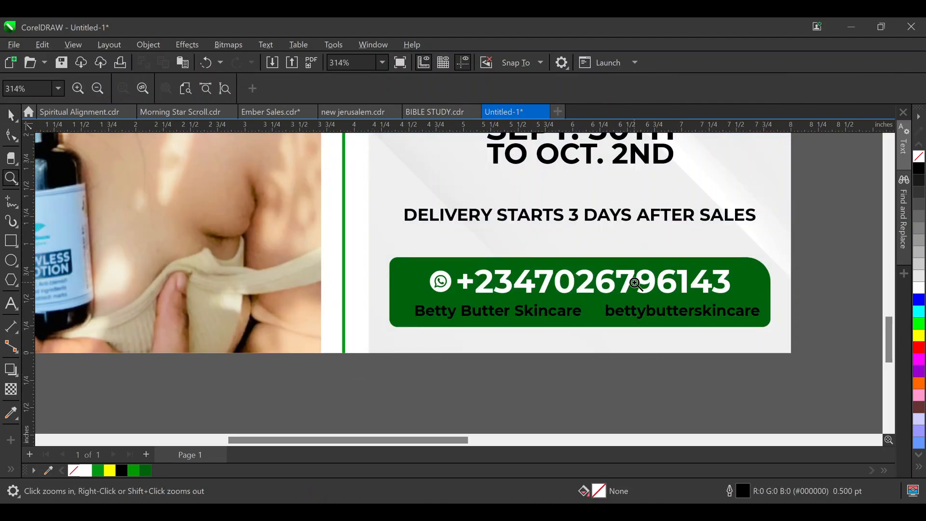
pyautogui.moveTo(817, 373); pyautogui.dragTo(256, 152)
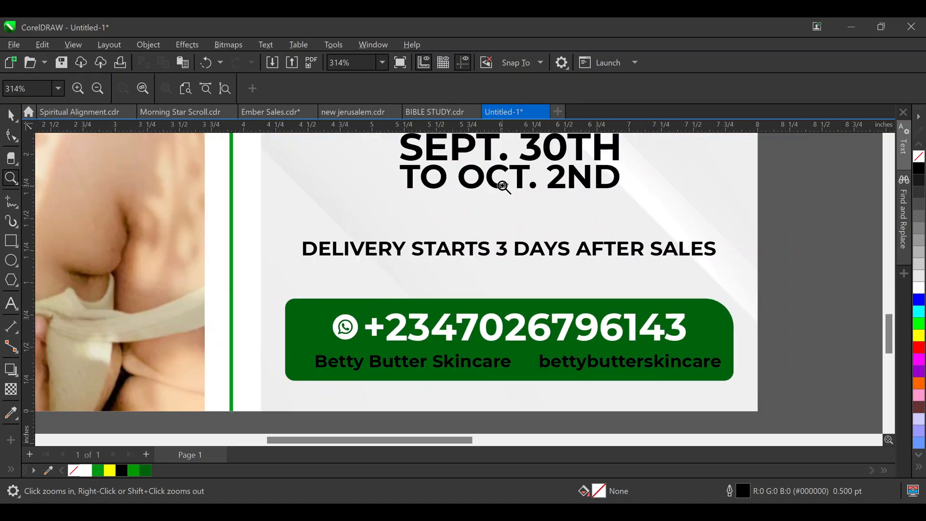
pyautogui.scroll(-1, 502, 248)
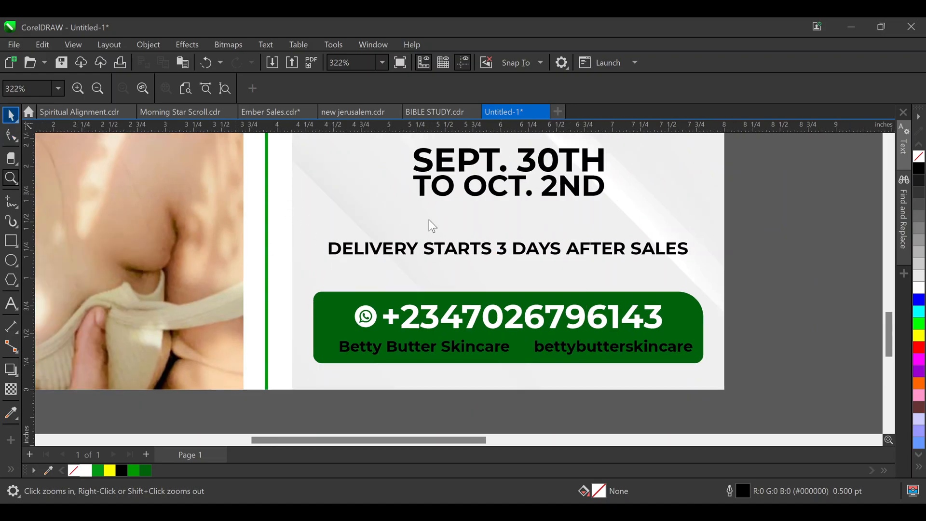
pyautogui.press('space')
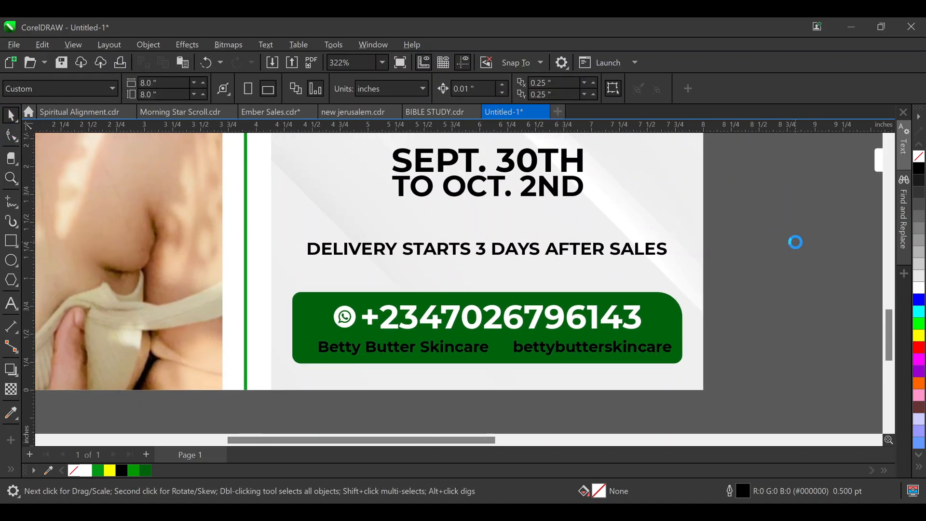
pyautogui.scroll(-2, 795, 242)
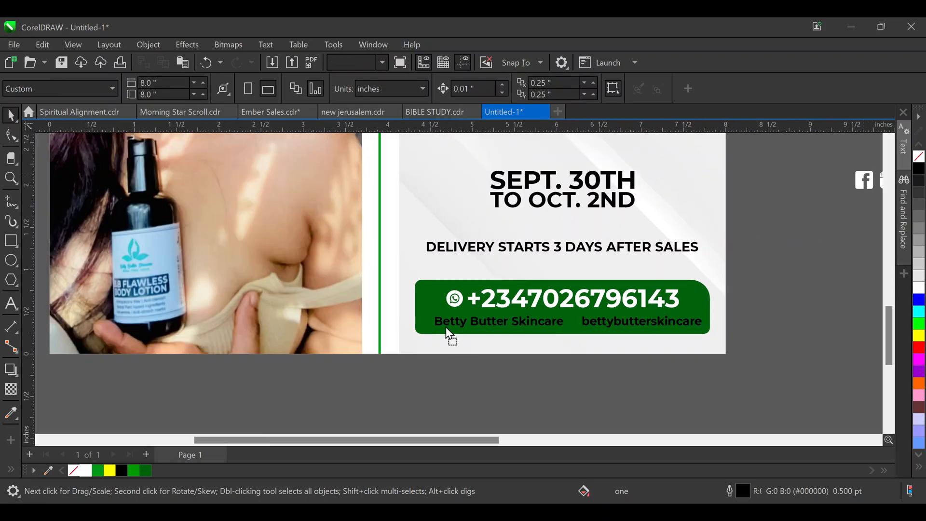
# Roughly shrink the Facebook icon and bring the Instagram icon down near the contact bar
pyautogui.click(427, 321)
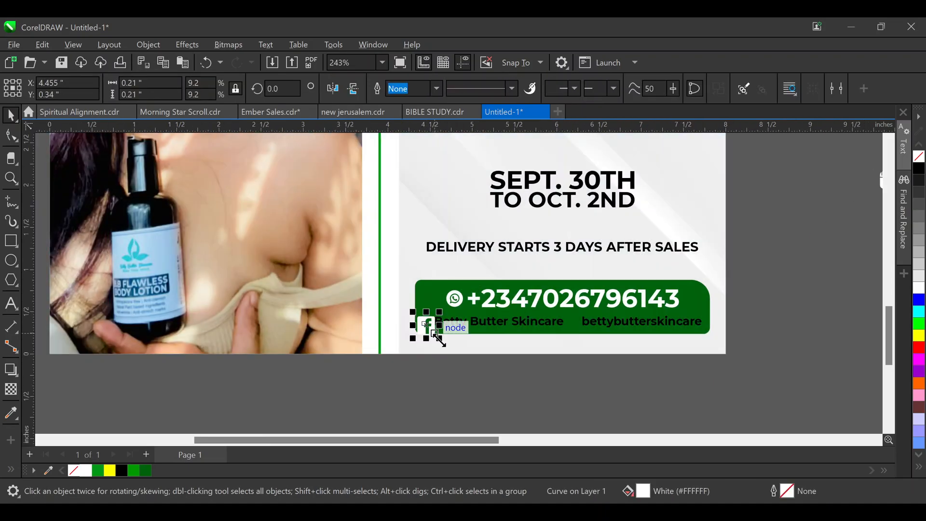
pyautogui.moveTo(439, 338); pyautogui.dragTo(431, 338)
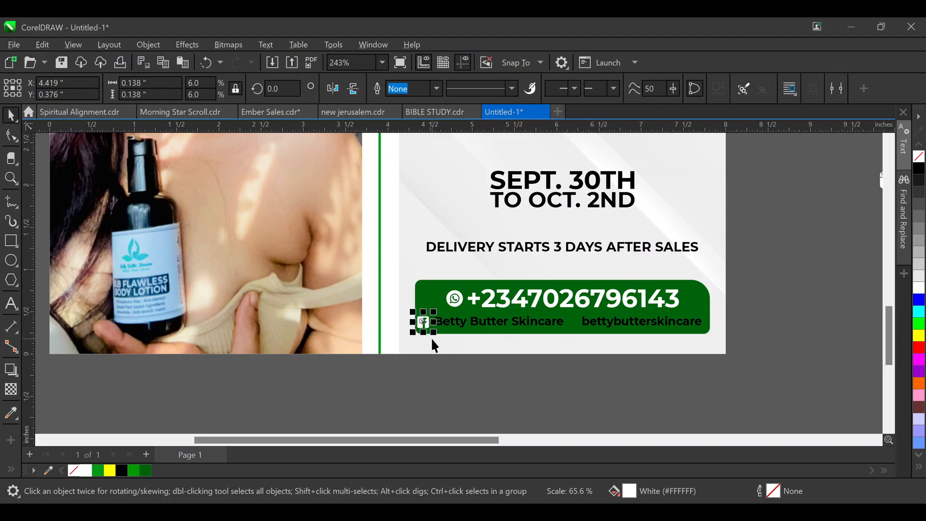
pyautogui.press('Escape')
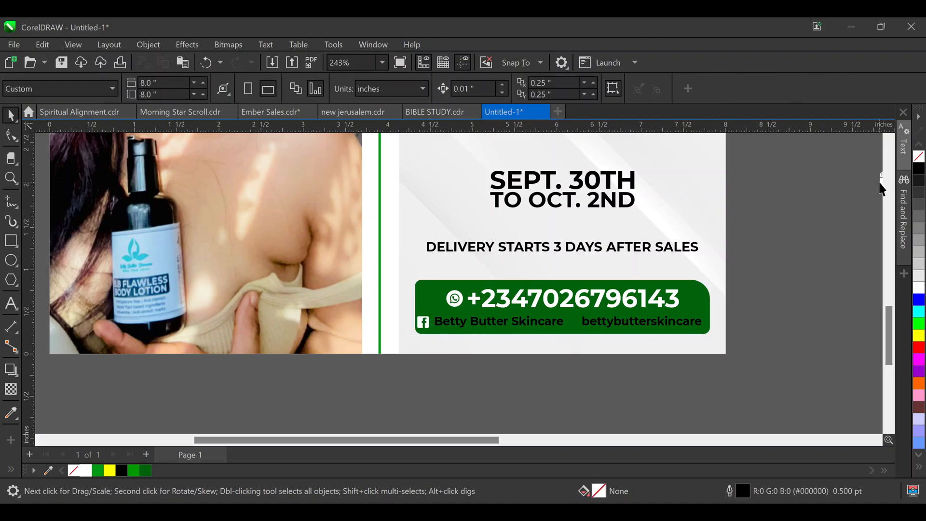
pyautogui.moveTo(881, 181); pyautogui.dragTo(562, 365)
pyautogui.scroll(2, 591, 352)
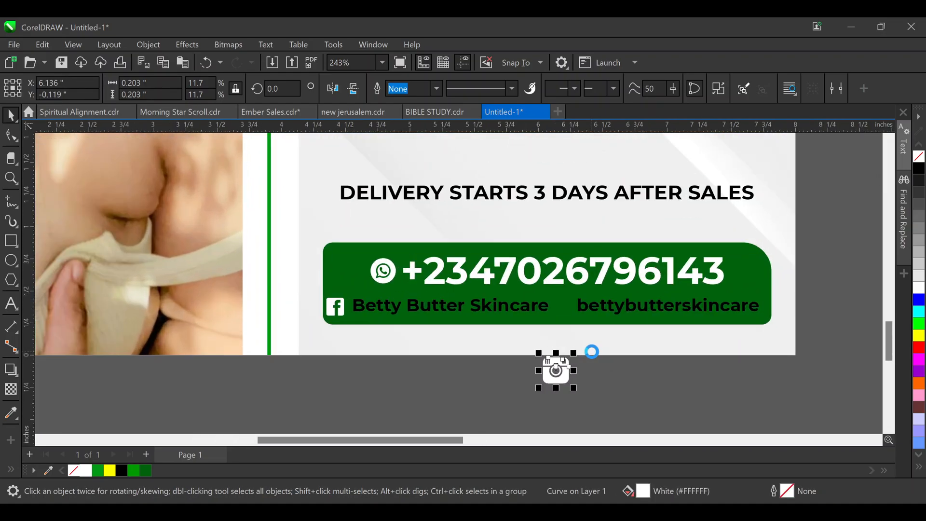
pyautogui.moveTo(573, 352)
pyautogui.mouseDown()
pyautogui.moveTo(563, 351)
pyautogui.moveTo(567, 359)
pyautogui.mouseUp()
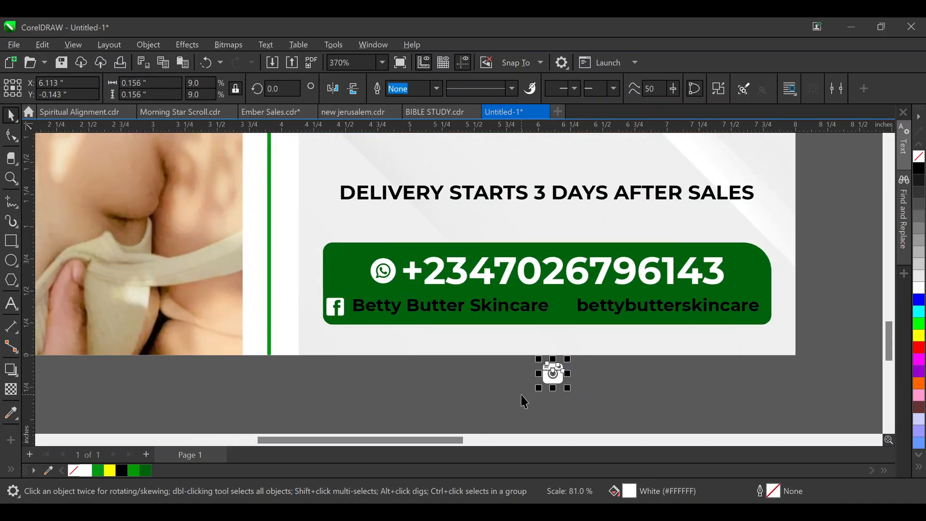
# Set both the Facebook and Instagram icons to a 0.13" width
pyautogui.click(337, 312)
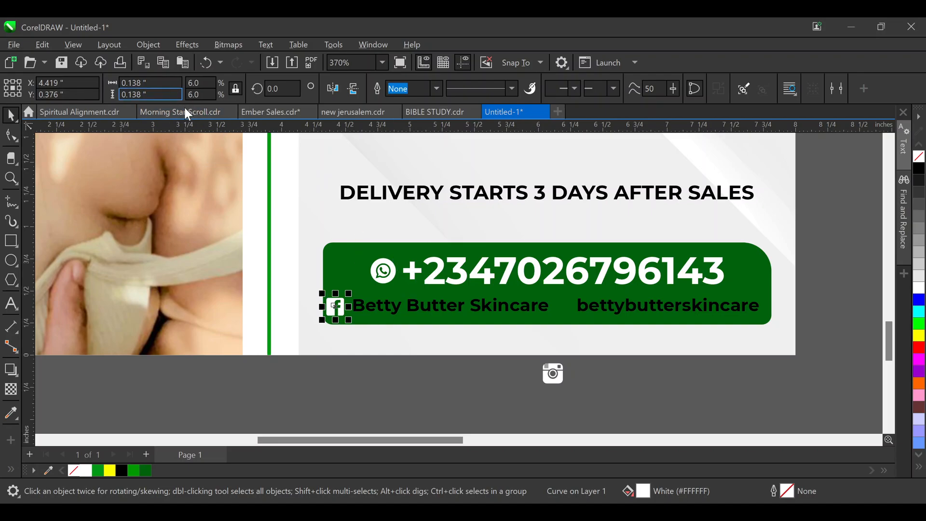
pyautogui.click(157, 83)
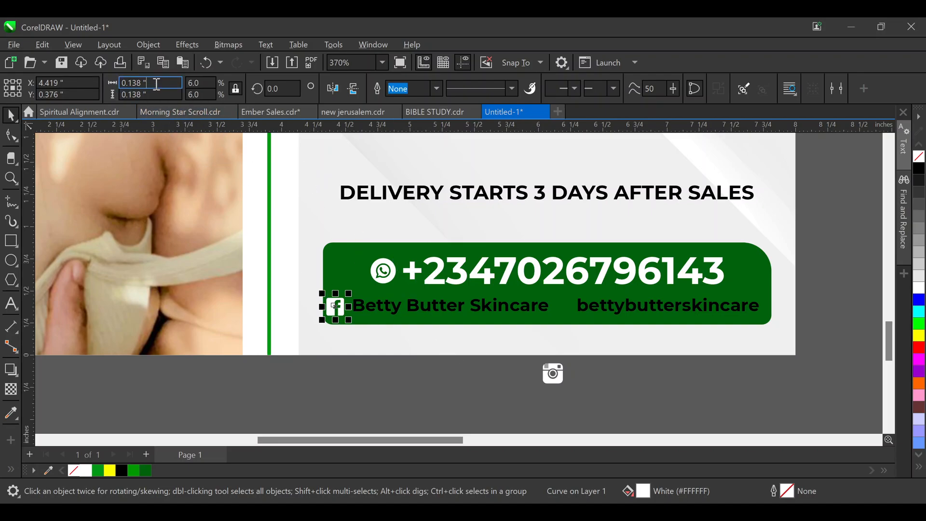
pyautogui.press('BackSpace')
pyautogui.press('Return')
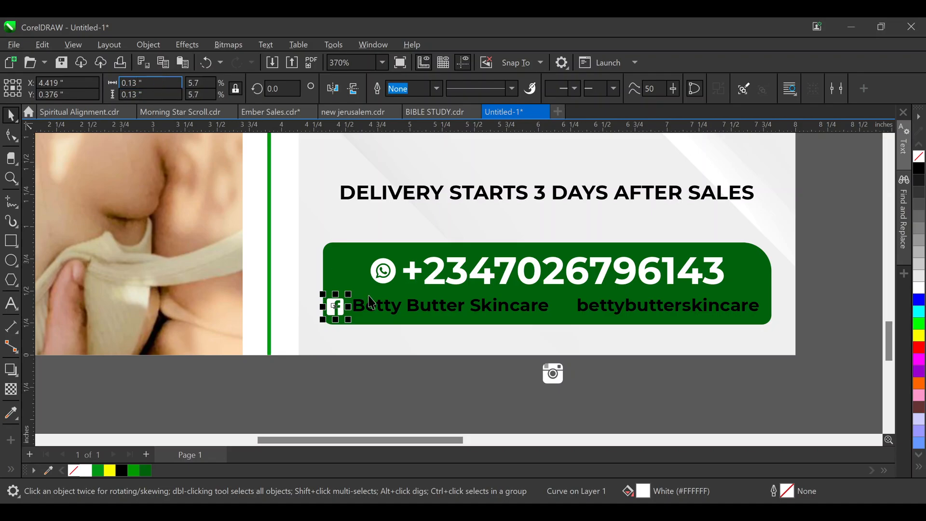
pyautogui.click(545, 382)
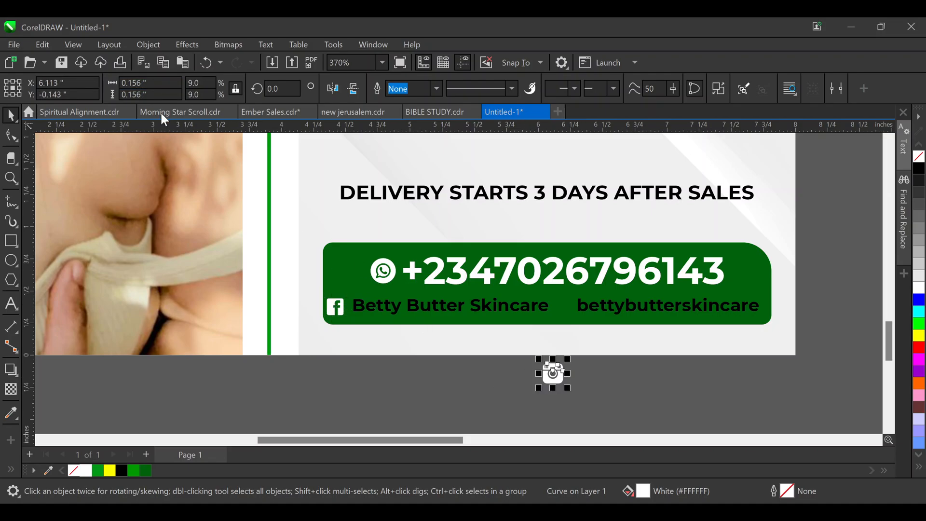
pyautogui.click(153, 83)
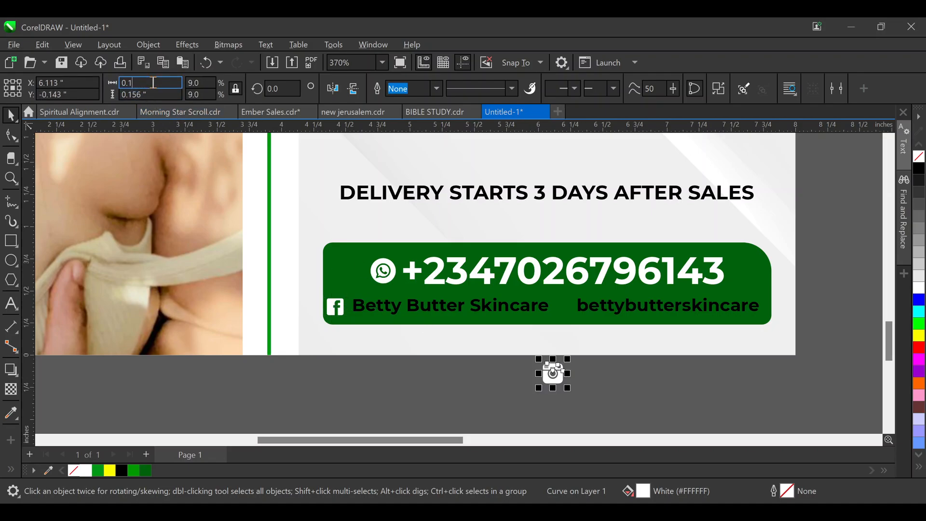
pyautogui.write('3')
pyautogui.press('Return')
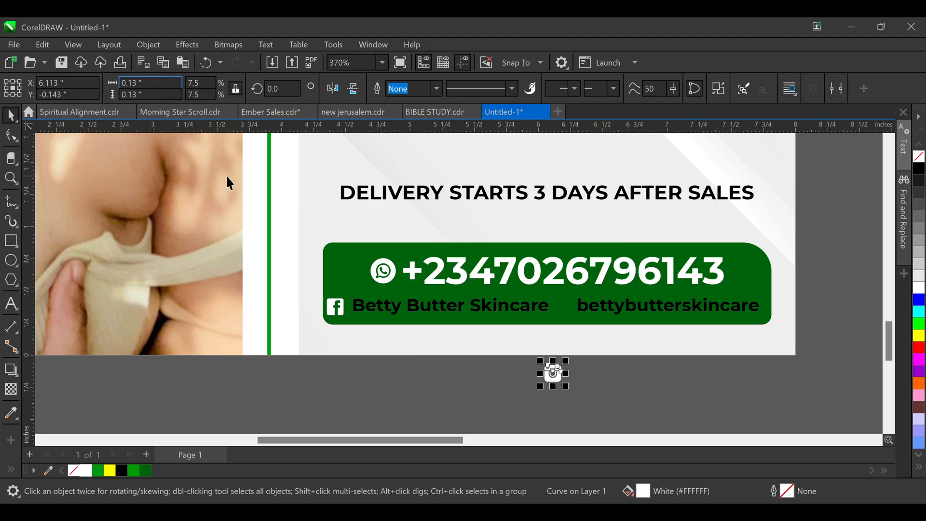
# Place the Instagram icon just before the social handle in the green box
pyautogui.moveTo(556, 373); pyautogui.dragTo(572, 301)
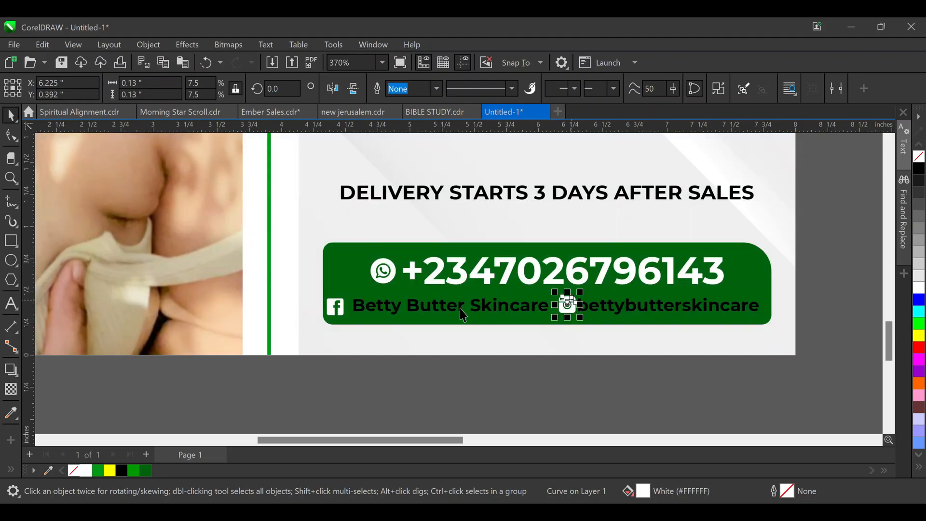
pyautogui.keyDown('shift'); pyautogui.click(342, 313); pyautogui.keyUp('shift')
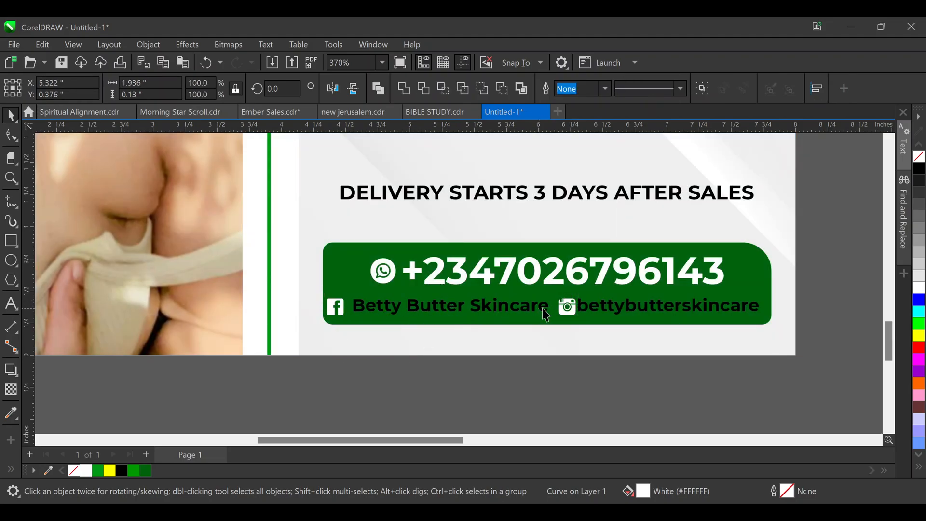
pyautogui.click(566, 305)
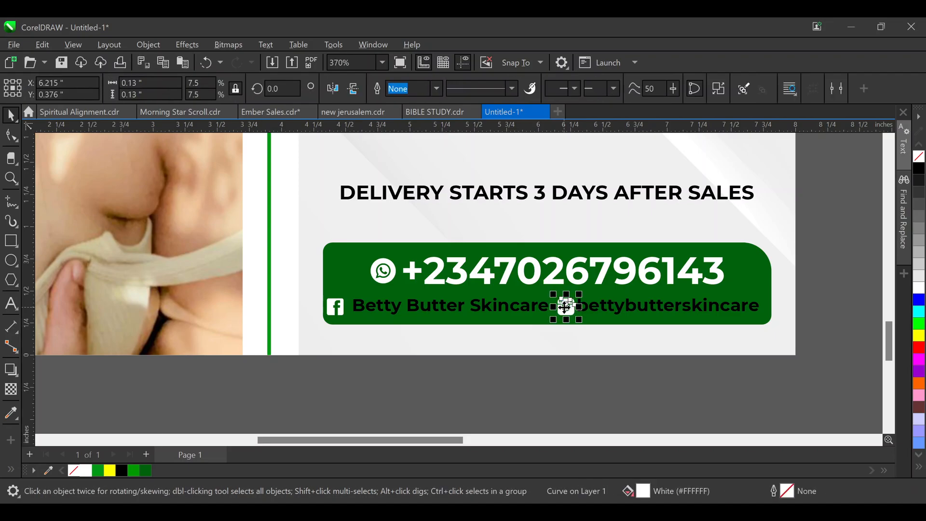
pyautogui.click(511, 314)
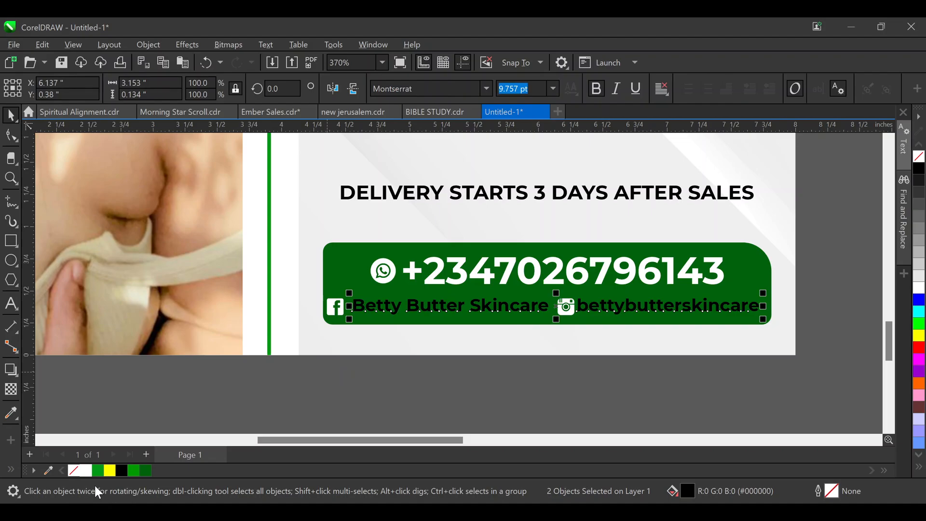
# Make the social text lines white and group them with the Facebook and Instagram icons
pyautogui.click(86, 471)
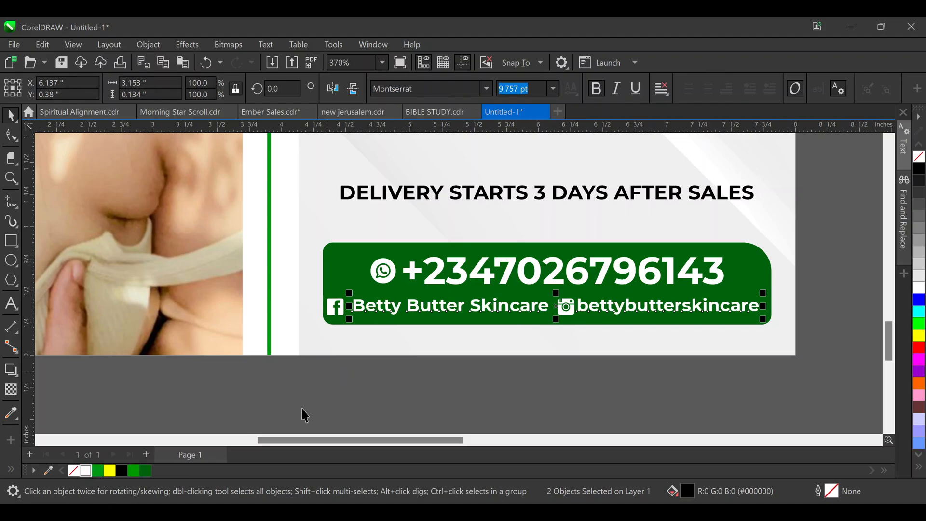
pyautogui.click(331, 305)
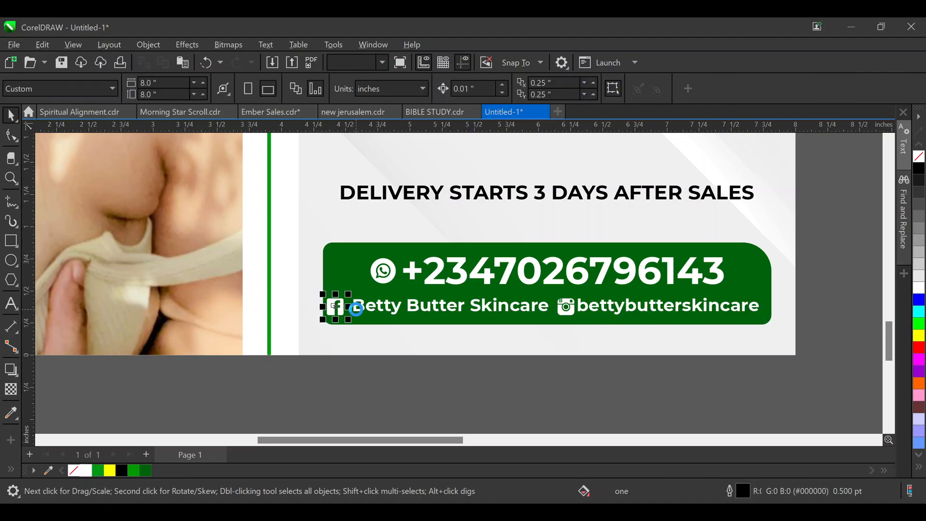
pyautogui.moveTo(356, 309); pyautogui.dragTo(342, 310)
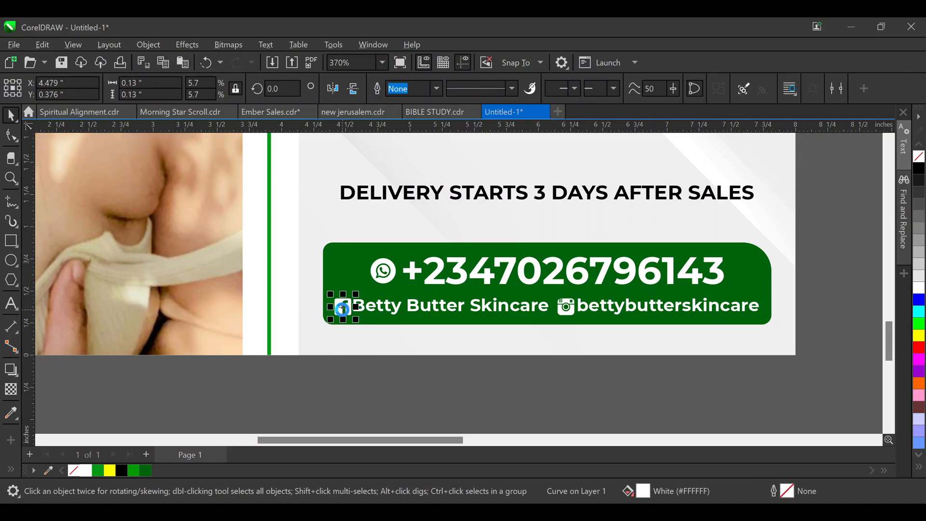
pyautogui.keyDown('shift'); pyautogui.click(570, 306); pyautogui.keyUp('shift')
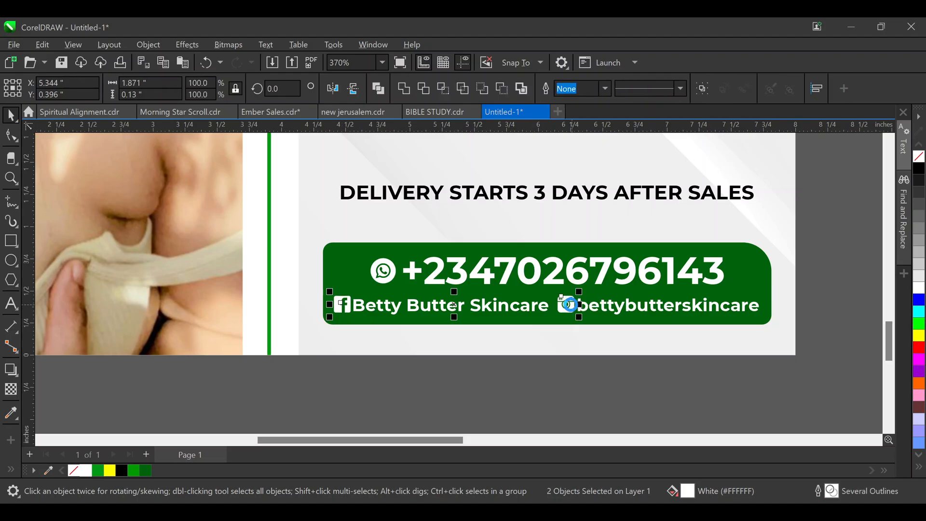
pyautogui.moveTo(832, 280); pyautogui.dragTo(285, 326)
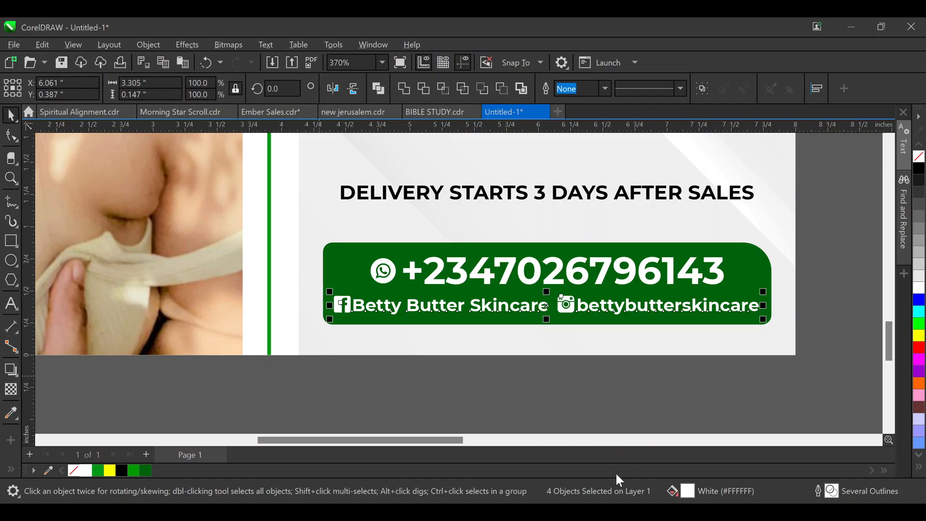
pyautogui.hotkey('ctrl', 'g')
pyautogui.moveTo(714, 308); pyautogui.dragTo(713, 302)
pyautogui.press('Down')
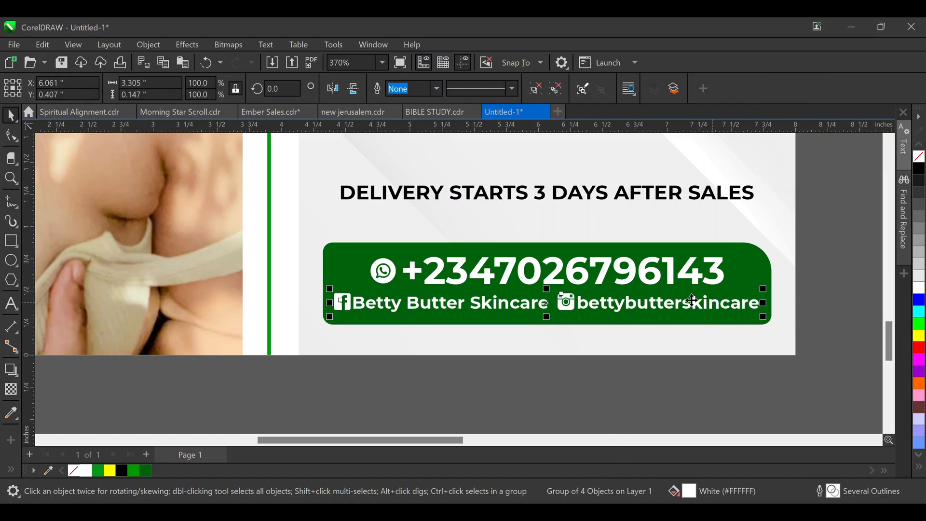
# Shorten the green contact box top and bottom to fit snugly around its text
pyautogui.click(542, 240)
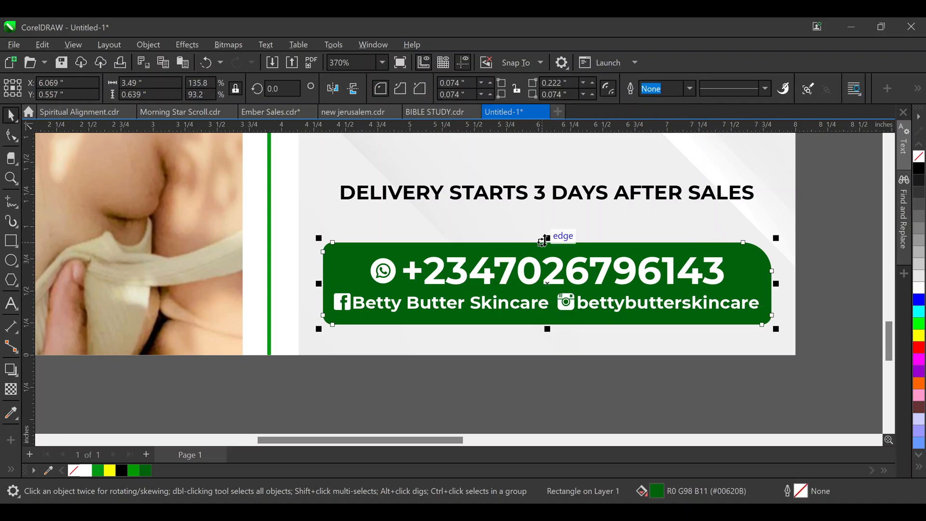
pyautogui.moveTo(545, 240); pyautogui.dragTo(551, 248)
pyautogui.moveTo(546, 333); pyautogui.dragTo(544, 324)
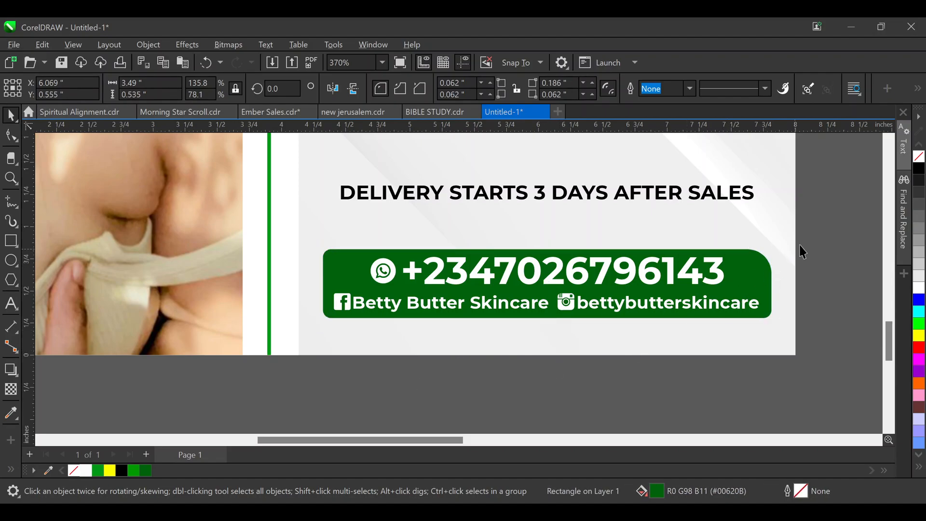
pyautogui.click(853, 236)
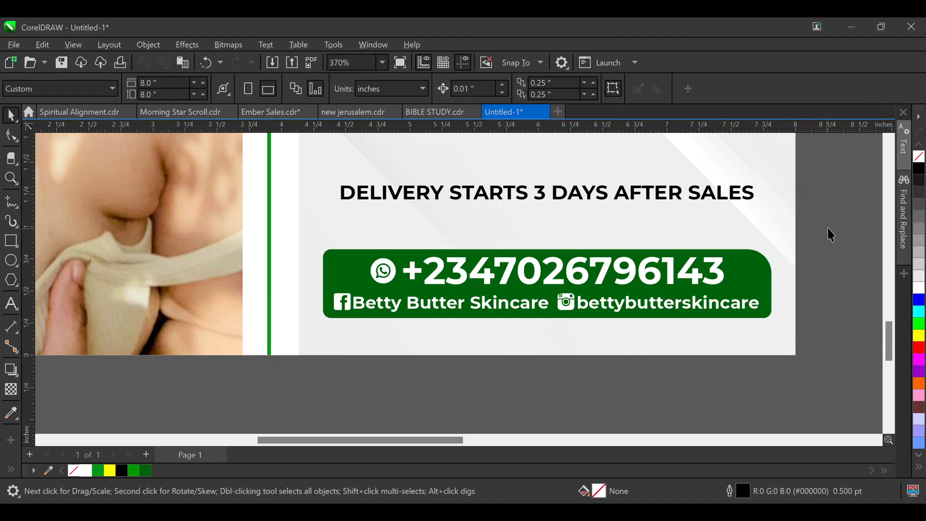
pyautogui.moveTo(653, 275); pyautogui.dragTo(274, 340)
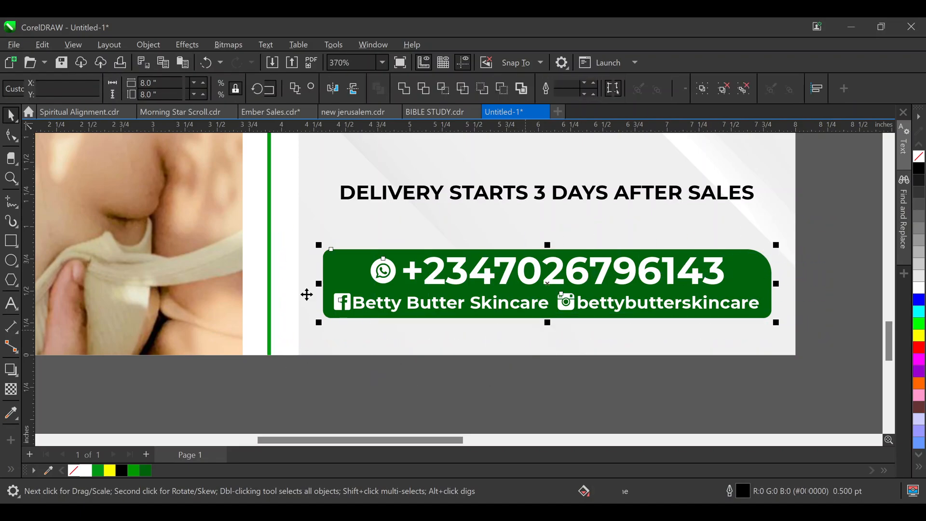
# Group the green contact box with all of its contents
pyautogui.scroll(-1, 301, 290)
pyautogui.scroll(-1, 603, 288)
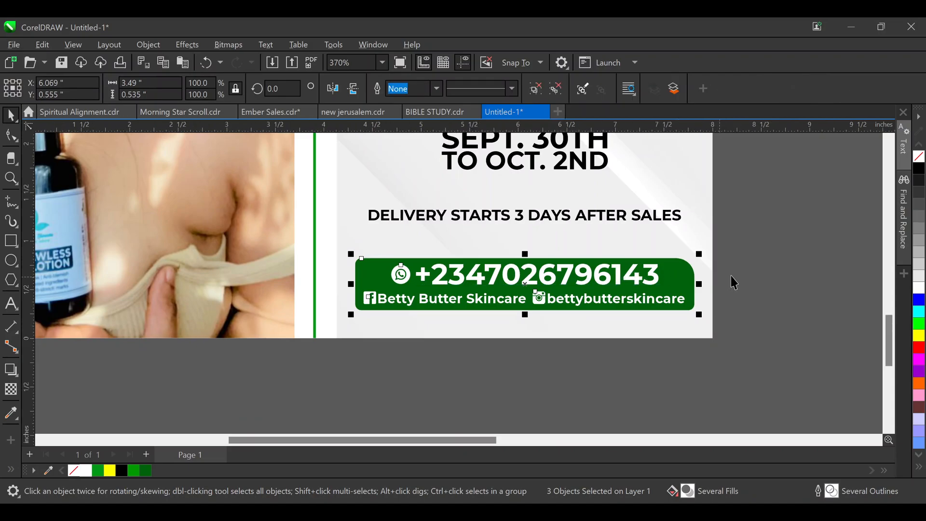
pyautogui.hotkey('ctrl', 'g')
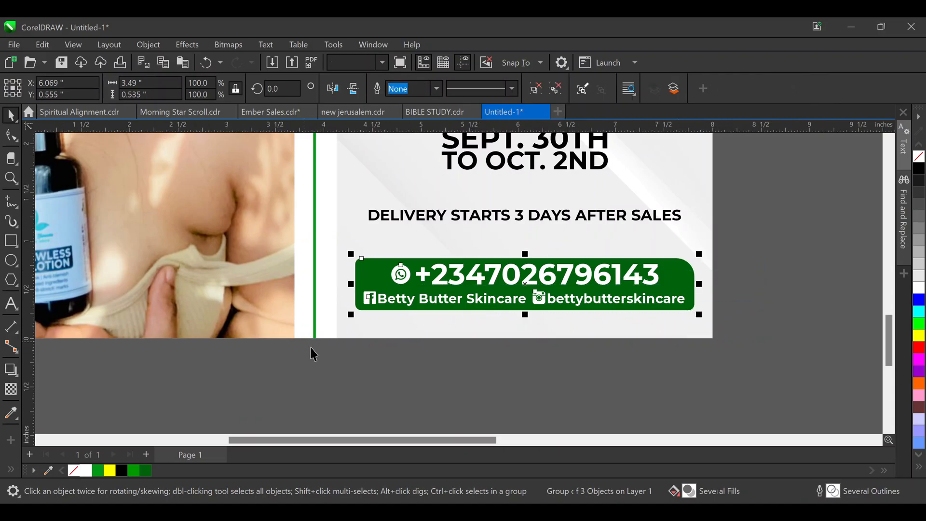
pyautogui.keyDown('shift'); pyautogui.click(541, 222); pyautogui.keyUp('shift')
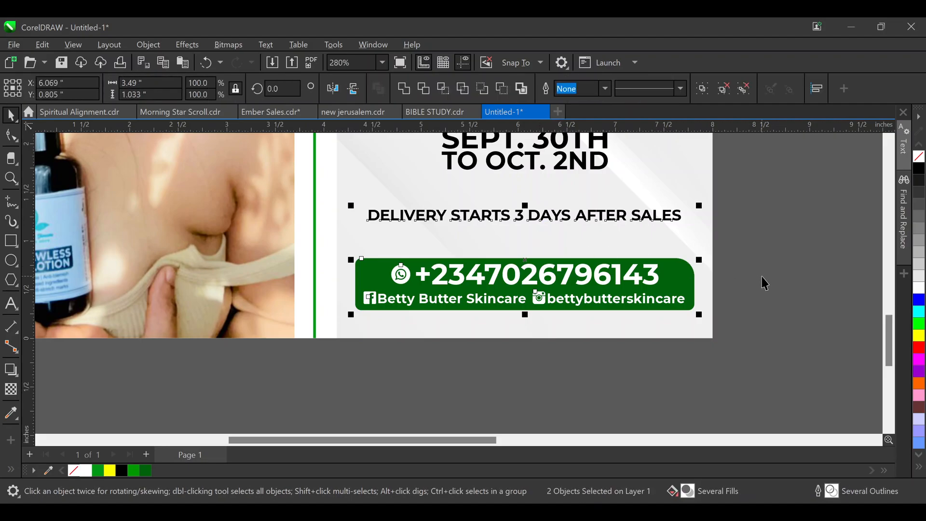
pyautogui.press('Escape')
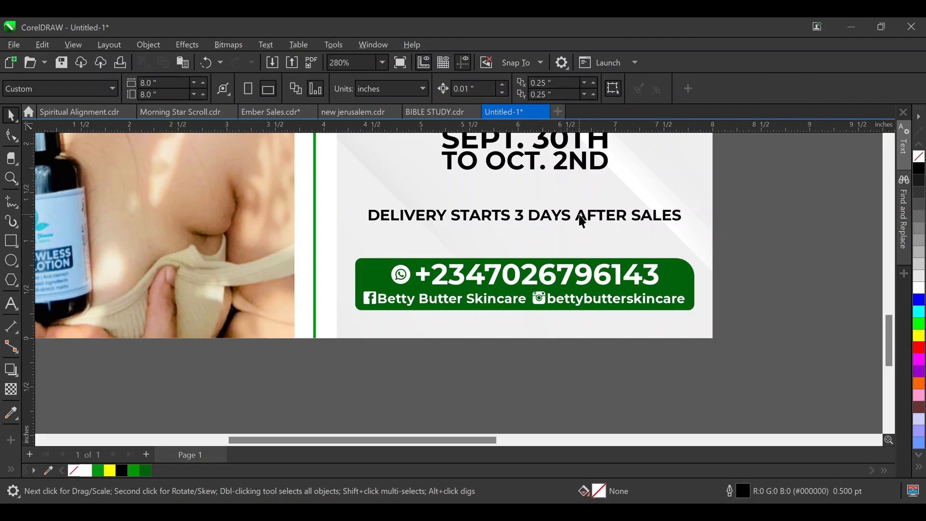
# Move the DELIVERY STARTS 3 DAYS AFTER SALES line slightly lower
pyautogui.scroll(2, 585, 212)
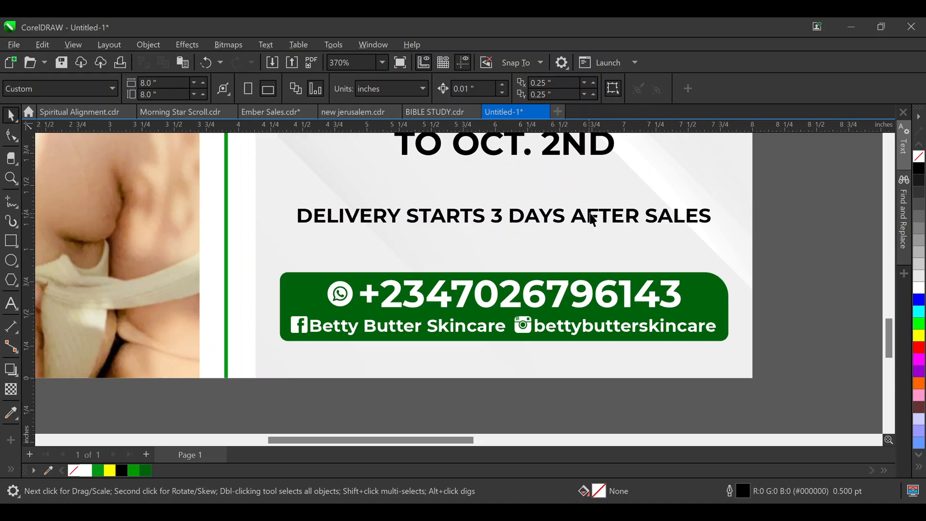
pyautogui.click(615, 226)
pyautogui.click(616, 299)
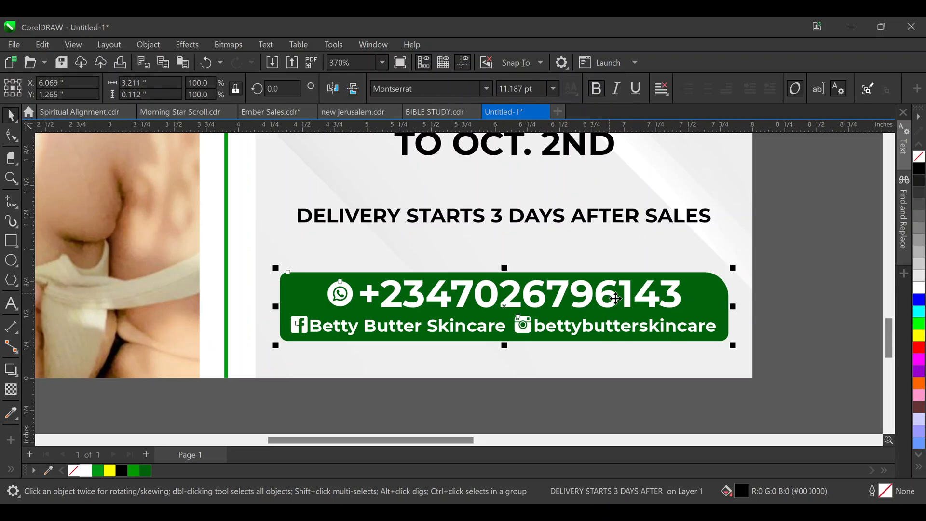
pyautogui.click(637, 224)
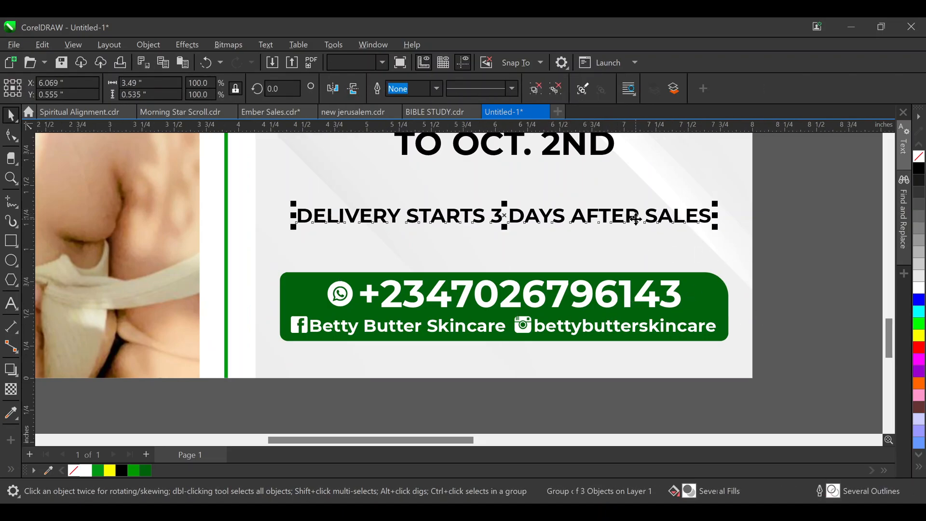
pyautogui.moveTo(577, 214); pyautogui.dragTo(577, 217)
pyautogui.click(821, 241)
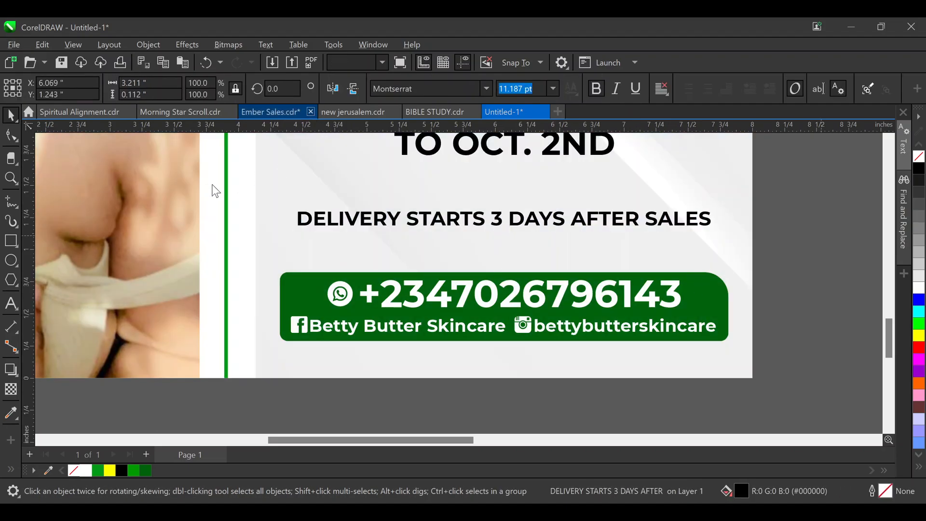
pyautogui.click(11, 240)
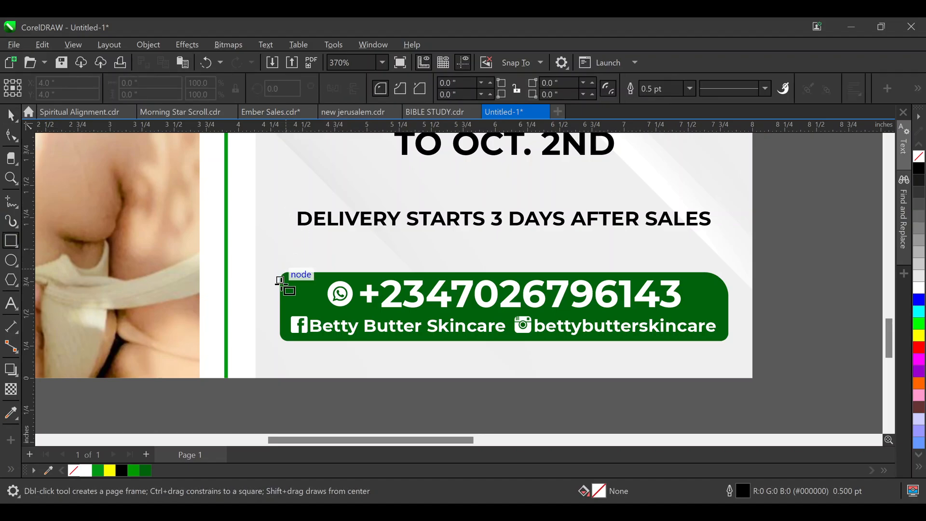
# Draw a thin rectangle behind the DELIVERY line and stretch the text to its width
pyautogui.moveTo(281, 290); pyautogui.dragTo(731, 314)
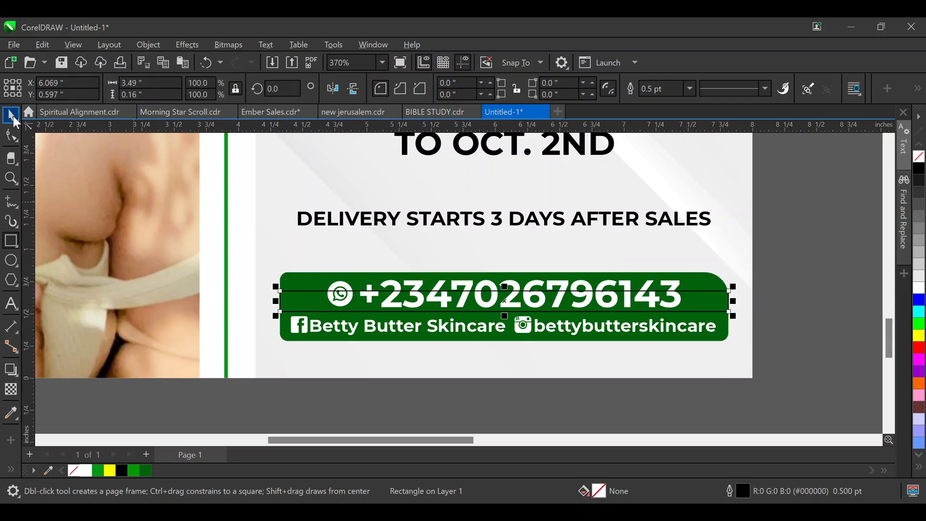
pyautogui.press('space')
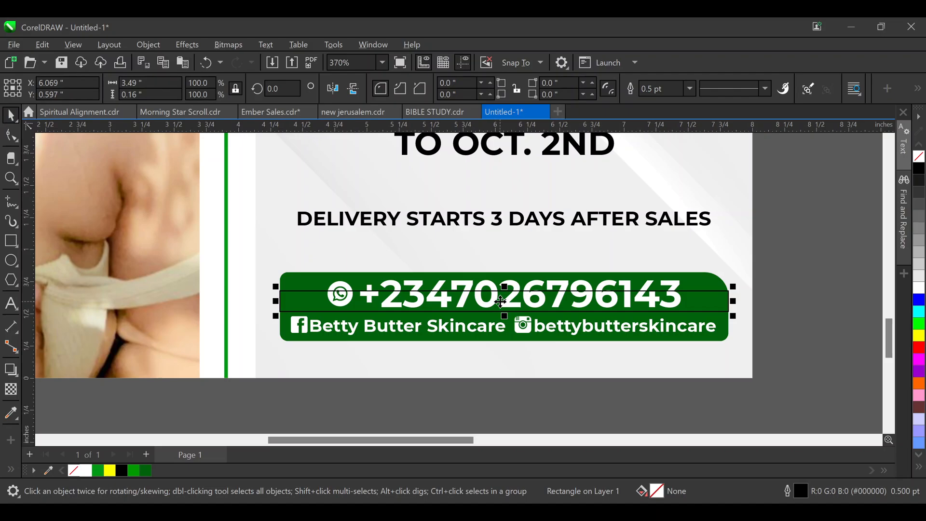
pyautogui.moveTo(501, 302); pyautogui.dragTo(491, 221)
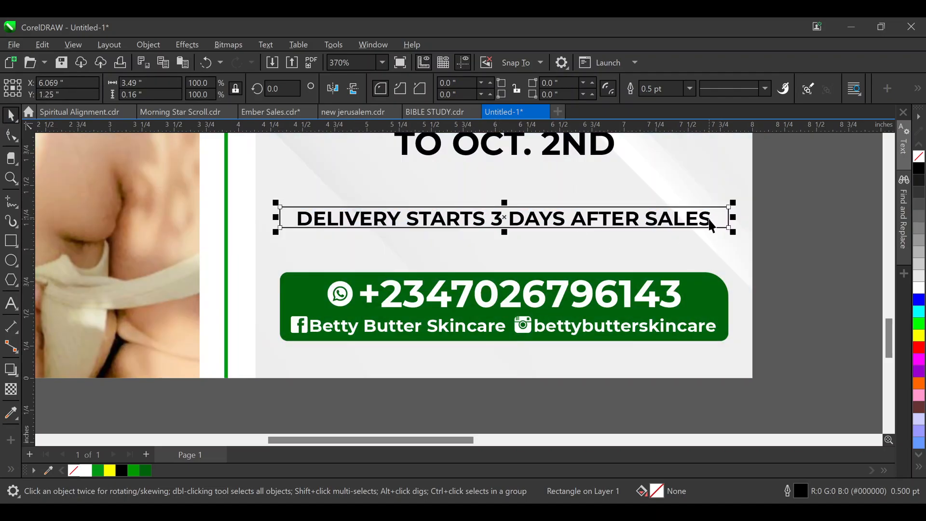
pyautogui.click(709, 220)
pyautogui.moveTo(714, 208)
pyautogui.mouseDown()
pyautogui.moveTo(727, 199)
pyautogui.moveTo(714, 195)
pyautogui.mouseUp()
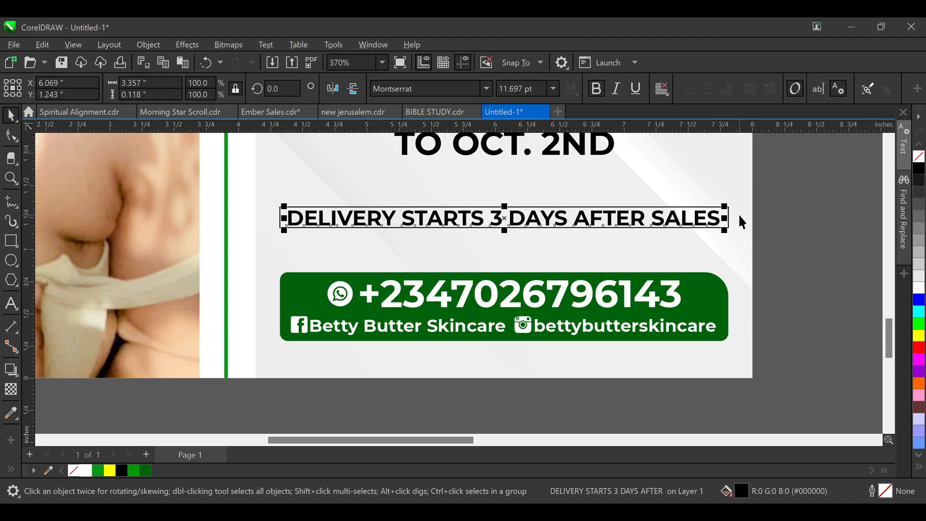
pyautogui.press('Up')
pyautogui.press('Up')
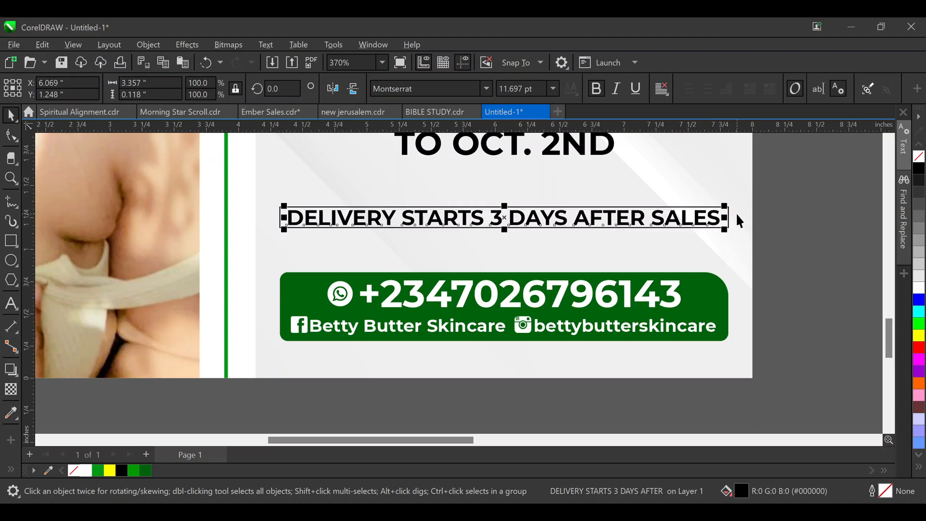
# Fill the band dark green and make the delivery text white
pyautogui.click(759, 236)
pyautogui.click(728, 211)
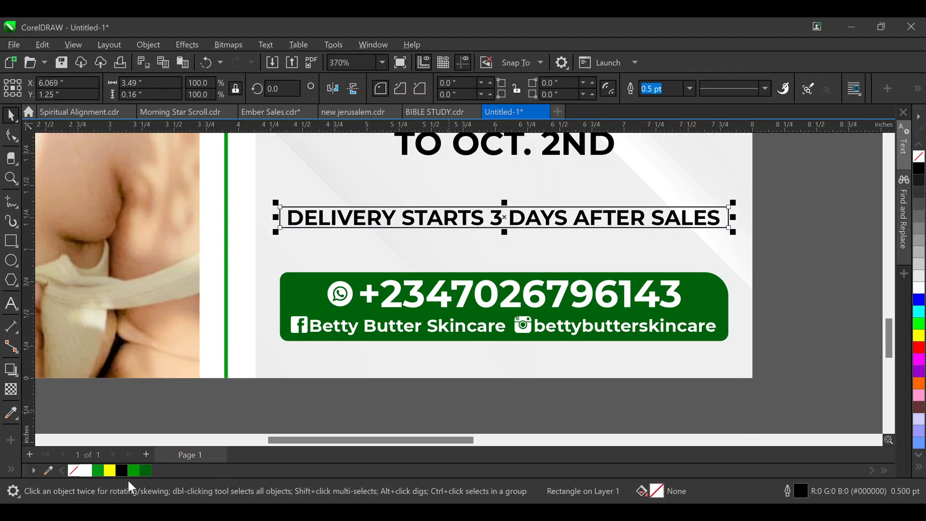
pyautogui.click(146, 470)
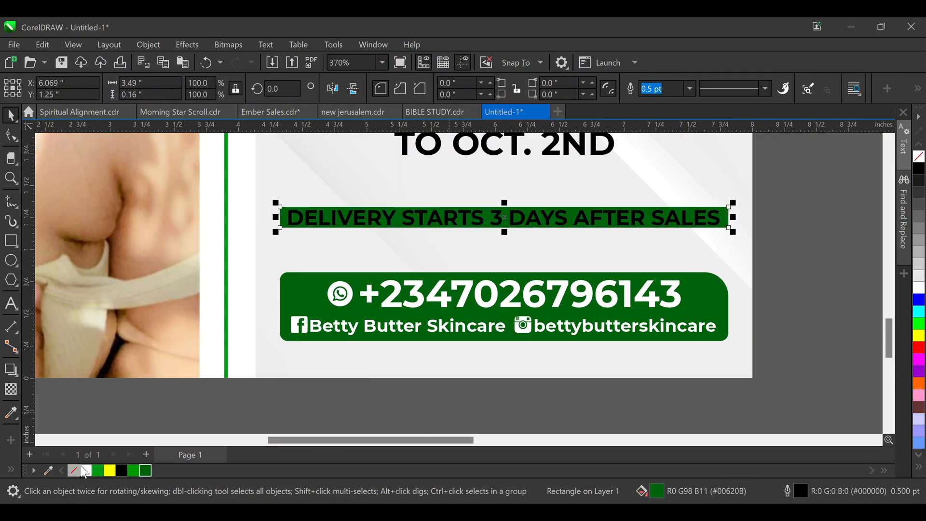
pyautogui.click(354, 225)
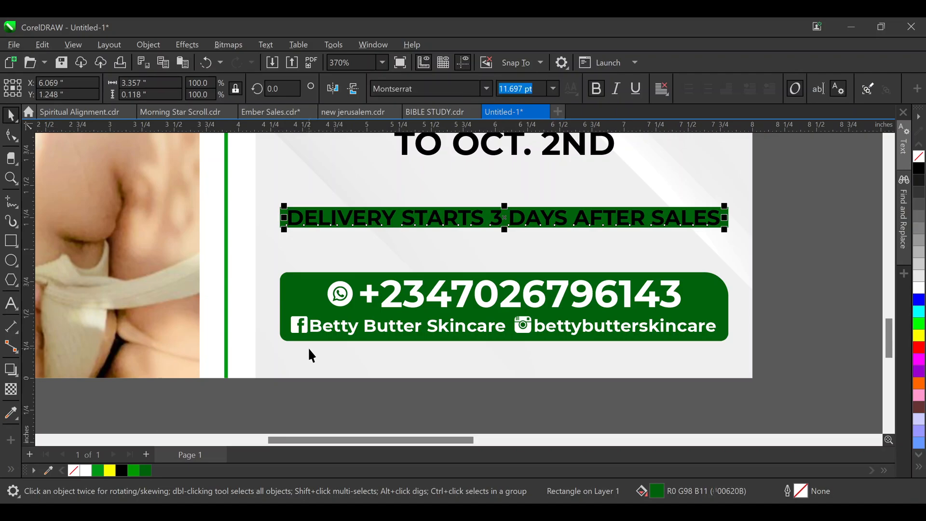
pyautogui.click(84, 470)
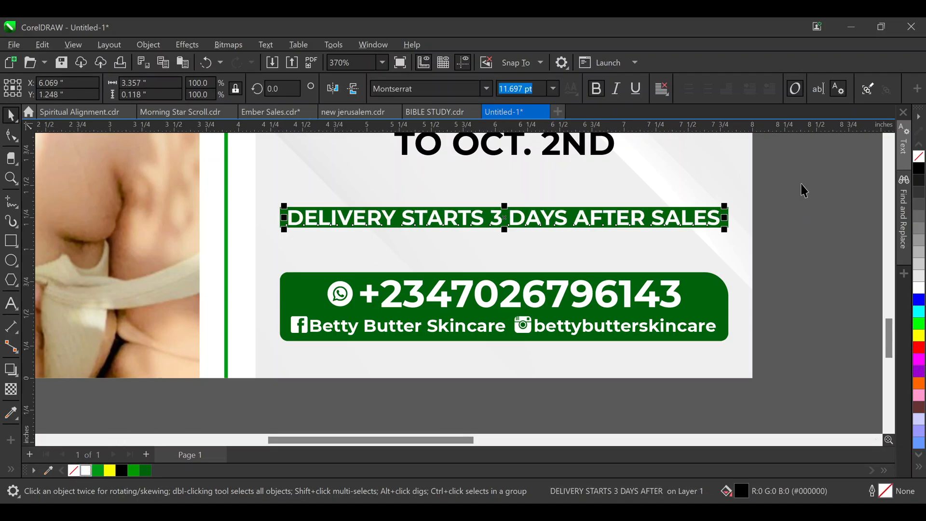
pyautogui.moveTo(802, 184); pyautogui.dragTo(433, 245)
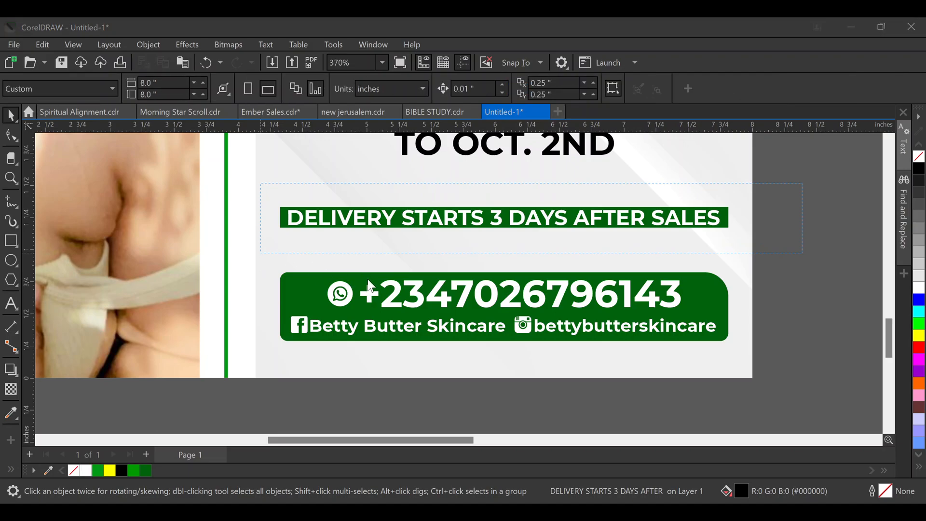
# Move the dark-green delivery strip and its white text lower, just above the contact box
pyautogui.moveTo(578, 161); pyautogui.dragTo(374, 222)
pyautogui.moveTo(267, 249); pyautogui.dragTo(267, 261)
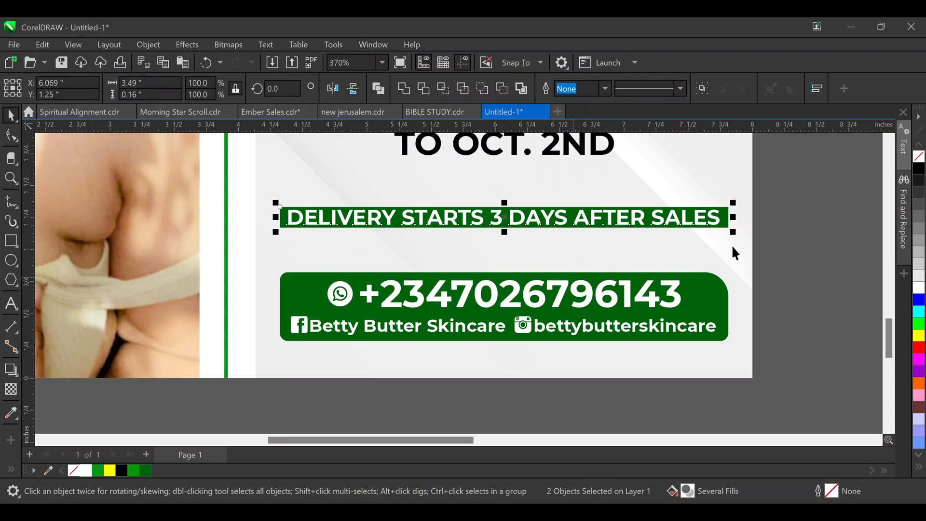
pyautogui.click(803, 178)
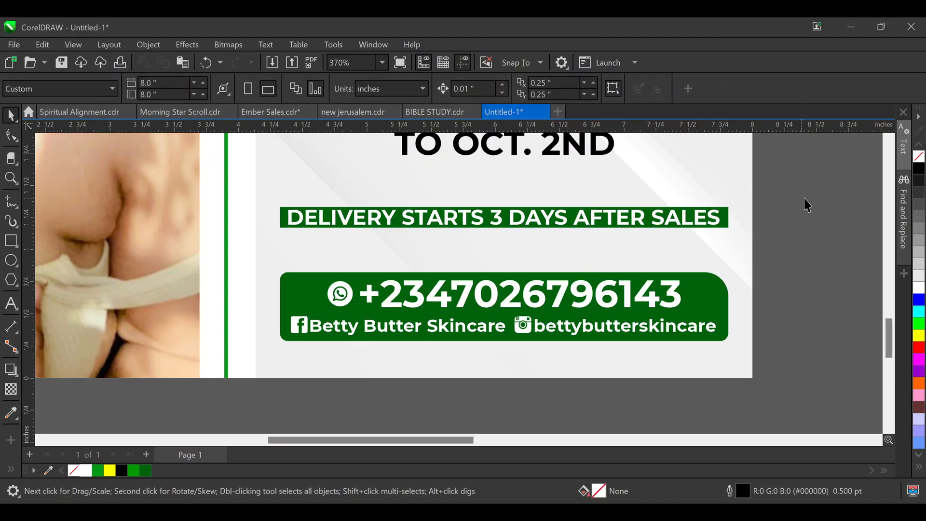
pyautogui.click(444, 217)
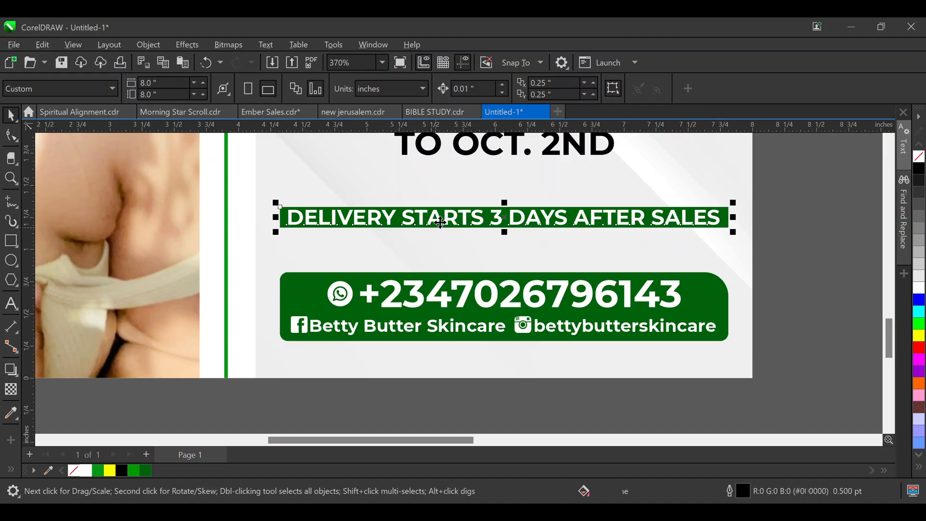
pyautogui.moveTo(444, 218); pyautogui.dragTo(434, 237)
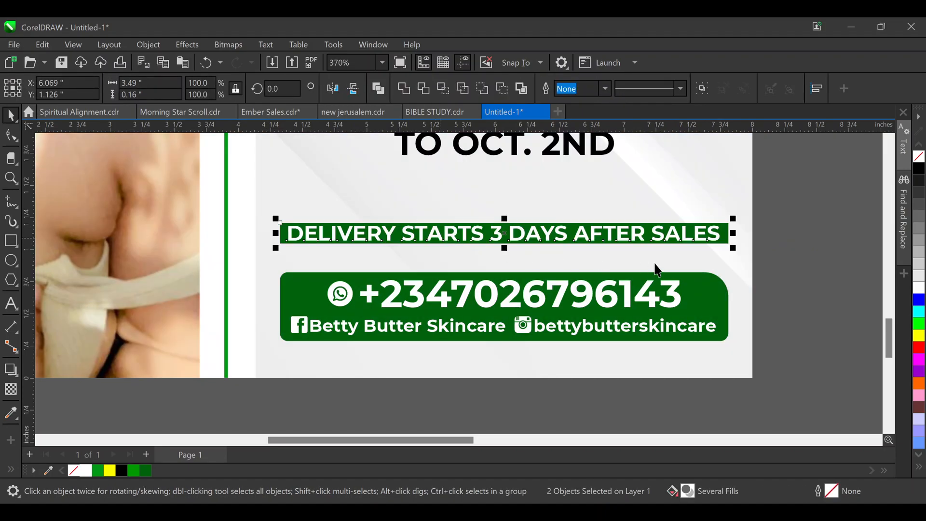
pyautogui.click(754, 234)
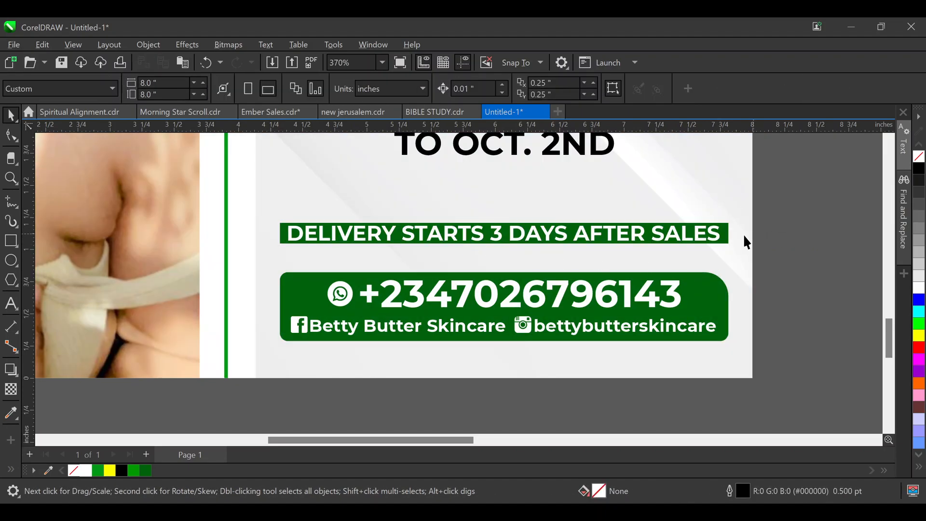
pyautogui.moveTo(411, 261); pyautogui.dragTo(257, 261)
pyautogui.click(850, 222)
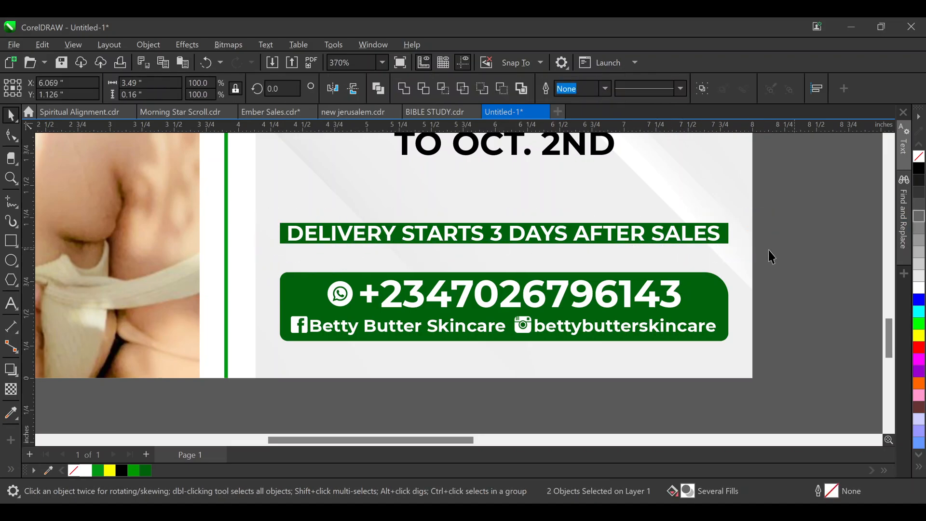
pyautogui.click(11, 202)
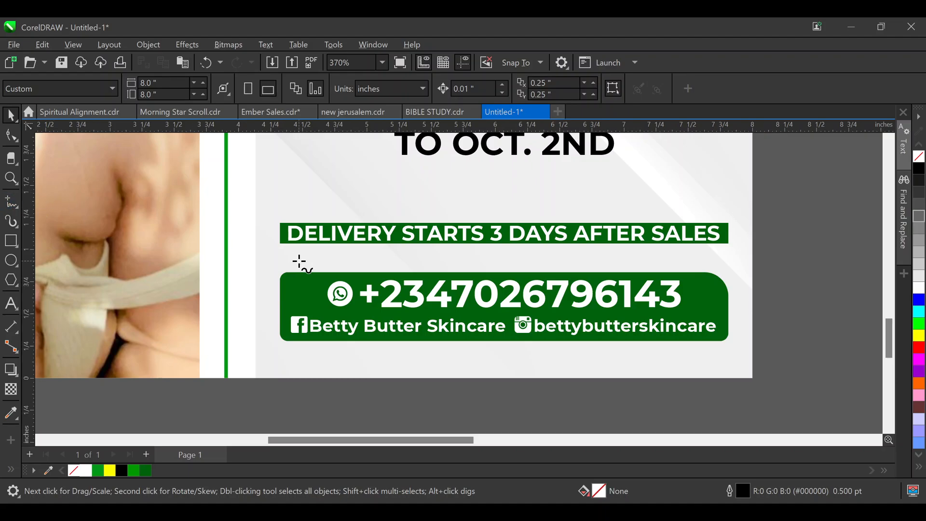
# Draw a horizontal line above the banner, set it to 3.49" wide and centre it on the band
pyautogui.click(281, 212)
pyautogui.click(721, 212)
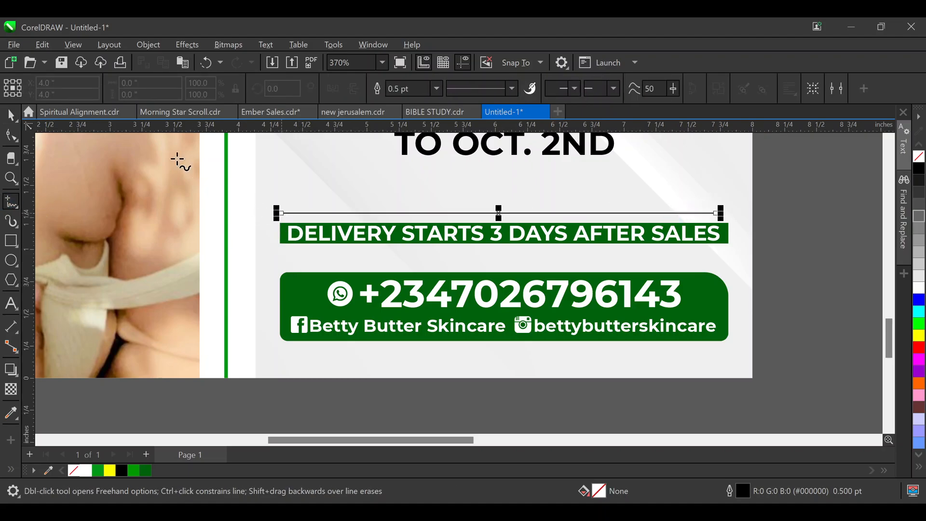
pyautogui.press('space')
pyautogui.click(284, 239)
pyautogui.click(154, 83)
pyautogui.hotkey('ctrl', 'c')
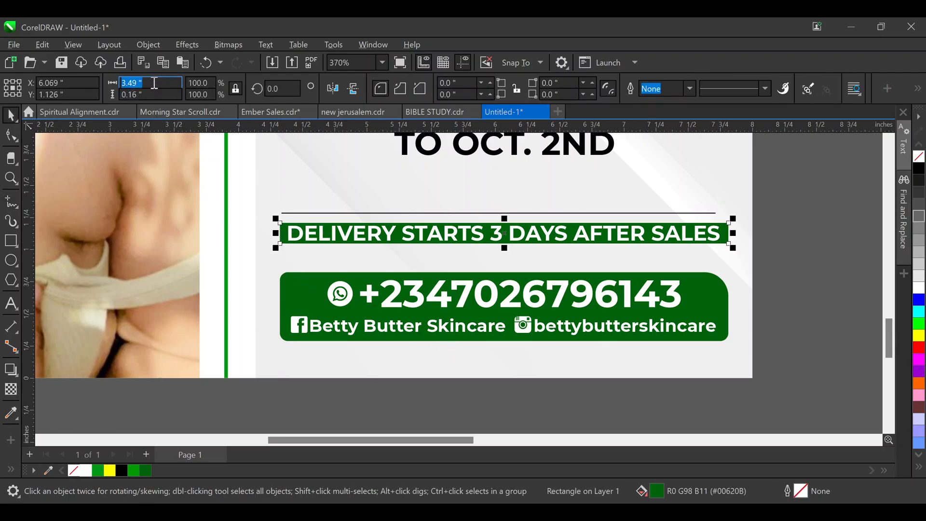
pyautogui.click(427, 213)
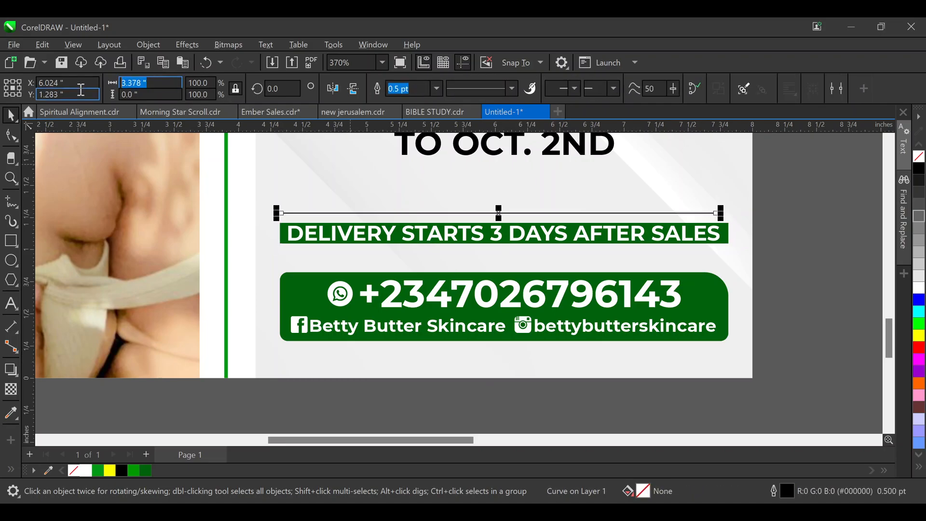
pyautogui.hotkey('ctrl', 'v')
pyautogui.press('Return')
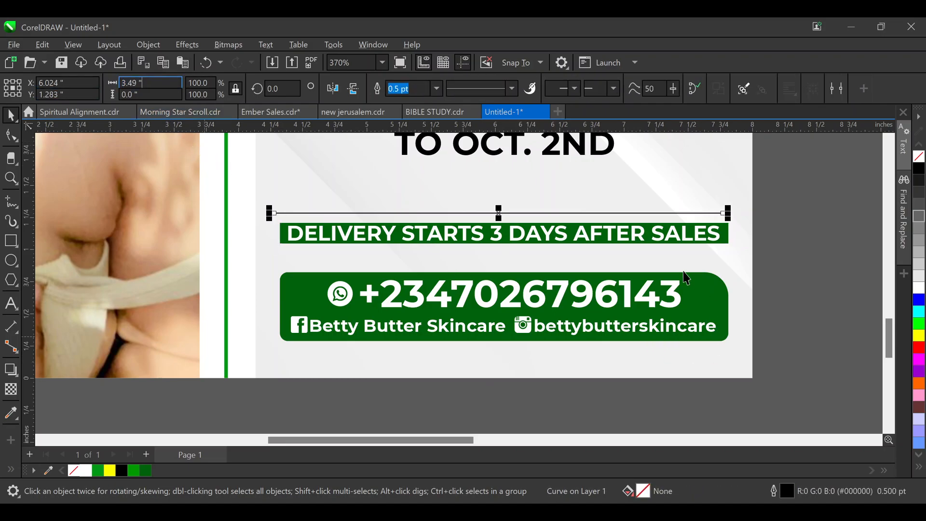
pyautogui.keyDown('shift'); pyautogui.click(581, 242); pyautogui.keyUp('shift')
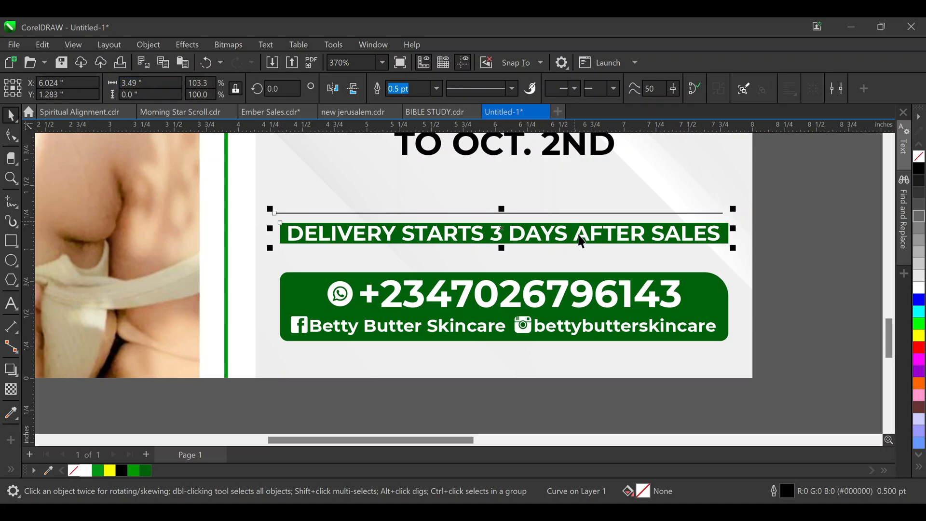
pyautogui.press('c')
# Give the line a 1.0 pt outline and move it down closer to the banner
pyautogui.click(691, 208)
pyautogui.click(695, 213)
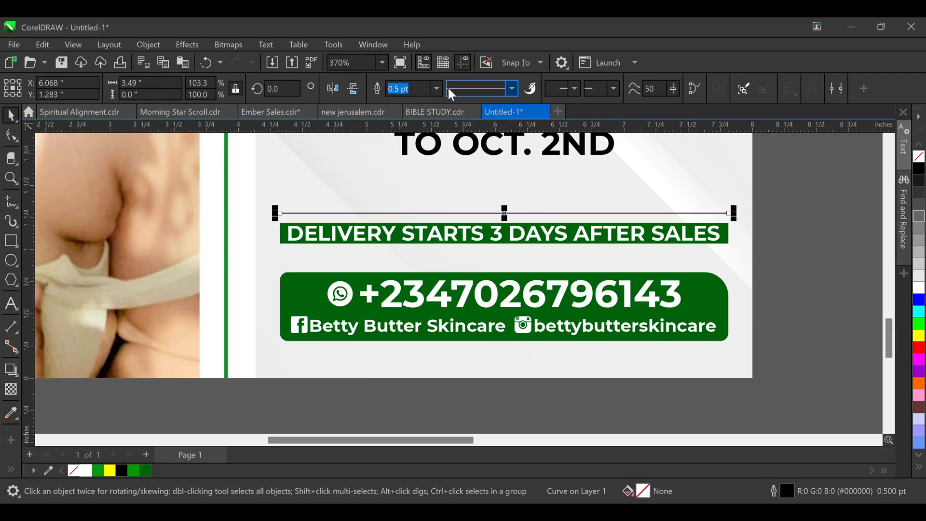
pyautogui.write('1')
pyautogui.press('Return')
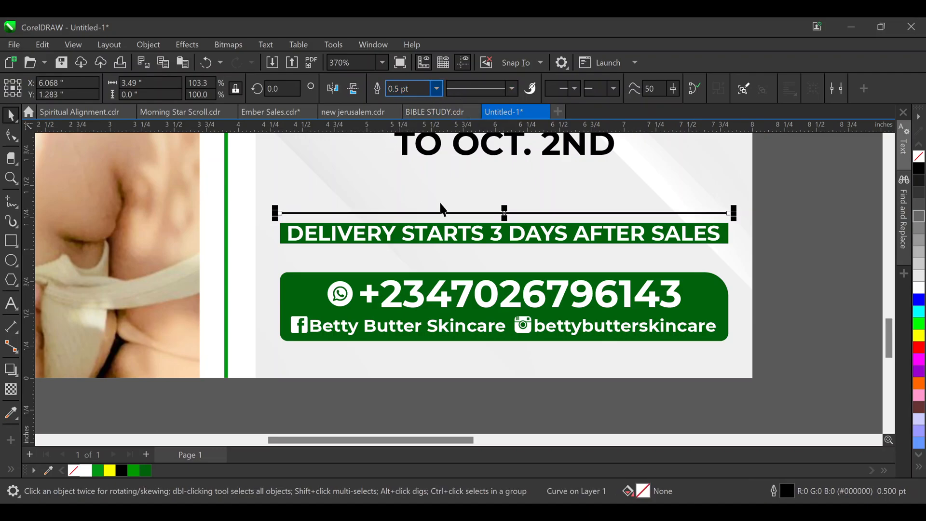
pyautogui.moveTo(548, 213); pyautogui.dragTo(549, 223)
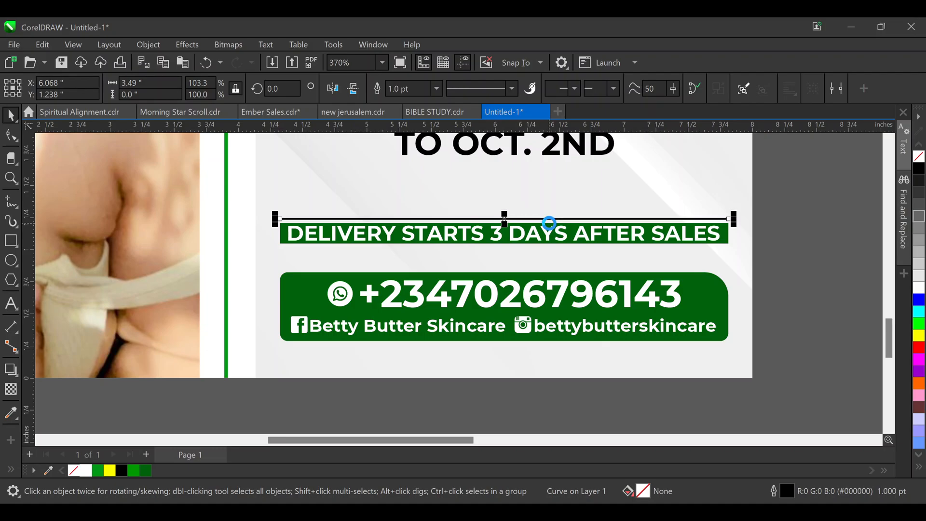
# Duplicate the line and position the copy just below the delivery banner
pyautogui.press('Down')
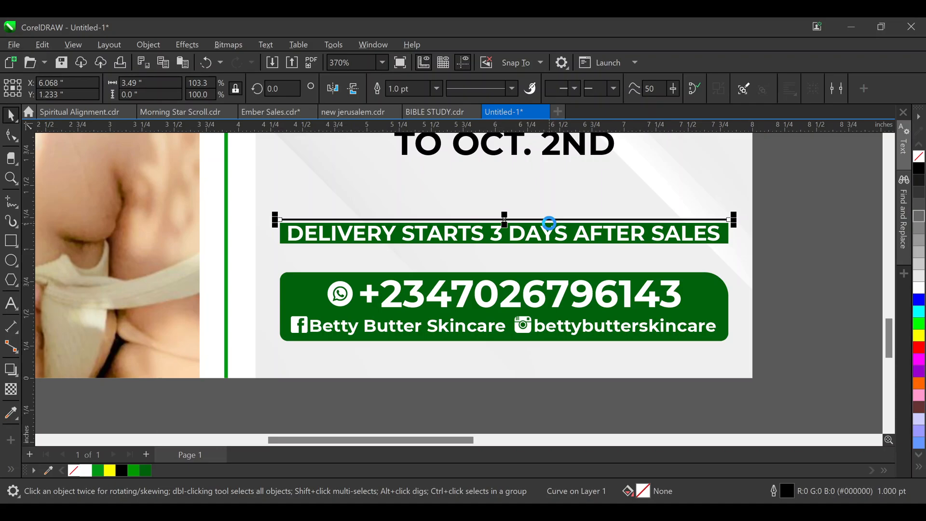
pyautogui.hotkey('ctrl', 'v')
pyautogui.press('Down')
pyautogui.press('Down')
pyautogui.press('Down')
pyautogui.press('Down')
pyautogui.press('Down')
pyautogui.press('Down')
pyautogui.press('Down')
pyautogui.press('Down')
pyautogui.press('Down')
pyautogui.press('Down')
pyautogui.press('Down')
pyautogui.press('Down')
pyautogui.press('Down')
pyautogui.press('Down')
pyautogui.press('Down')
pyautogui.press('Down')
pyautogui.press('Down')
pyautogui.press('Down')
pyautogui.press('Down')
pyautogui.press('Down')
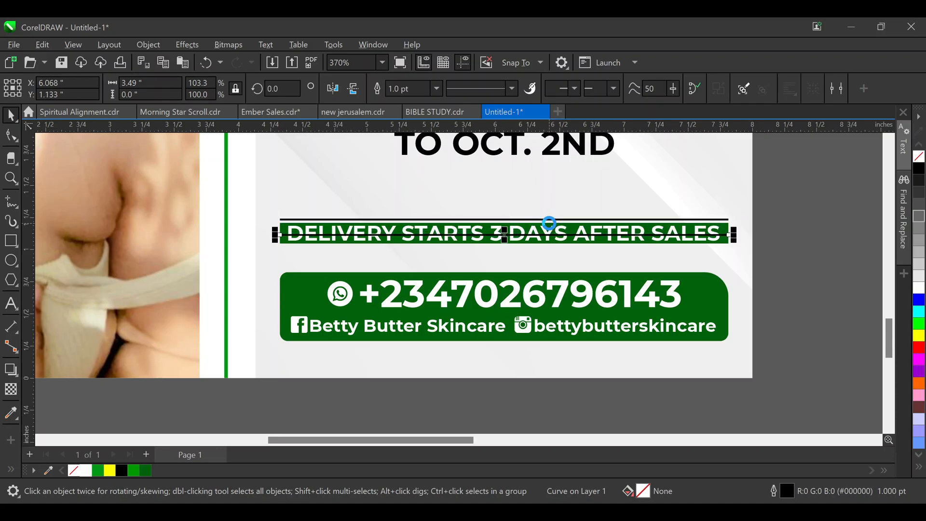
pyautogui.press('Down')
pyautogui.press('Down')
pyautogui.press('Down')
pyautogui.press('Down')
pyautogui.press('Down')
pyautogui.press('Down')
pyautogui.press('Down')
pyautogui.press('Down')
pyautogui.press('Down')
pyautogui.press('Down')
pyautogui.press('Down')
pyautogui.press('Down')
pyautogui.press('Down')
pyautogui.press('Down')
pyautogui.press('Down')
pyautogui.press('Down')
pyautogui.press('Down')
pyautogui.press('Down')
pyautogui.press('Down')
pyautogui.press('Down')
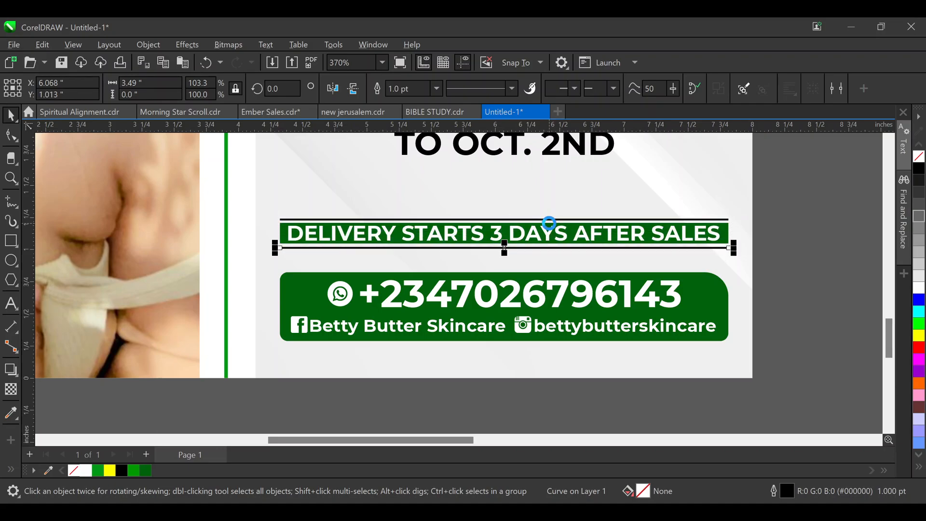
pyautogui.press('Up')
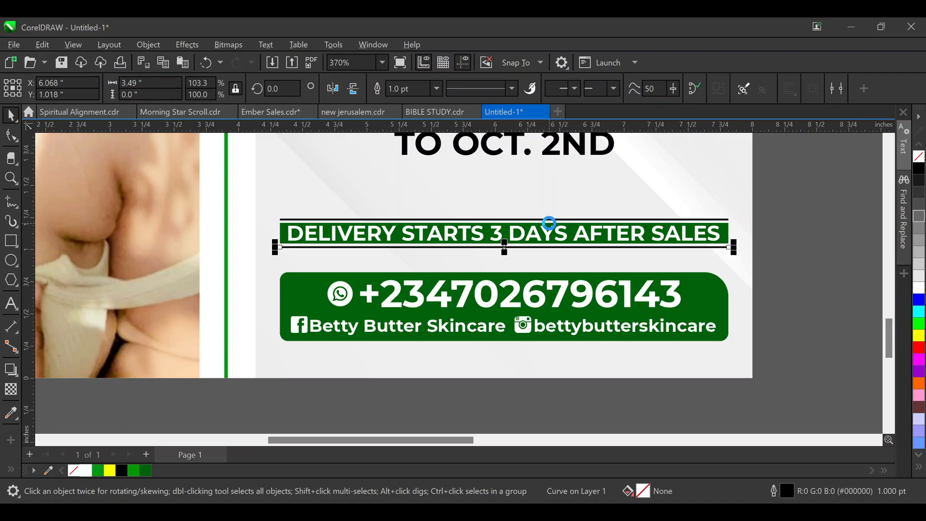
pyautogui.press('Up')
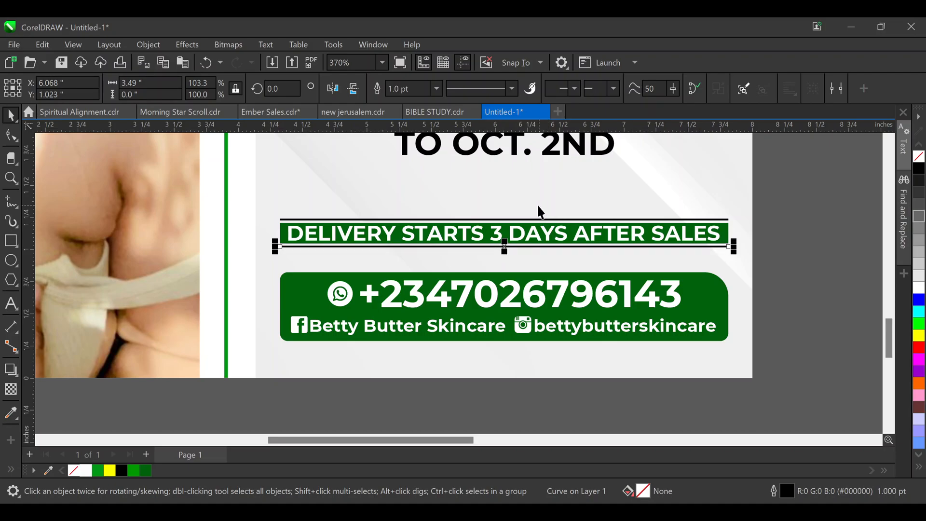
pyautogui.keyDown('shift'); pyautogui.click(517, 217); pyautogui.keyUp('shift')
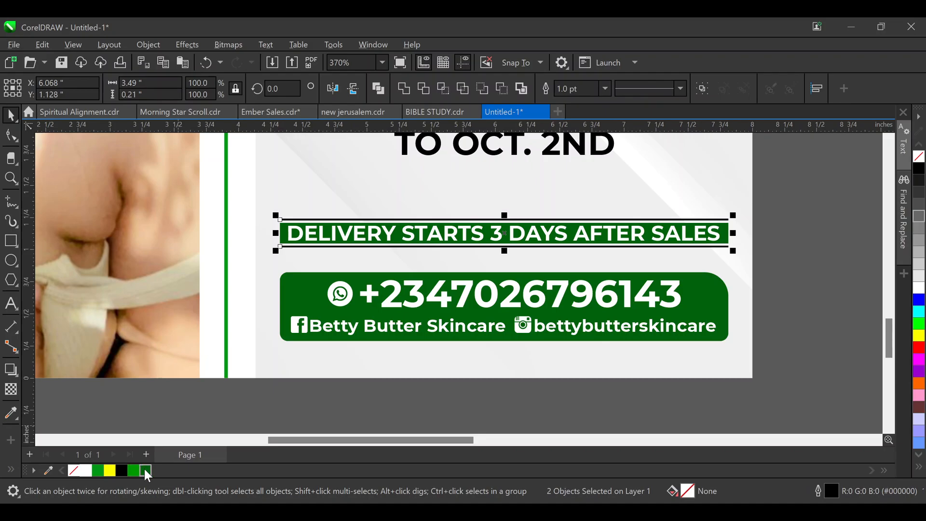
pyautogui.click(761, 213)
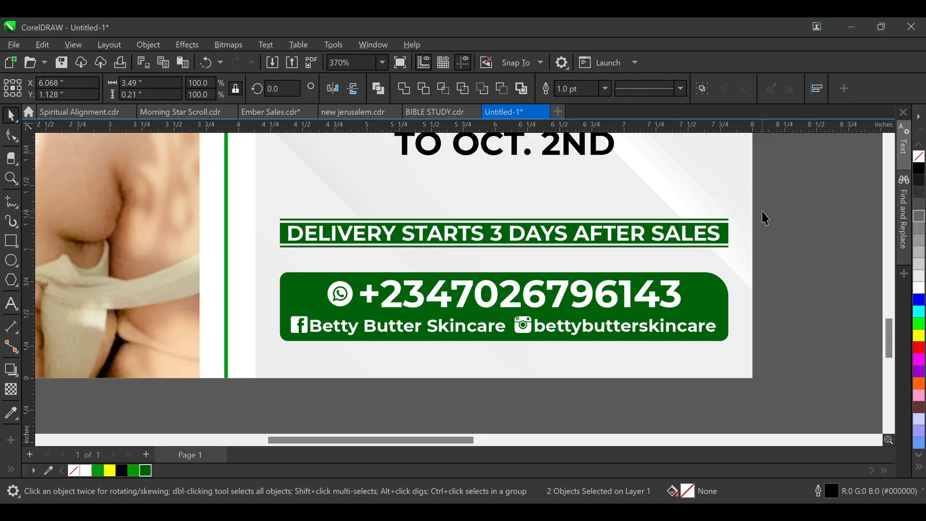
pyautogui.moveTo(829, 191); pyautogui.dragTo(243, 250)
# Adjust the green band, nudge the top framing line down, and select all banner parts
pyautogui.click(767, 215)
pyautogui.scroll(3, 480, 241)
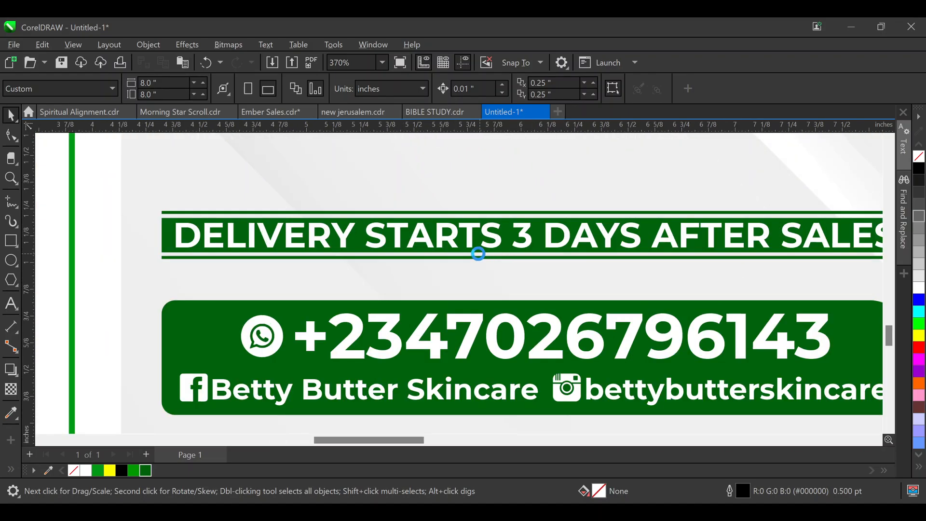
pyautogui.scroll(3, 521, 235)
pyautogui.click(577, 198)
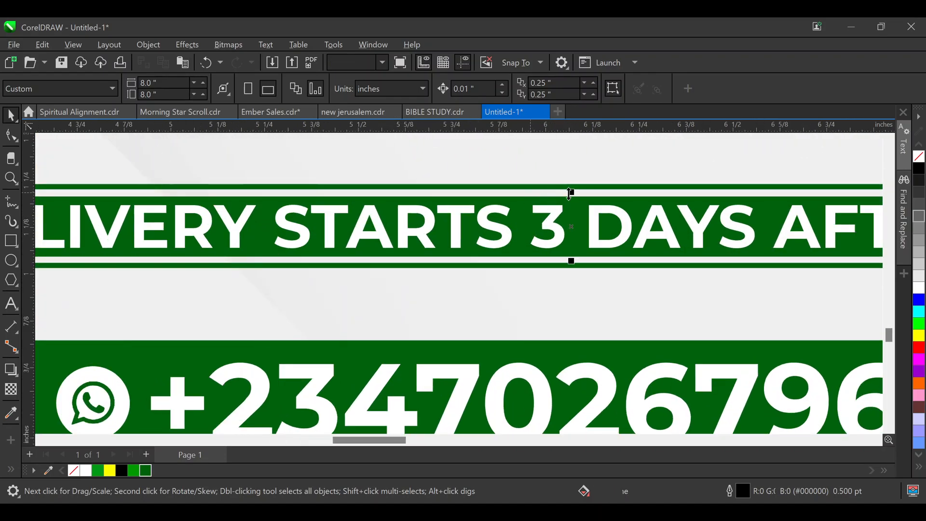
pyautogui.moveTo(577, 192); pyautogui.dragTo(589, 193)
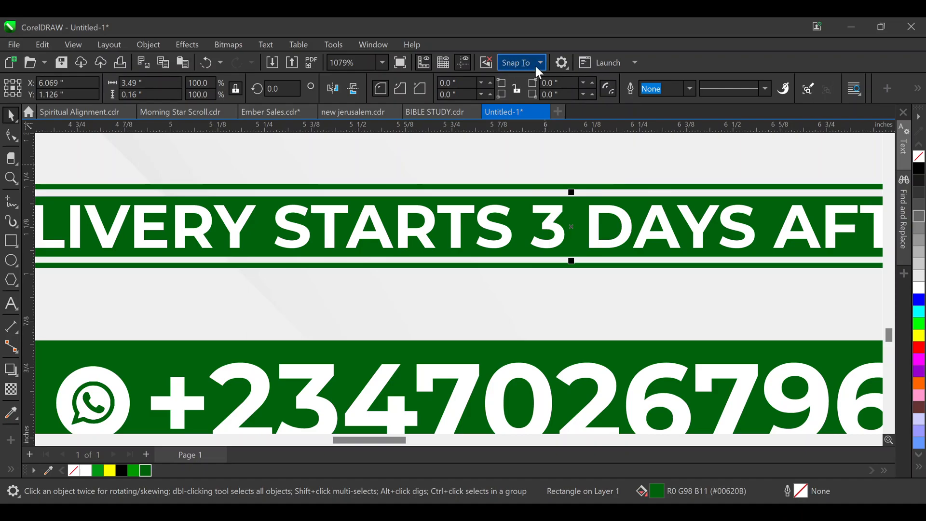
pyautogui.click(560, 186)
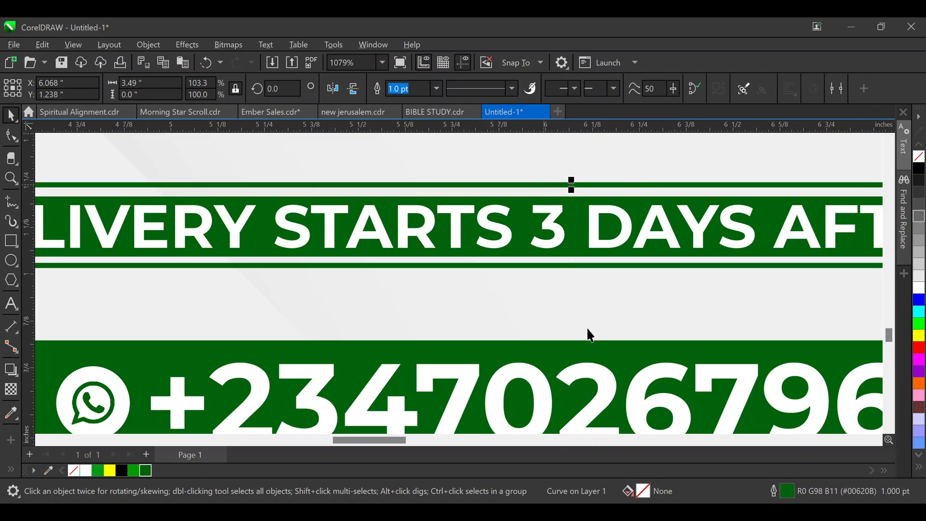
pyautogui.press('Down')
pyautogui.scroll(-3, 458, 286)
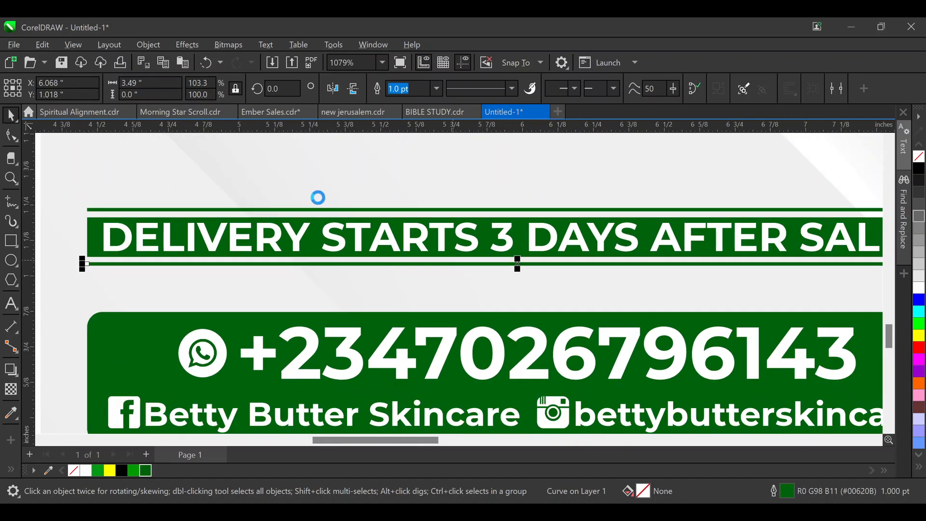
pyautogui.scroll(-2, 427, 232)
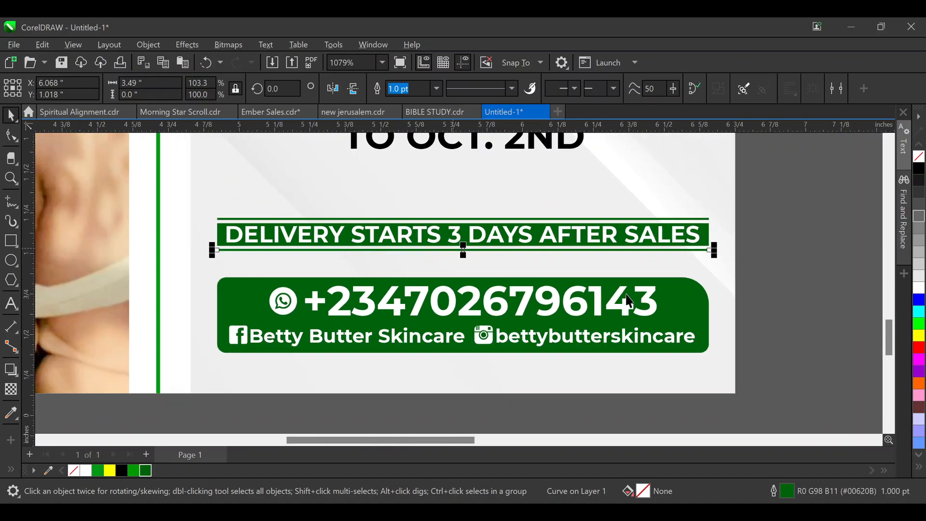
pyautogui.moveTo(786, 195); pyautogui.dragTo(186, 260)
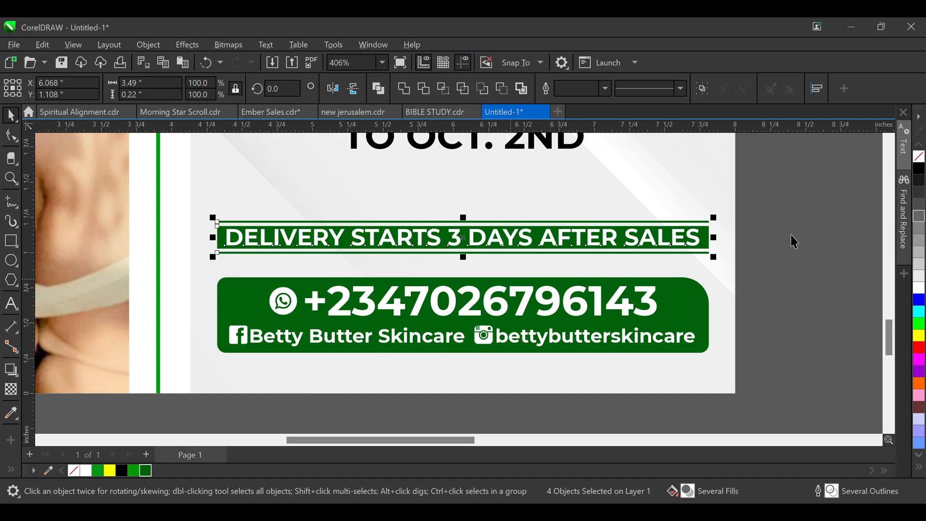
# Break apart the SEPT. 30TH / TO OCT. 2ND date text, regroup it and scale it to 97.4%
pyautogui.keyDown('shift'); pyautogui.click(689, 311); pyautogui.keyUp('shift')
pyautogui.click(790, 271)
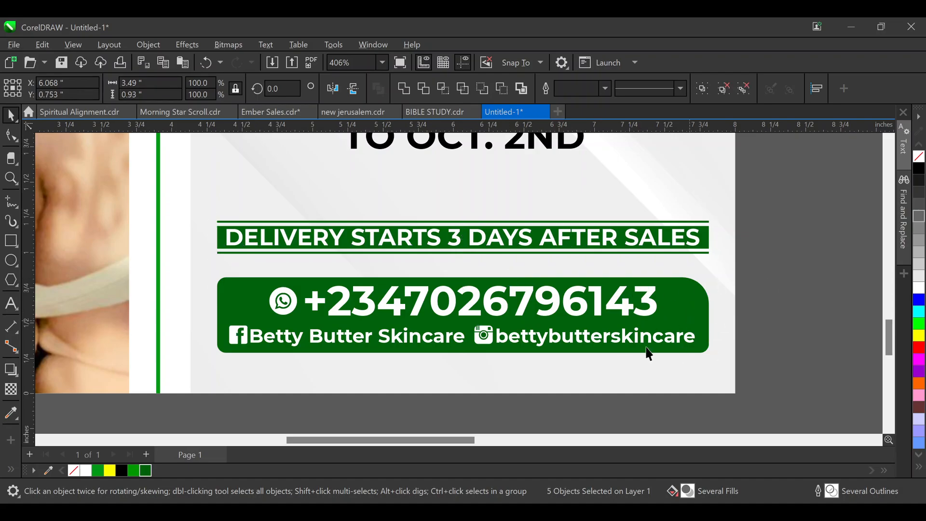
pyautogui.scroll(-2, 501, 291)
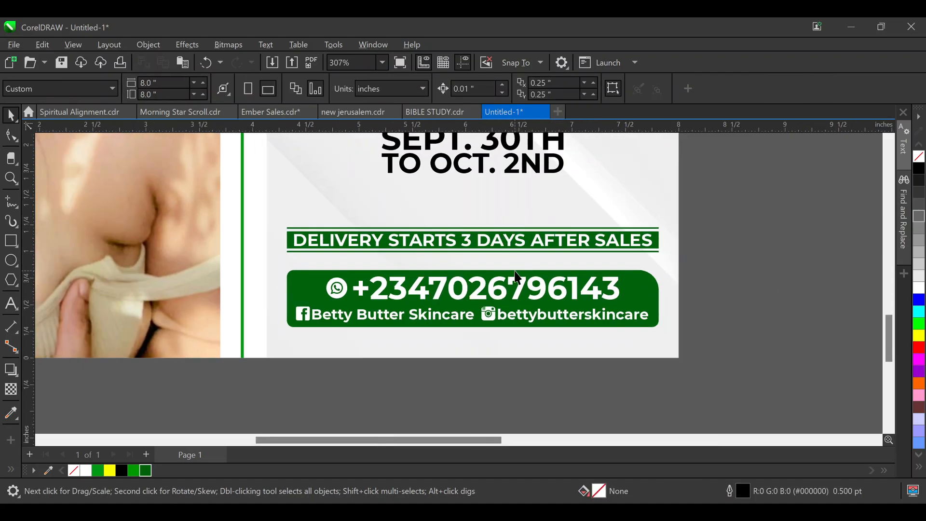
pyautogui.scroll(3, 513, 276)
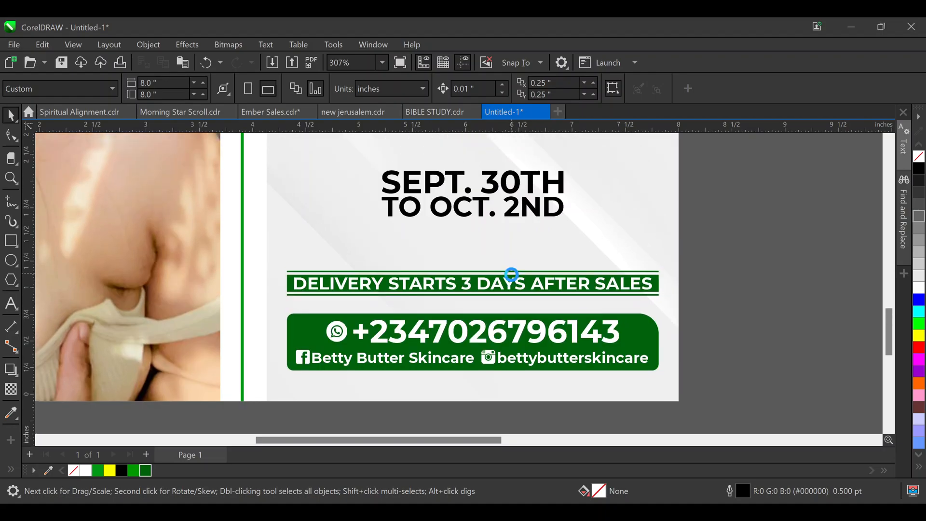
pyautogui.click(535, 197)
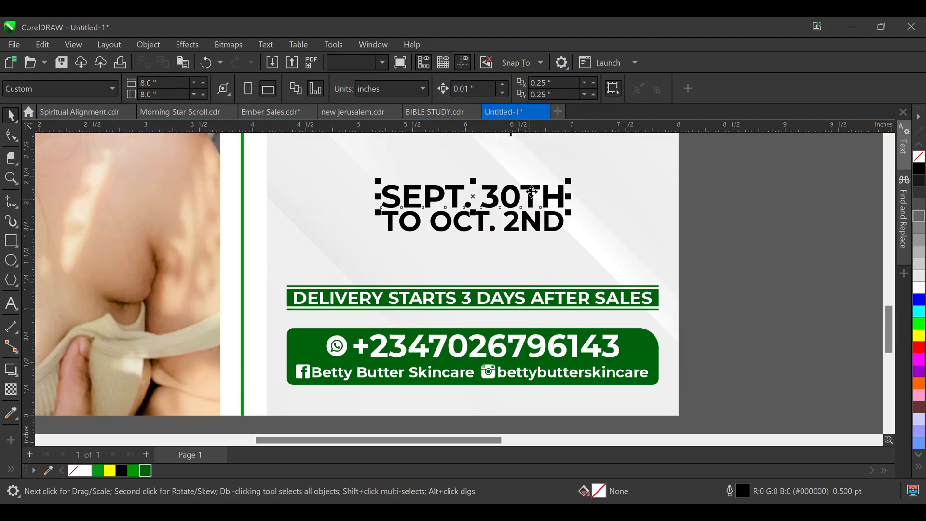
pyautogui.hotkey('ctrl', 'k')
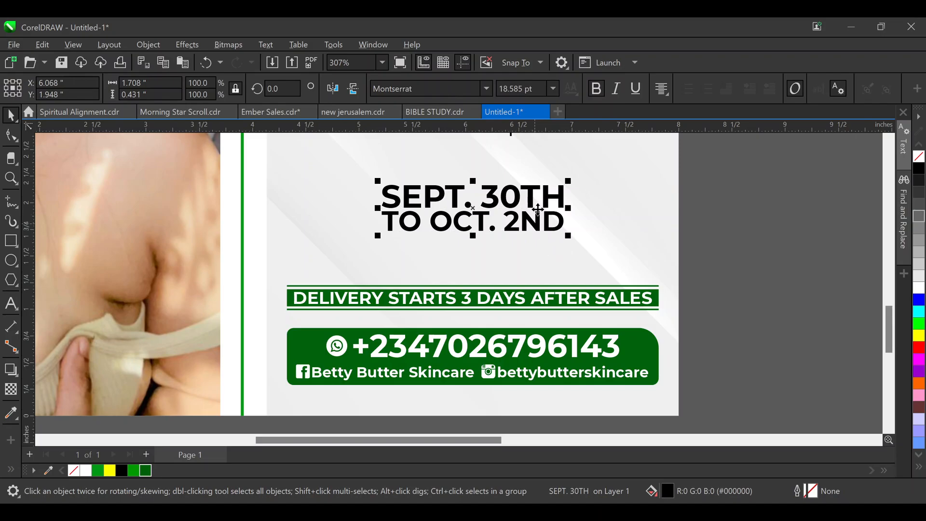
pyautogui.hotkey('ctrl', 'g')
pyautogui.moveTo(529, 189); pyautogui.dragTo(569, 181)
pyautogui.moveTo(779, 176); pyautogui.dragTo(340, 284)
pyautogui.keyDown('shift'); pyautogui.click(441, 301); pyautogui.keyUp('shift')
pyautogui.click(703, 267)
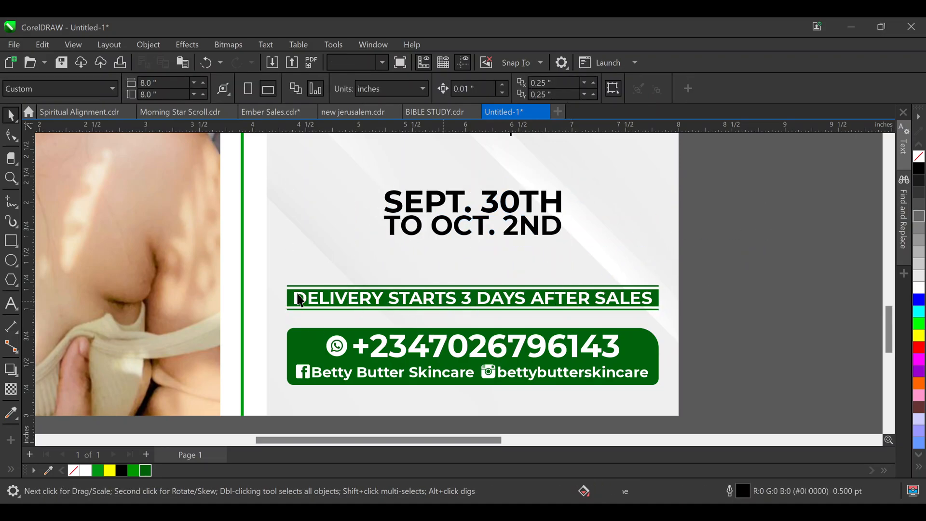
# Draw a small circle left of the date, fill it dark green and remove its outline
pyautogui.click(11, 259)
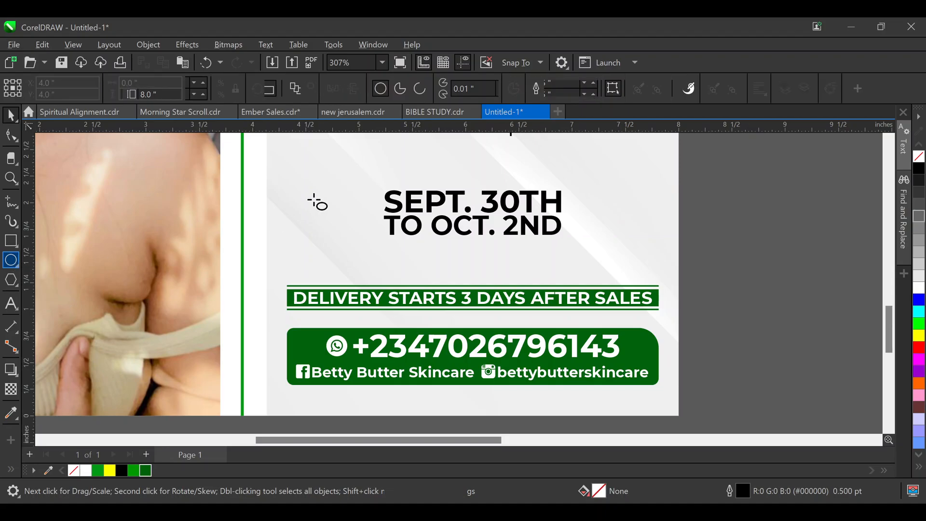
pyautogui.moveTo(344, 200); pyautogui.dragTo(370, 235)
pyautogui.press('space')
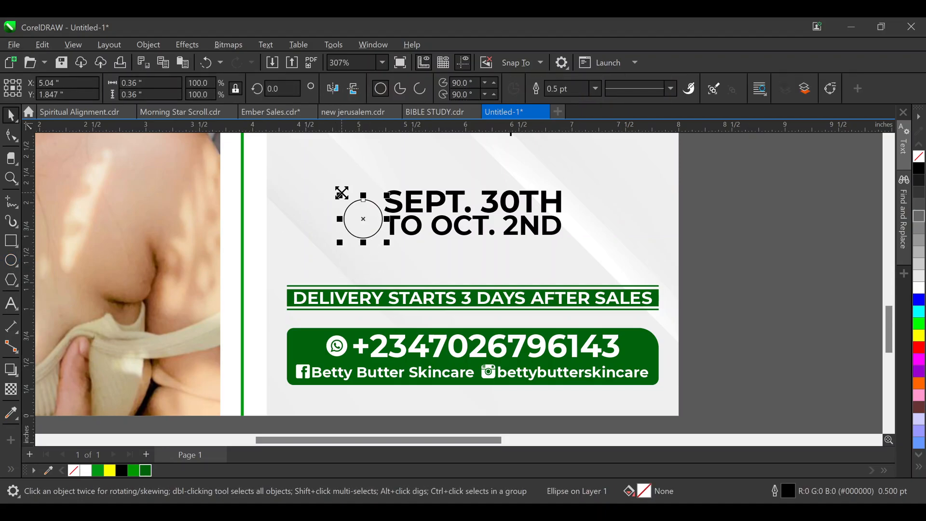
pyautogui.moveTo(342, 193); pyautogui.dragTo(334, 187)
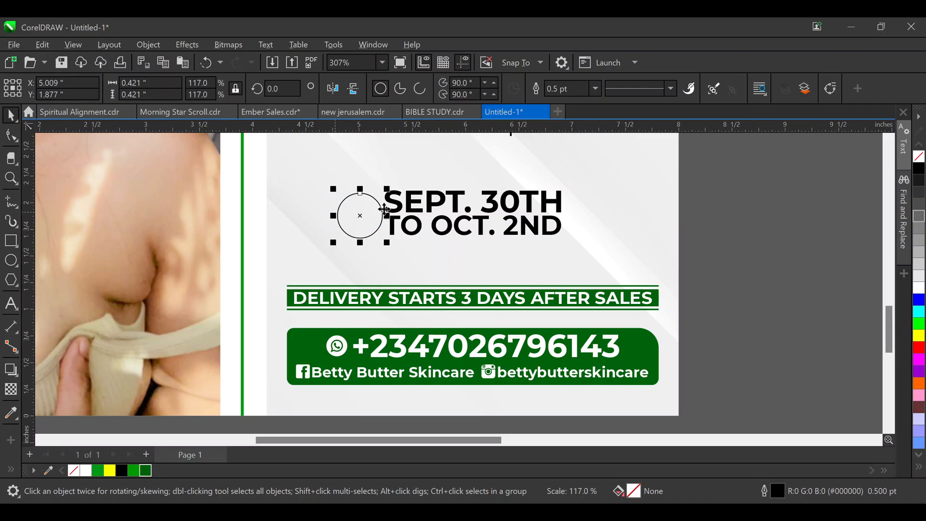
pyautogui.click(145, 470)
pyautogui.rightClick(75, 472)
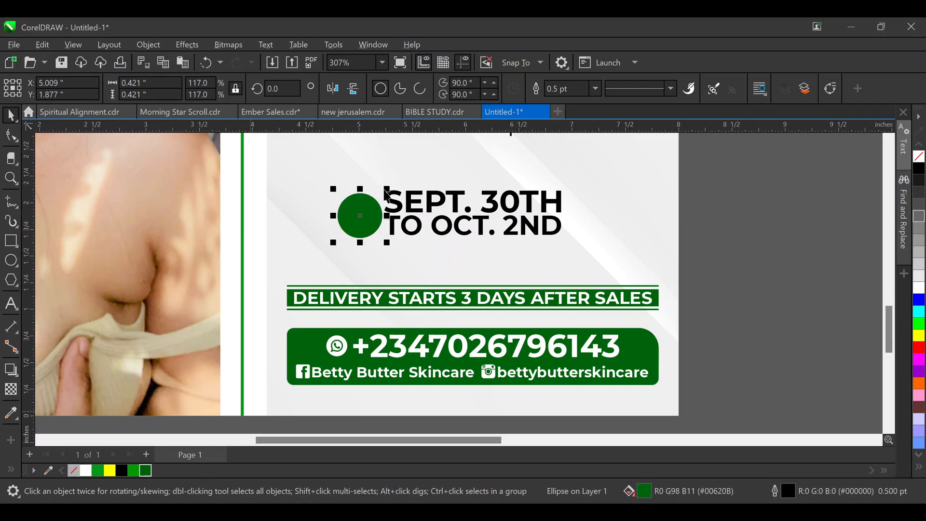
pyautogui.moveTo(386, 189); pyautogui.dragTo(381, 181)
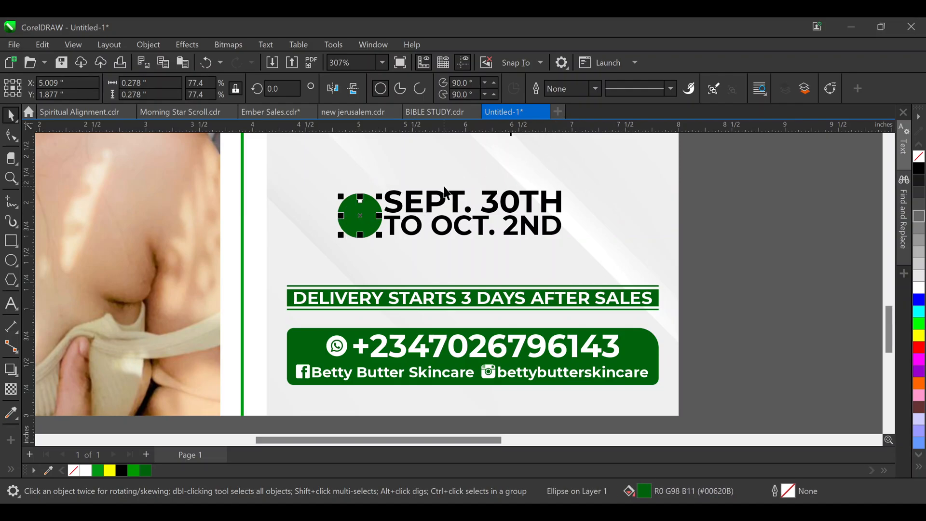
pyautogui.press('Escape')
pyautogui.click(363, 233)
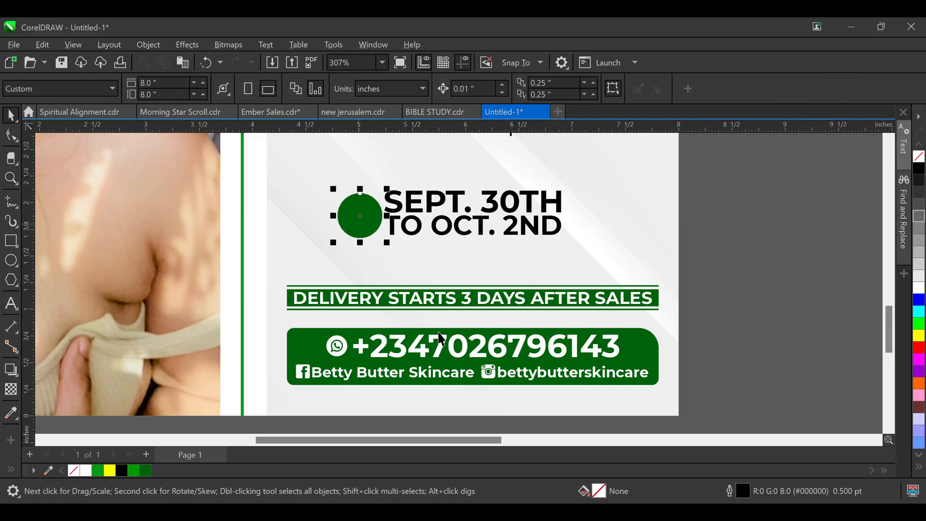
# Add a smaller dark-green inner circle with a 3 pt white outline and group both circles
pyautogui.scroll(3, 357, 223)
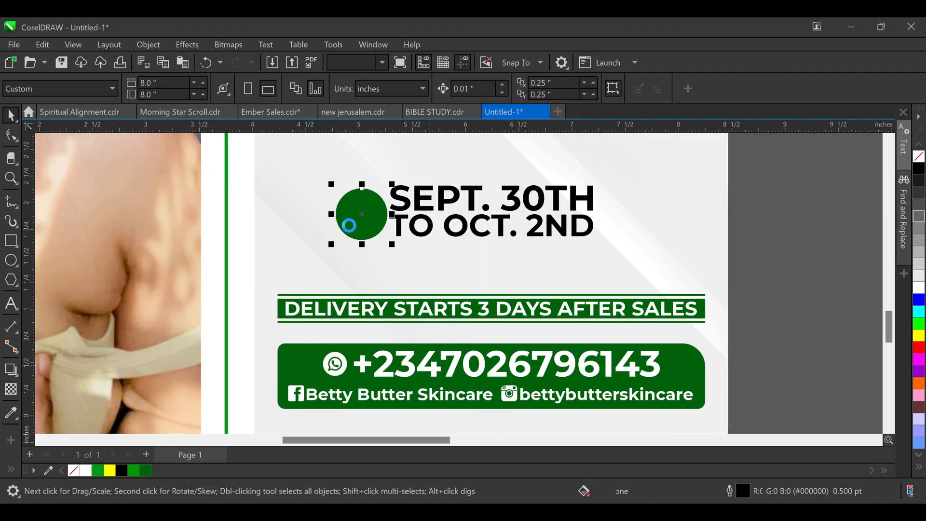
pyautogui.click(86, 470)
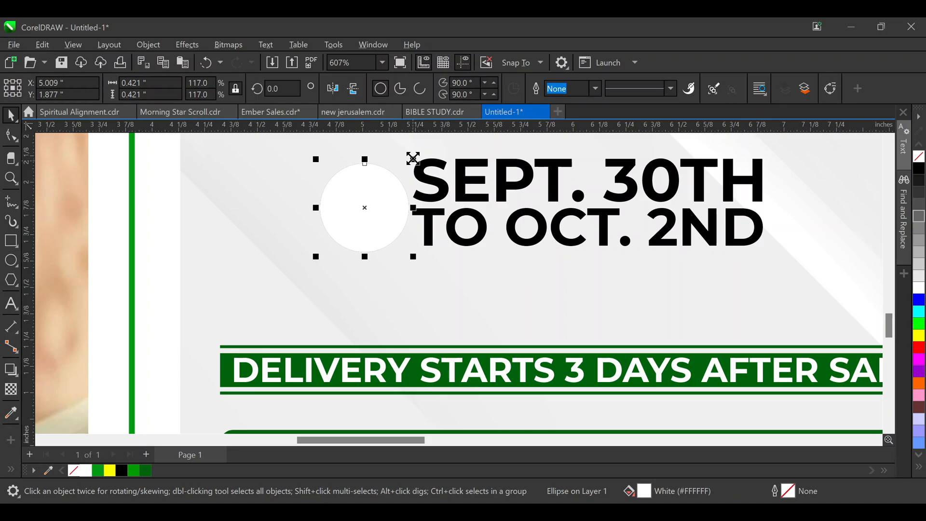
pyautogui.moveTo(413, 159); pyautogui.dragTo(395, 146)
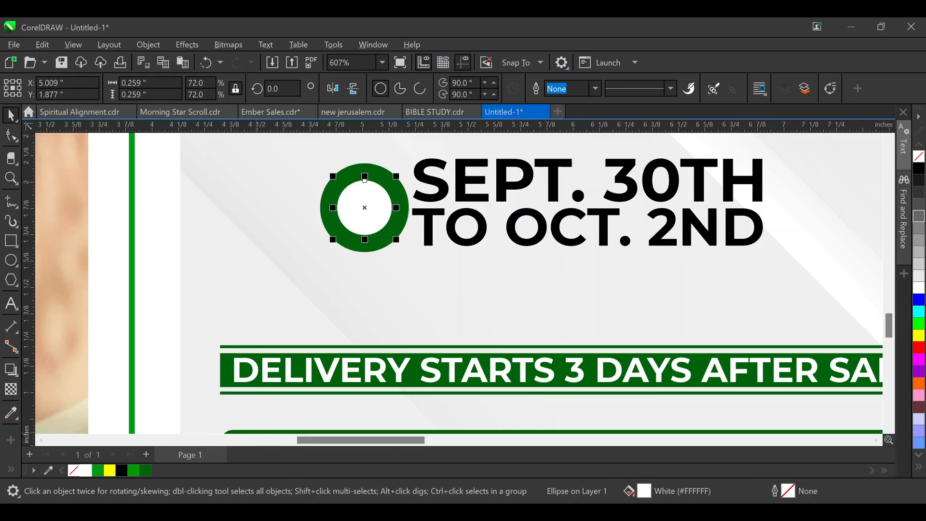
pyautogui.click(146, 470)
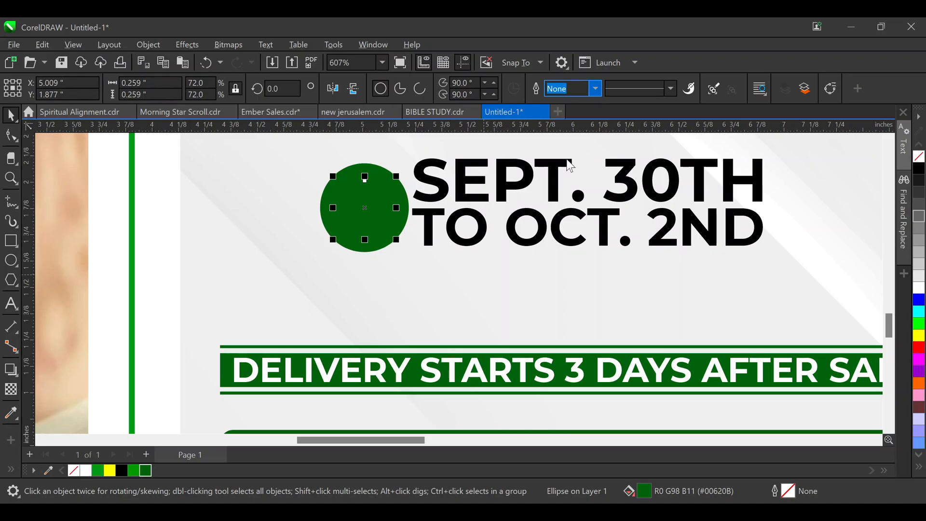
pyautogui.write('2')
pyautogui.press('Return')
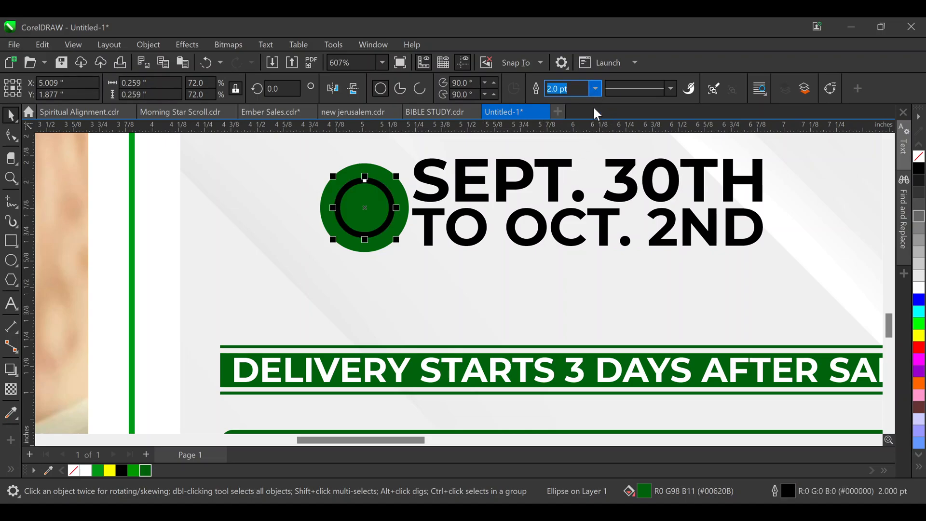
pyautogui.write('3')
pyautogui.press('Return')
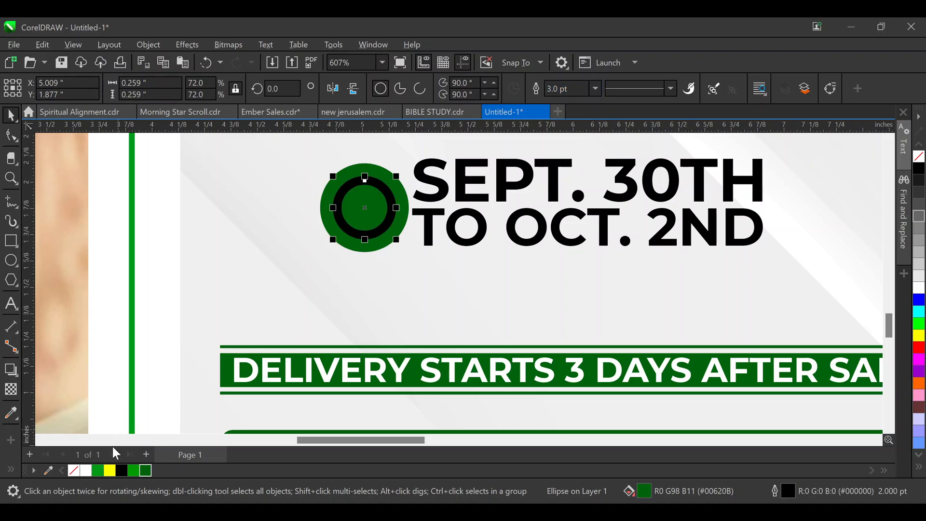
pyautogui.rightClick(86, 470)
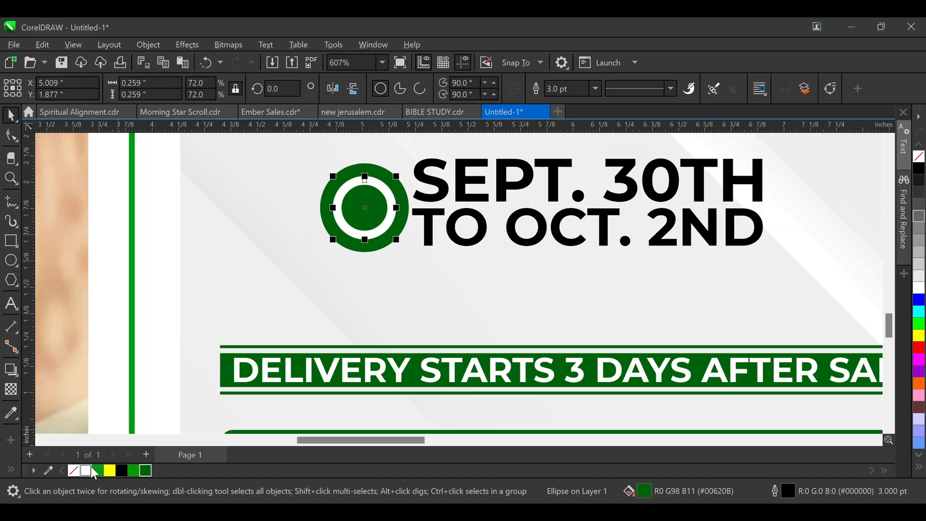
pyautogui.click(382, 249)
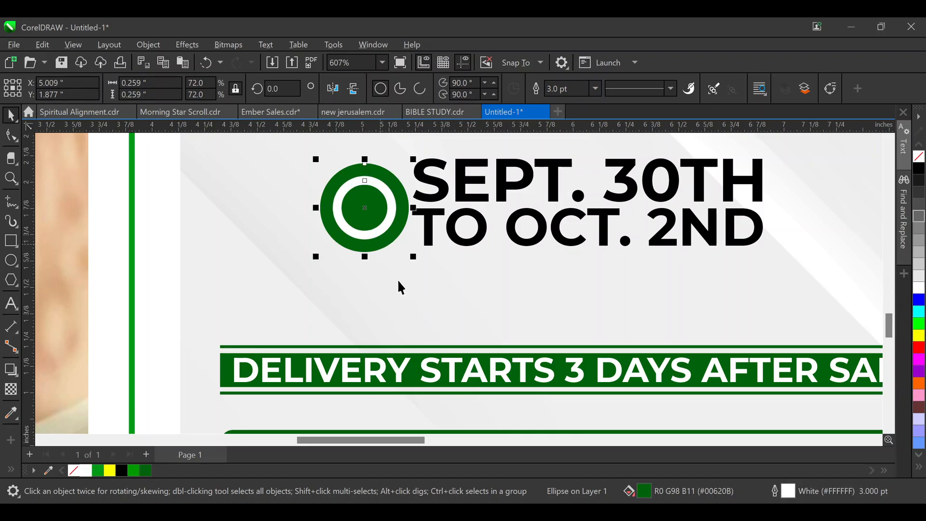
pyautogui.keyDown('shift'); pyautogui.click(381, 202); pyautogui.keyUp('shift')
pyautogui.hotkey('ctrl', 'g')
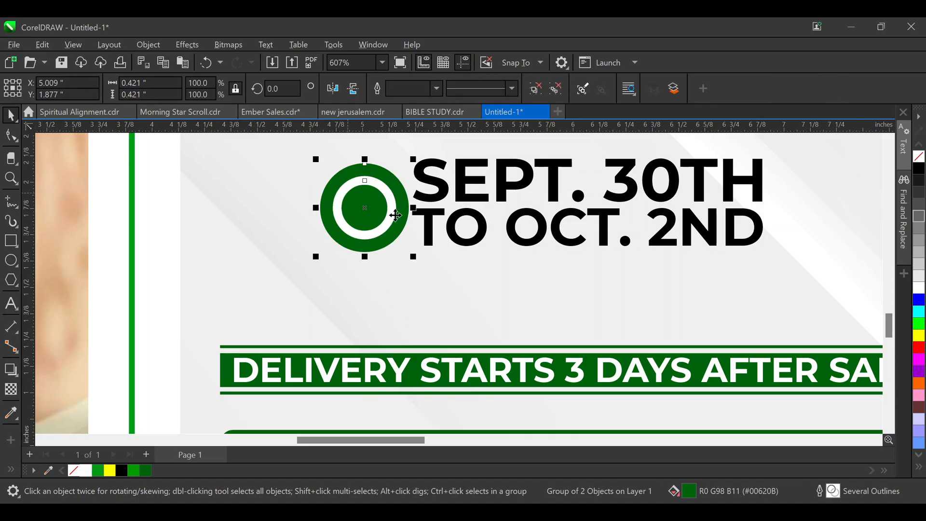
# Shrink the ring bullet slightly and copy it so two rings sit on each side of the date
pyautogui.moveTo(413, 159); pyautogui.dragTo(403, 169)
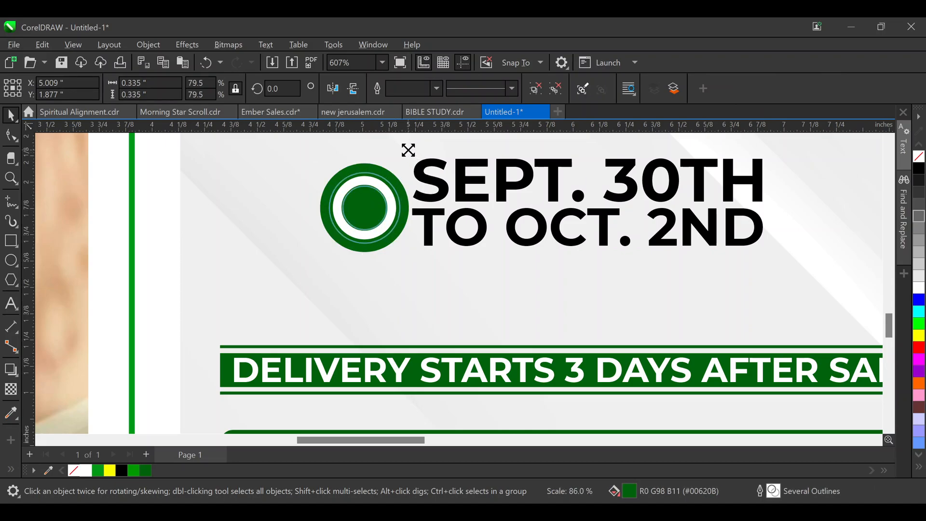
pyautogui.moveTo(370, 206); pyautogui.dragTo(282, 200)
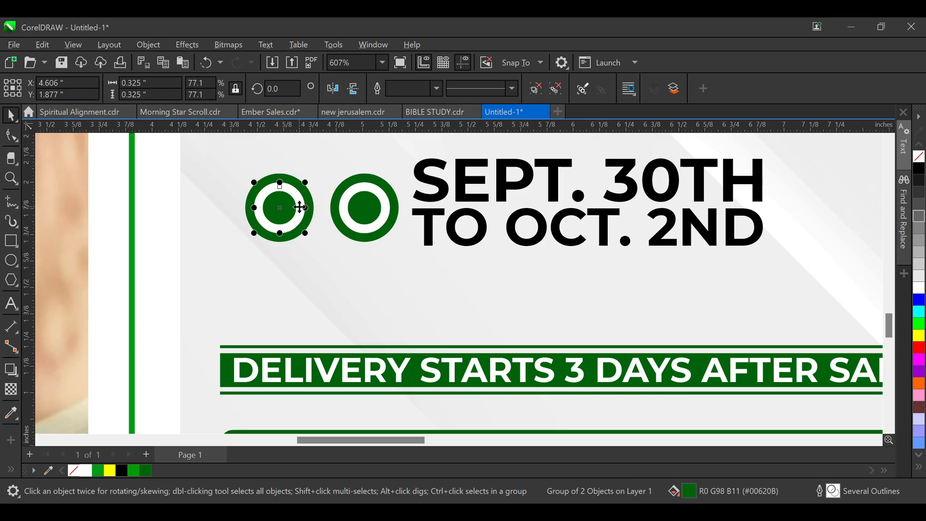
pyautogui.click(316, 216)
pyautogui.click(356, 217)
pyautogui.keyDown('shift'); pyautogui.click(277, 209); pyautogui.keyUp('shift')
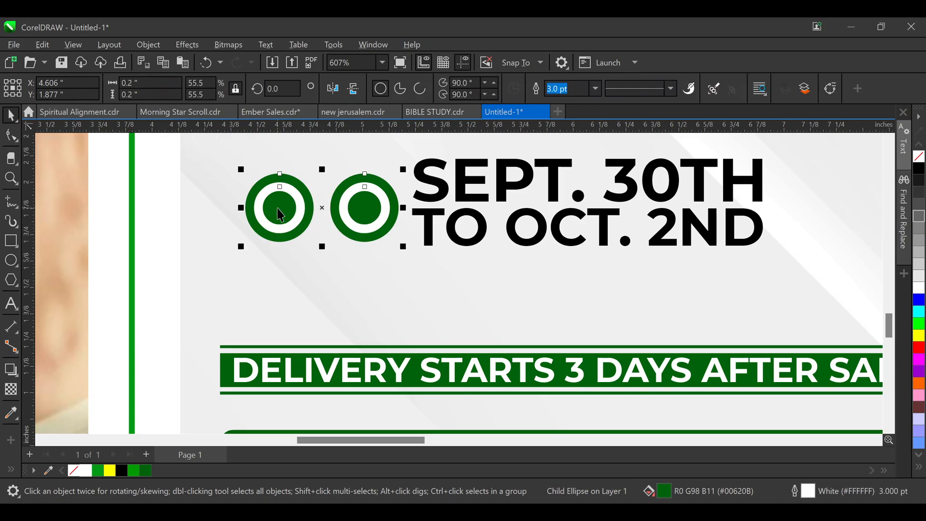
pyautogui.moveTo(280, 214); pyautogui.dragTo(823, 209)
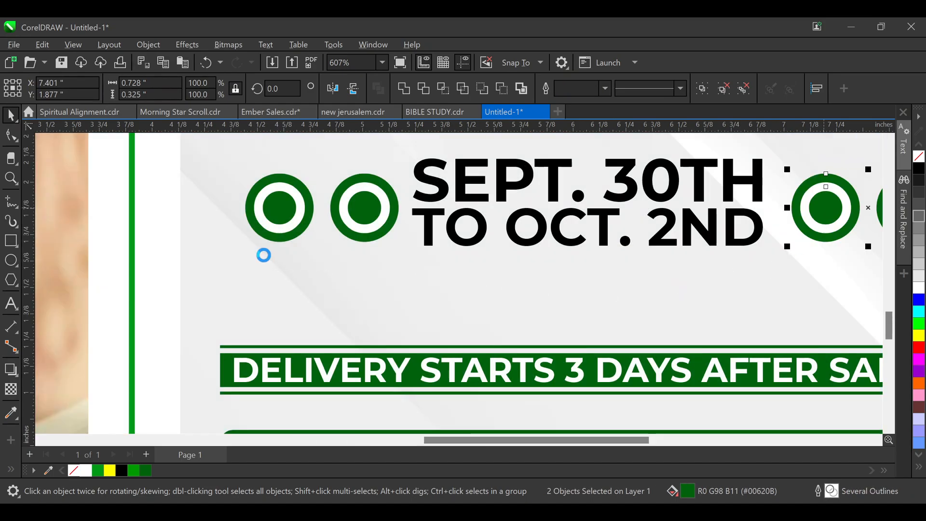
# Group the date text with its four rings and centre the group over the delivery banner
pyautogui.scroll(-1, 263, 255)
pyautogui.scroll(-1, 281, 253)
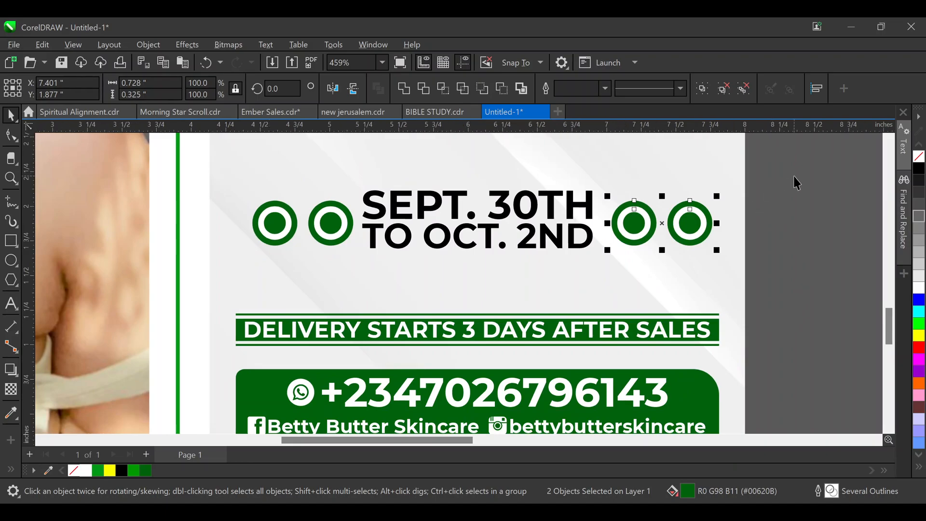
pyautogui.moveTo(796, 181); pyautogui.dragTo(231, 273)
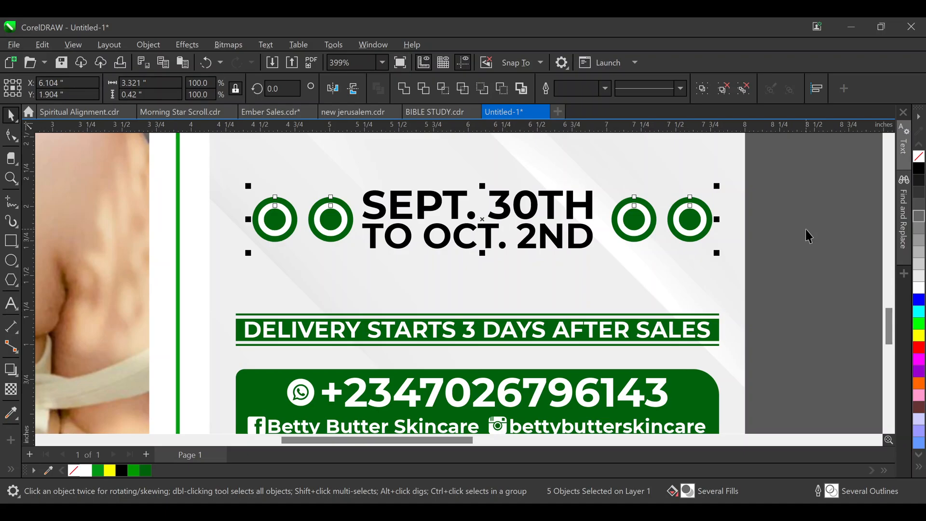
pyautogui.hotkey('ctrl', 'g')
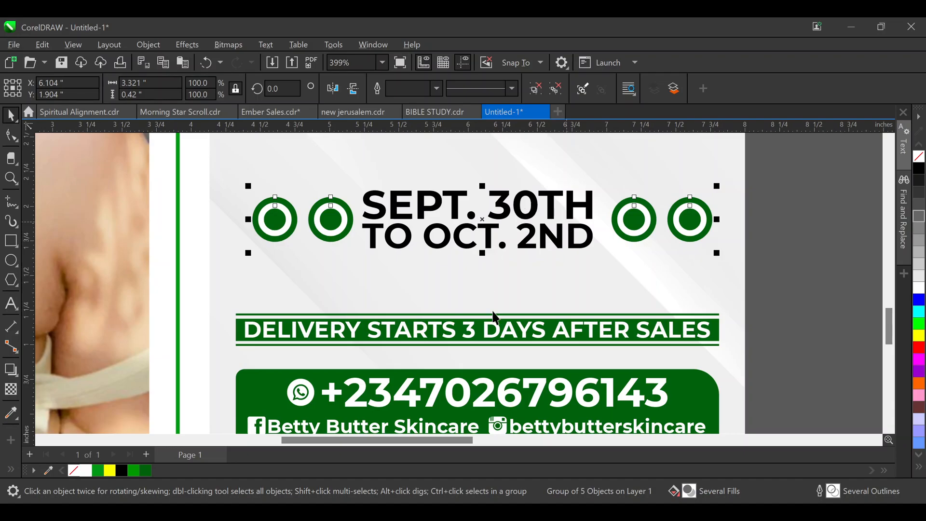
pyautogui.moveTo(536, 208); pyautogui.dragTo(539, 233)
pyautogui.keyDown('shift'); pyautogui.click(520, 332); pyautogui.keyUp('shift')
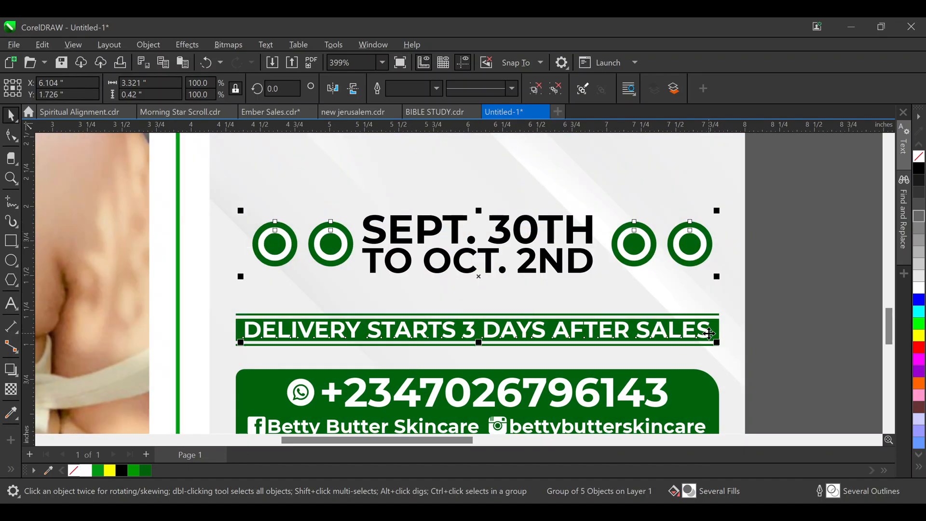
pyautogui.press('c')
pyautogui.click(768, 229)
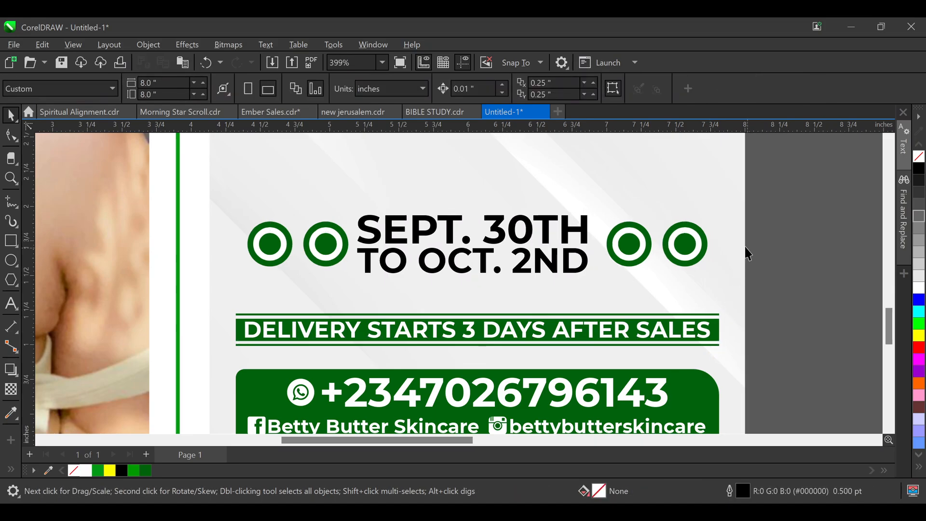
# Move the discount line and its 'on all skincare products' subtitle lower on the flyer
pyautogui.scroll(-2, 544, 236)
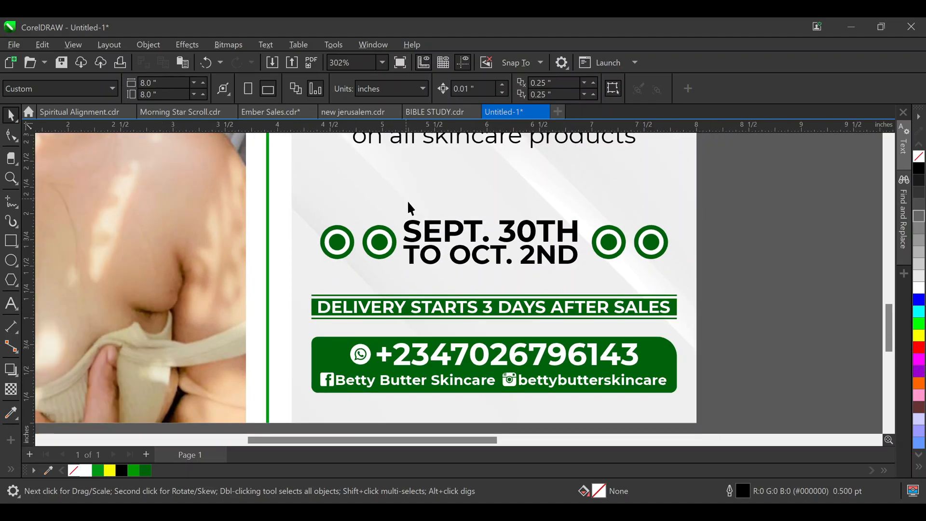
pyautogui.scroll(-1, 412, 208)
pyautogui.scroll(-1, 499, 233)
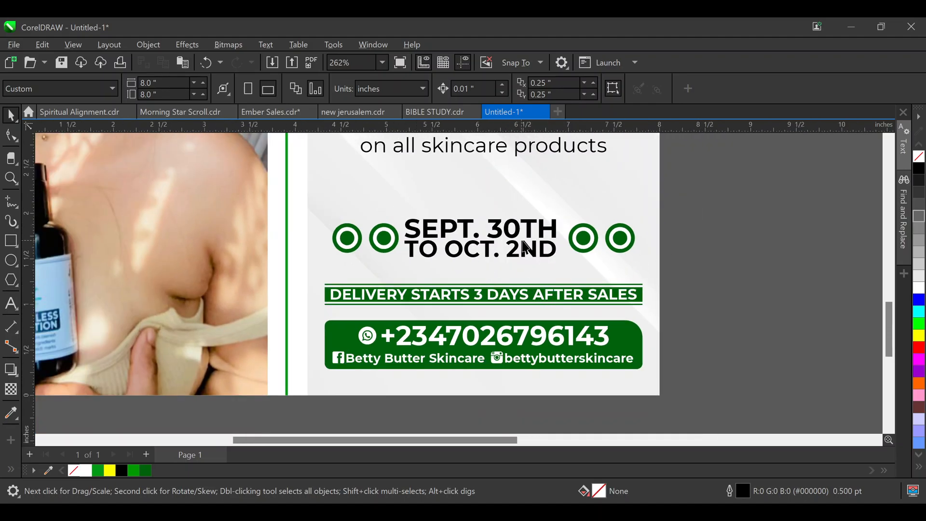
pyautogui.scroll(3, 526, 246)
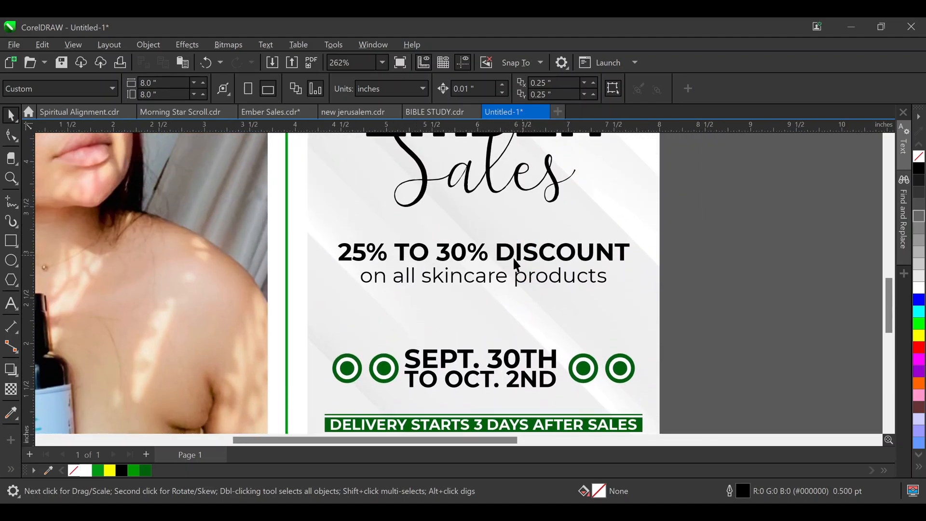
pyautogui.scroll(2, 509, 268)
pyautogui.click(491, 329)
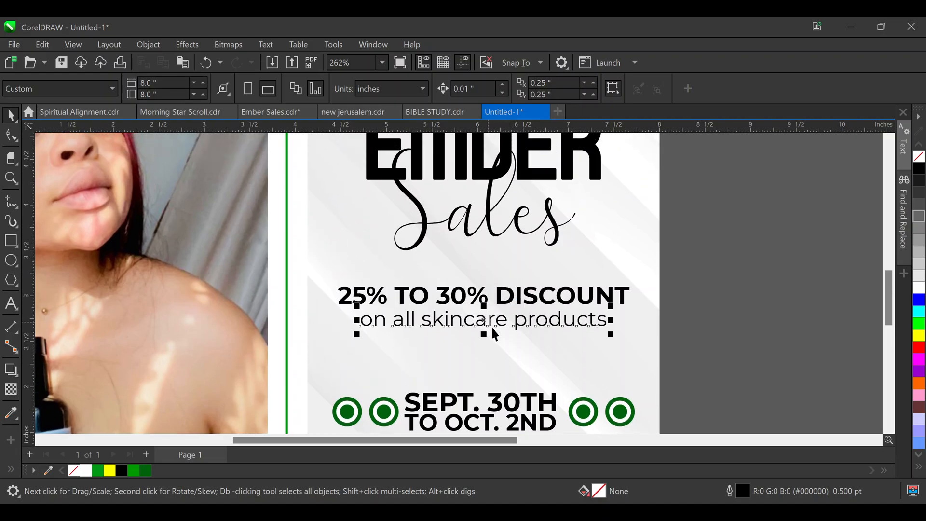
pyautogui.keyDown('shift'); pyautogui.click(563, 296); pyautogui.keyUp('shift')
pyautogui.moveTo(532, 295); pyautogui.dragTo(532, 321)
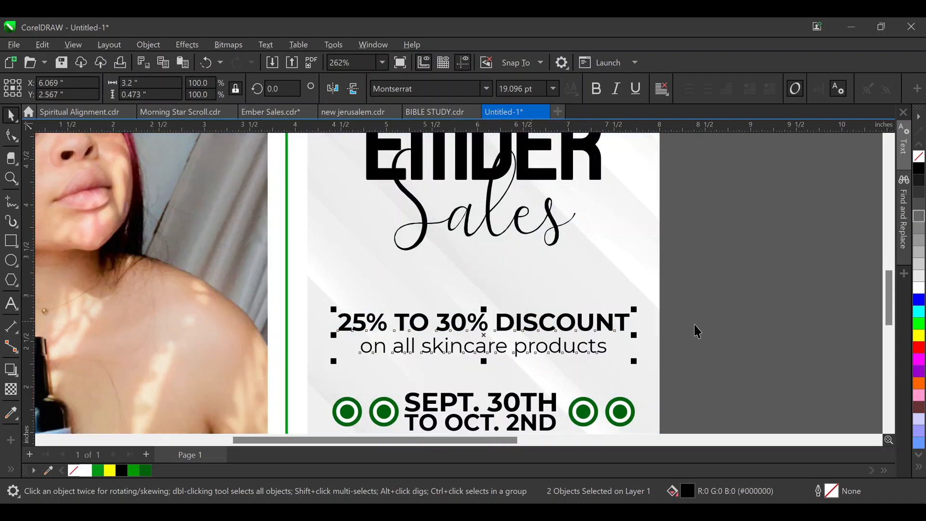
# Make the subtitle italic, centre it under the discount line, and enlarge it to about 105%
pyautogui.click(539, 350)
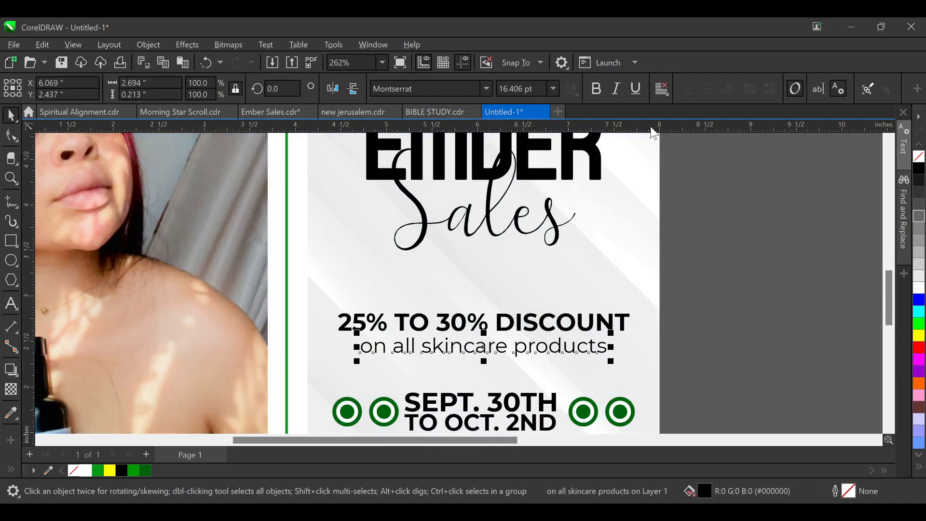
pyautogui.click(617, 90)
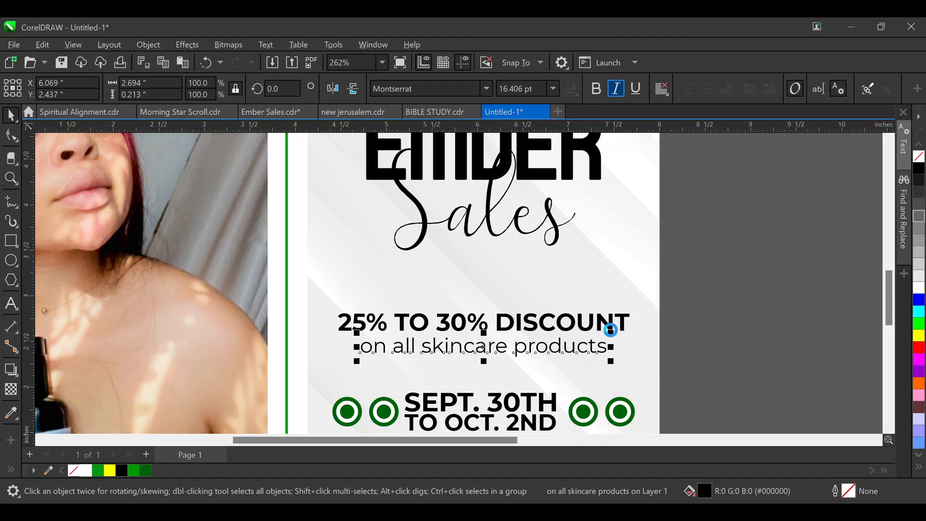
pyautogui.keyDown('shift'); pyautogui.click(561, 324); pyautogui.keyUp('shift')
pyautogui.press('c')
pyautogui.click(687, 338)
pyautogui.click(583, 345)
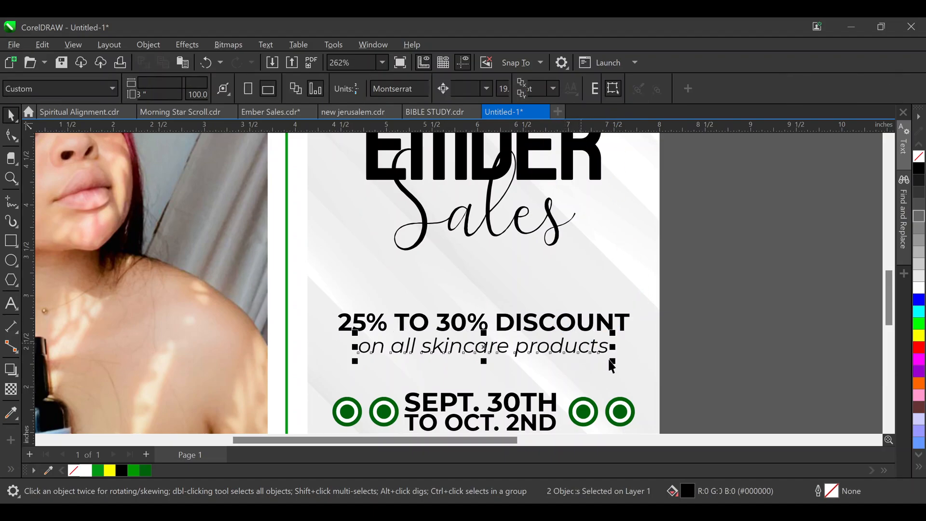
pyautogui.moveTo(612, 366); pyautogui.dragTo(619, 366)
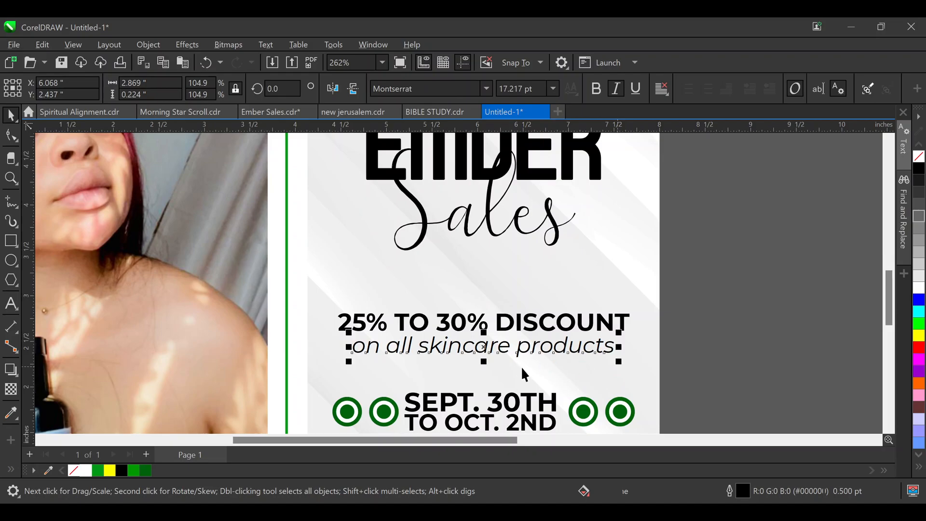
pyautogui.press('Up')
pyautogui.press('Up')
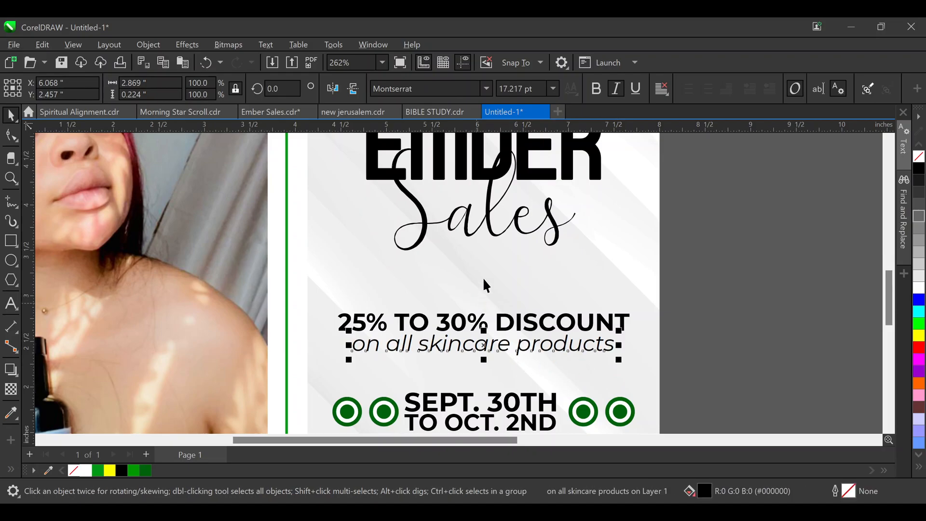
pyautogui.click(493, 232)
# Move Sales below EMBER, lower EMBER slightly and enlarge it to about 111%
pyautogui.scroll(-2, 512, 257)
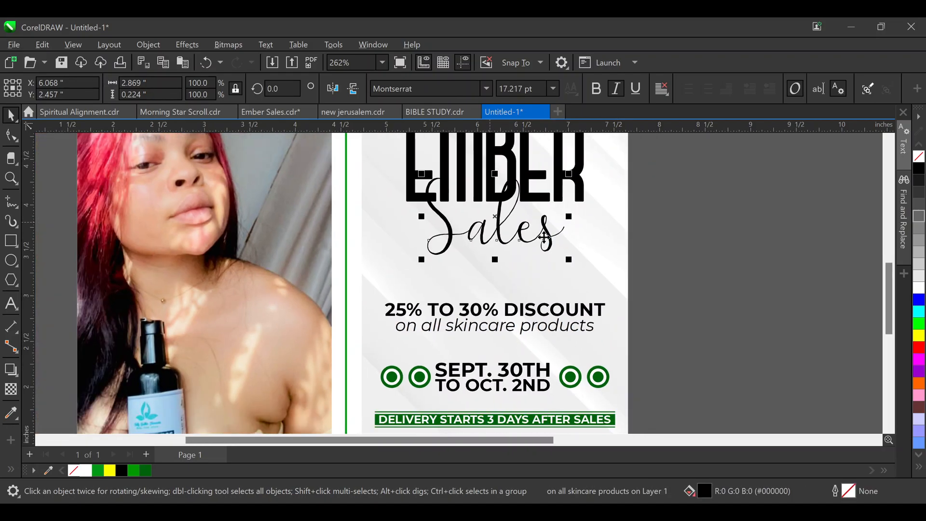
pyautogui.scroll(3, 512, 257)
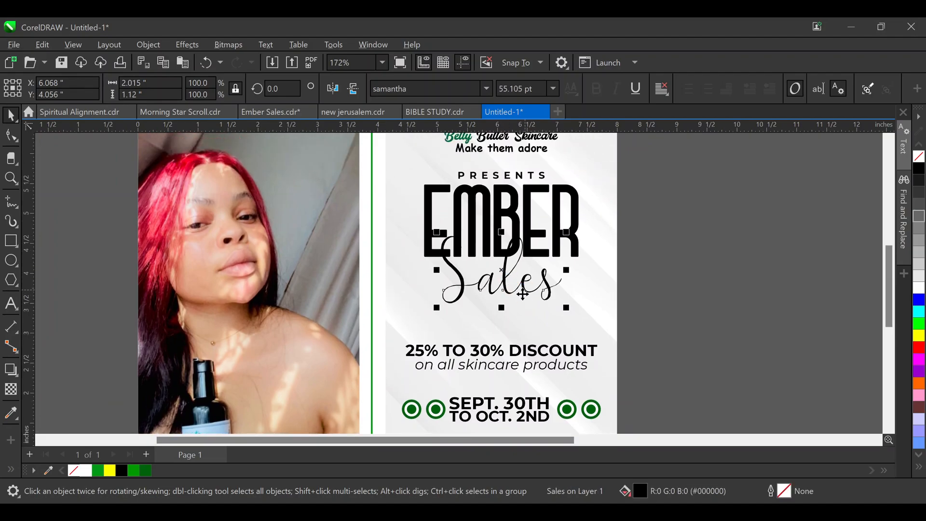
pyautogui.moveTo(506, 286); pyautogui.dragTo(508, 320)
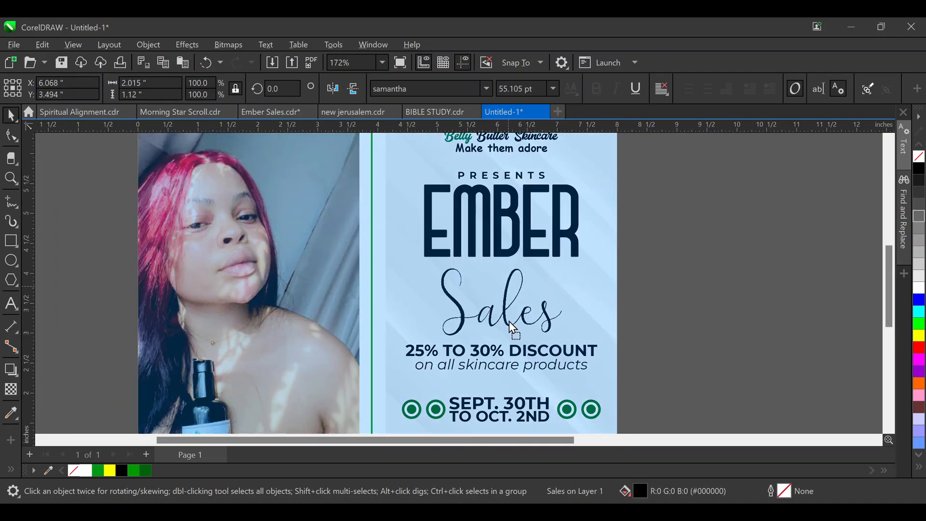
pyautogui.moveTo(497, 223); pyautogui.dragTo(495, 239)
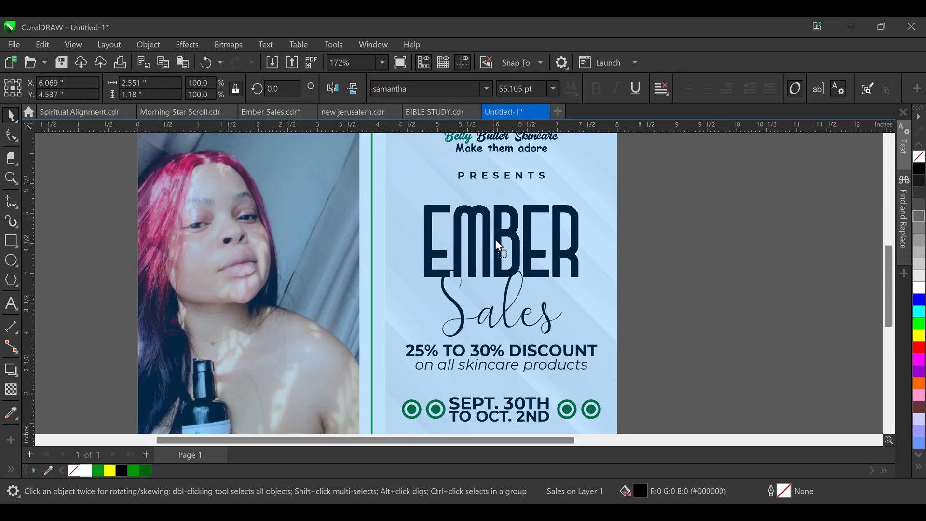
pyautogui.moveTo(581, 283); pyautogui.dragTo(593, 286)
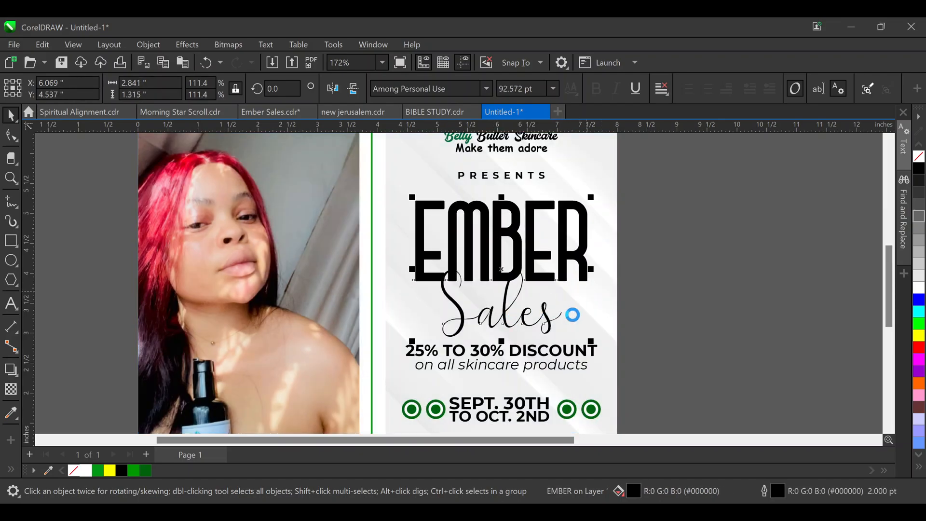
pyautogui.click(622, 244)
pyautogui.click(578, 212)
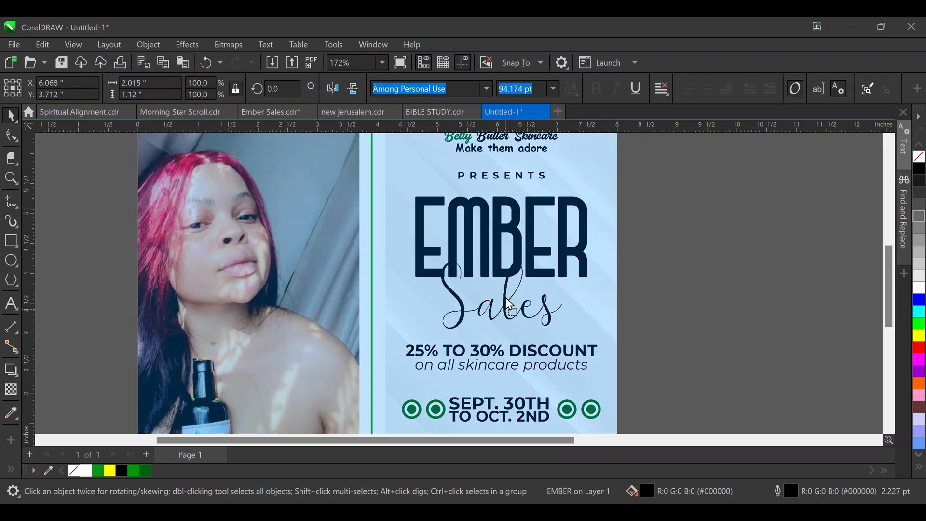
pyautogui.click(507, 316)
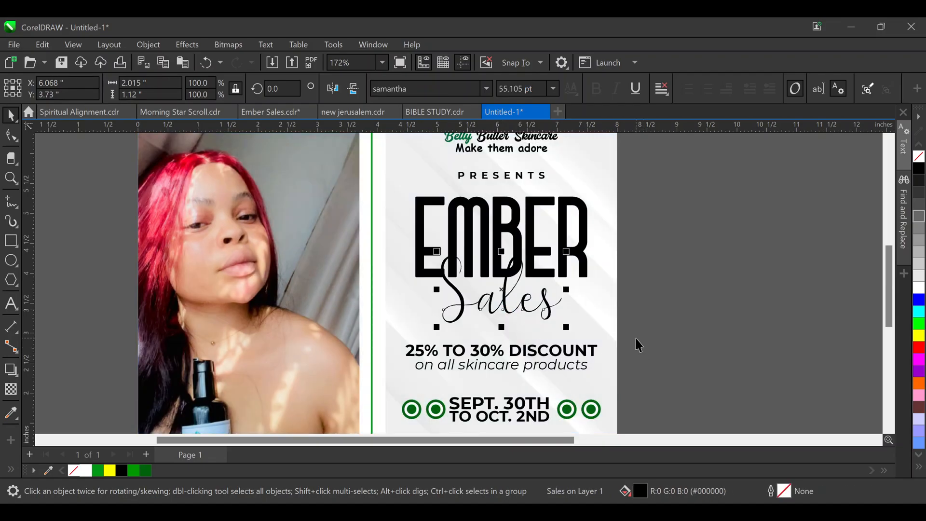
pyautogui.click(626, 292)
# Give the EMBER title a dark green fill and outline, then undo the last edit
pyautogui.click(494, 218)
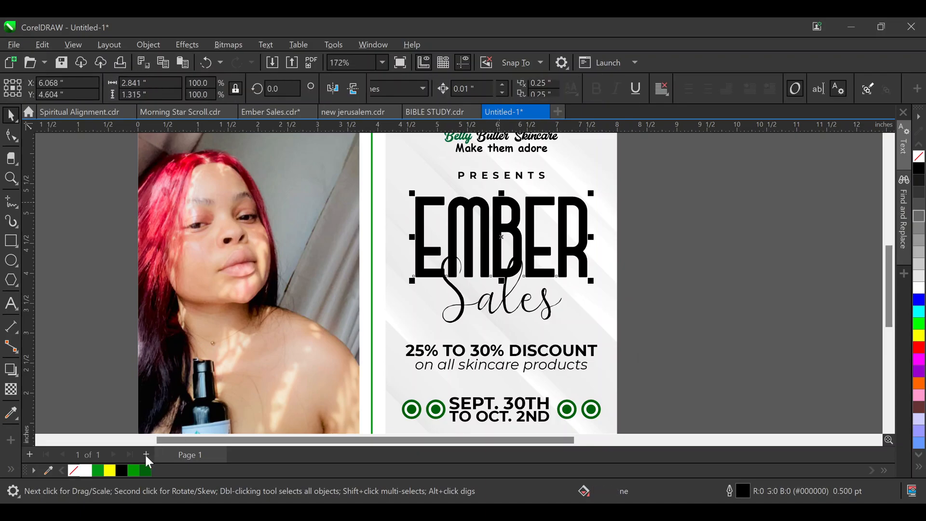
pyautogui.click(145, 470)
pyautogui.rightClick(145, 470)
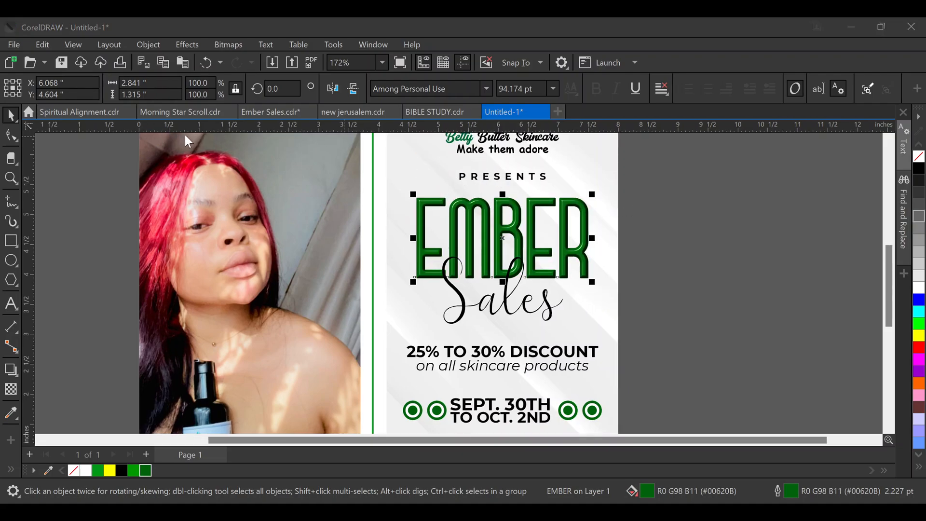
pyautogui.scroll(8, 507, 290)
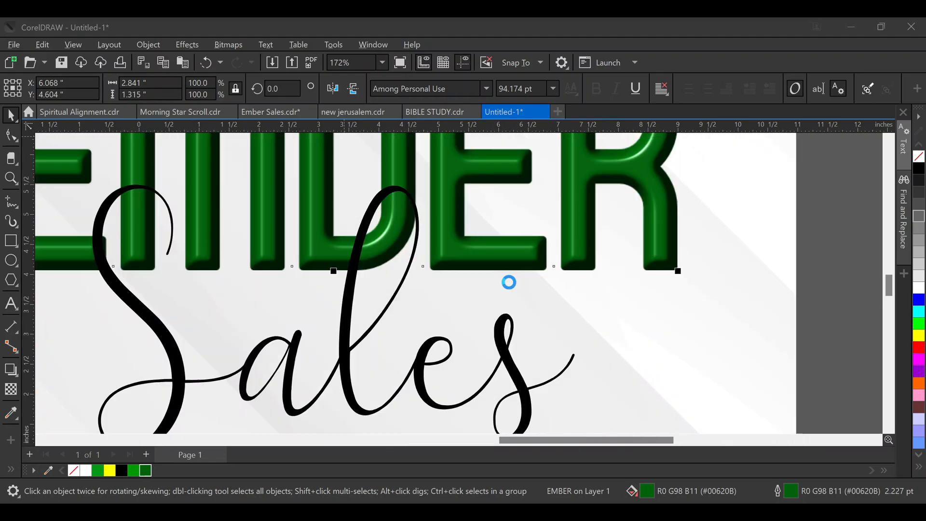
pyautogui.scroll(-10, 521, 275)
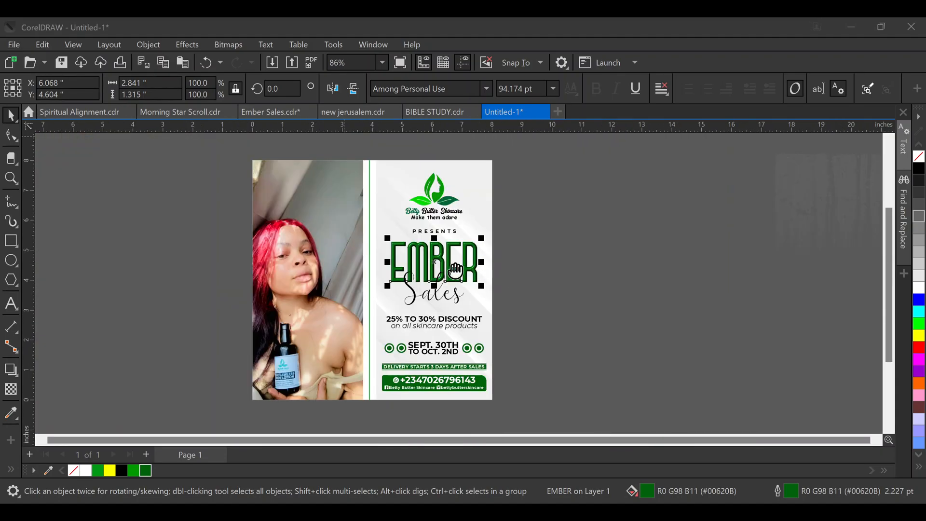
pyautogui.scroll(2, 420, 254)
pyautogui.scroll(2, 420, 253)
pyautogui.scroll(-1, 458, 279)
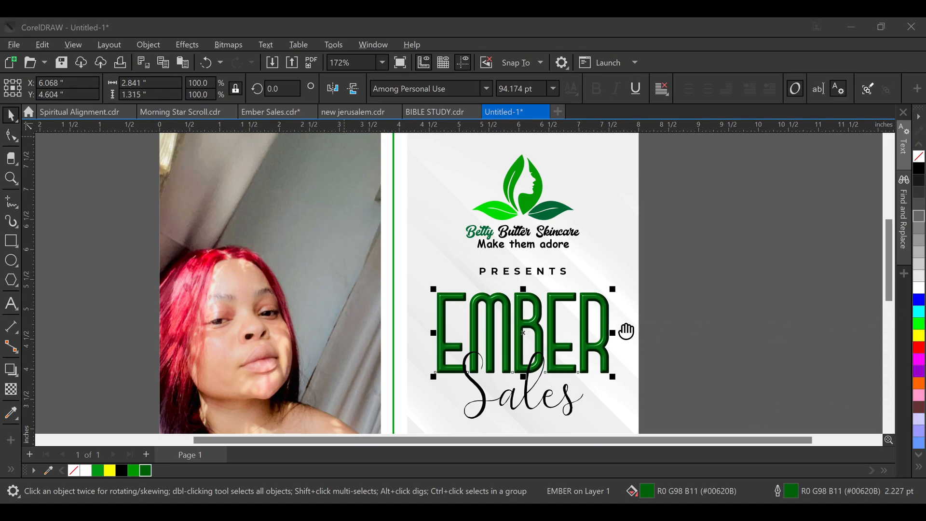
pyautogui.scroll(-1, 558, 284)
pyautogui.scroll(1, 519, 320)
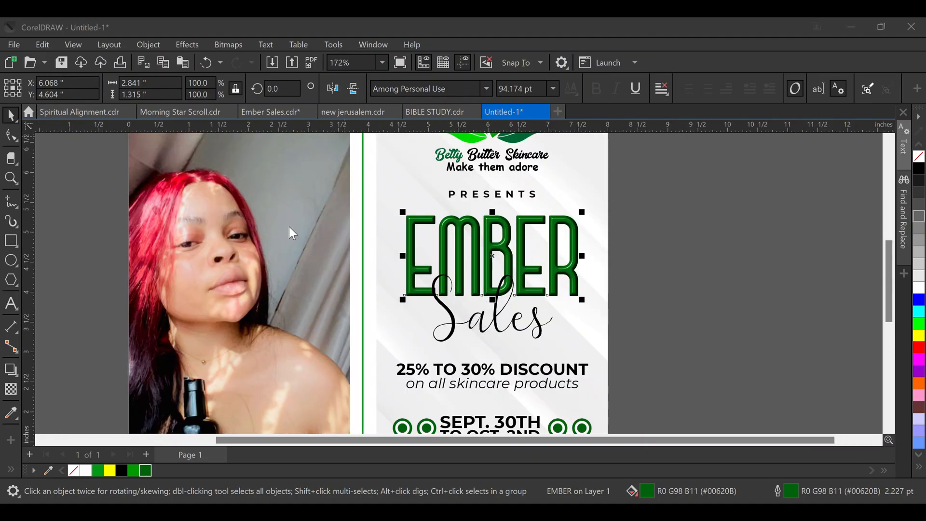
pyautogui.hotkey('ctrl', 'z')
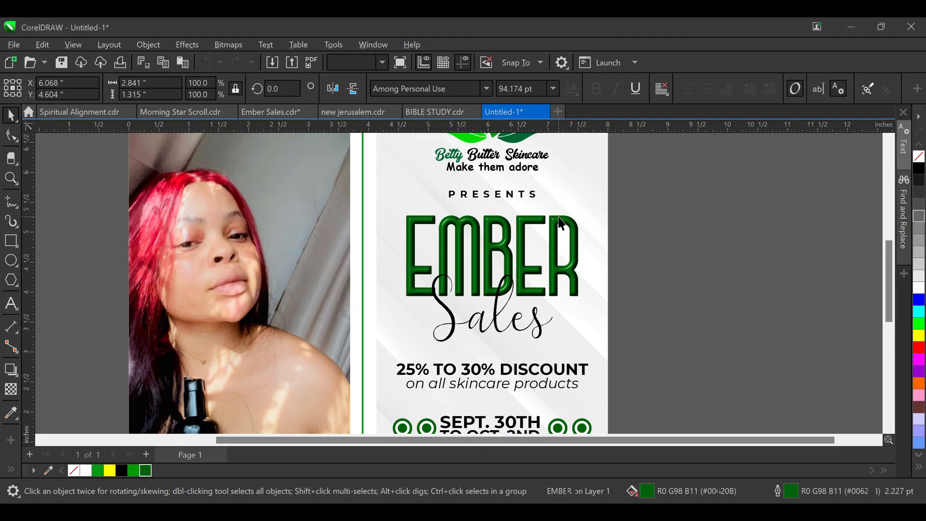
# Align the PRESENTS line's centre horizontally with the EMBER title using the C alignment key
pyautogui.keyDown('shift'); pyautogui.click(519, 195); pyautogui.keyUp('shift')
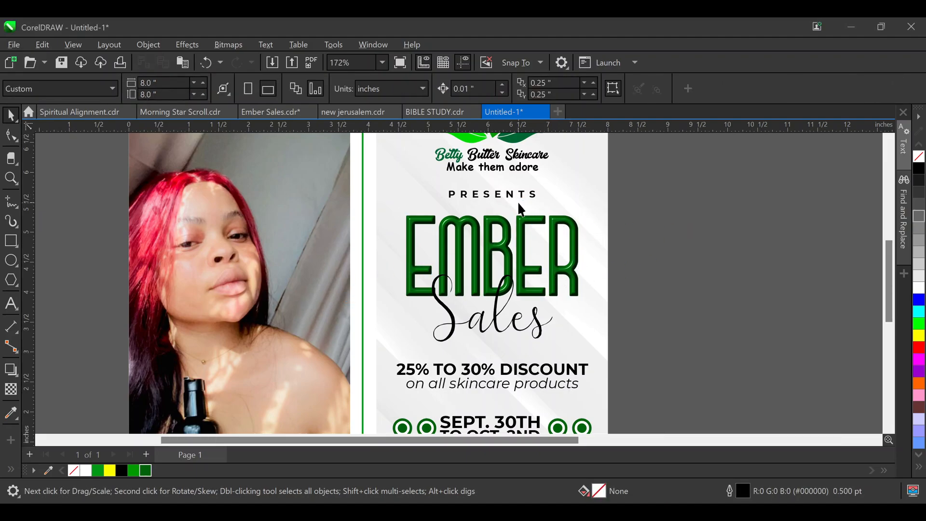
pyautogui.moveTo(661, 184); pyautogui.dragTo(430, 231)
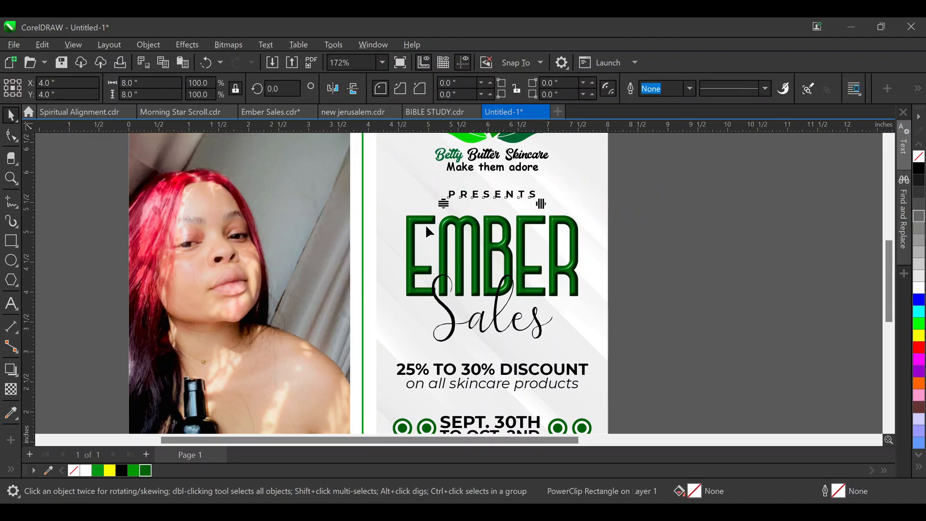
pyautogui.press('F10')
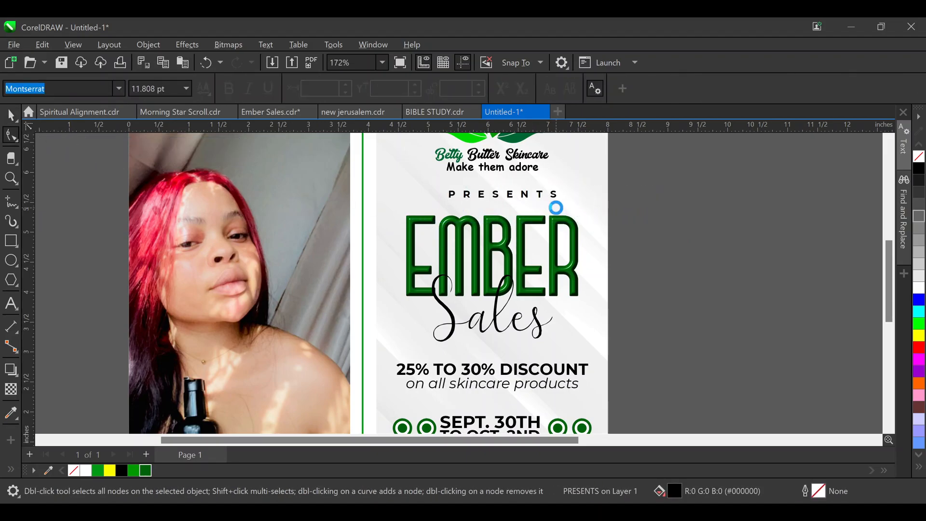
pyautogui.keyDown('shift'); pyautogui.click(534, 218); pyautogui.keyUp('shift')
pyautogui.press('c')
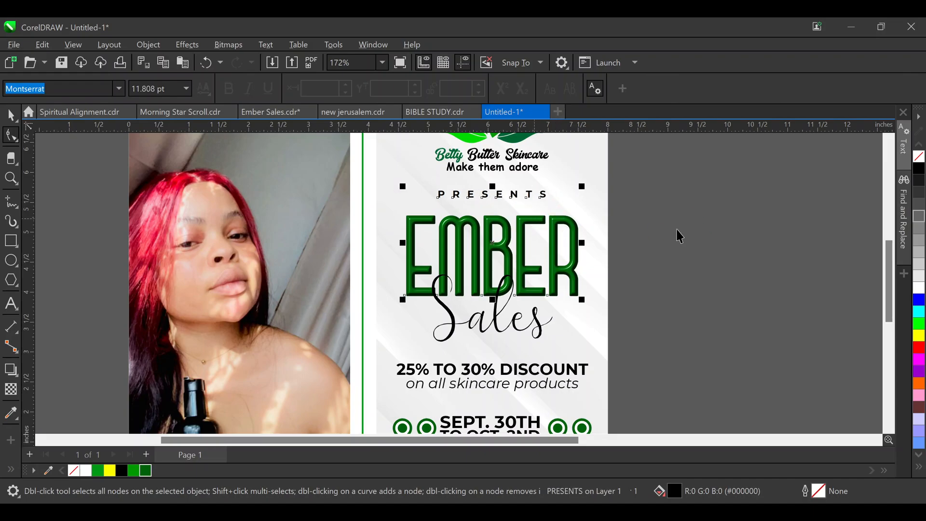
pyautogui.click(677, 231)
pyautogui.press('space')
pyautogui.click(531, 317)
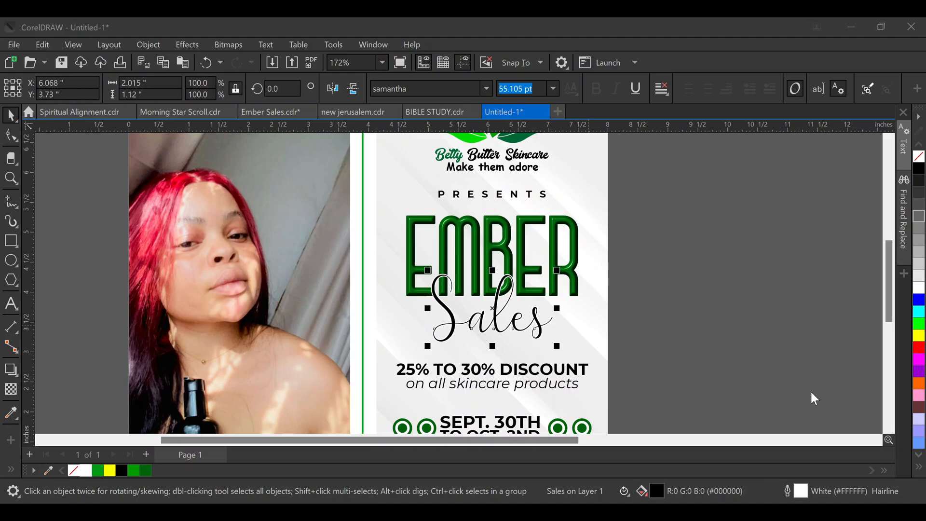
# Give the Sales script a lower-right drop shadow with shadow transparency 90
pyautogui.scroll(3, 505, 343)
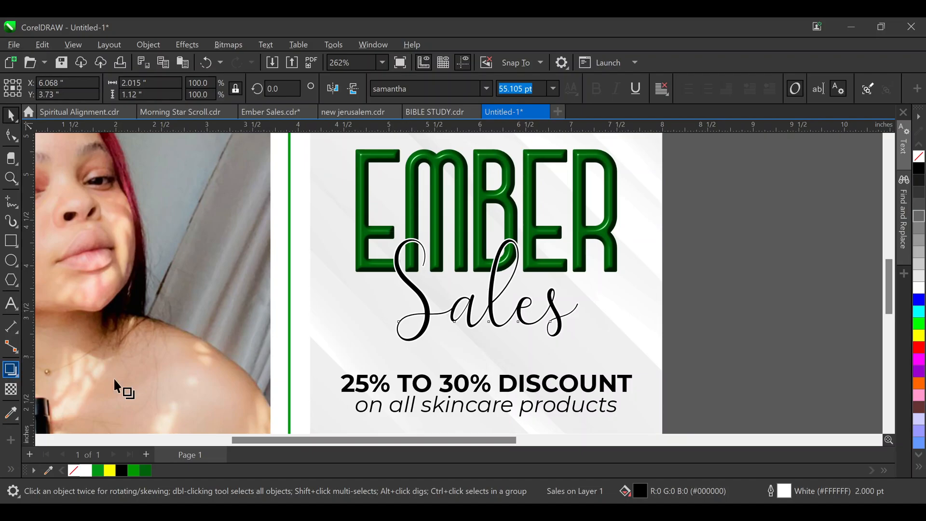
pyautogui.click(47, 95)
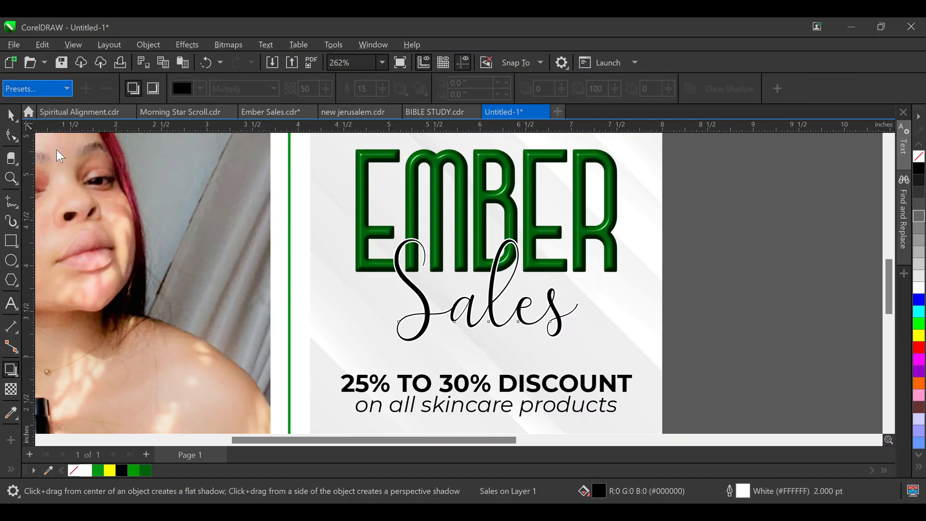
pyautogui.moveTo(486, 290); pyautogui.dragTo(560, 345)
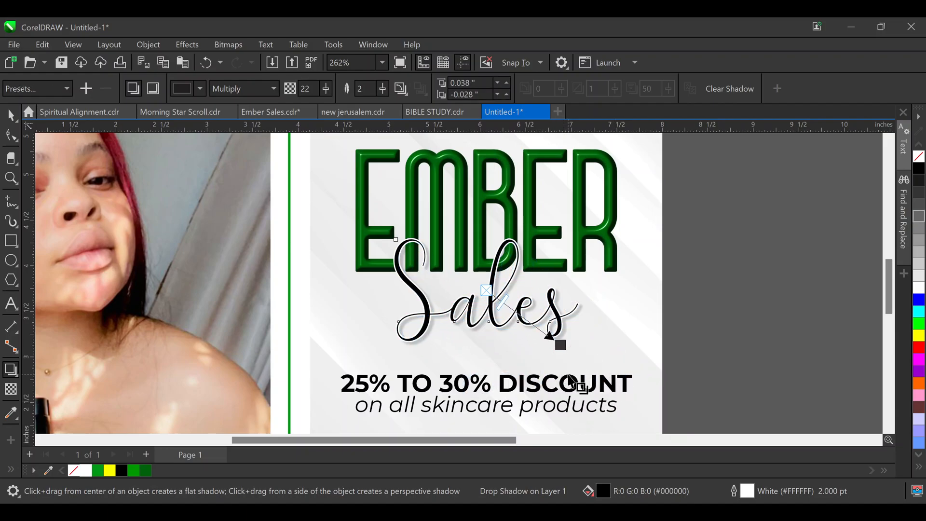
pyautogui.press('BackSpace')
pyautogui.press('BackSpace')
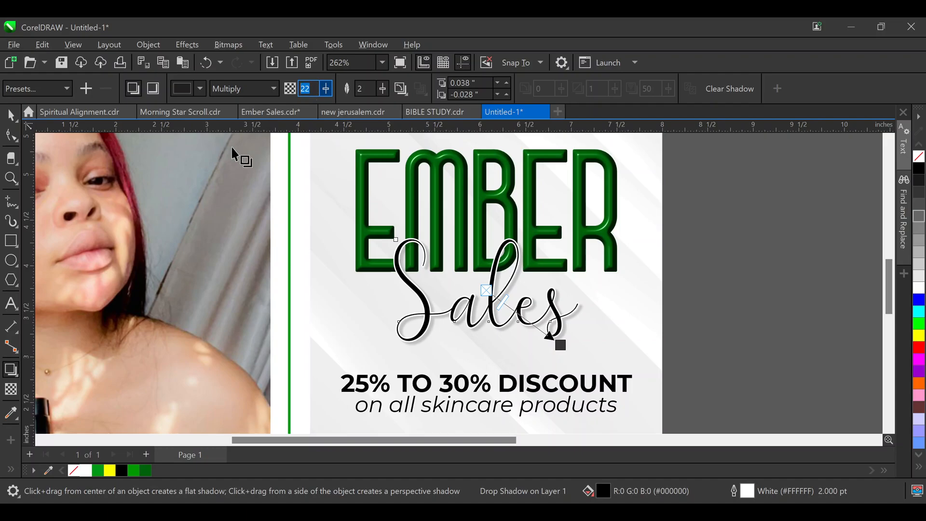
pyautogui.write('90')
pyautogui.press('Return')
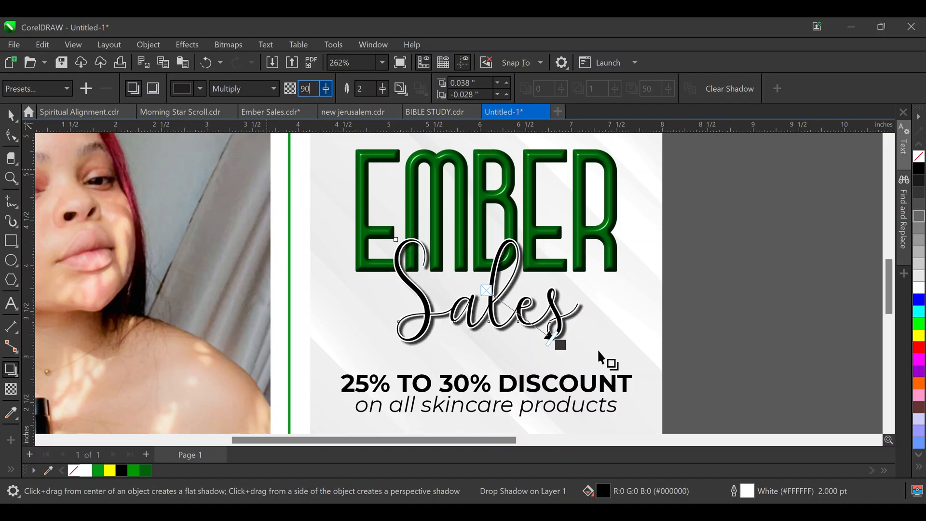
pyautogui.press('Left')
pyautogui.press('Left')
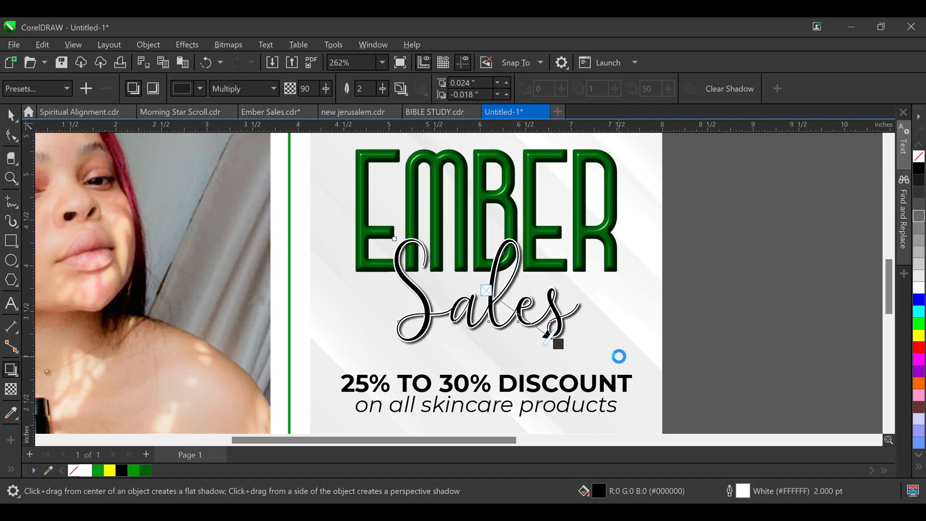
pyautogui.click(769, 260)
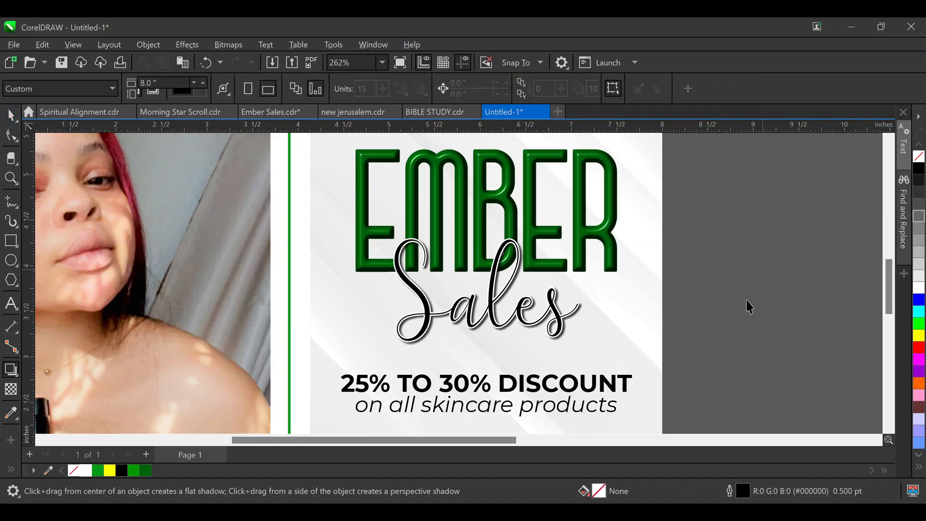
pyautogui.press('F4')
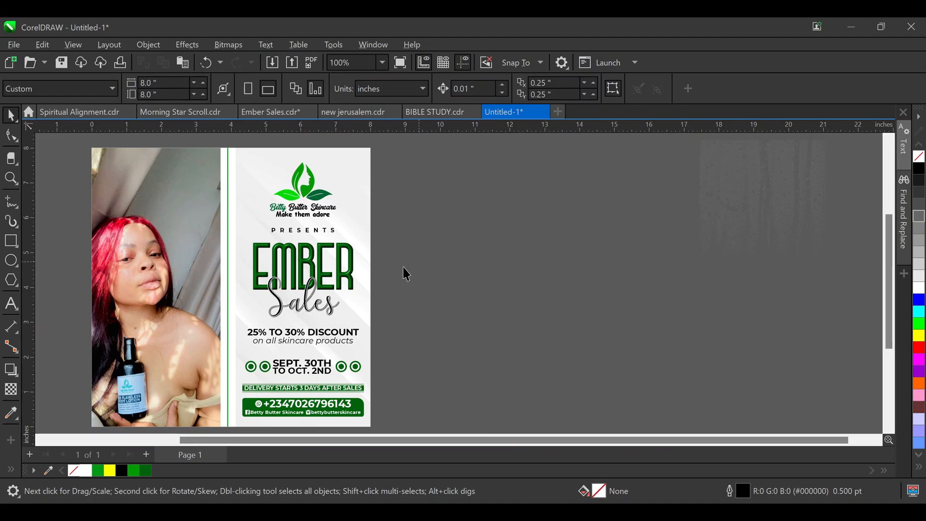
# Move the water-droplet texture beside the flyer and place it into the background PowerClip frame
pyautogui.click(345, 164)
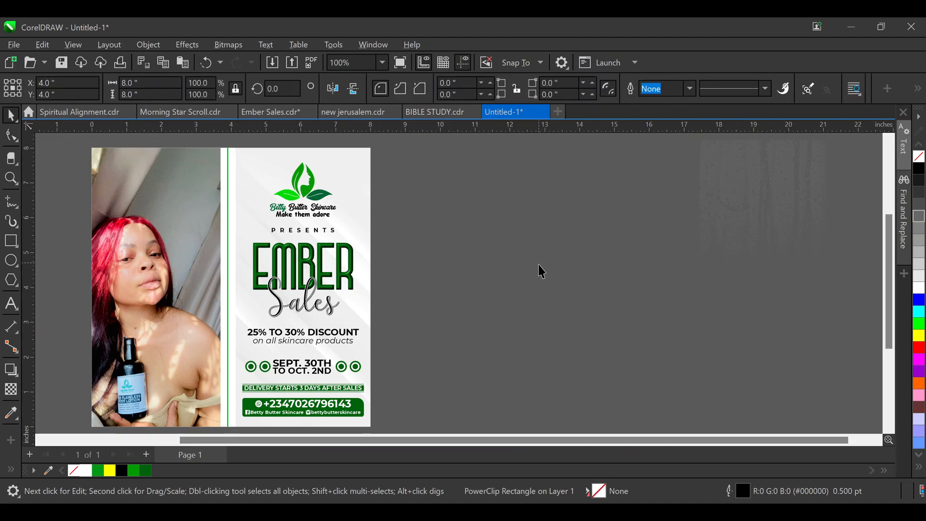
pyautogui.moveTo(745, 186); pyautogui.dragTo(430, 253)
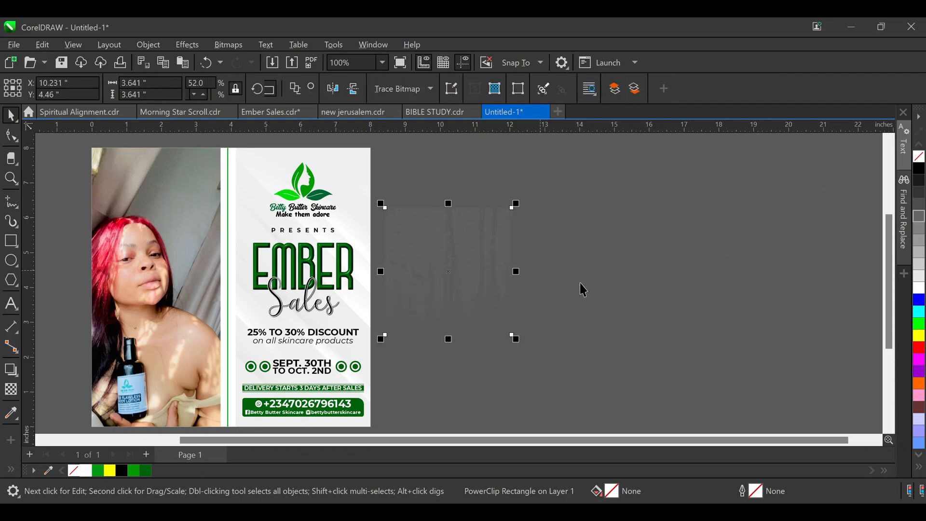
pyautogui.click(581, 289)
pyautogui.click(435, 264)
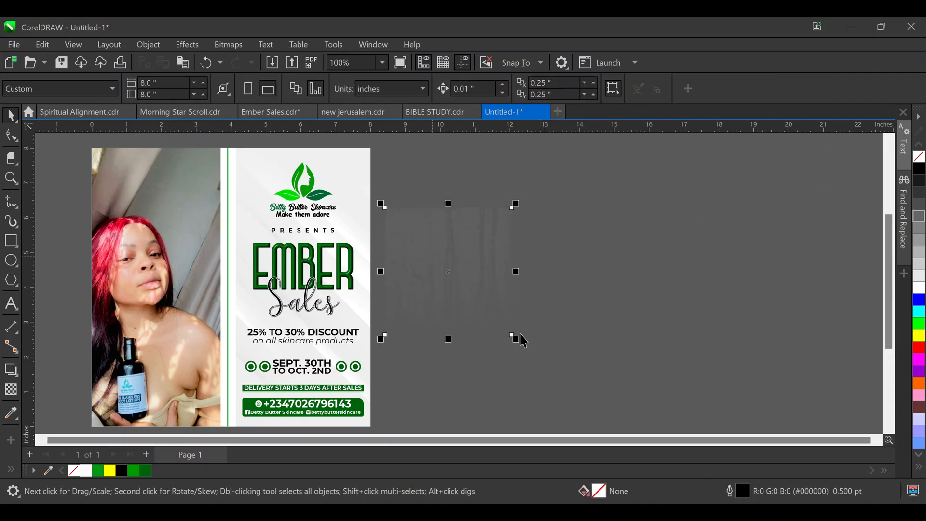
pyautogui.click(359, 165)
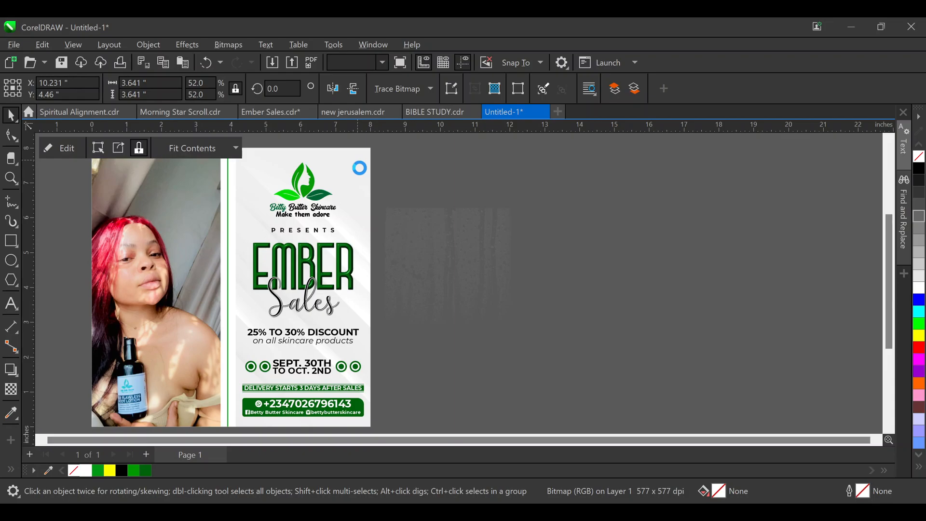
# Inside the PowerClip, enlarge and reposition the texture to cover the right-hand text panel, then finish
pyautogui.doubleClick(364, 246)
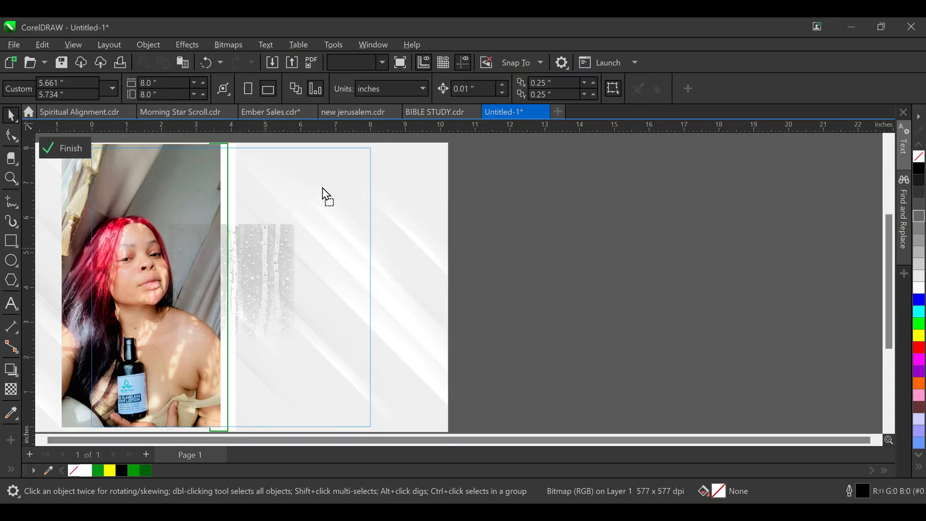
pyautogui.moveTo(325, 196); pyautogui.dragTo(311, 166)
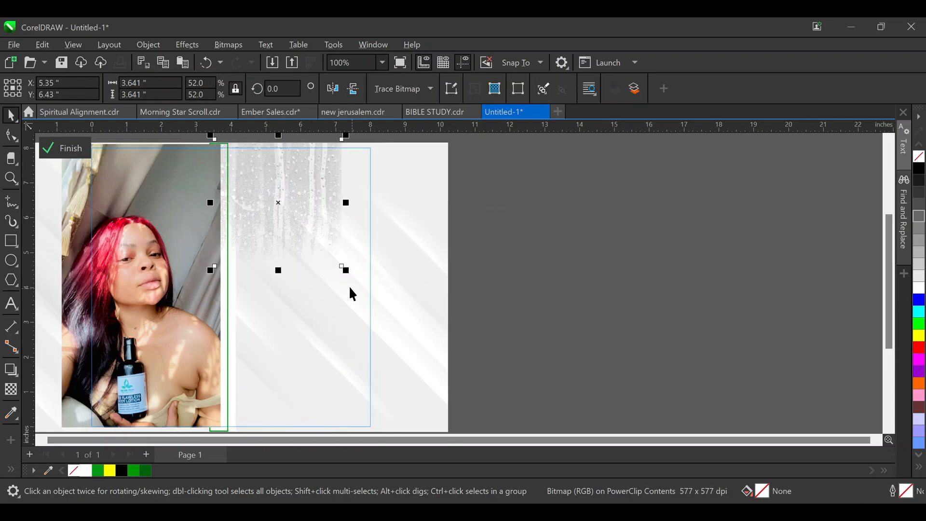
pyautogui.moveTo(351, 271); pyautogui.dragTo(402, 360)
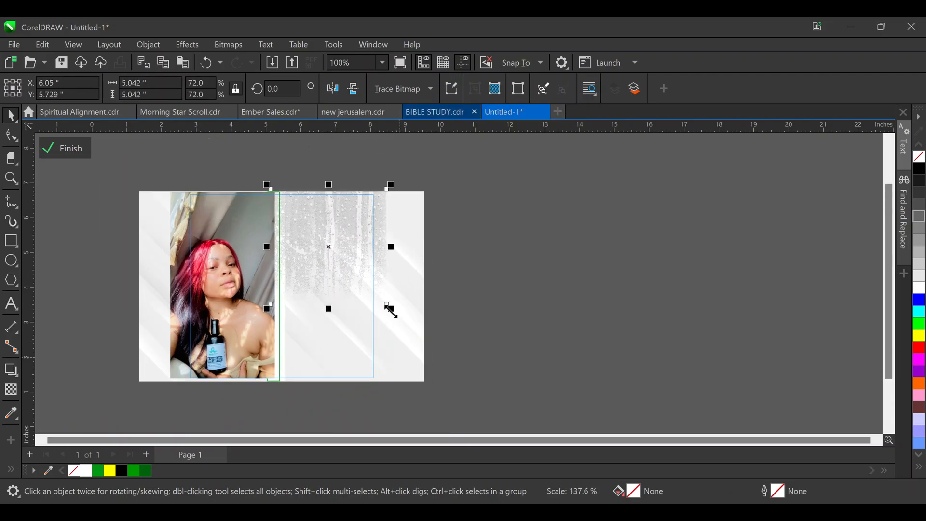
pyautogui.moveTo(388, 309); pyautogui.dragTo(458, 384)
pyautogui.moveTo(464, 385); pyautogui.dragTo(466, 384)
pyautogui.moveTo(426, 286); pyautogui.dragTo(402, 282)
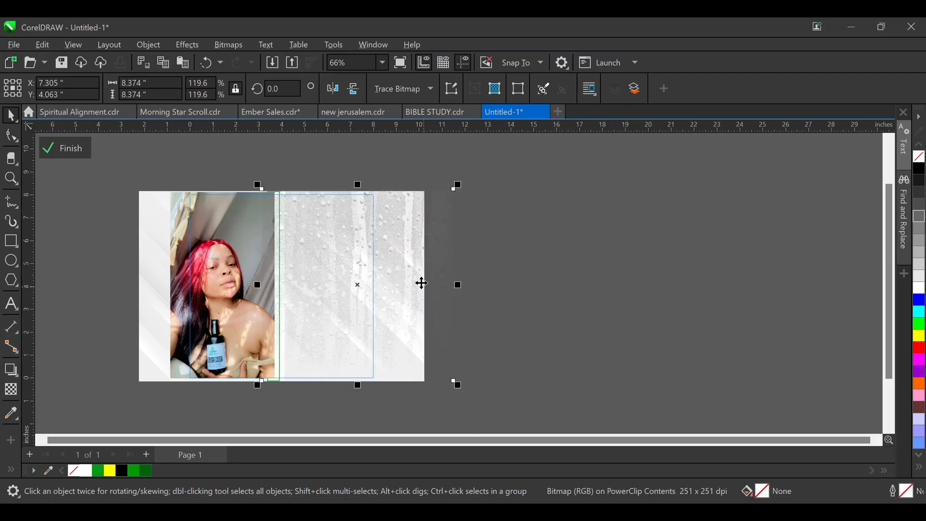
pyautogui.keyDown('shift'); pyautogui.click(150, 253); pyautogui.keyUp('shift')
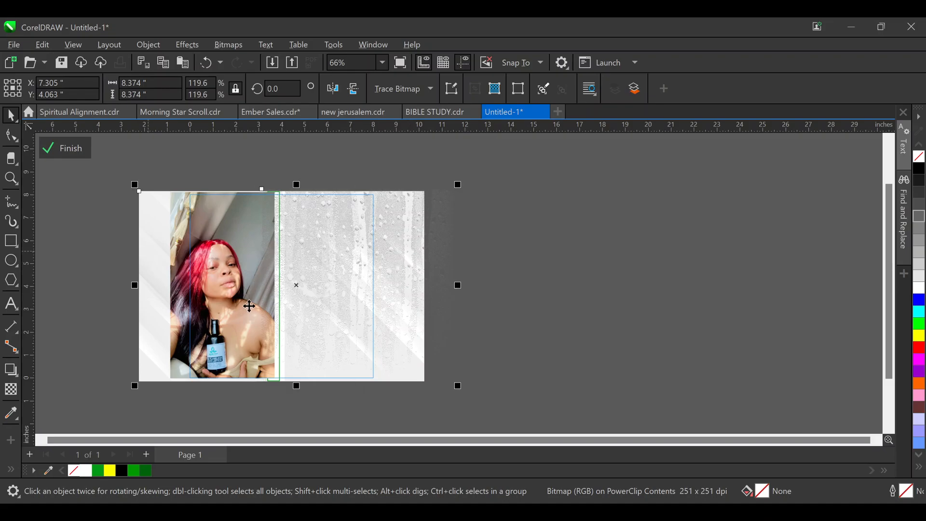
pyautogui.click(512, 247)
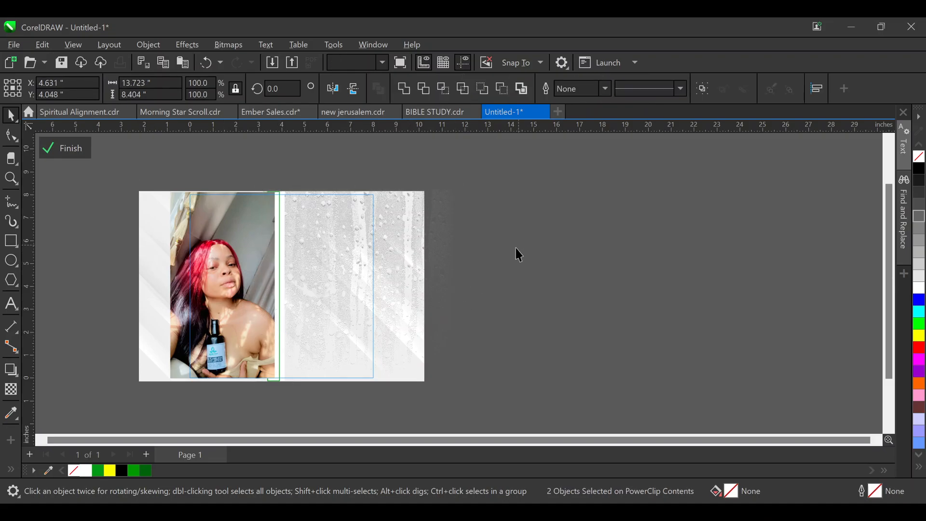
pyautogui.click(397, 247)
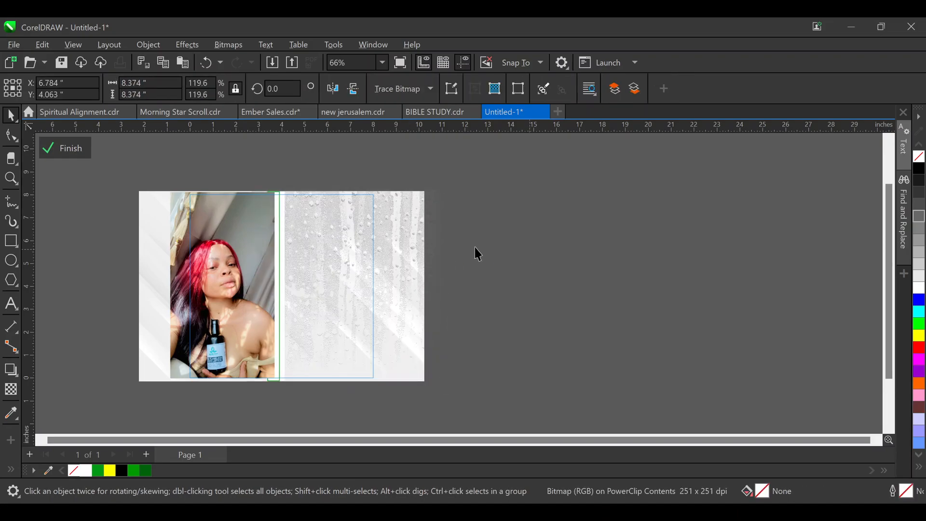
pyautogui.keyDown('ctrl'); pyautogui.click(496, 277); pyautogui.keyUp('ctrl')
pyautogui.click(488, 271)
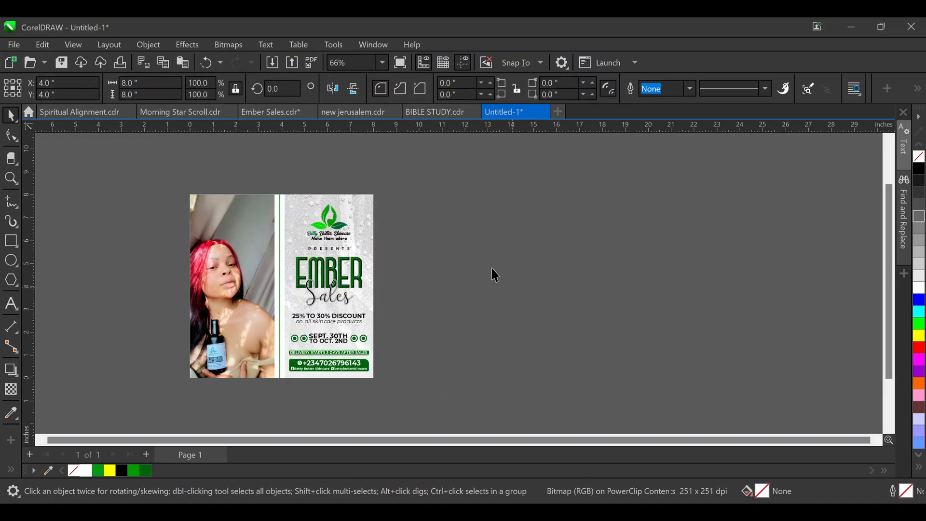
pyautogui.hotkey('shift', 'F4')
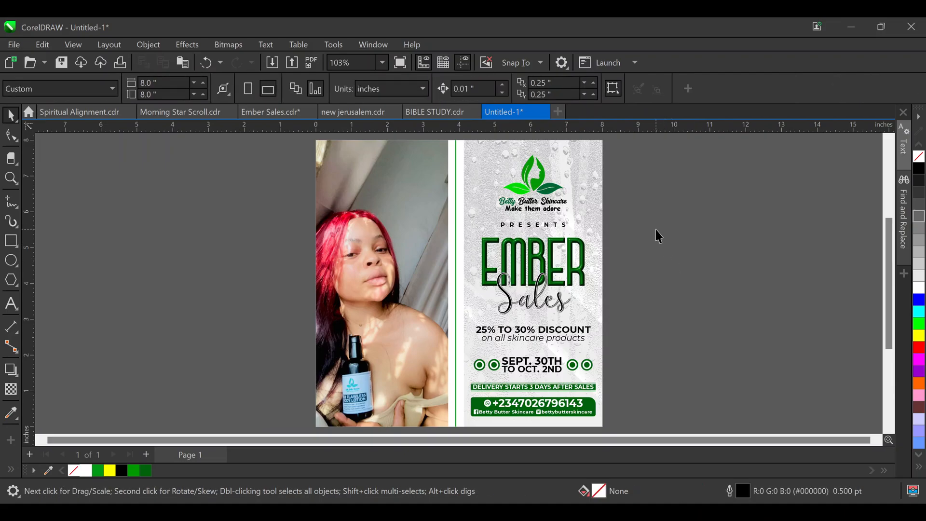
# Nudge PRESENTS down one step and nudge the date group up slightly
pyautogui.scroll(3, 653, 302)
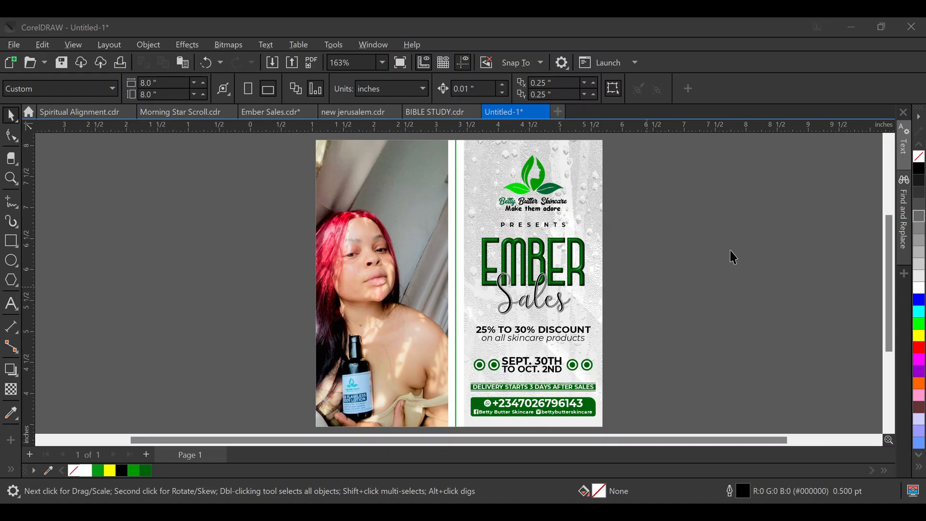
pyautogui.scroll(-3, 736, 227)
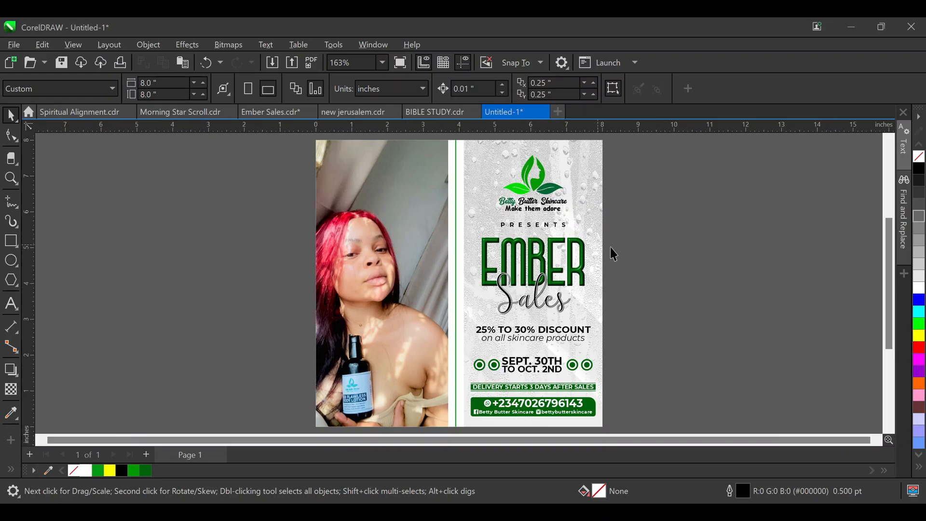
pyautogui.click(539, 223)
pyautogui.press('Down')
pyautogui.press('Down')
pyautogui.press('Down')
pyautogui.press('Down')
pyautogui.press('Down')
pyautogui.press('Down')
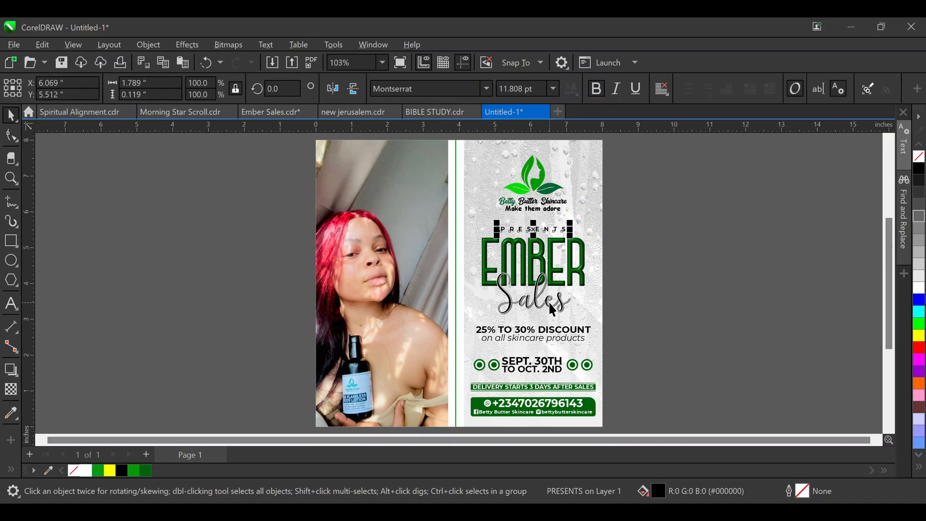
pyautogui.click(570, 284)
pyautogui.click(583, 257)
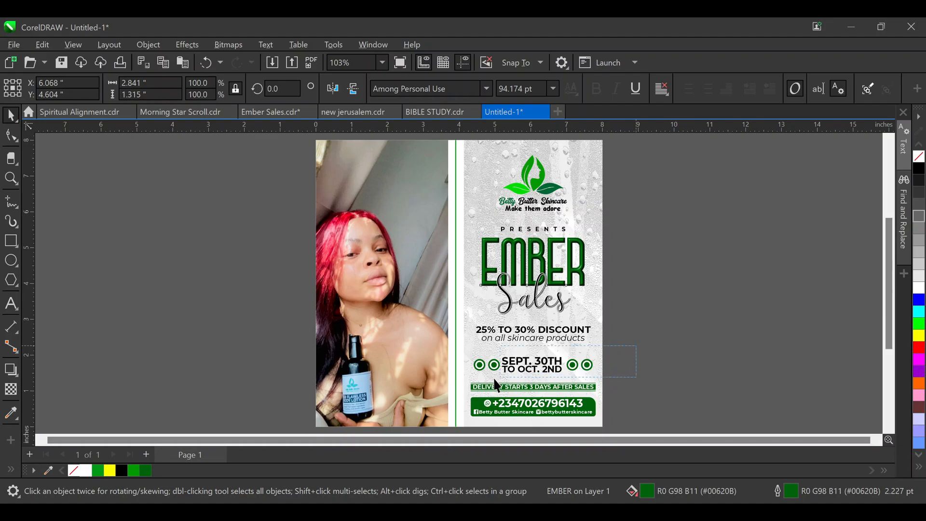
pyautogui.click(634, 359)
pyautogui.moveTo(631, 352); pyautogui.dragTo(466, 377)
pyautogui.press('Up')
pyautogui.press('Up')
pyautogui.press('Up')
pyautogui.press('Up')
pyautogui.press('Up')
pyautogui.press('Up')
pyautogui.press('Up')
pyautogui.press('Up')
pyautogui.press('Up')
pyautogui.press('Up')
pyautogui.press('Up')
pyautogui.press('Up')
pyautogui.press('Up')
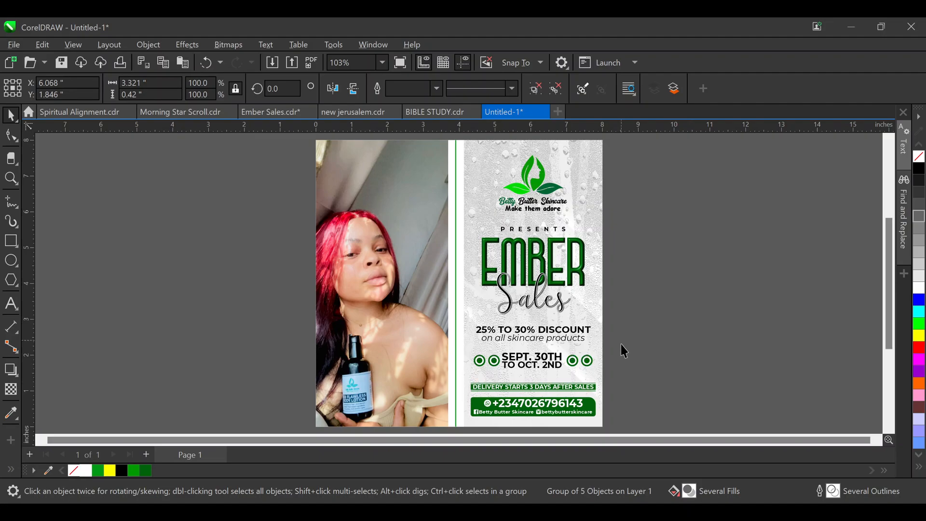
pyautogui.click(617, 379)
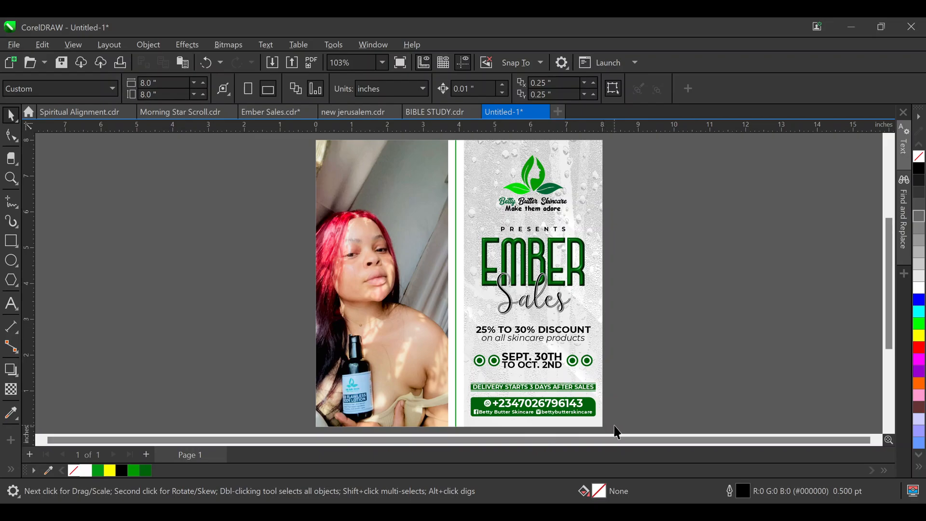
# Scale the date, delivery banner and contact block down to 94.4%
pyautogui.moveTo(614, 425); pyautogui.dragTo(456, 342)
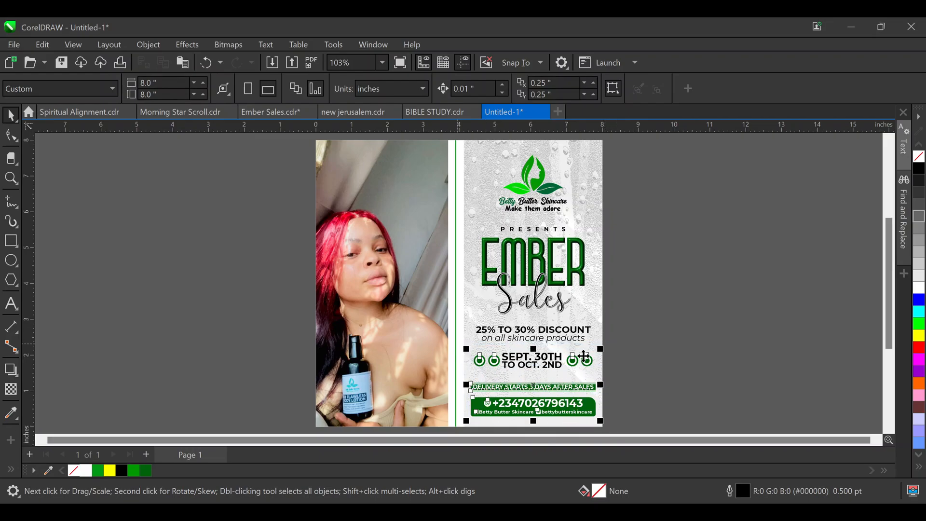
pyautogui.moveTo(598, 344); pyautogui.dragTo(596, 344)
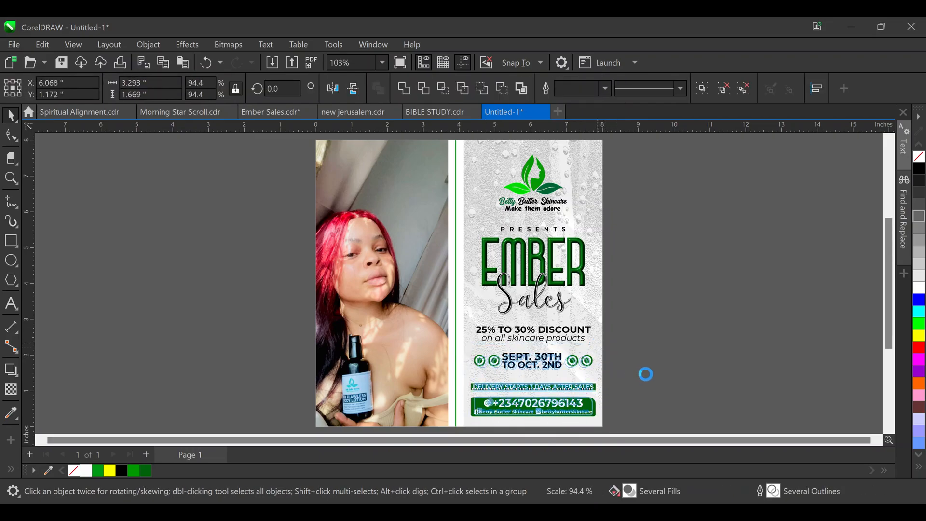
pyautogui.click(656, 357)
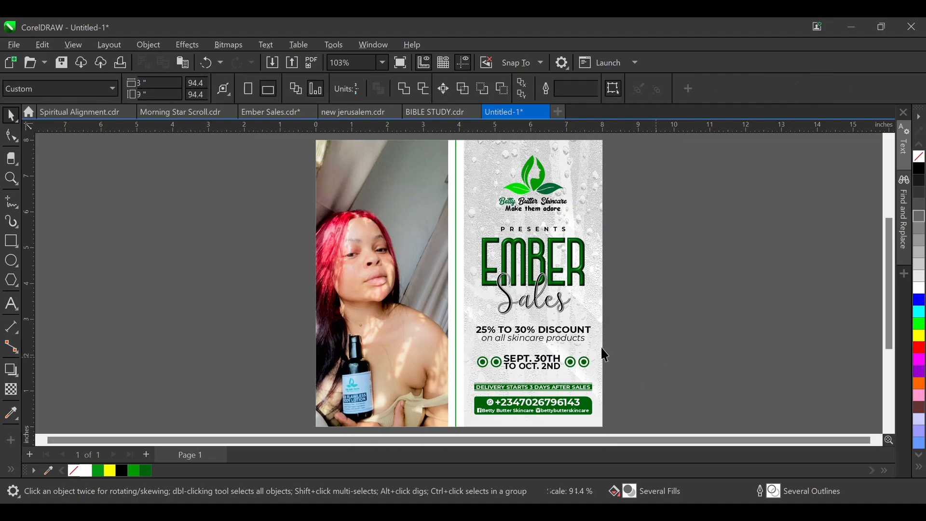
pyautogui.click(593, 302)
pyautogui.click(647, 342)
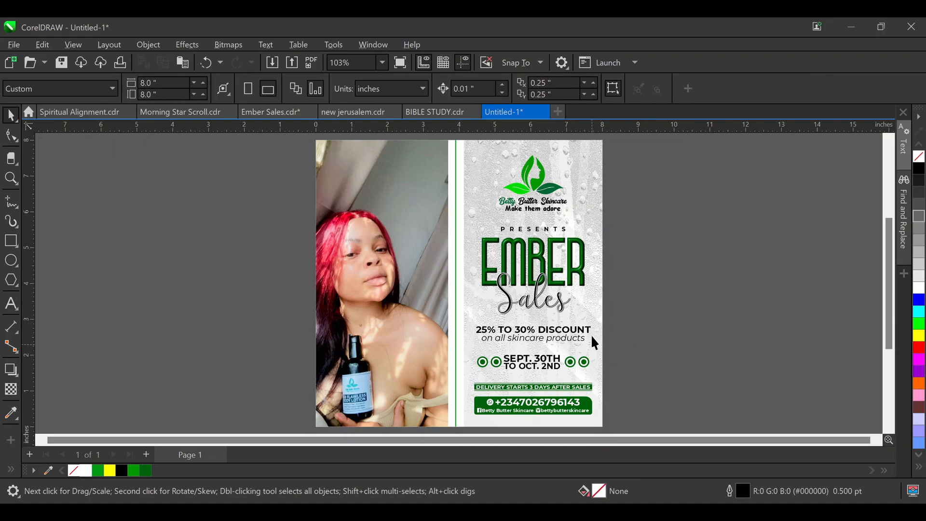